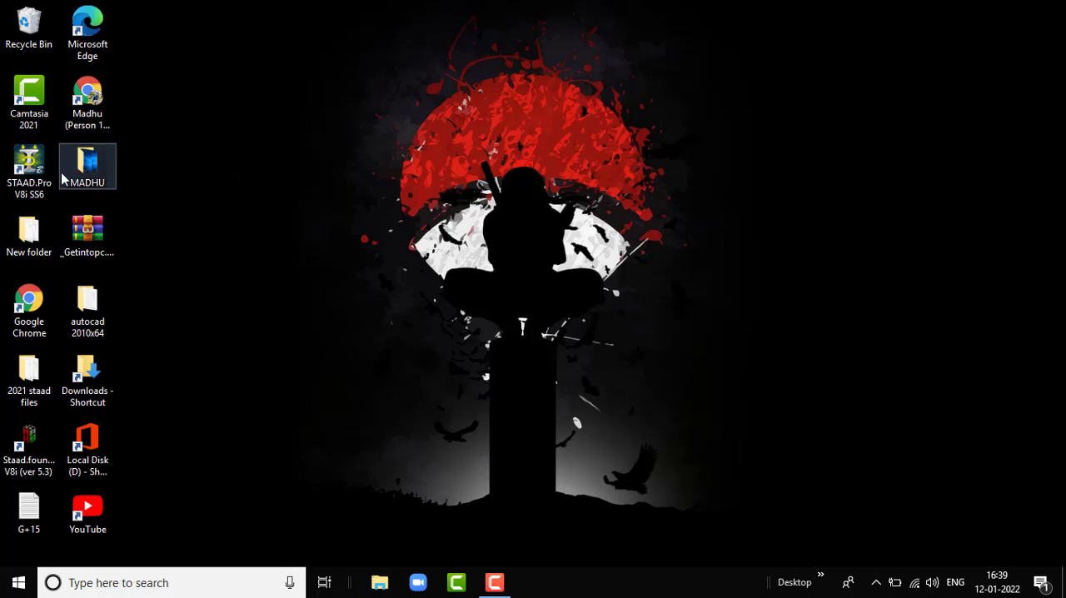
- Launch STAAD.Pro and create a Space model named "retaining wall" in meter and kilonewton units, starting in Add Beam mode
double_click(37, 170)
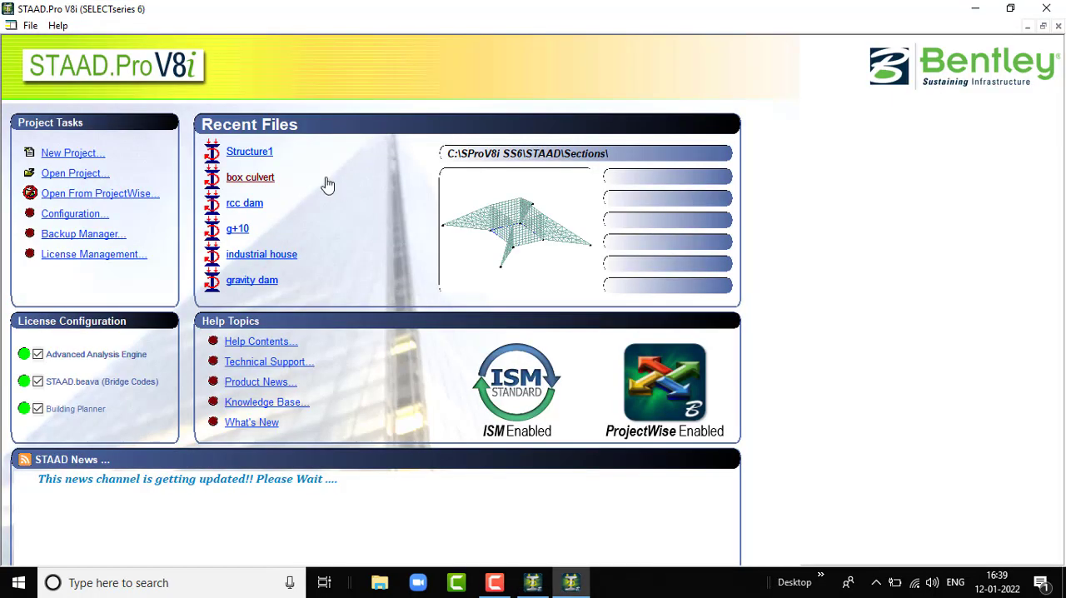
left_click(77, 155)
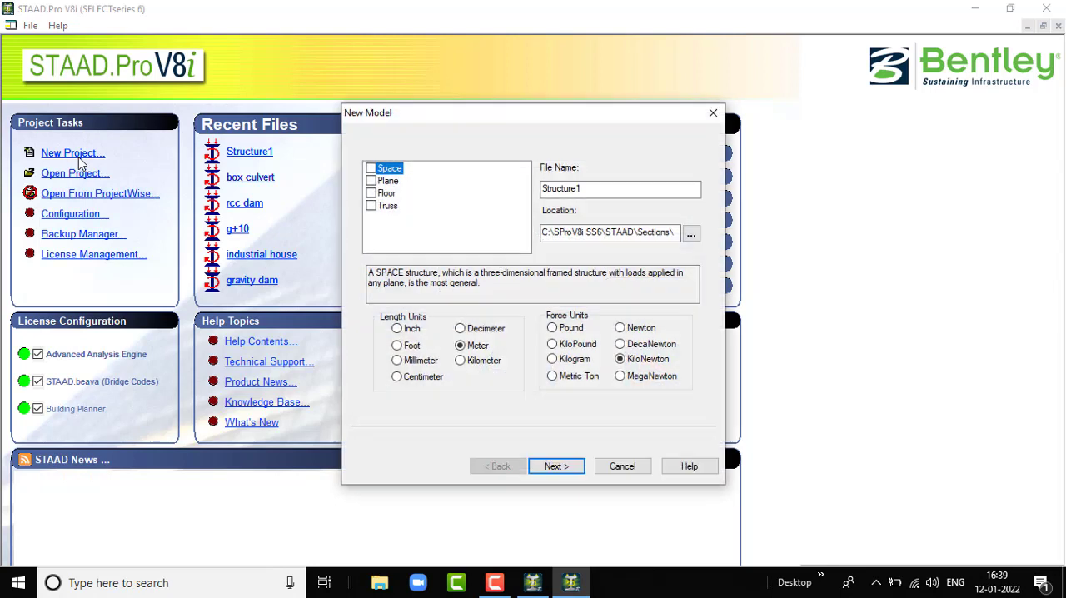
left_click(371, 169)
double_click(591, 190)
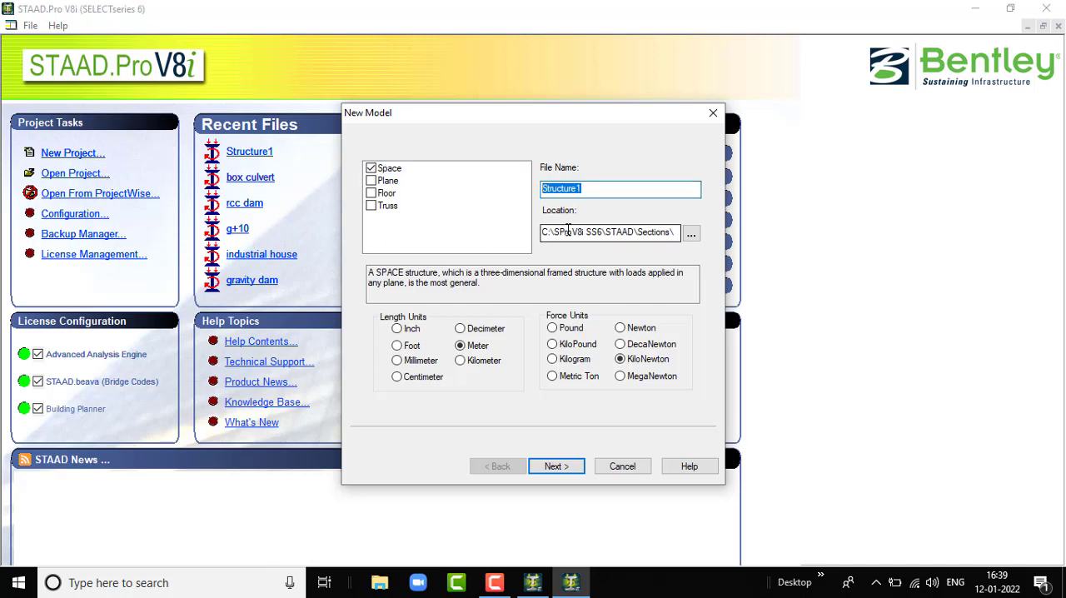
type("retaining wall")
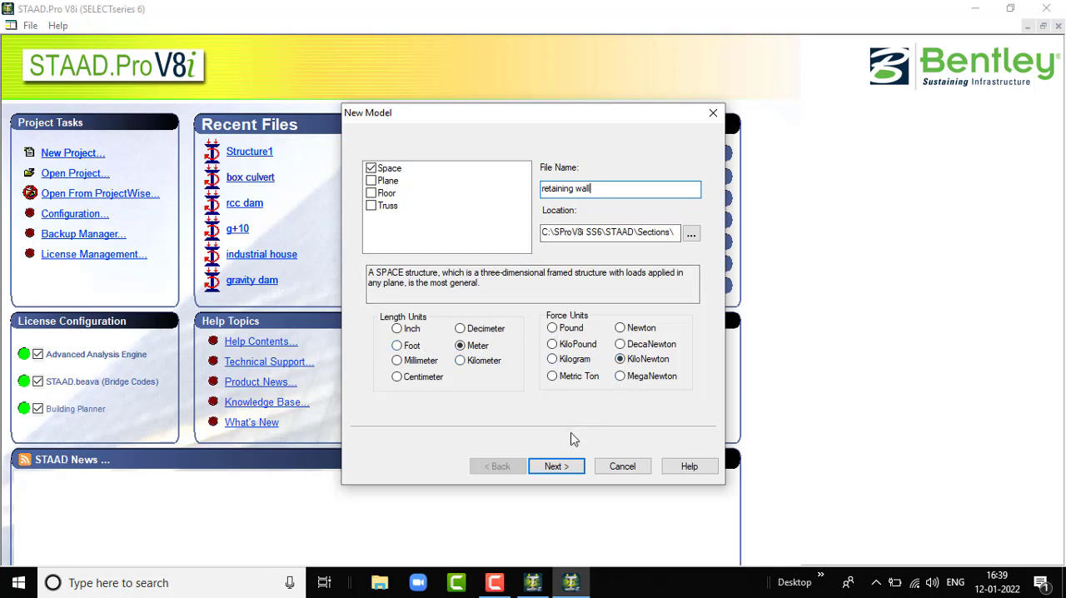
left_click(556, 465)
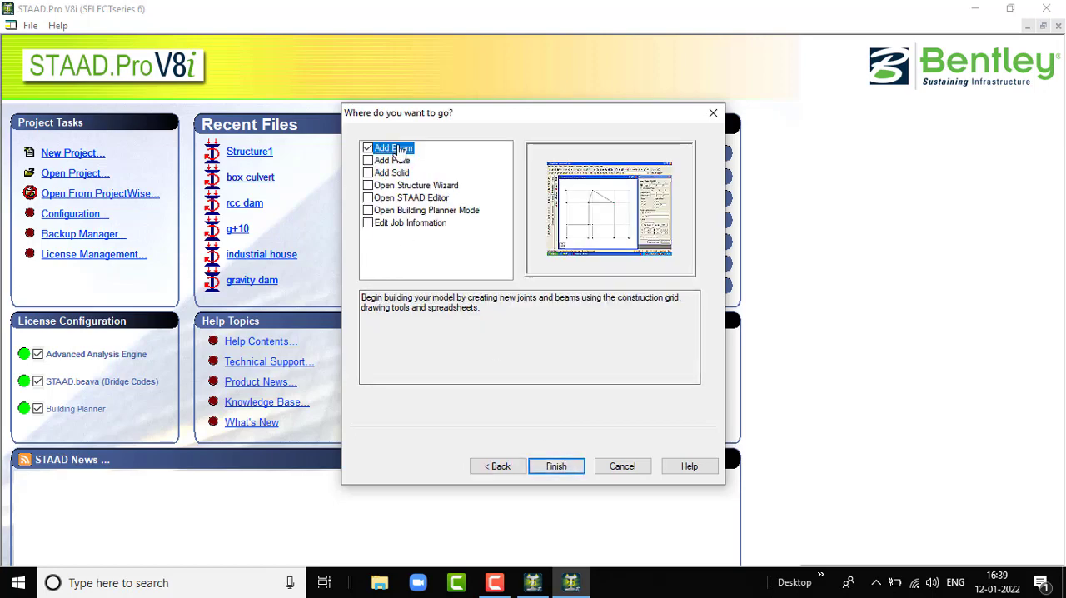
left_click(571, 466)
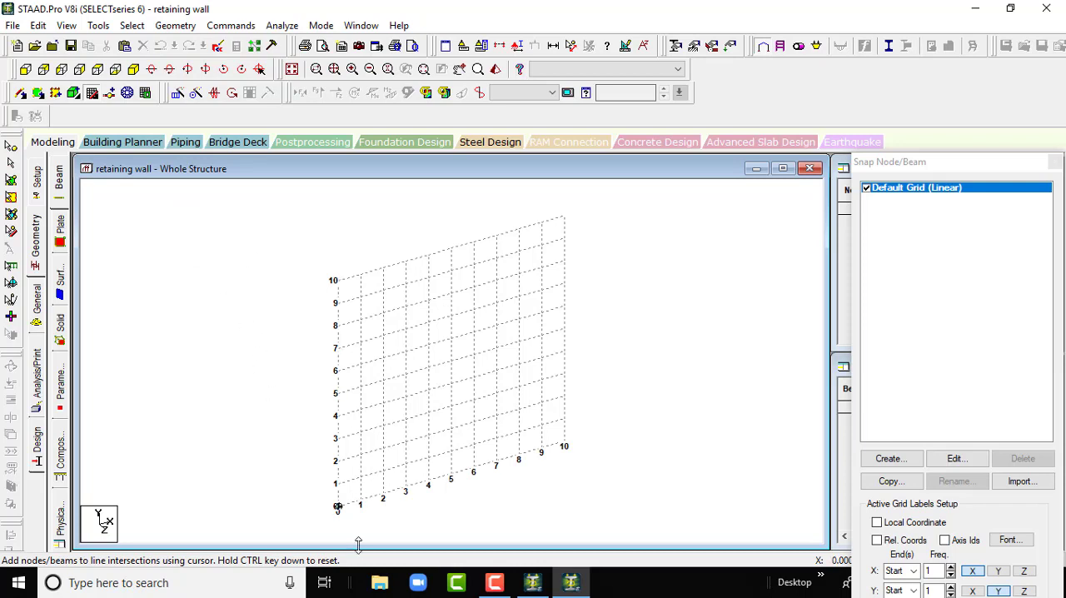
- Draw a vertical 8 m beam on the snap grid from Y = 8 down to the origin and close the grid
left_click(337, 325)
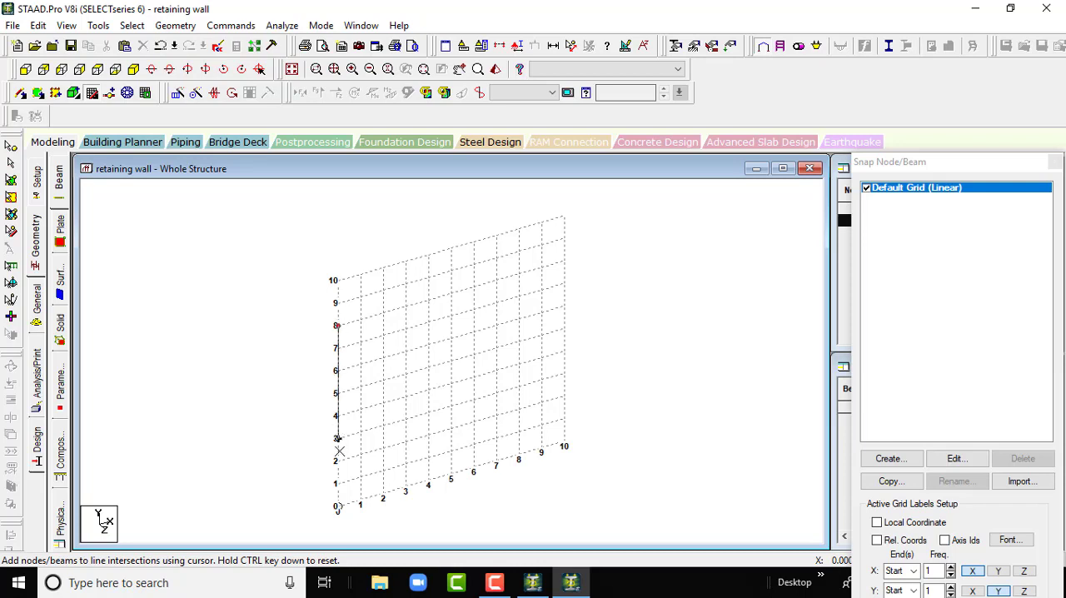
left_click(338, 505)
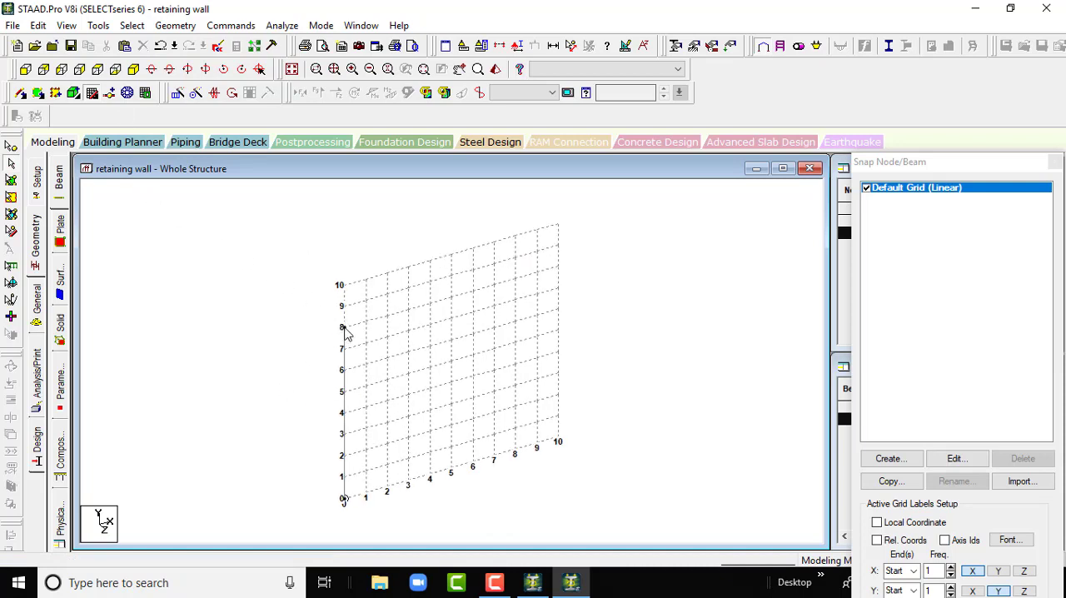
left_click(92, 93)
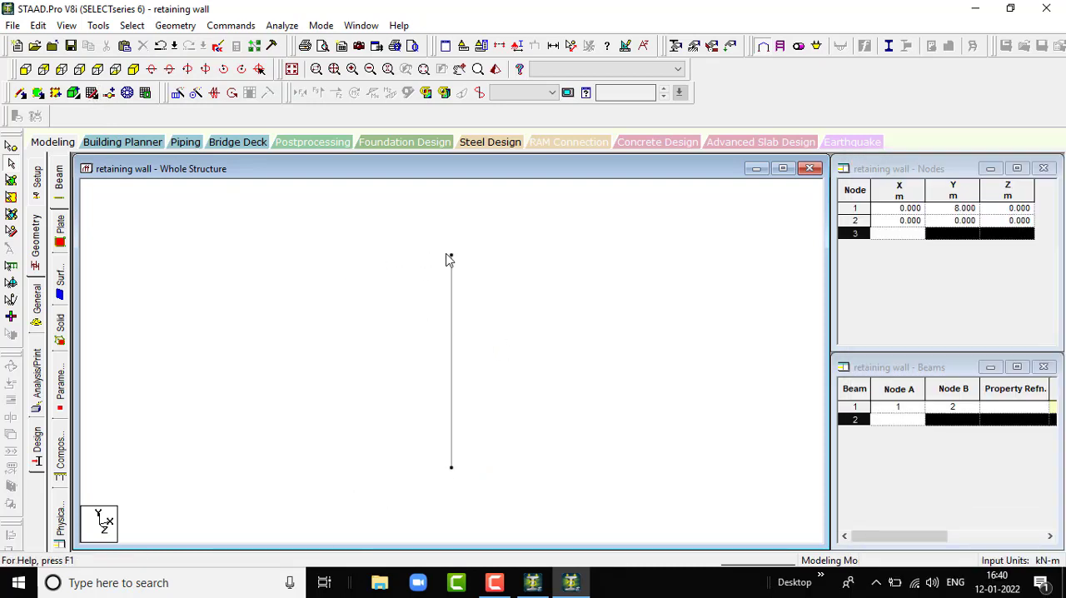
- Repeat the vertical beam once at 5 m spacing in the Z direction with linked steps, and hide the grid
left_click(92, 94)
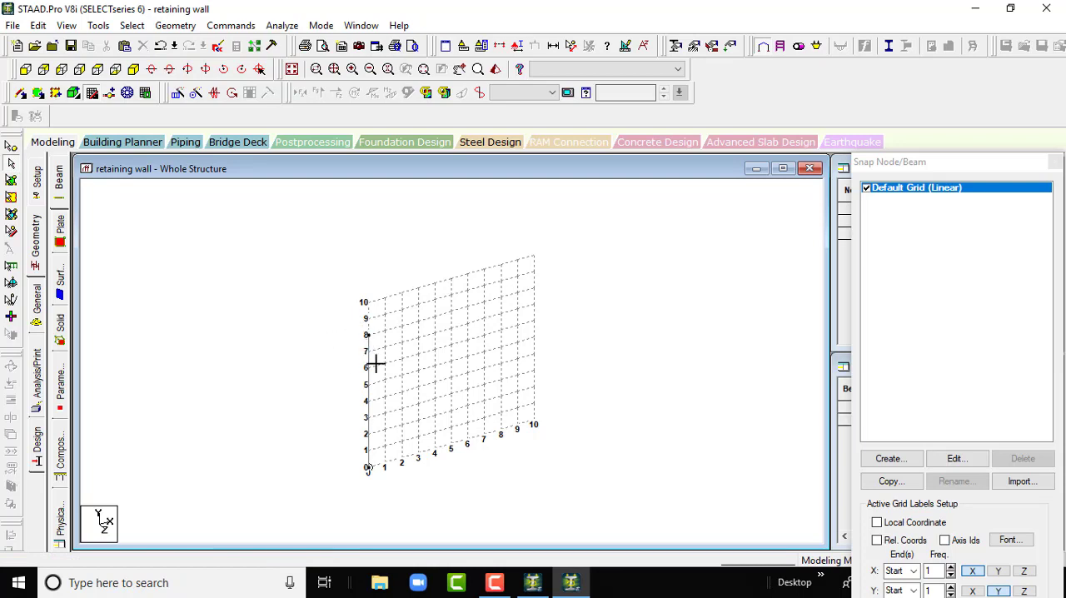
left_click(398, 497)
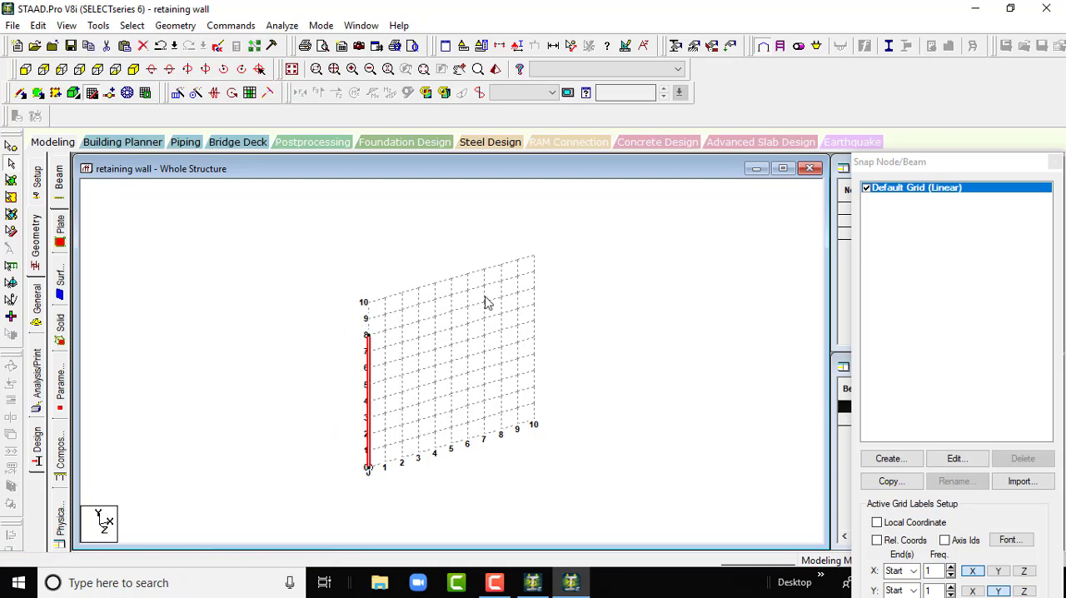
left_click(178, 93)
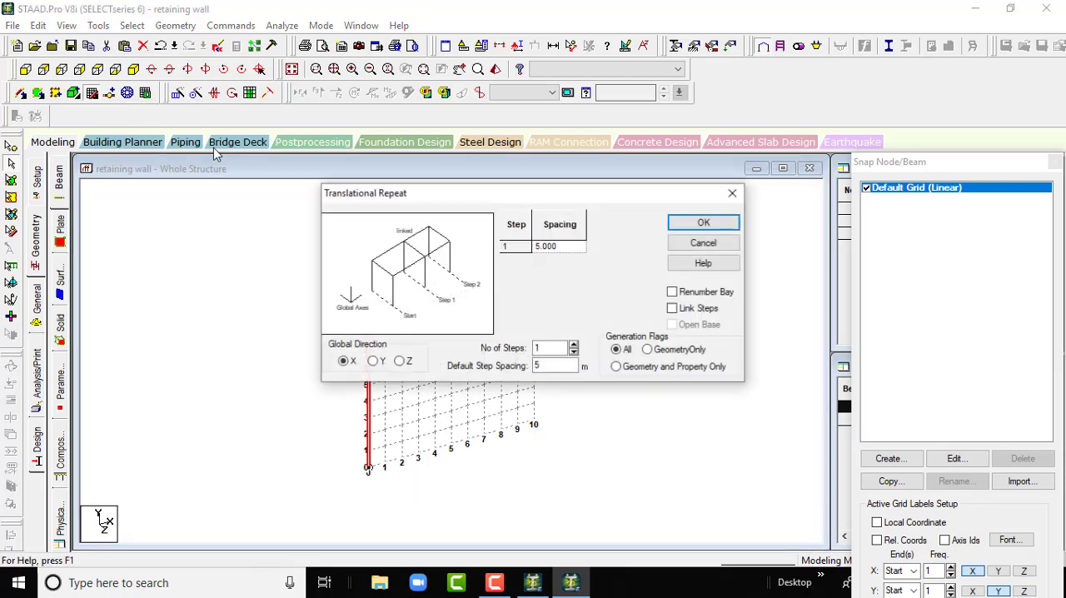
left_click(400, 360)
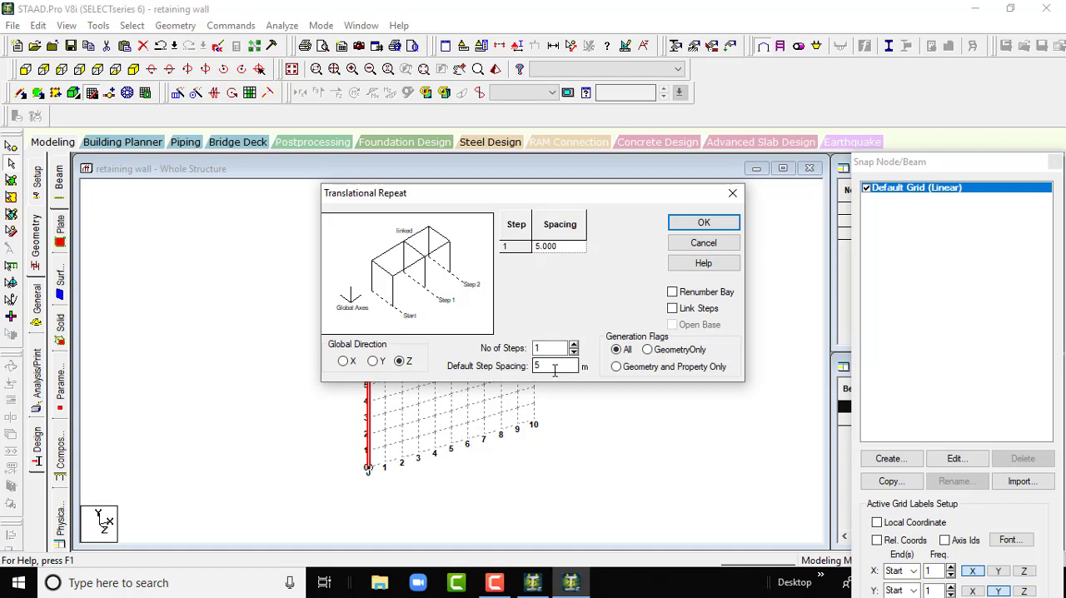
left_click(673, 309)
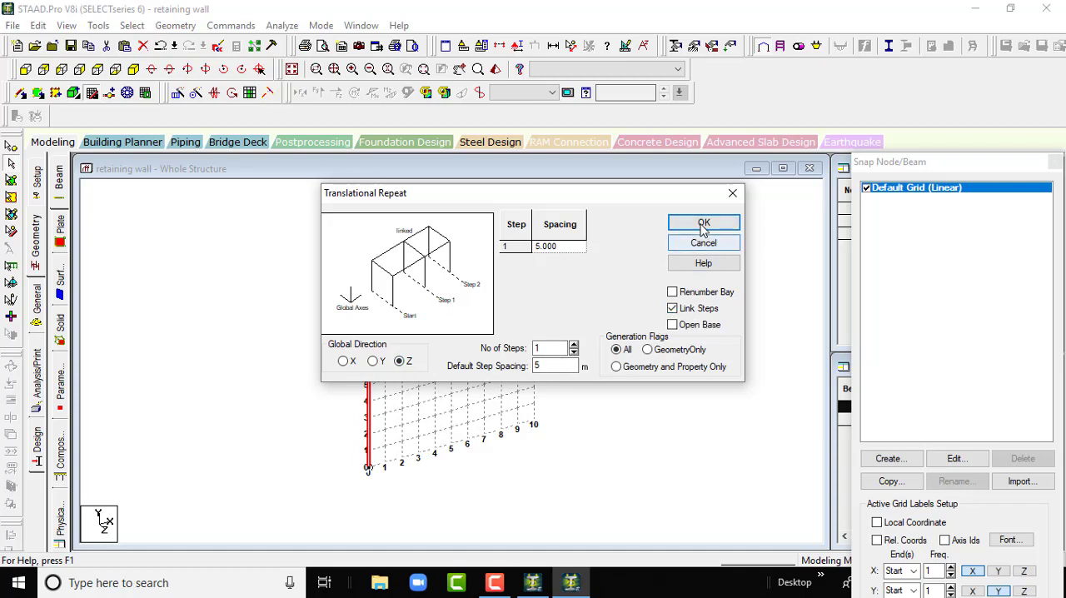
left_click(703, 223)
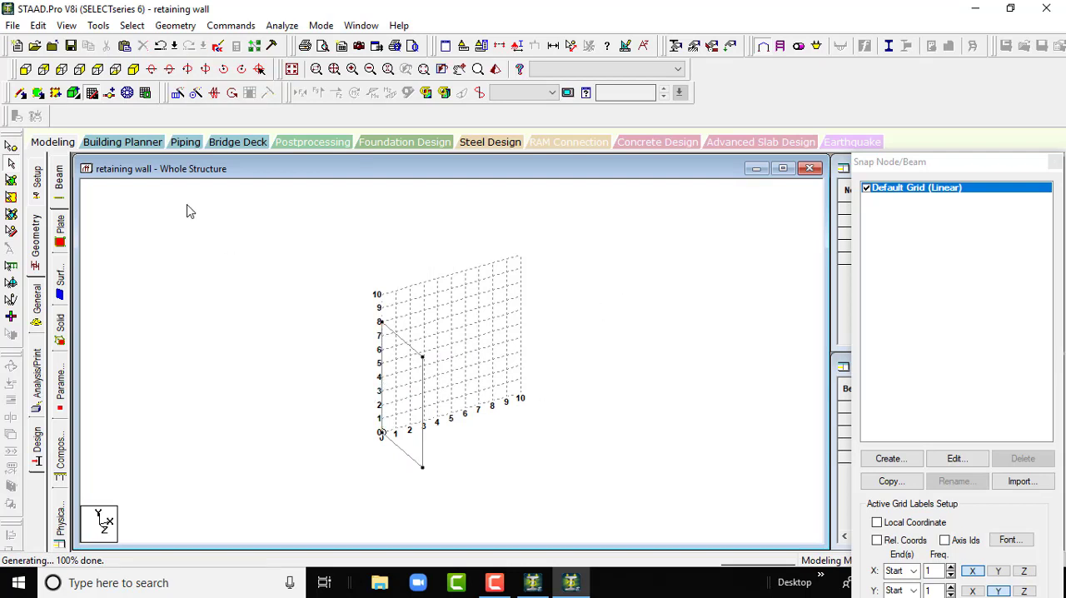
left_click(92, 92)
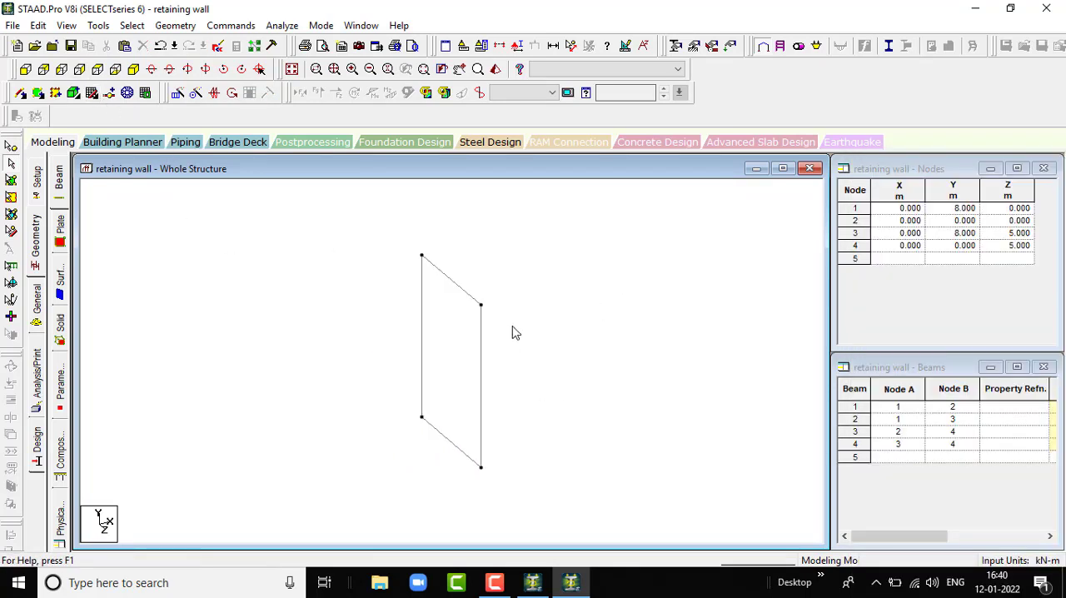
- Copy the wall's bottom beam and paste it with an offset of 3 m in X
scroll(483, 333, "down", 1)
scroll(437, 383, "up", 2)
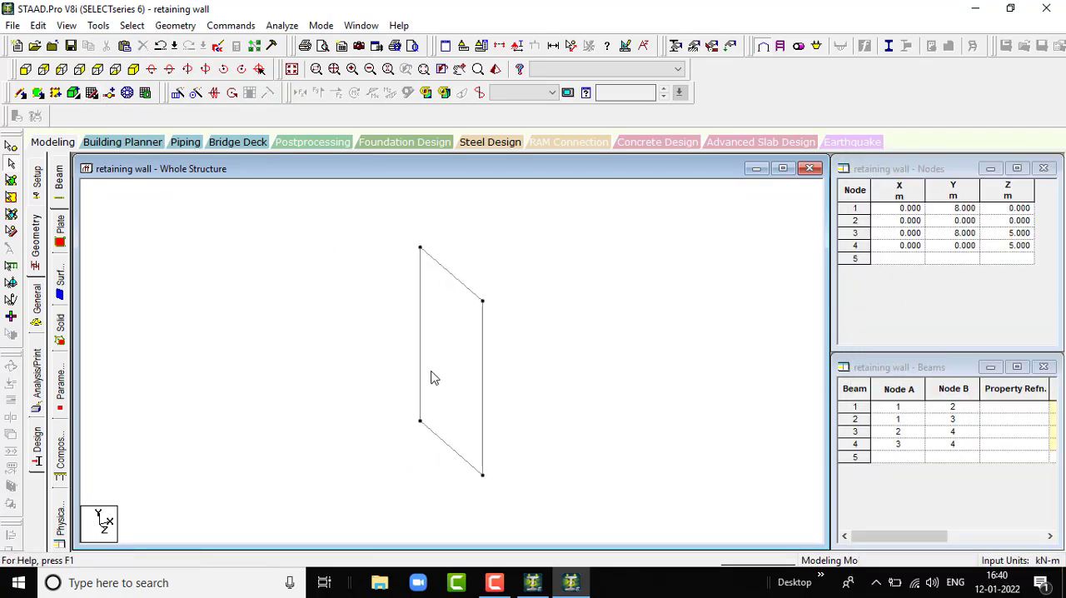
scroll(463, 375, "down", 2)
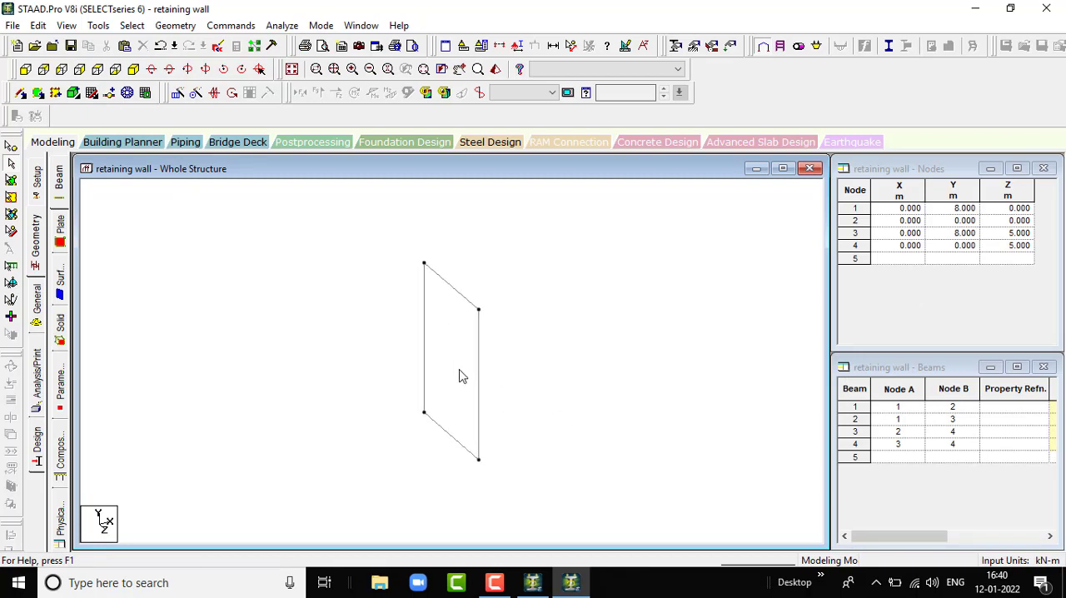
left_click(451, 441)
scroll(416, 454, "down", 1)
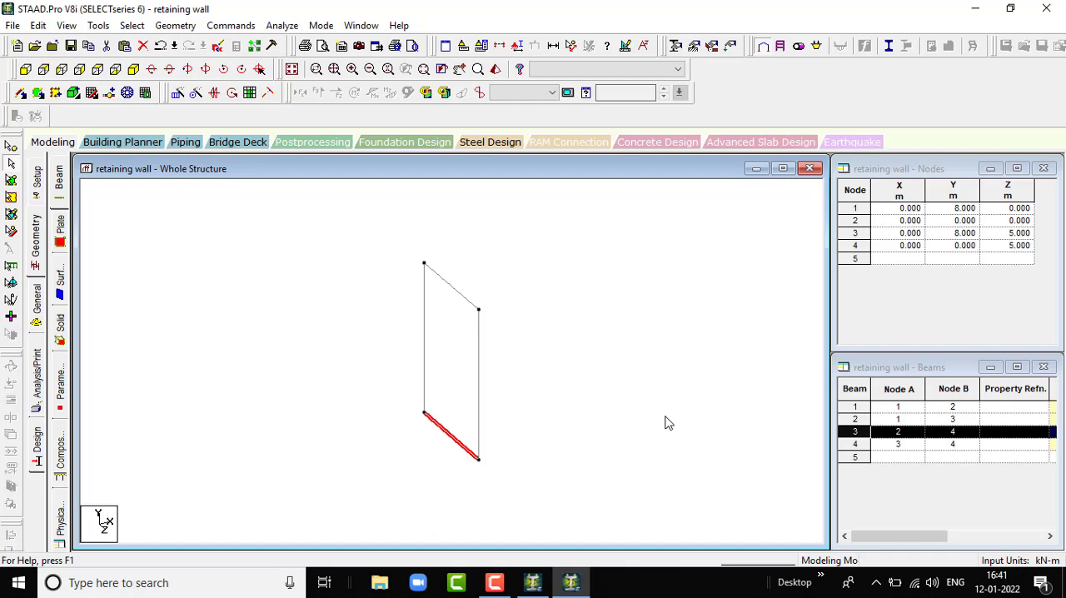
key("ctrl+v")
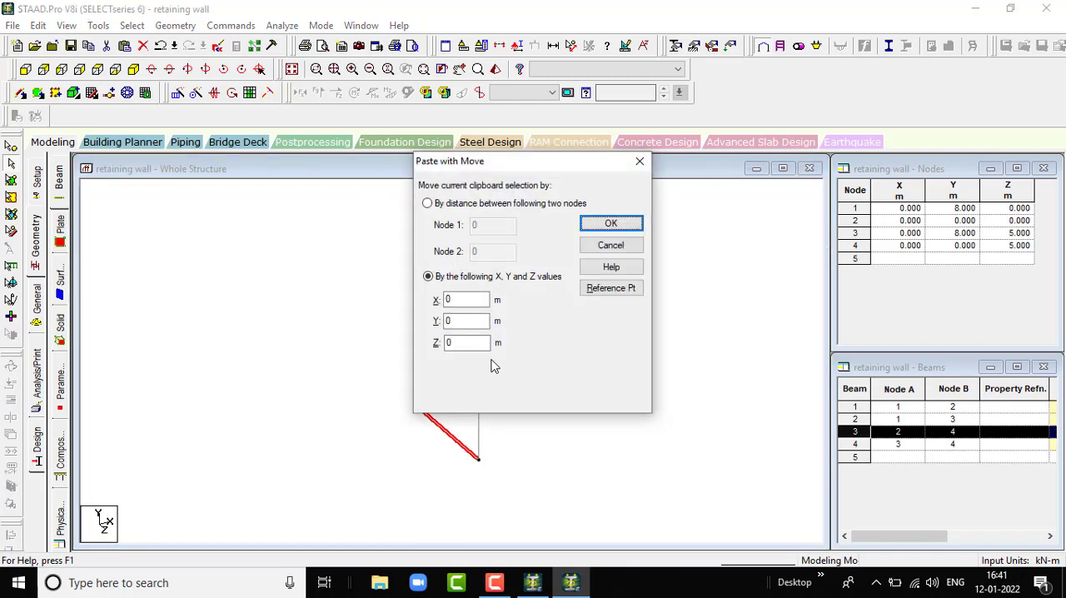
double_click(476, 298)
type("2")
key("BackSpace")
left_click(603, 223)
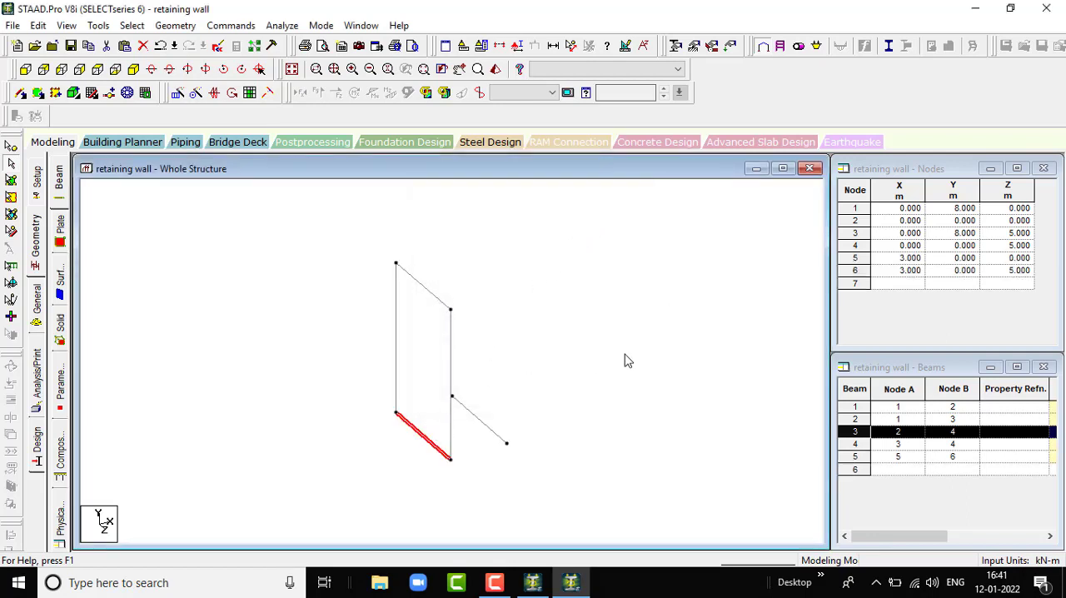
- Try pasting another copy of the bottom beam with an offset of 2 m in X, and undo it
key("ctrl+v")
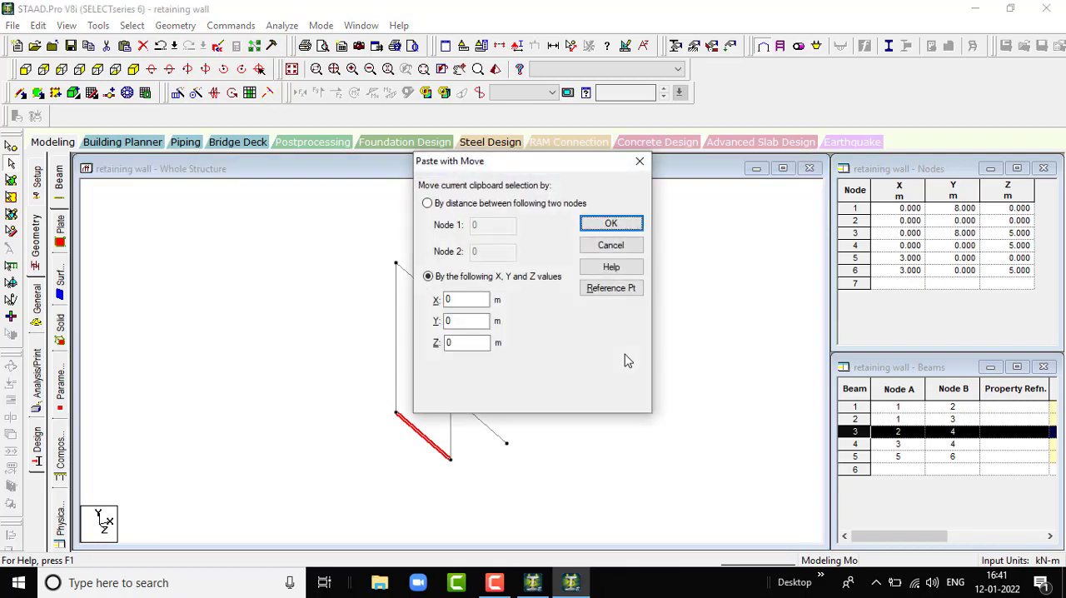
left_click(465, 301)
double_click(472, 298)
type("2")
left_click(609, 224)
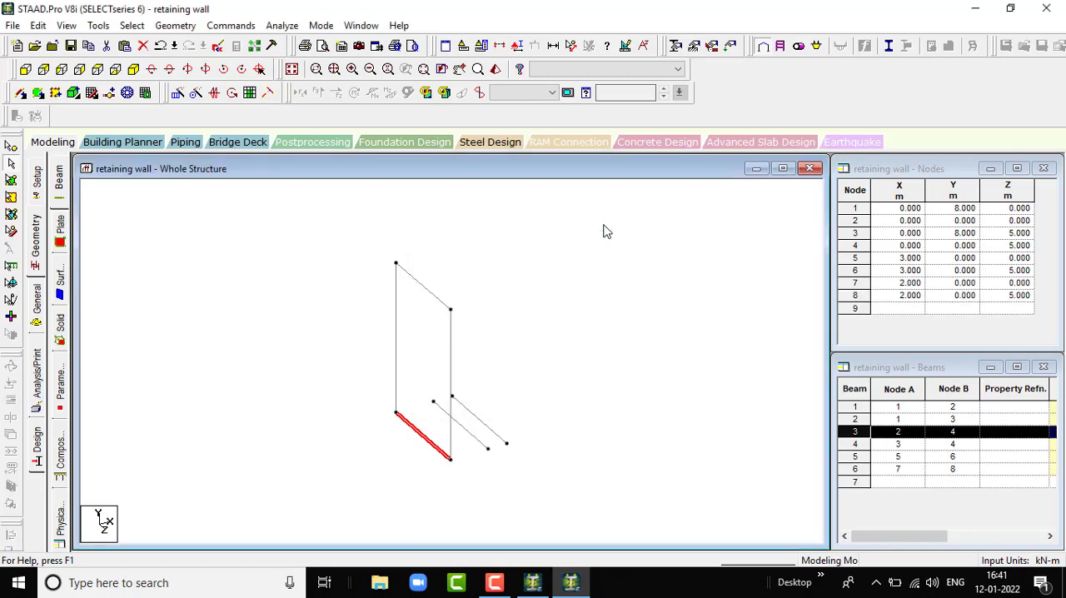
key("ctrl+z")
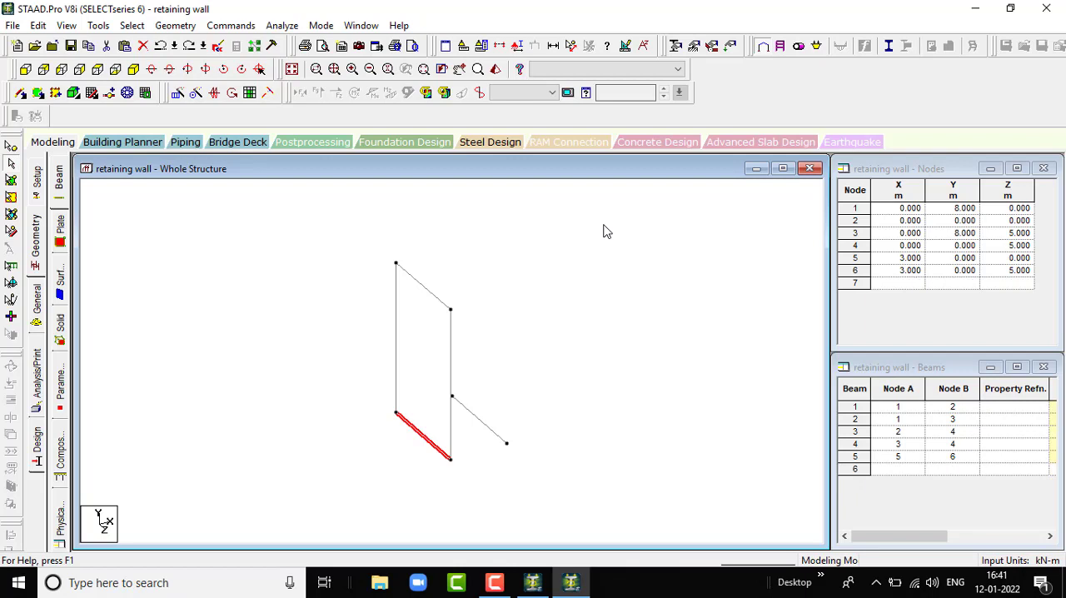
- Paste a copy of the wall's bottom beam with an offset of -2 m in X
key("ctrl+v")
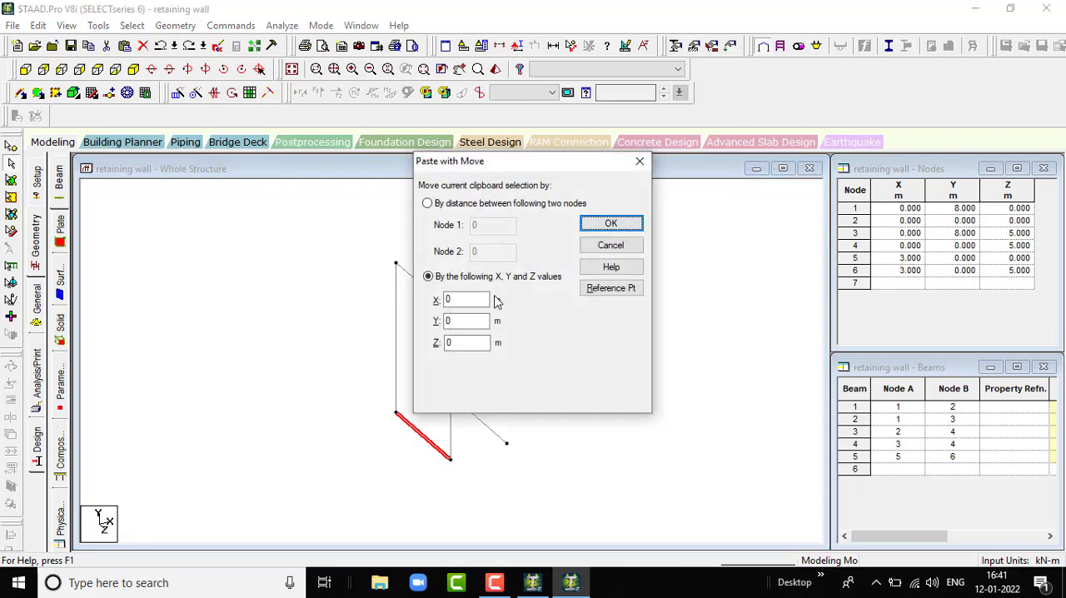
double_click(466, 300)
type("-")
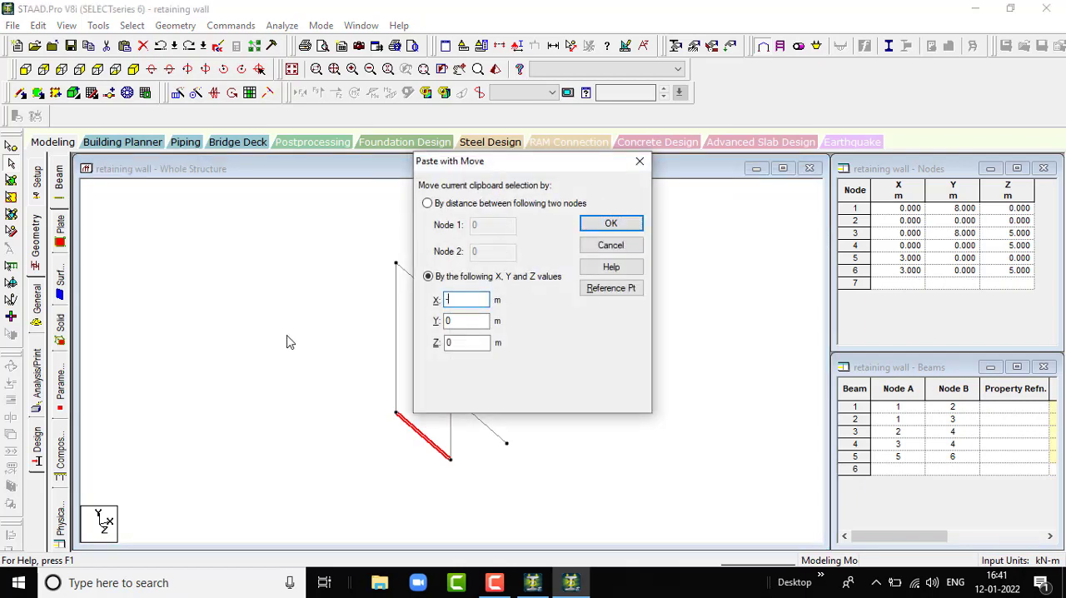
type("2")
left_click(610, 224)
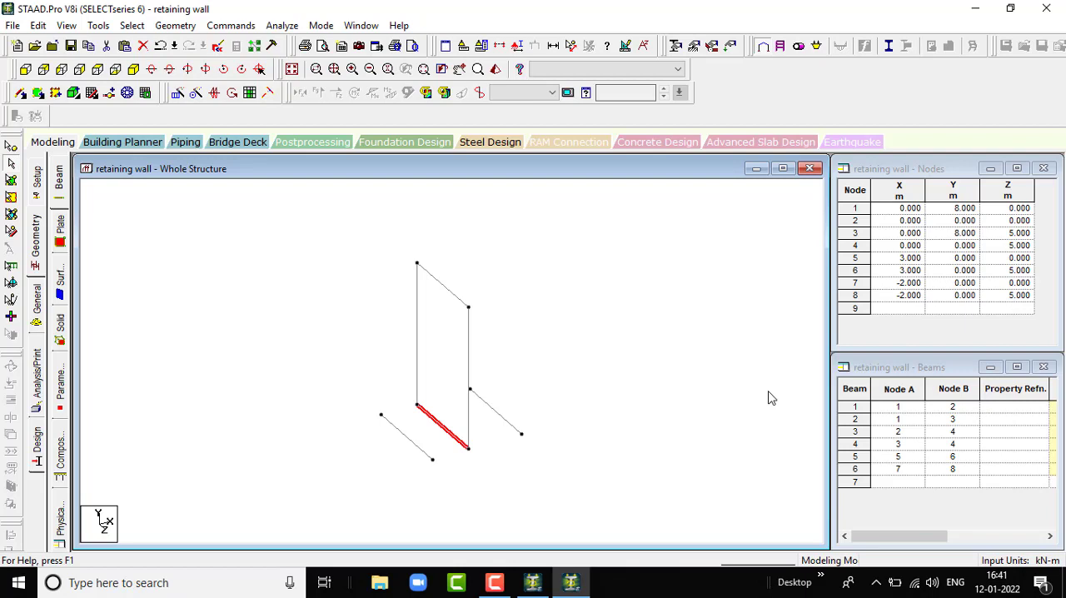
- Paste a copy of the wall's bottom beam with an offset of -2 m in Y and clear the selection
key("ctrl+v")
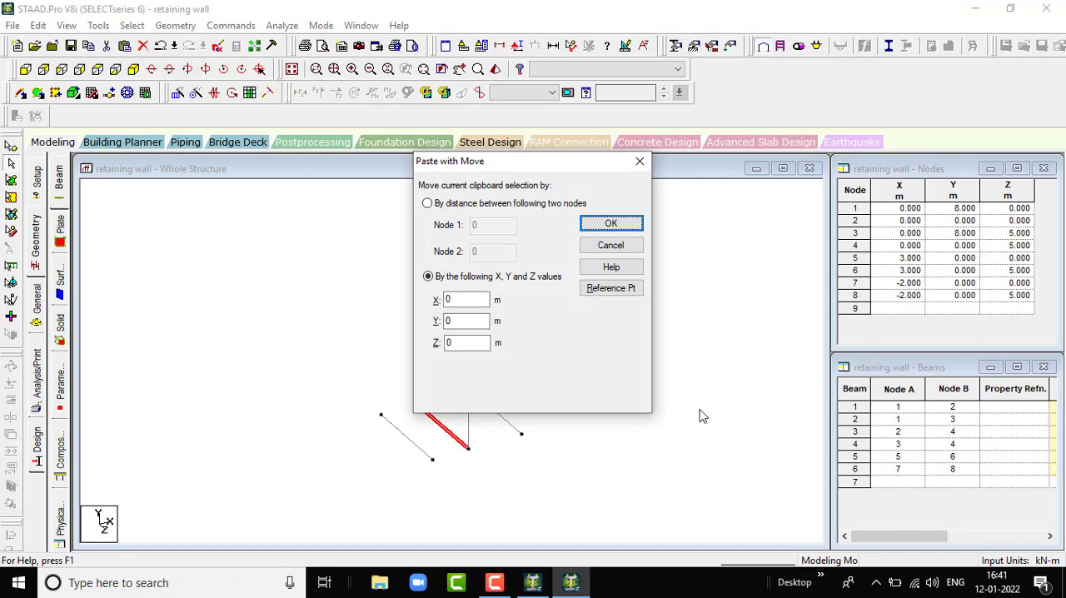
double_click(466, 320)
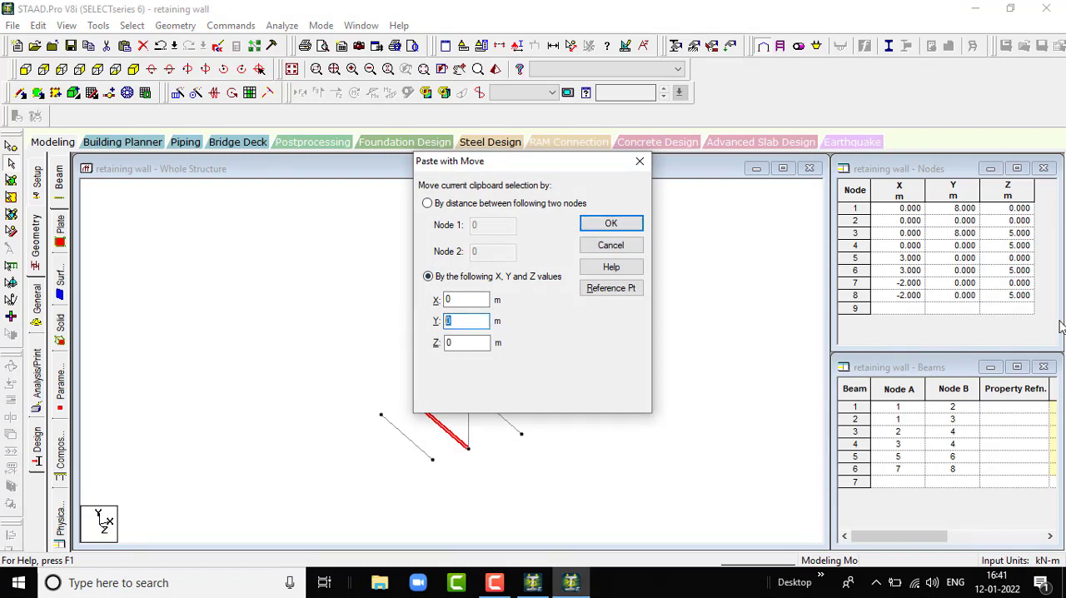
type("-2")
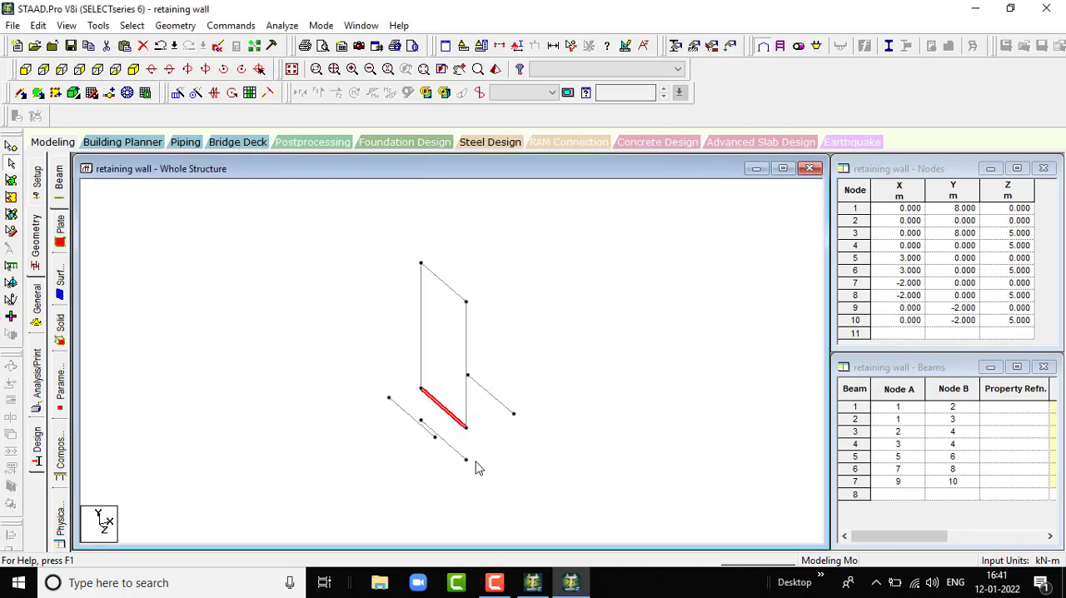
left_click(562, 412)
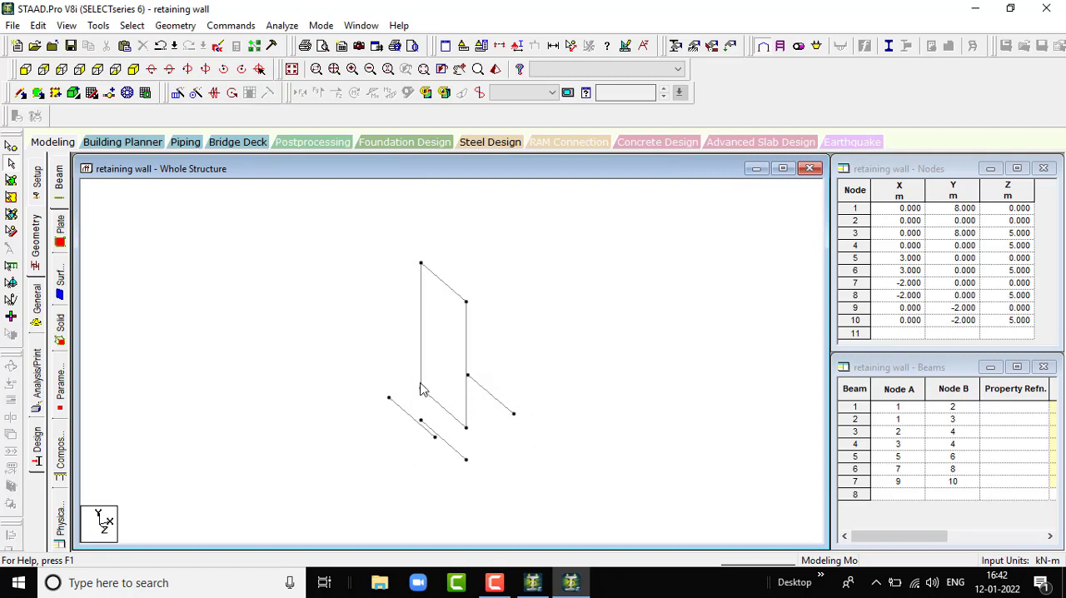
- Add a four-noded plate to the vertical wall panel through its two top and two bottom corner nodes
left_click(37, 94)
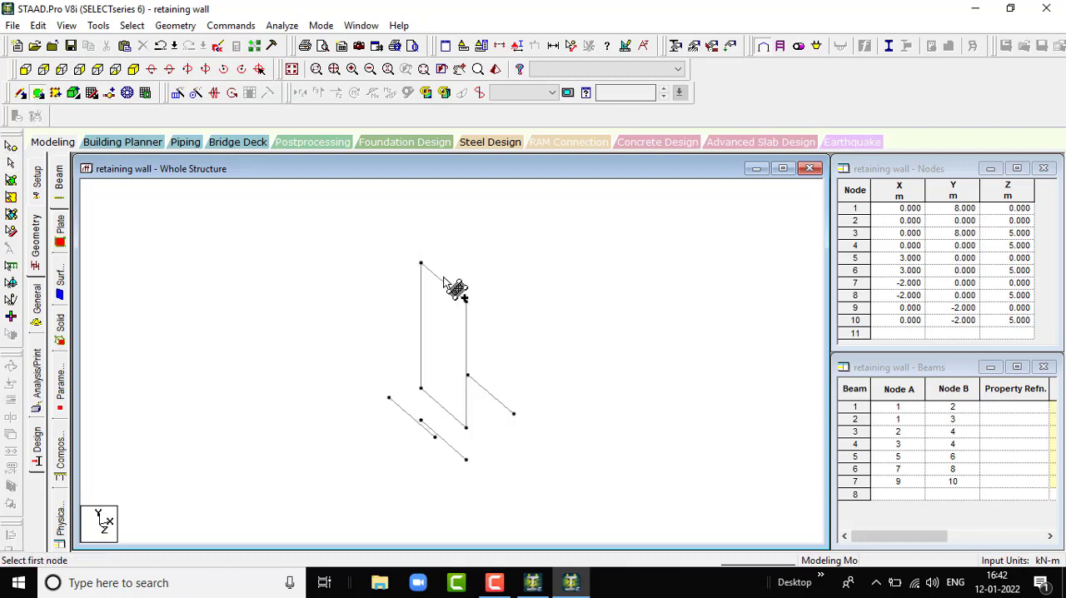
left_click(422, 264)
left_click(465, 301)
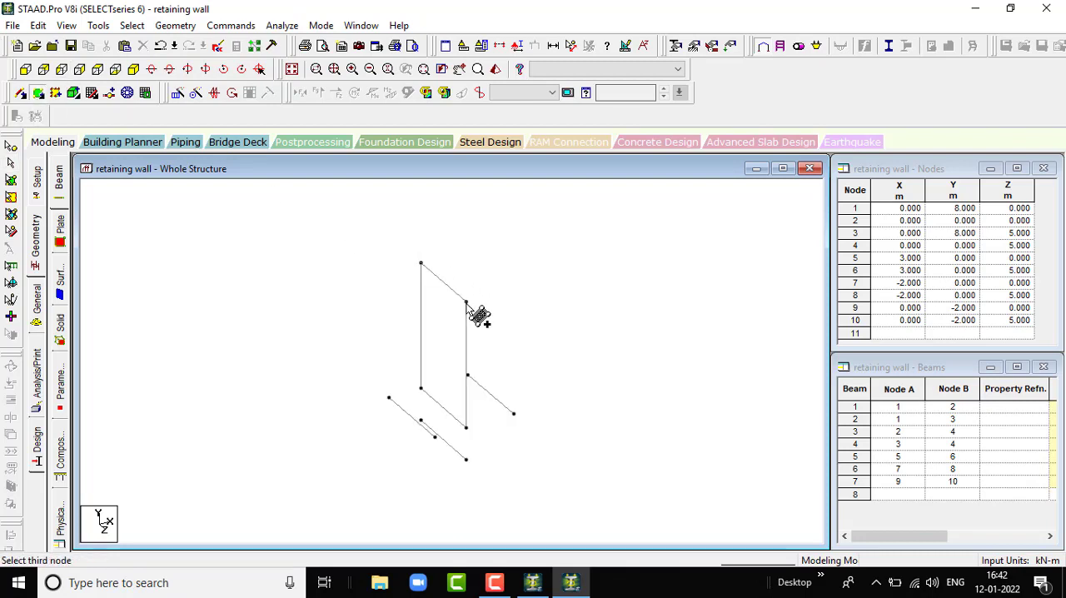
left_click(466, 427)
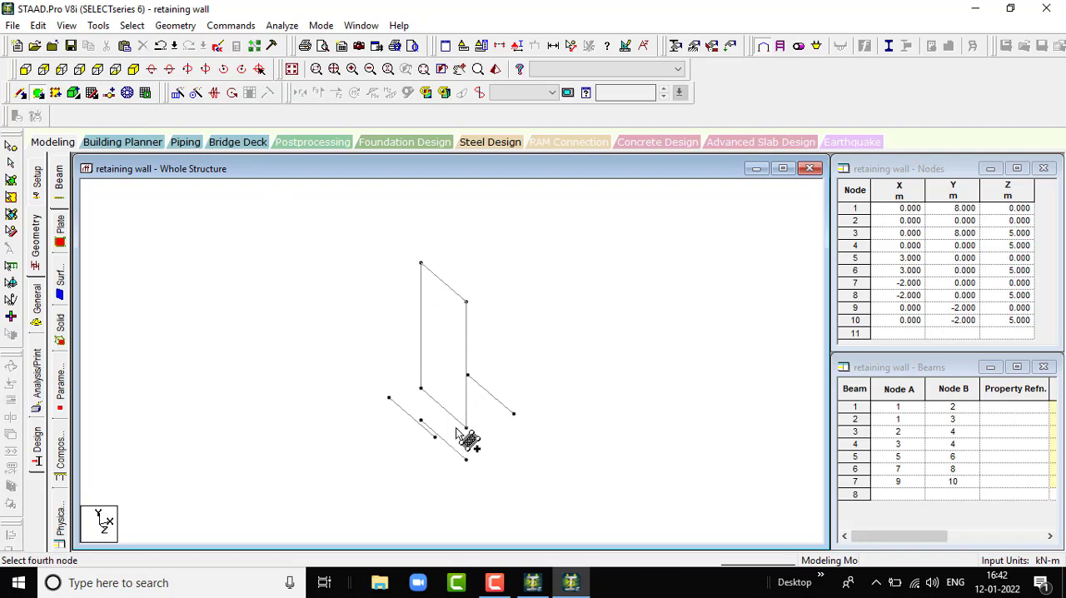
left_click(422, 389)
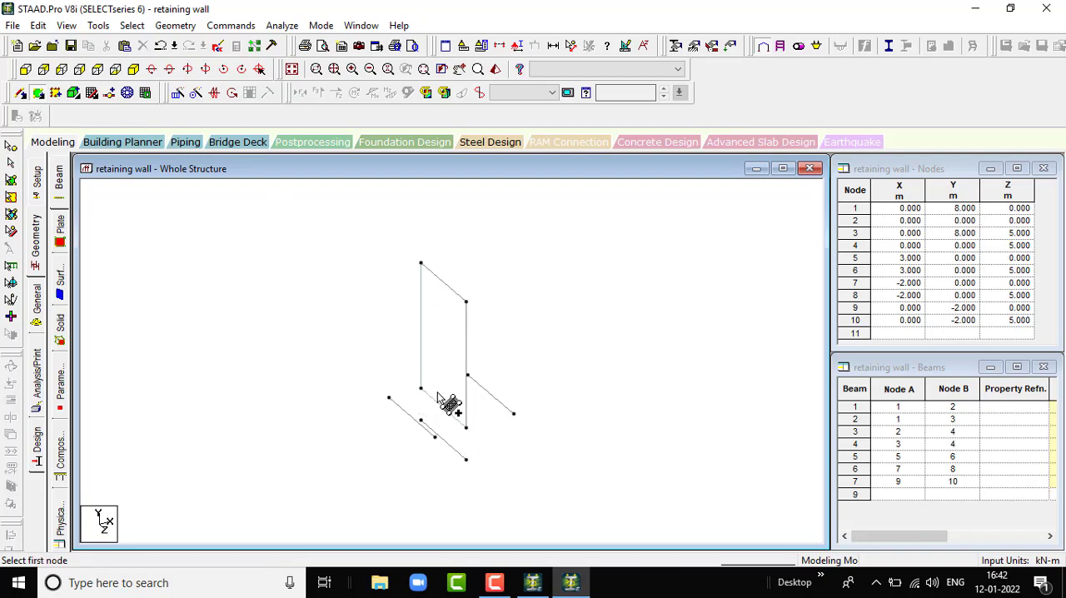
- Add a four-noded plate to the base between the wall's bottom edge and the beam at X = -2 m
left_click(389, 397)
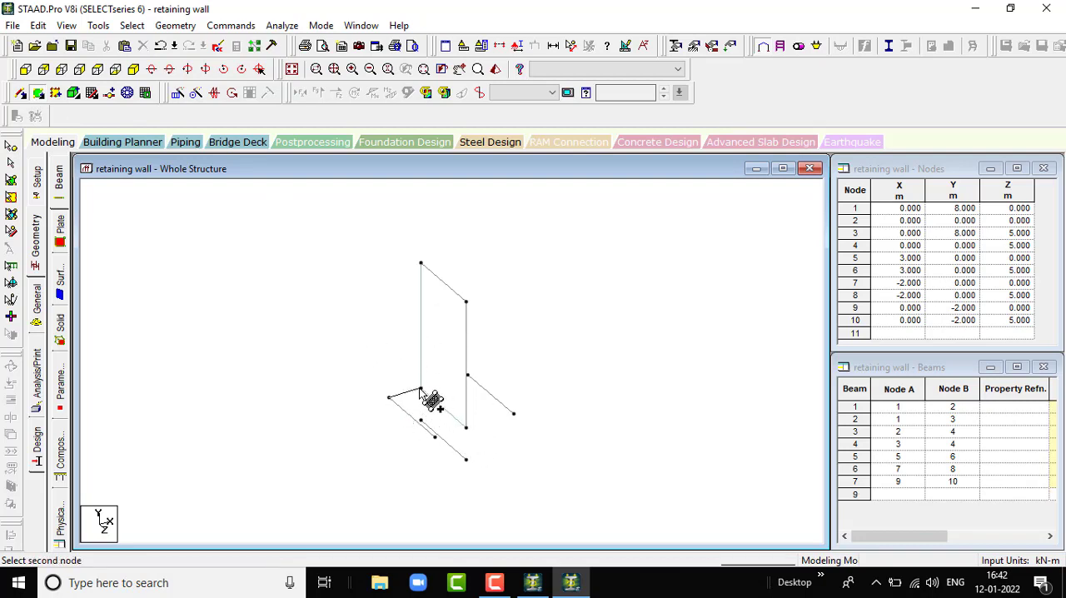
left_click(421, 389)
left_click(465, 428)
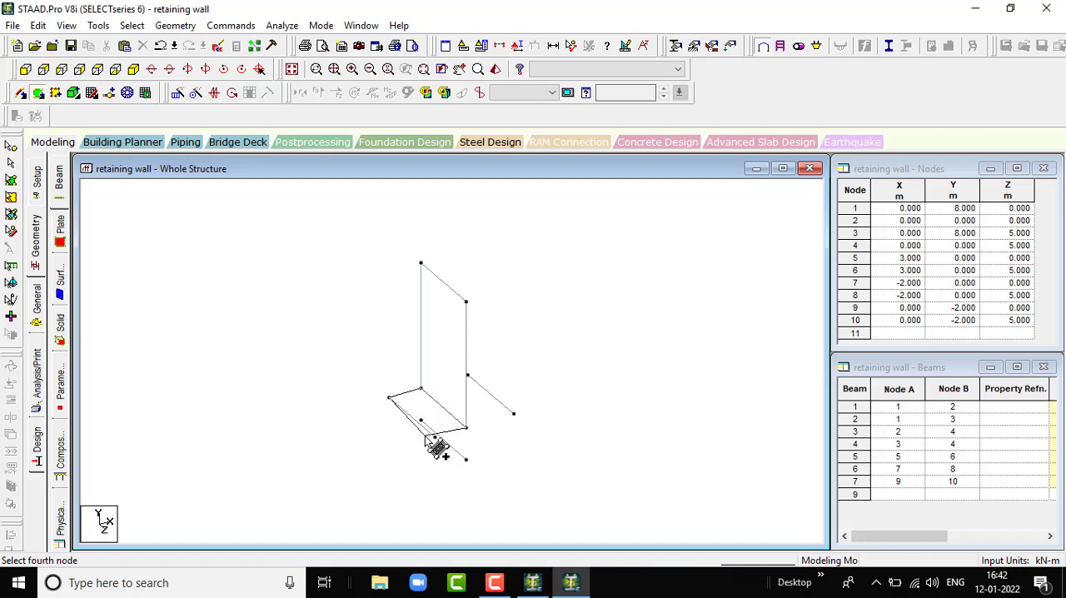
left_click(435, 436)
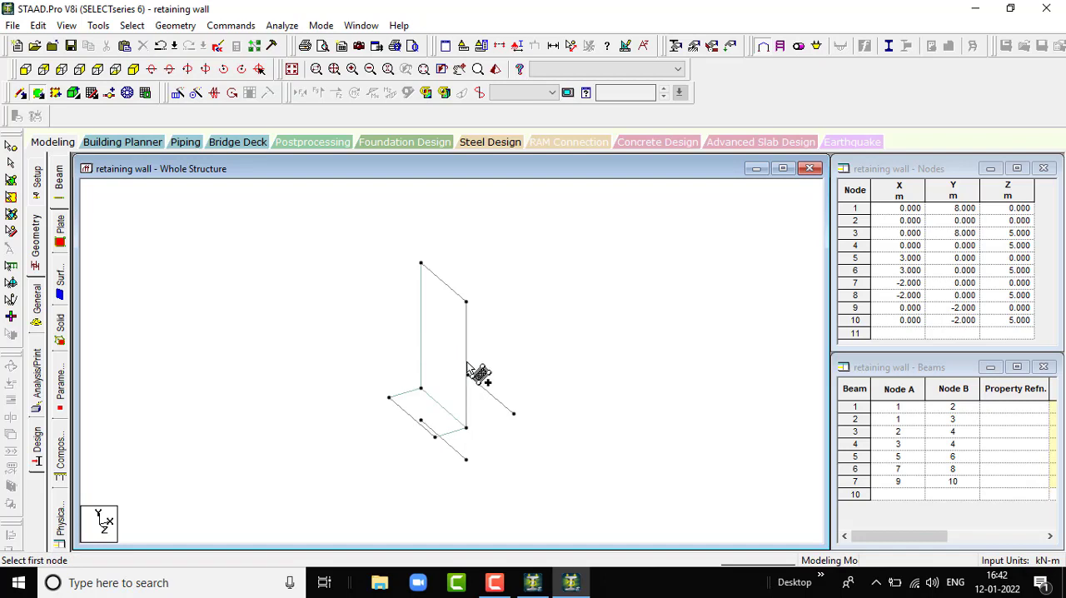
- Add a four-noded plate to the base between the wall's bottom edge and the beam at X = 3 m
left_click(421, 388)
left_click(467, 376)
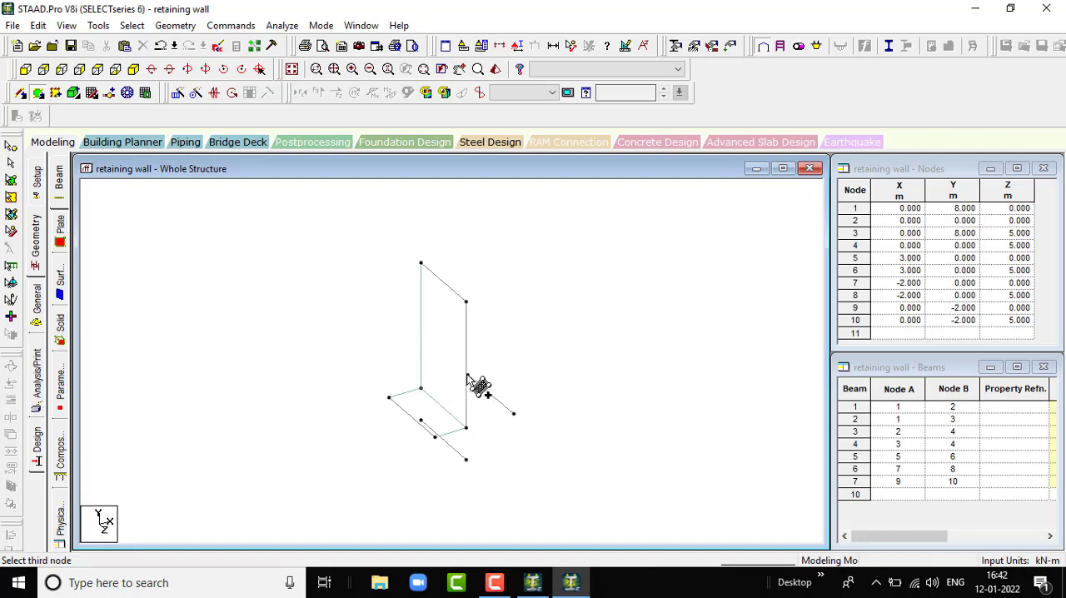
left_click(513, 414)
left_click(467, 427)
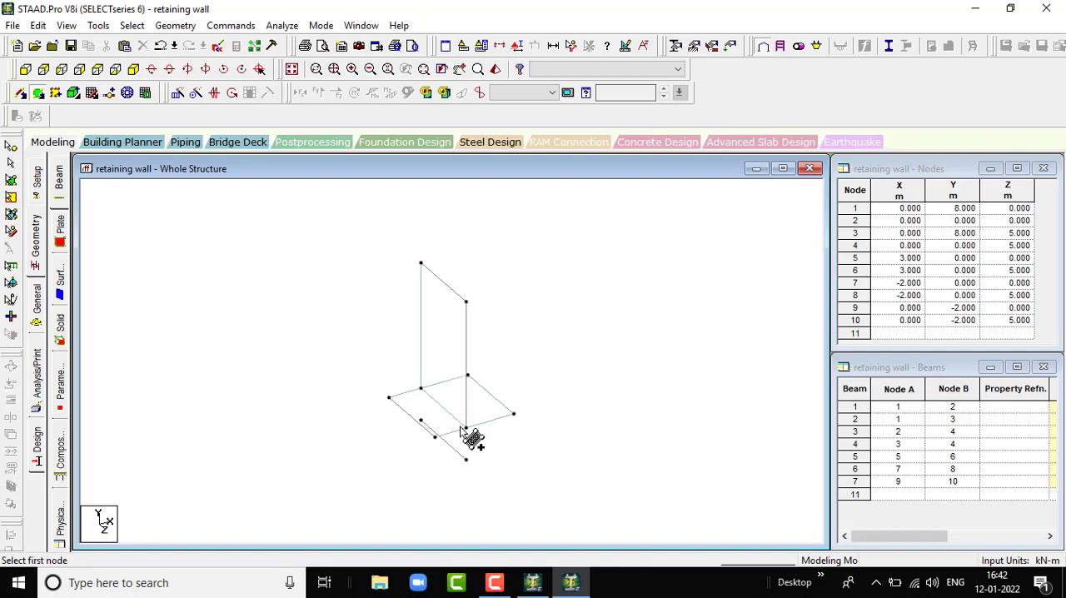
- Add a four-noded plate below the wall, from its bottom edge down to the beam at Y = -2 m
left_click(420, 388)
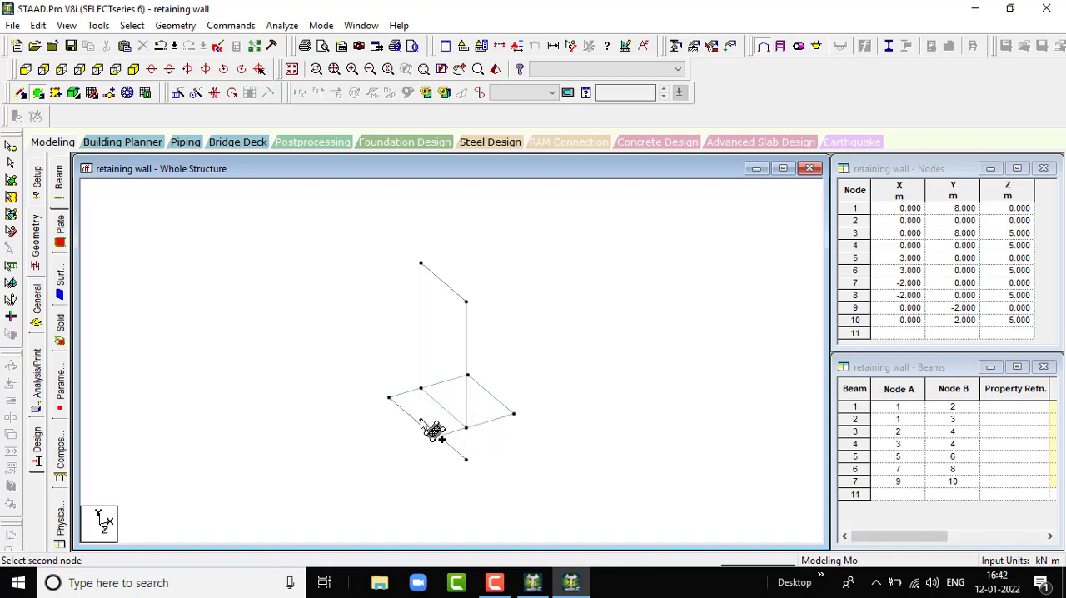
left_click(421, 420)
left_click(465, 459)
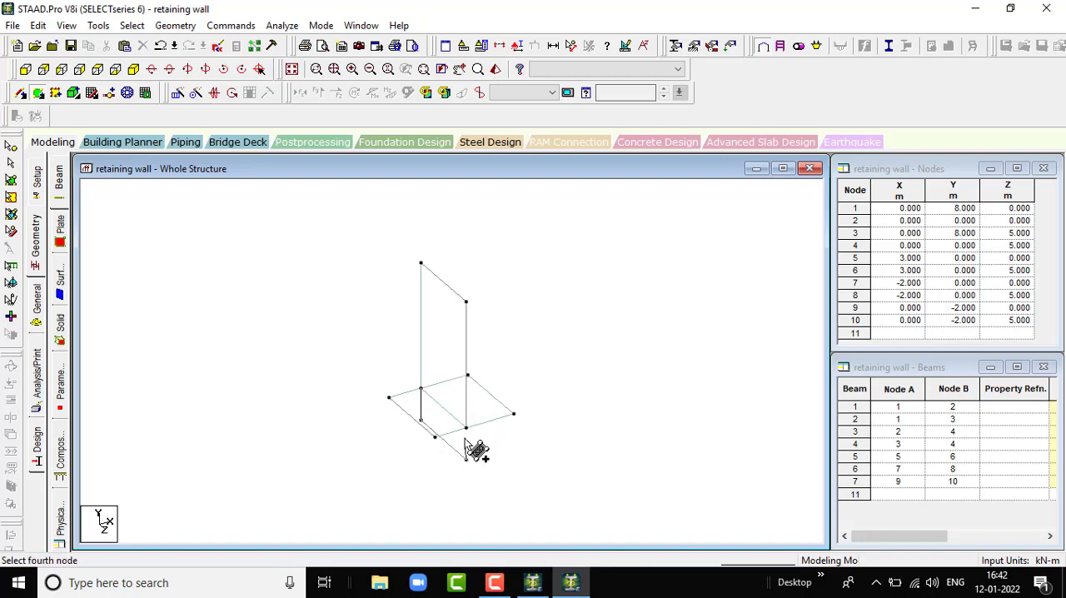
left_click(468, 428)
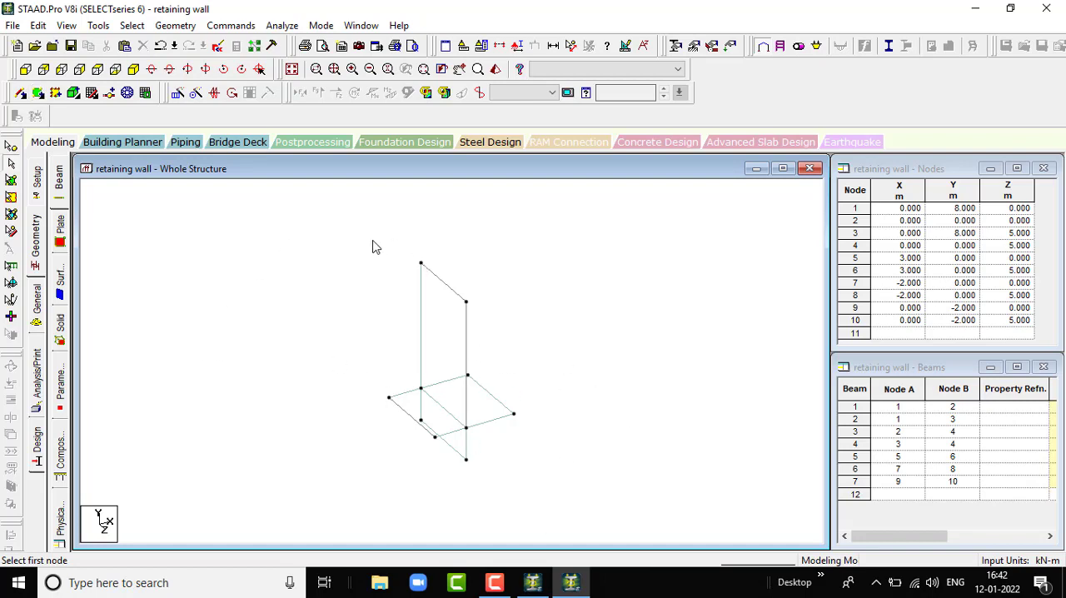
- Delete all the outline beams of the wall and base, leaving only the plates
left_click_drag(369, 233, 570, 516)
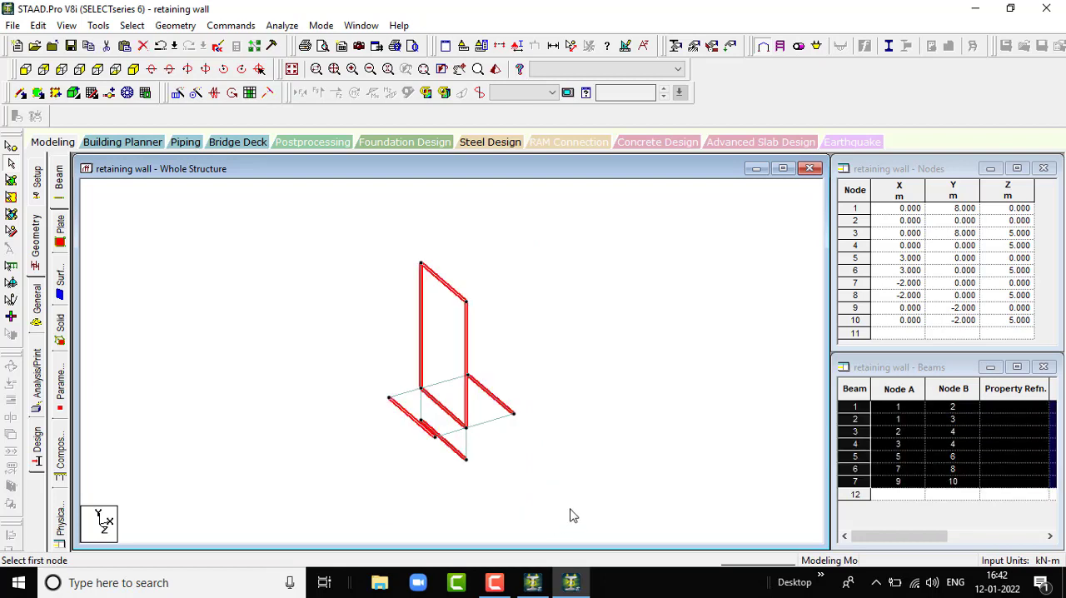
key("Delete")
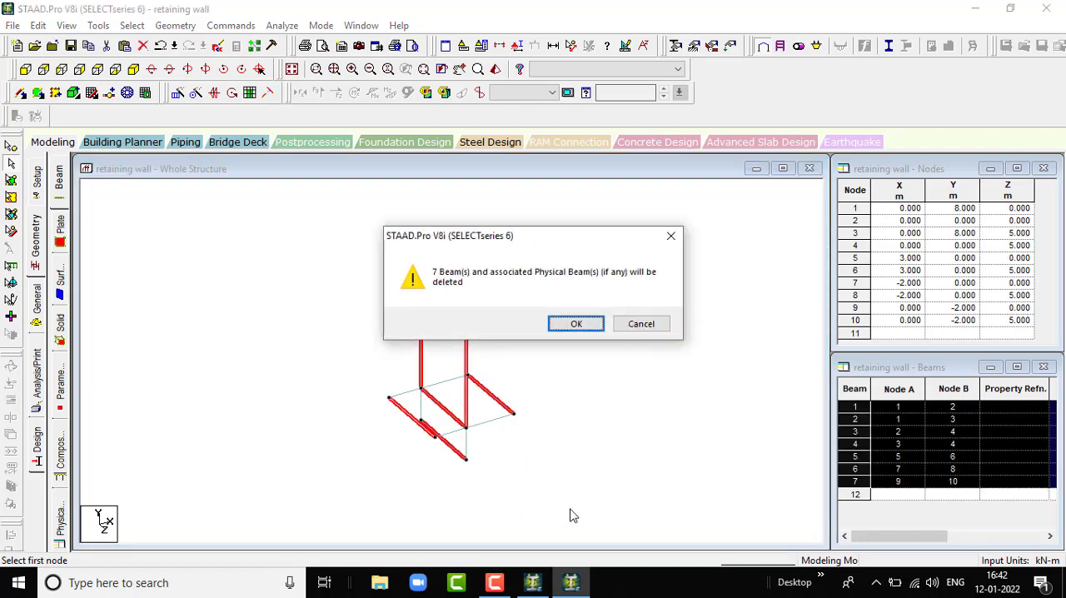
key("Return")
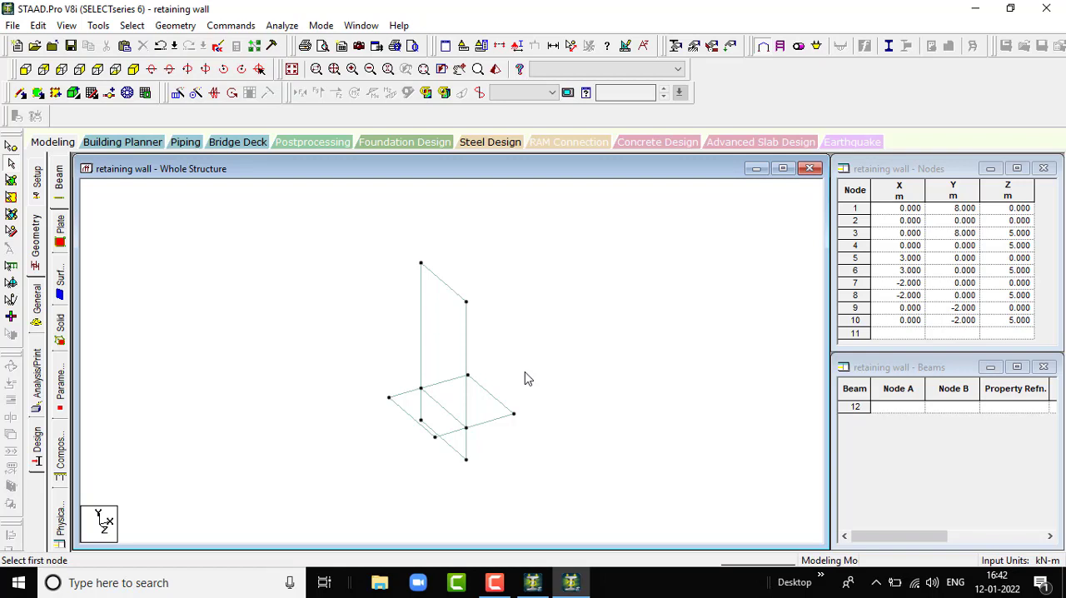
- Repeat all the plates along global Z using Translational Repeat with 4 steps, 5 m spacing and Link Steps enabled
scroll(508, 378, "down", 2)
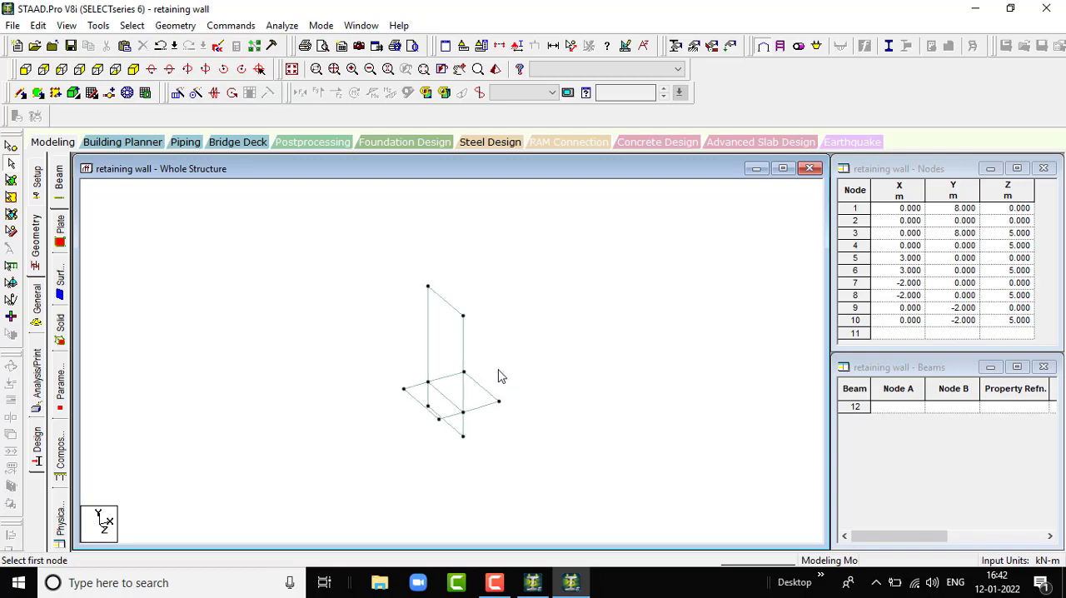
left_click_drag(402, 255, 513, 463)
left_click(11, 179)
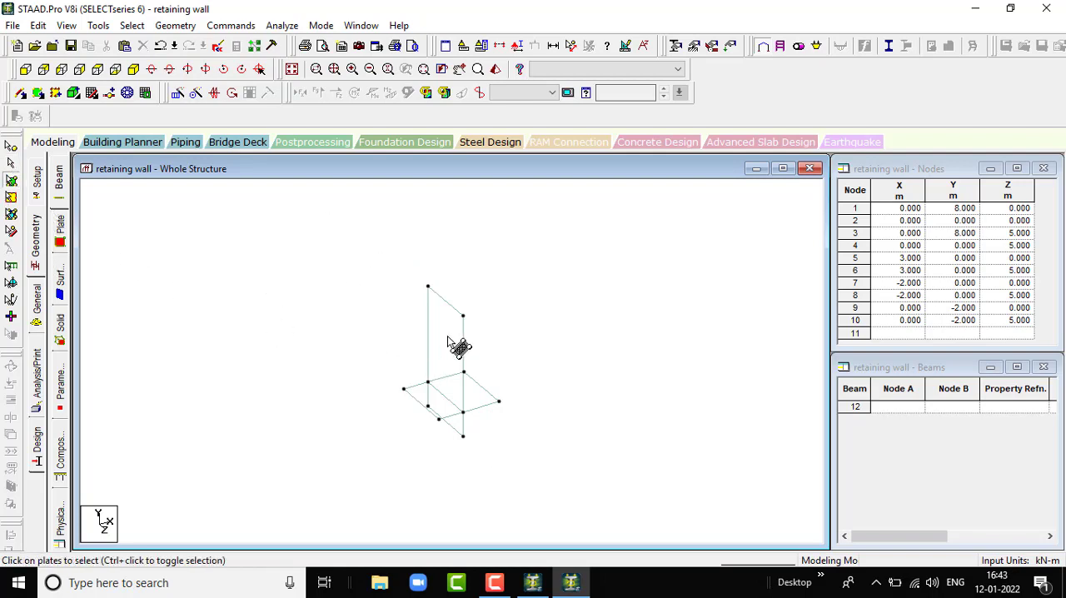
left_click_drag(377, 248, 510, 473)
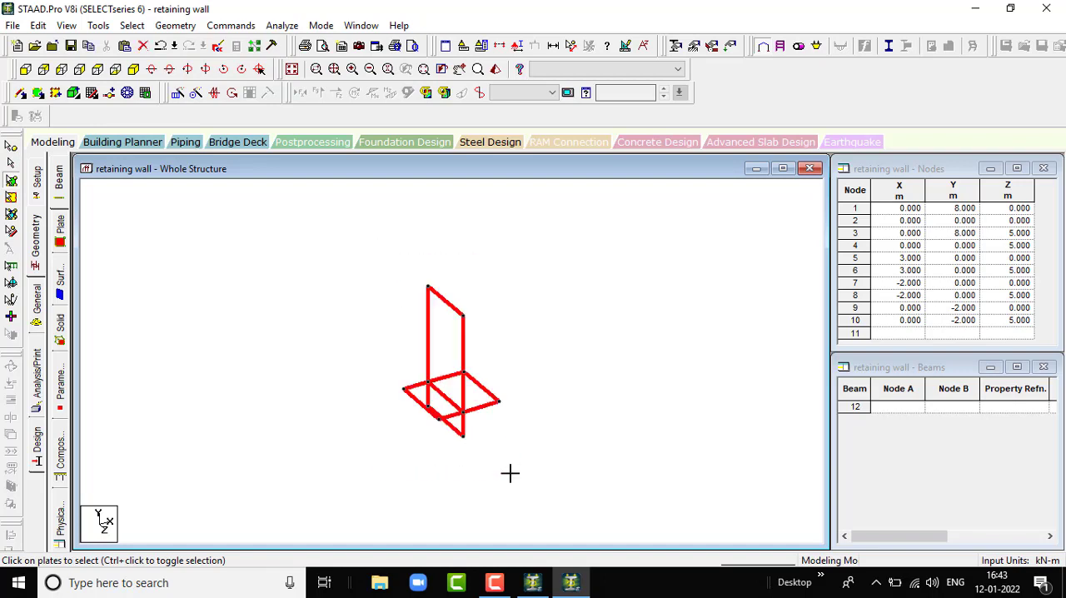
left_click(178, 93)
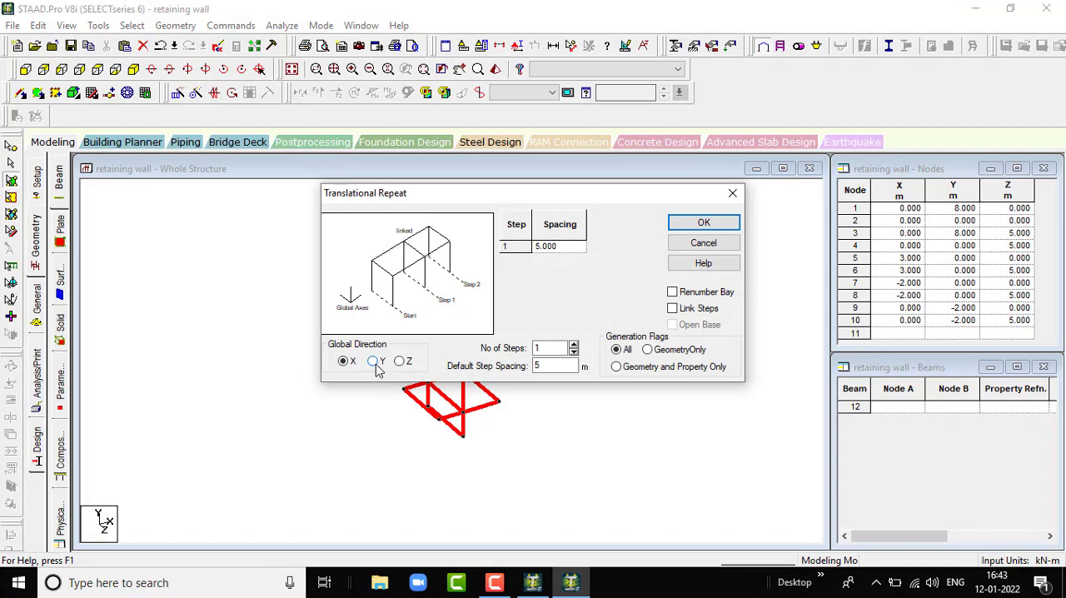
left_click(400, 360)
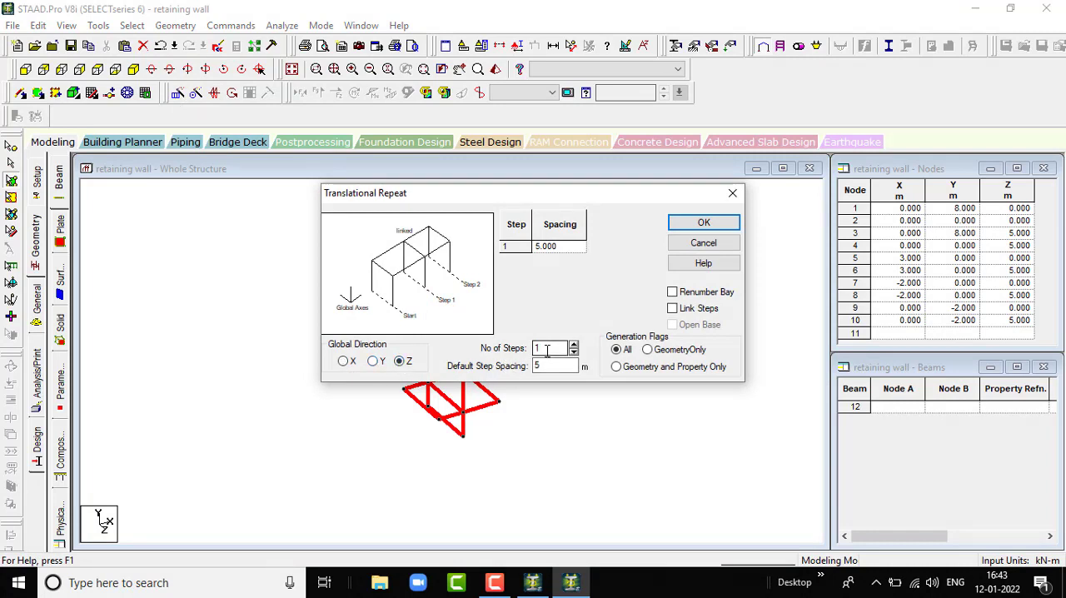
left_click_drag(547, 351, 471, 356)
type("5")
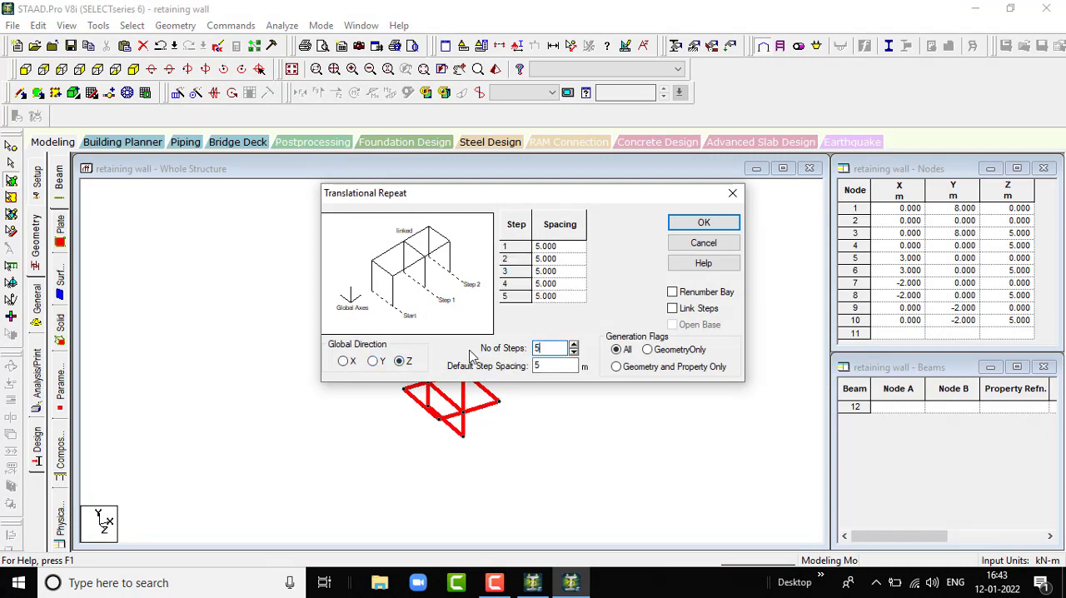
key("BackSpace")
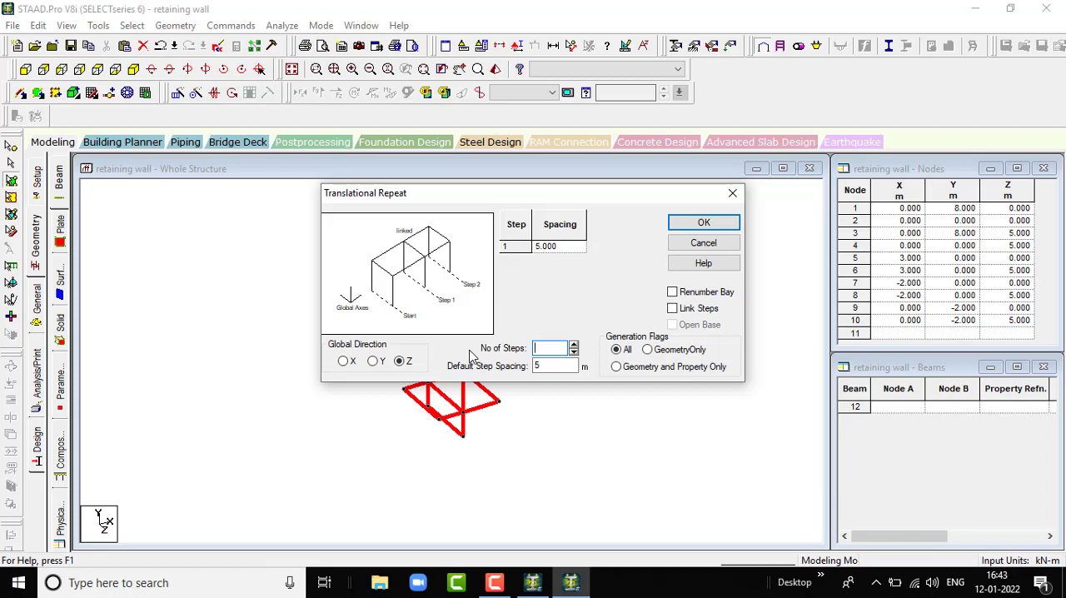
type("4")
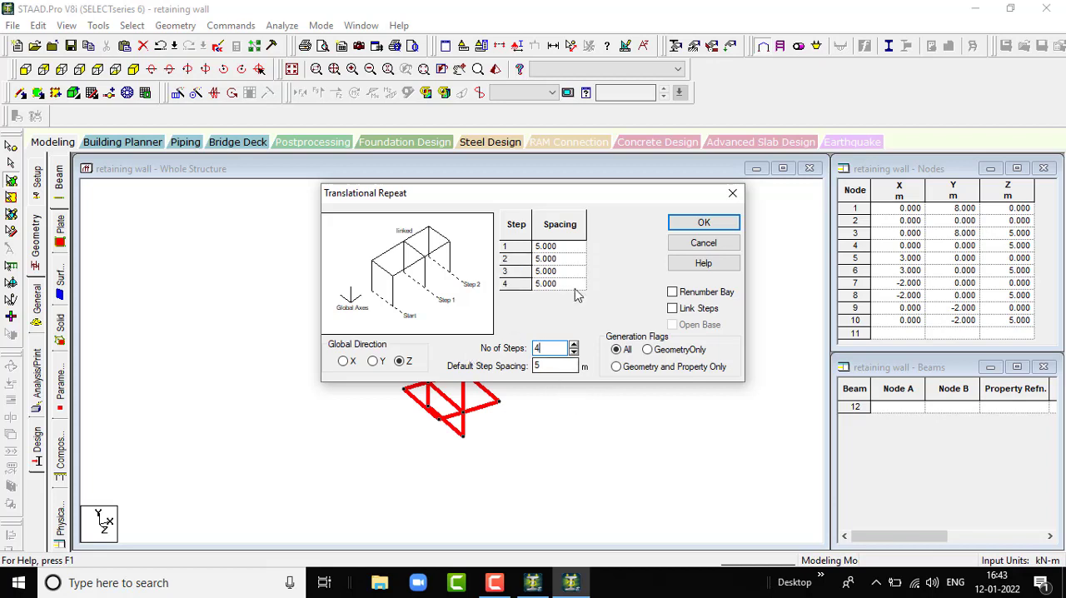
left_click(673, 308)
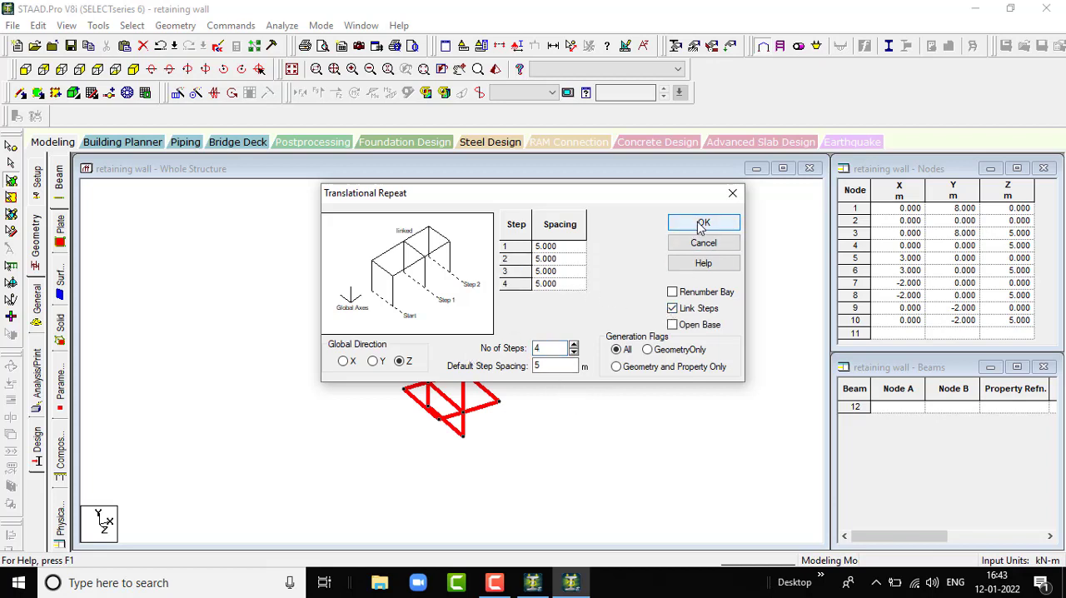
left_click(704, 223)
left_click(571, 430)
- Delete all the linking beams generated along the repeated wall, keeping the plates
scroll(519, 402, "up", 1)
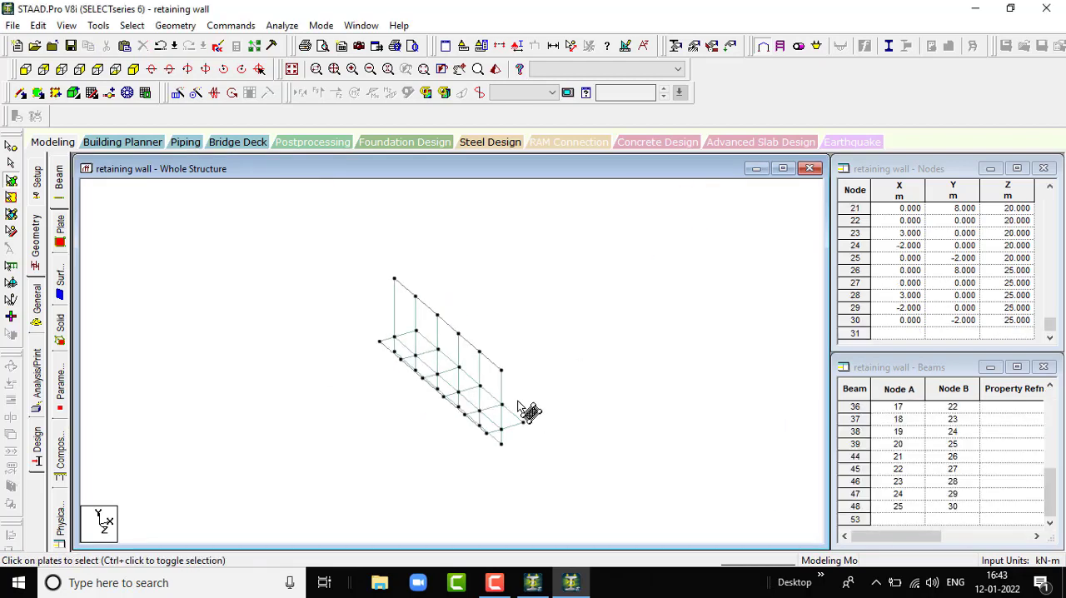
scroll(533, 415, "down", 2)
scroll(425, 314, "up", 5)
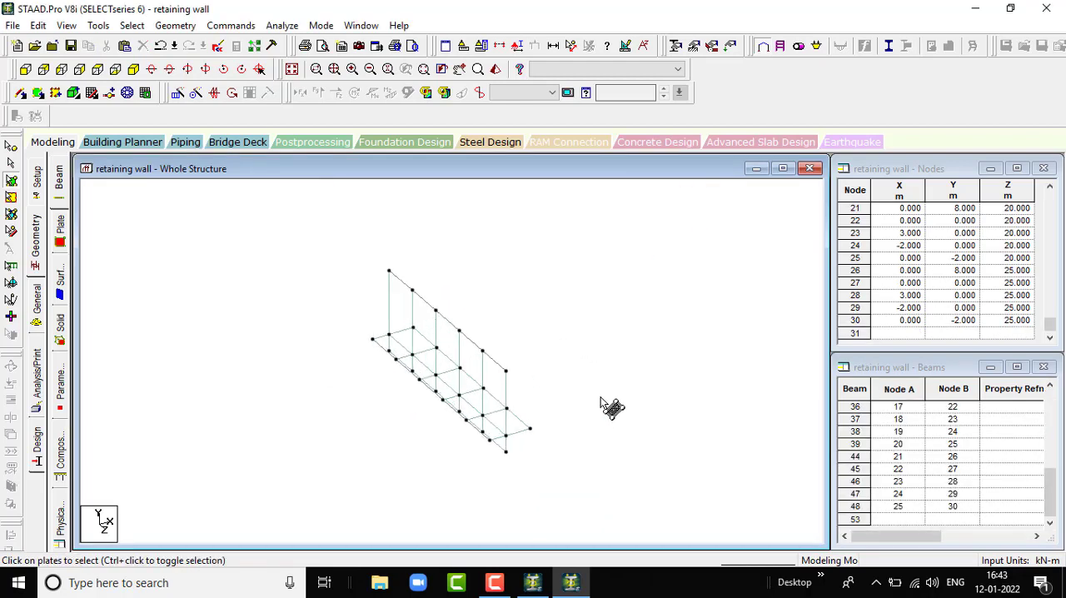
left_click(13, 164)
left_click_drag(325, 241, 585, 516)
key("Delete")
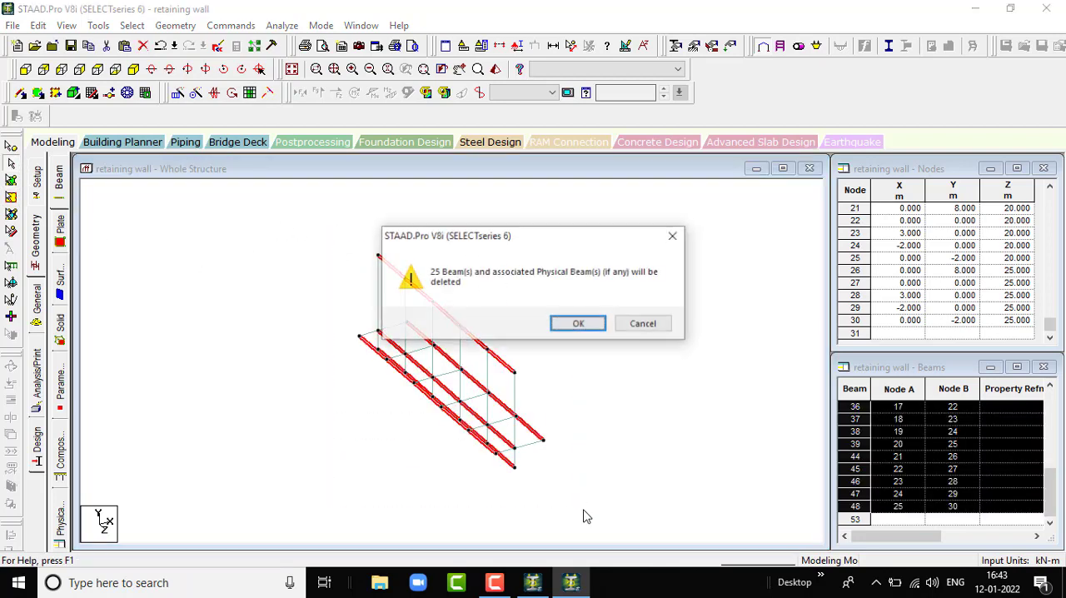
key("Return")
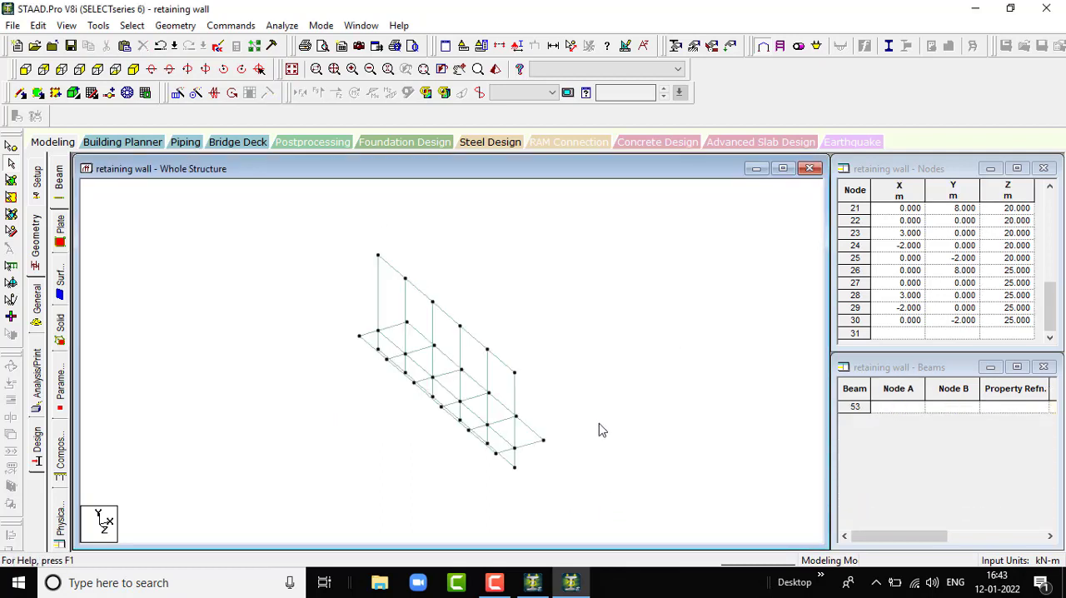
- Inspect the retaining wall's plates from several angles in the 3D rendered view, and close that view
left_click(496, 70)
left_click(736, 440)
left_click_drag(735, 441, 563, 427)
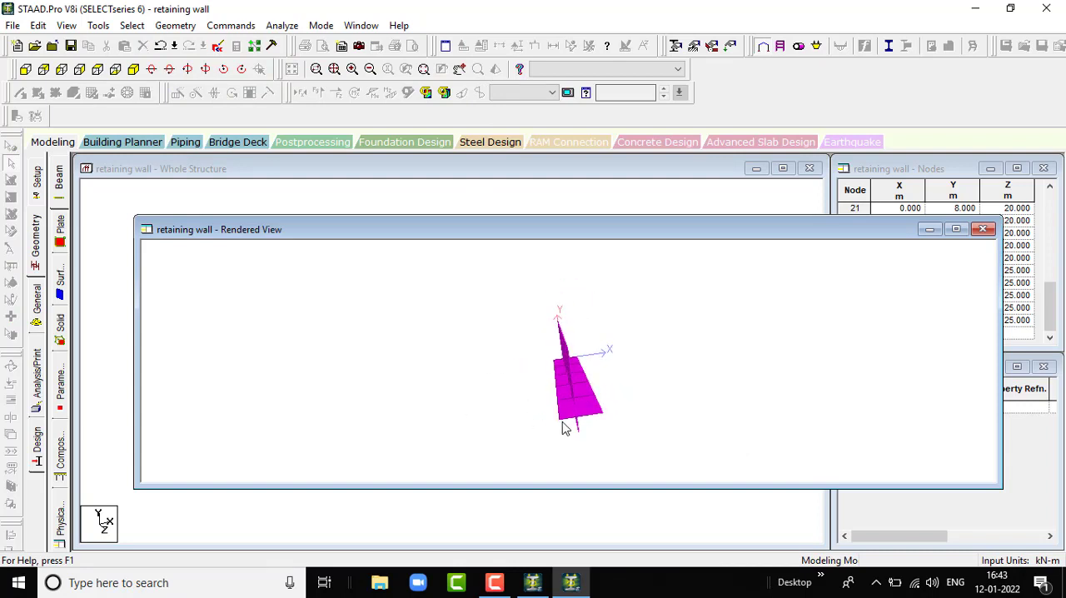
left_click_drag(557, 336, 646, 359)
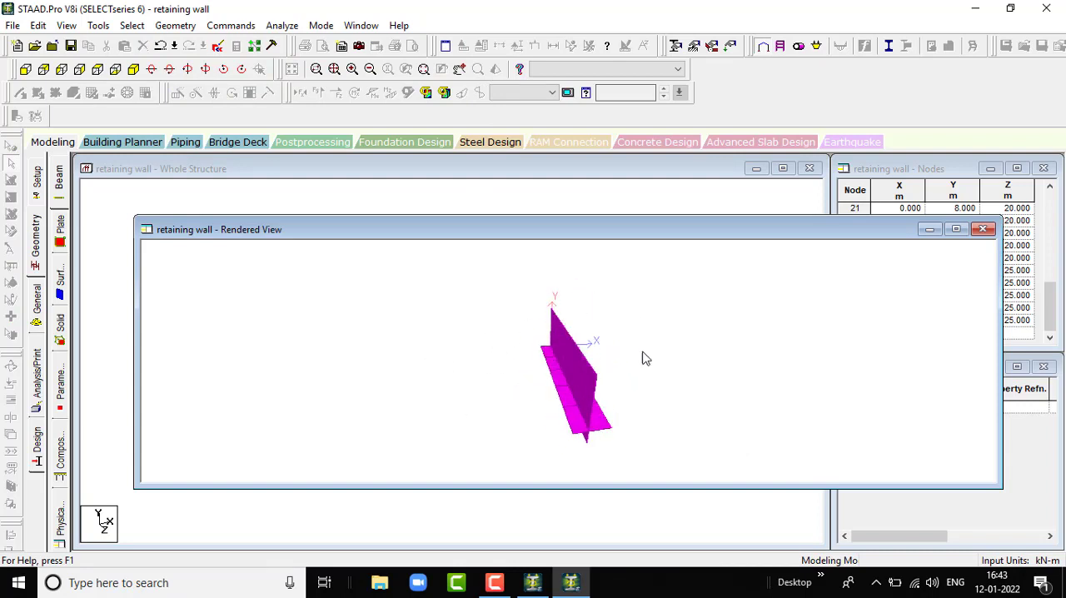
left_click(982, 229)
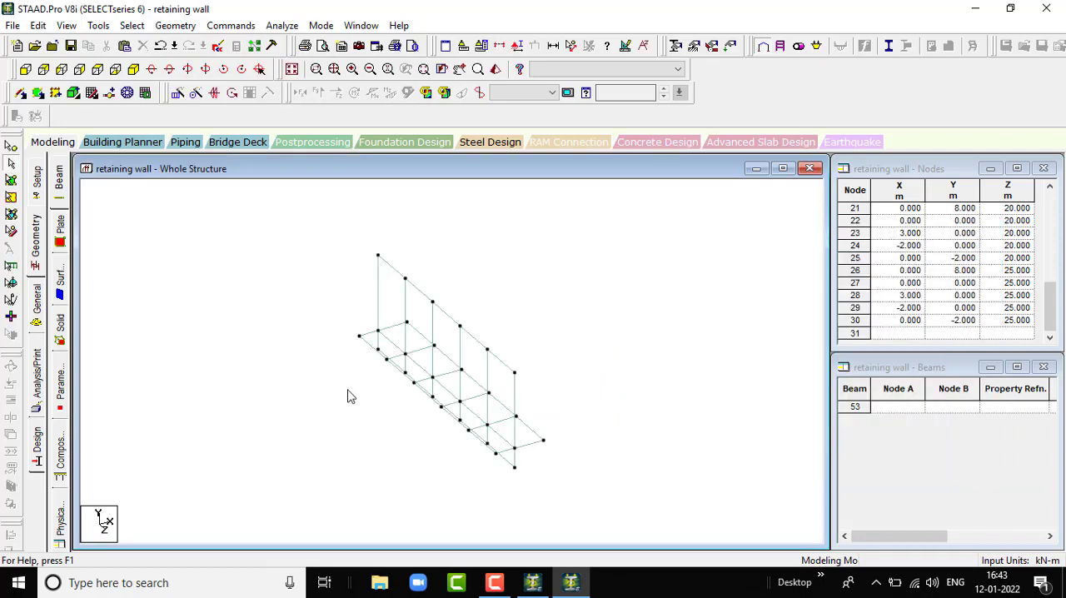
scroll(523, 273, "up", 1)
scroll(524, 274, "down", 3)
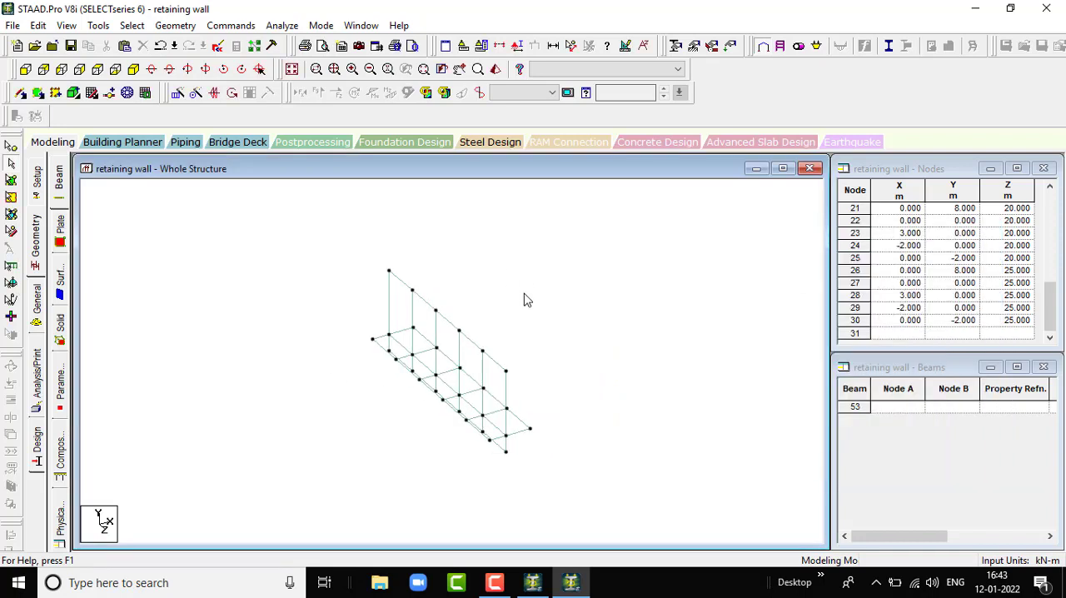
scroll(507, 363, "up", 1)
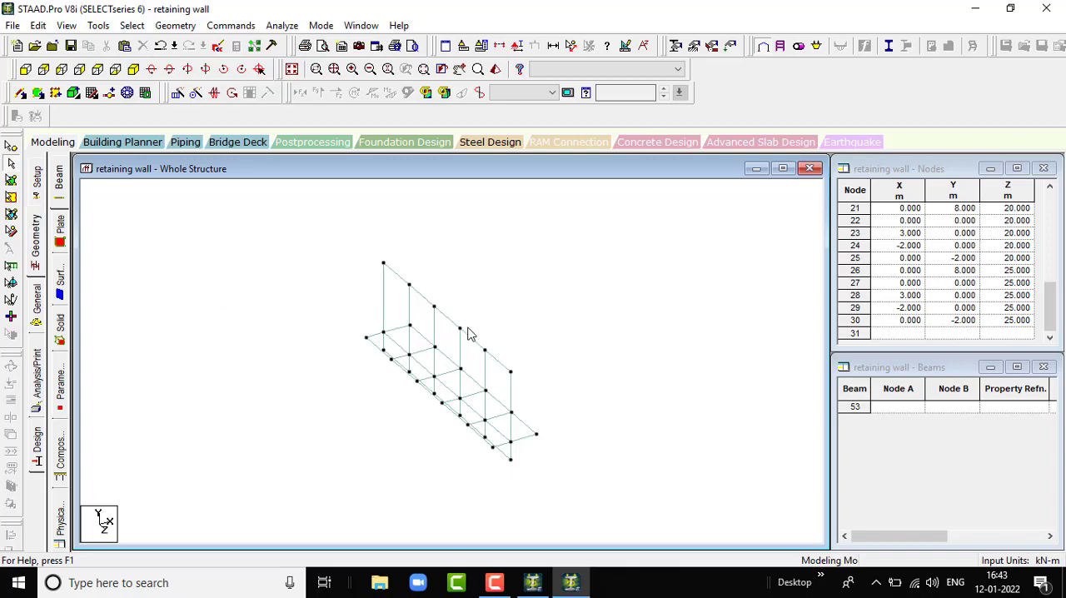
scroll(394, 308, "up", 1)
scroll(454, 379, "down", 2)
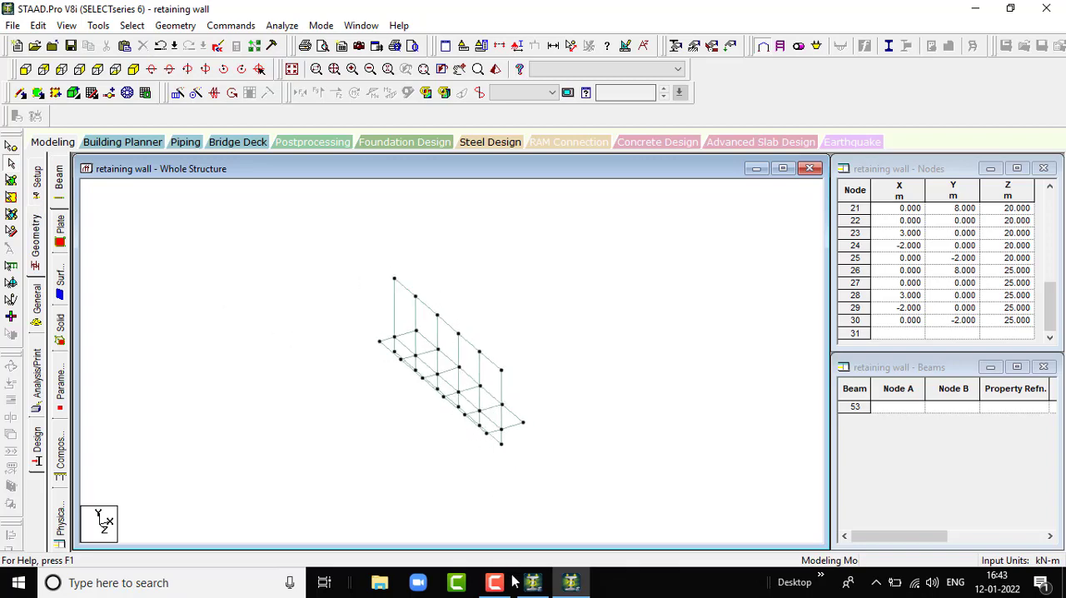
mouse_move(531, 582)
left_click(481, 526)
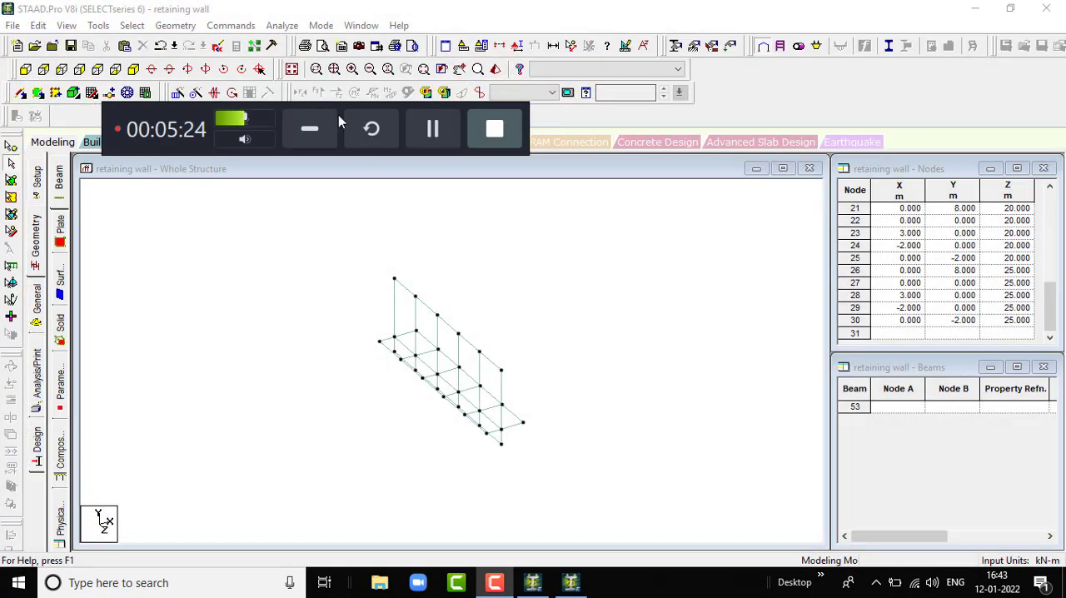
left_click(309, 129)
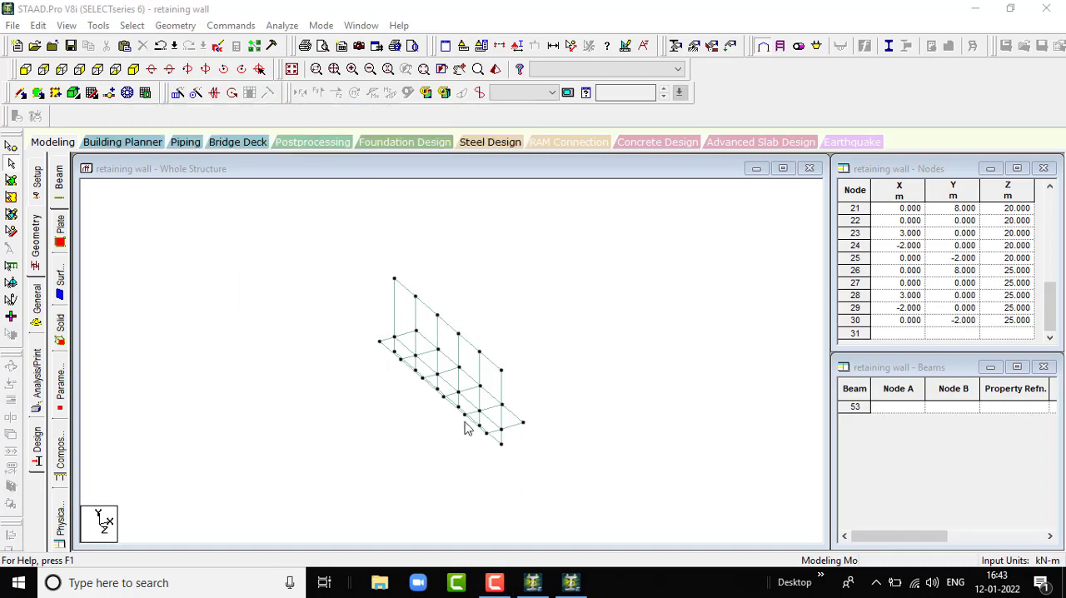
scroll(478, 373, "up", 1)
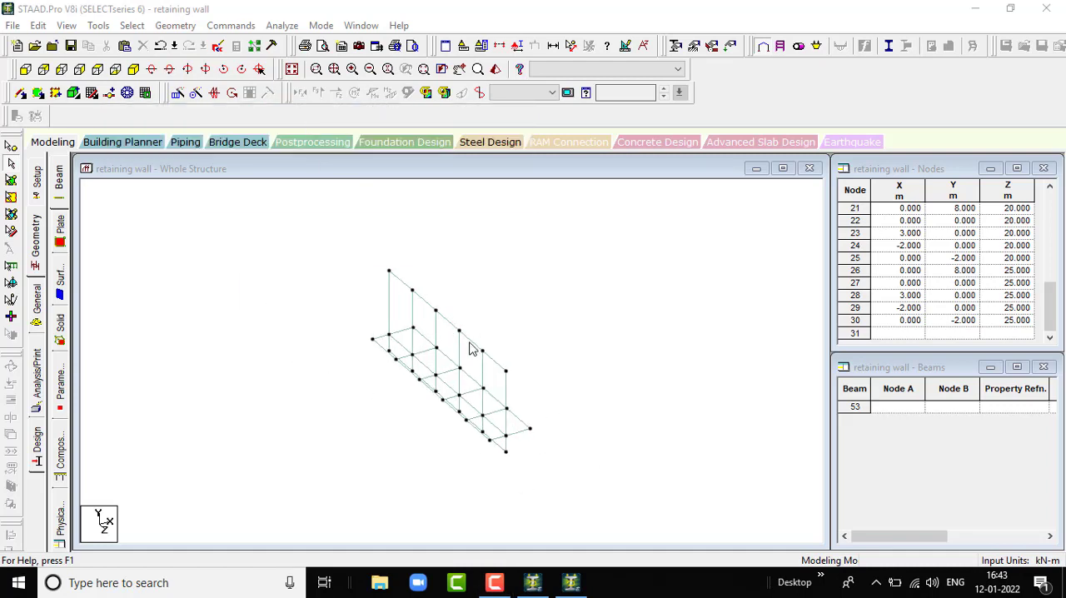
- Define a concrete plate thickness property with 0.20 m at nodes 1 and 2 and 0.40 m at nodes 3 and 4
left_click(36, 240)
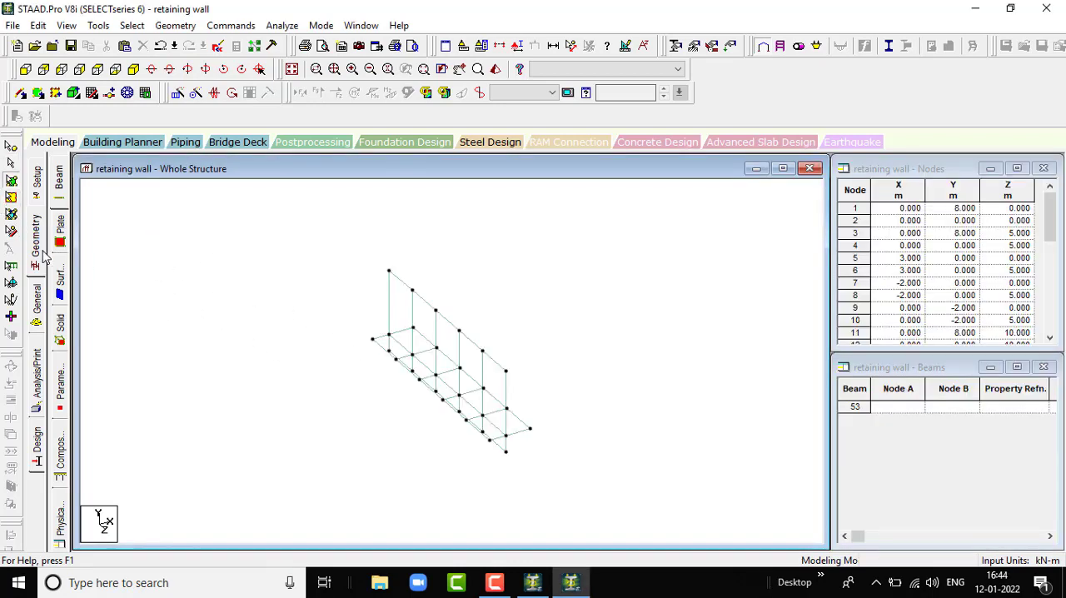
left_click(37, 308)
scroll(362, 313, "down", 3)
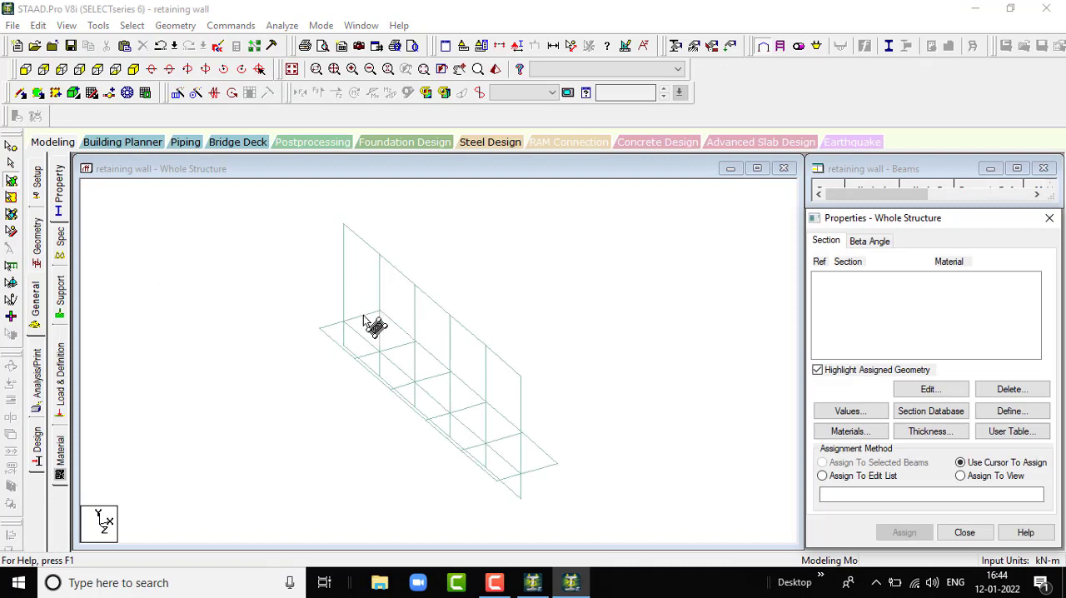
scroll(372, 365, "up", 1)
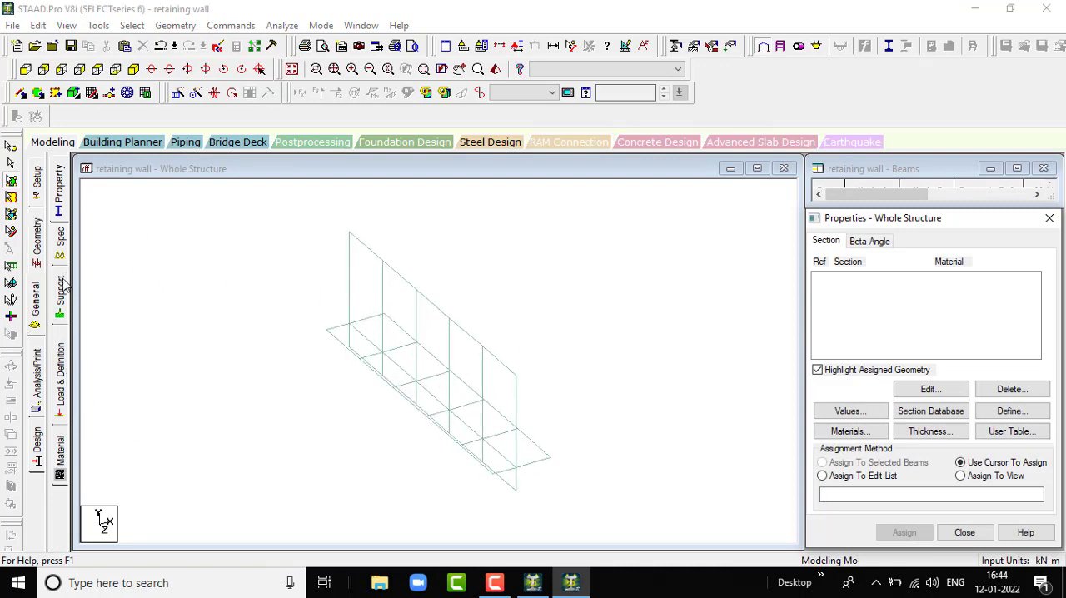
left_click(60, 200)
left_click(924, 431)
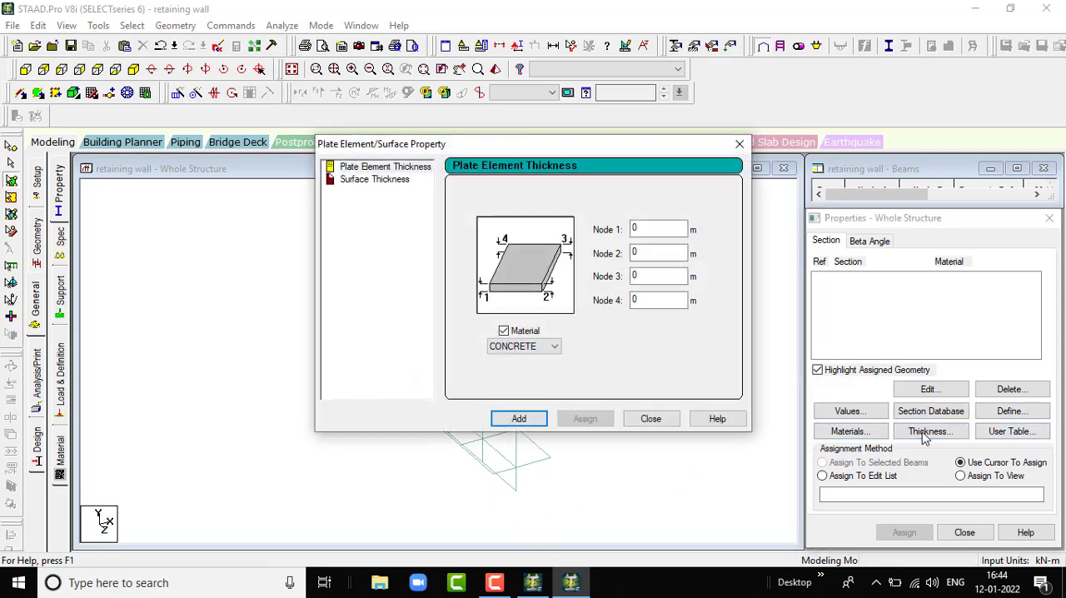
left_click(655, 228)
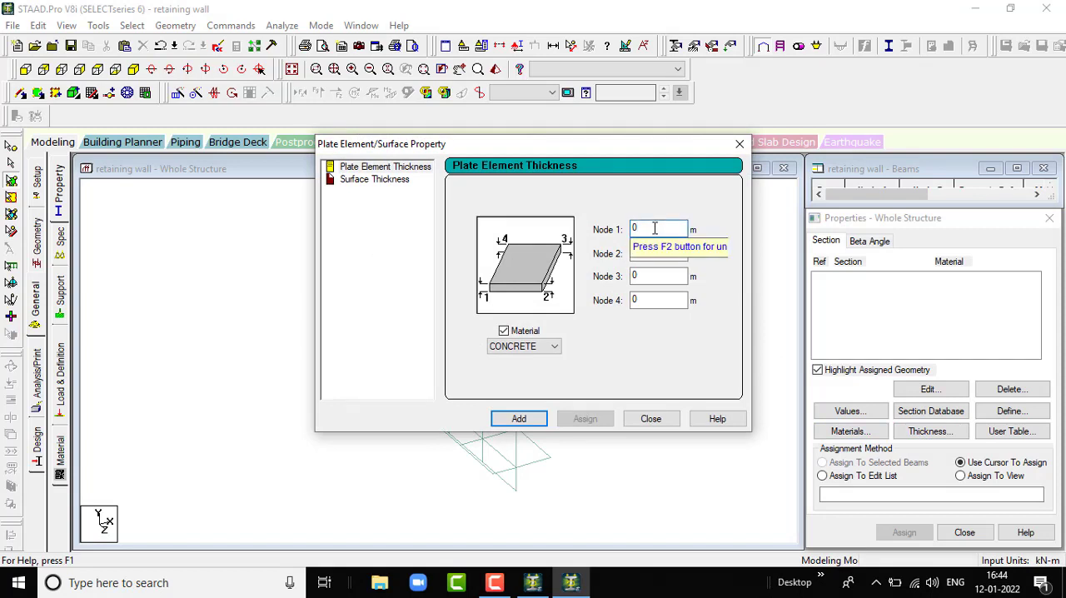
type(".20")
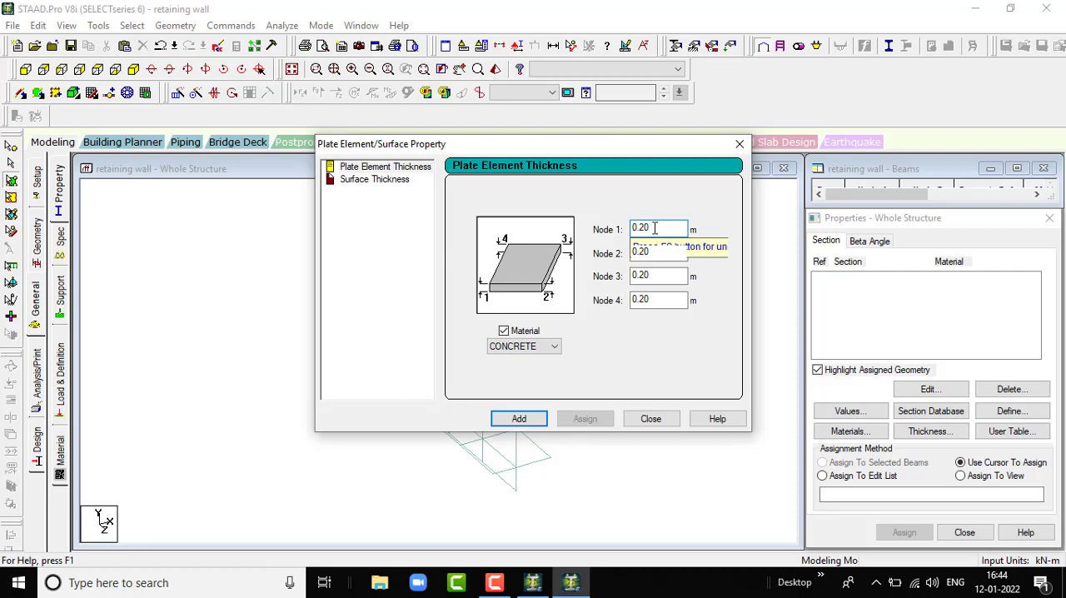
left_click(657, 276)
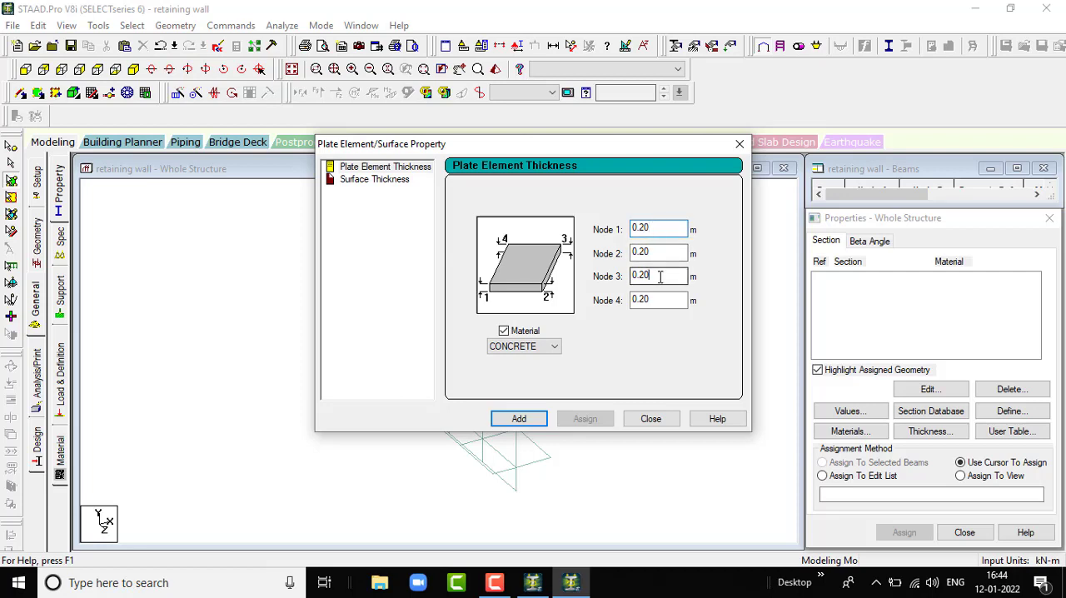
key("BackSpace")
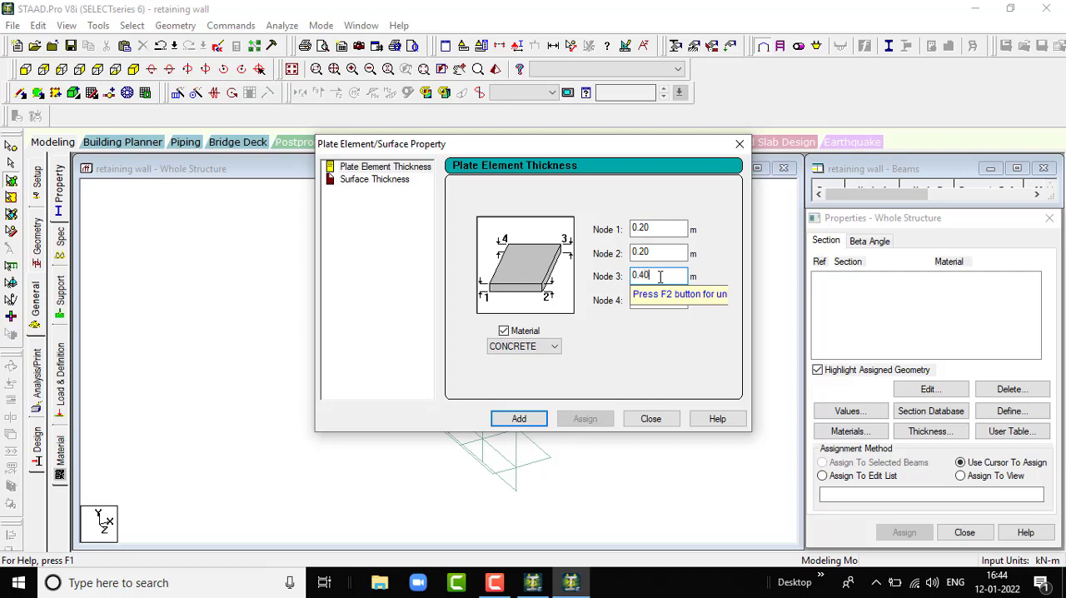
left_click(656, 299)
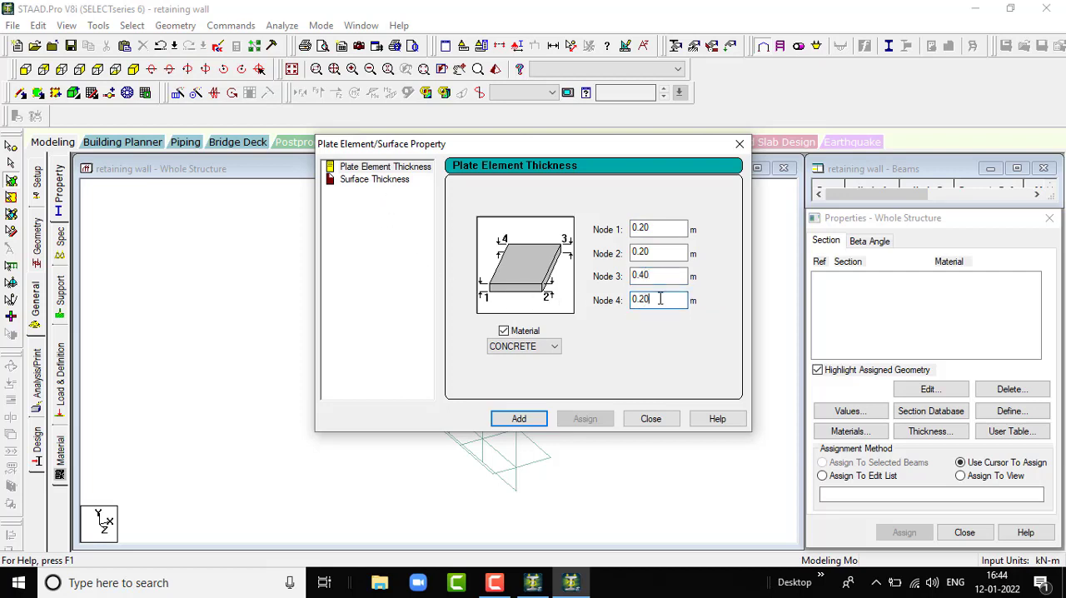
key("BackSpace")
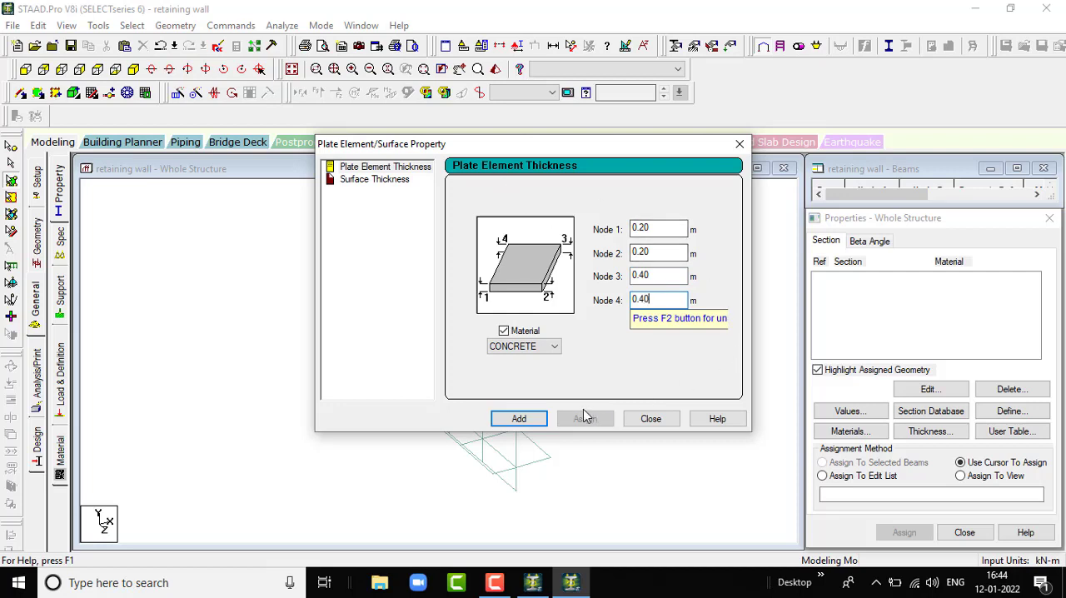
left_click(520, 420)
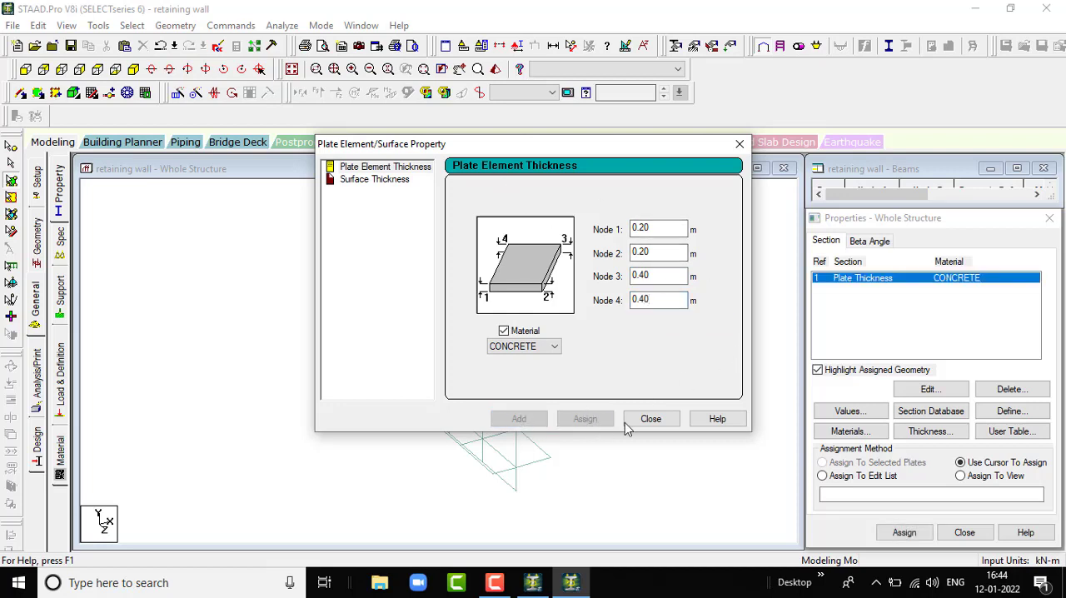
left_click(654, 419)
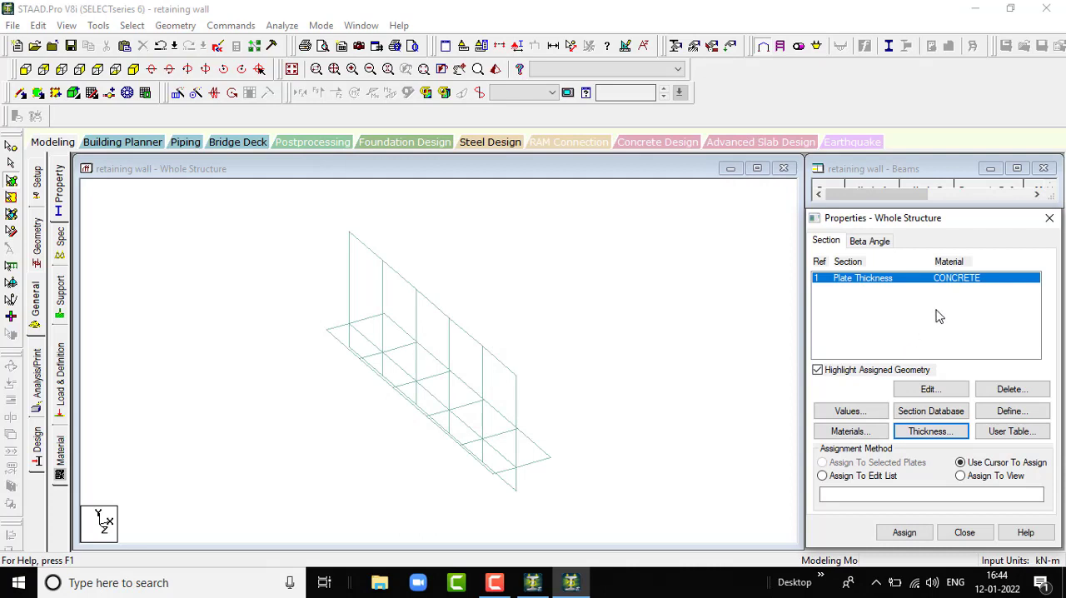
- Add a second concrete plate thickness property of 0.40 m at all four nodes, and accept the auto save
left_click(930, 430)
left_click(647, 228)
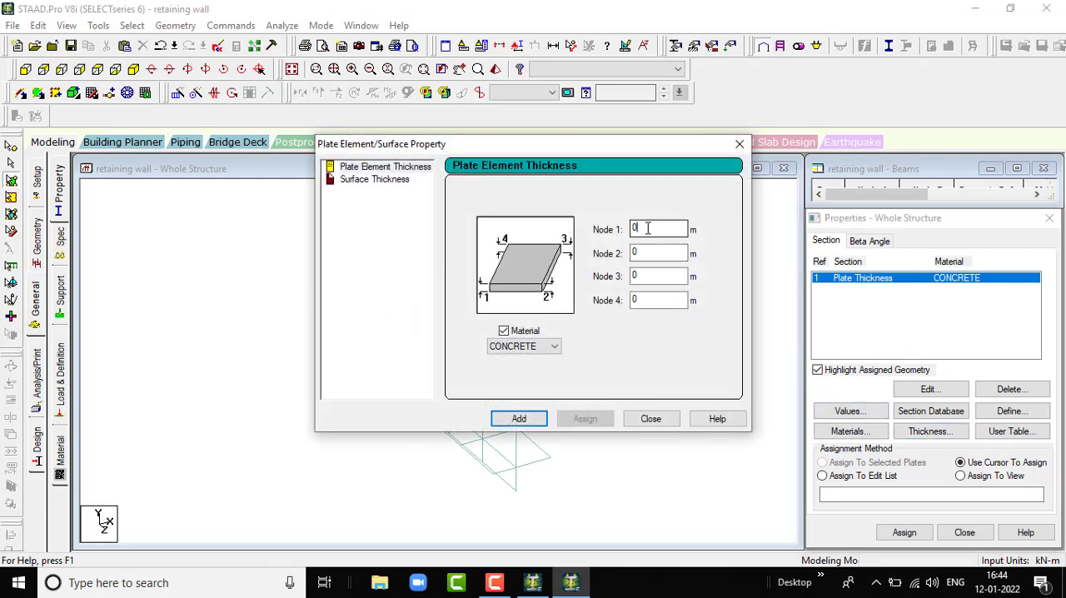
type("40")
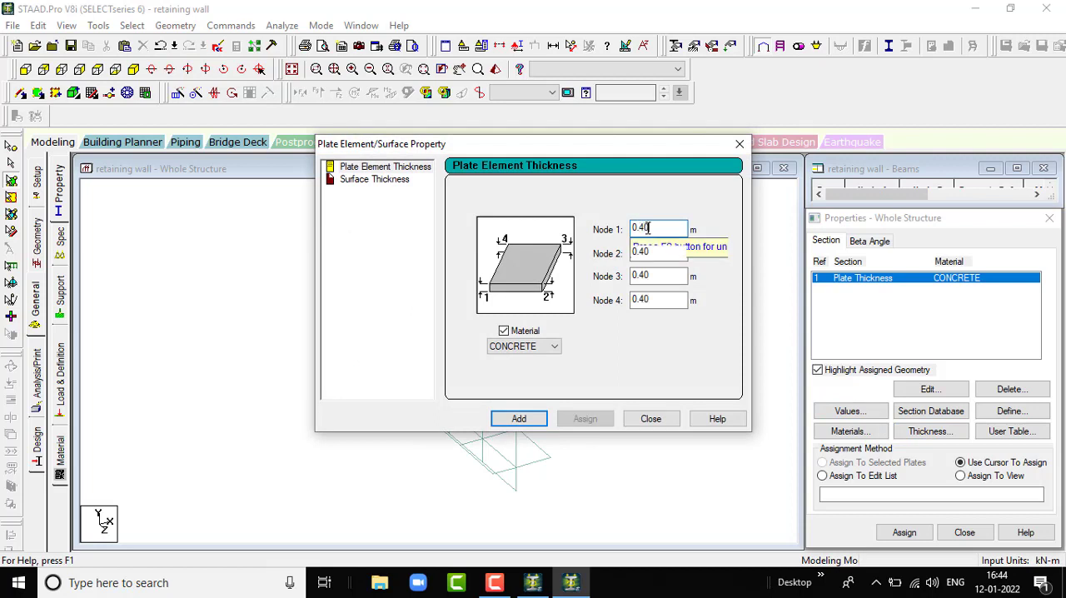
left_click(519, 417)
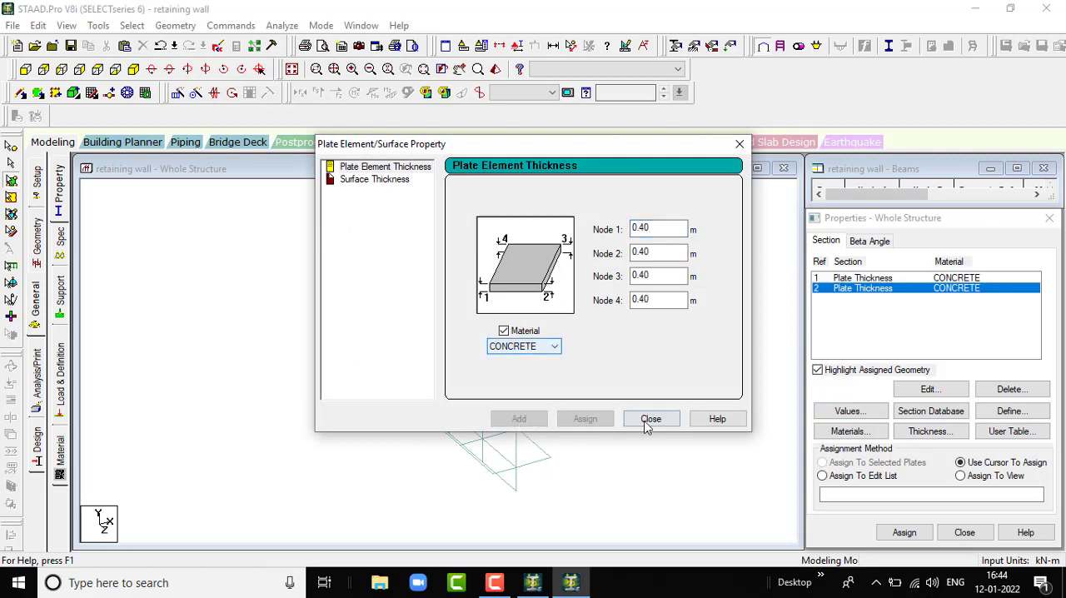
left_click(651, 417)
scroll(689, 360, "down", 1)
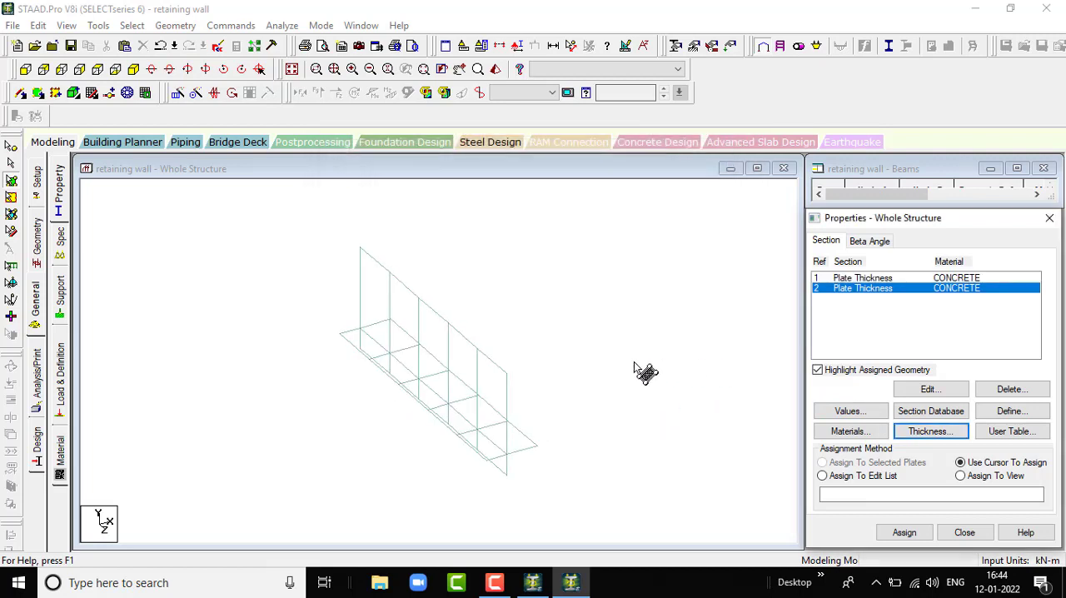
scroll(635, 363, "down", 2)
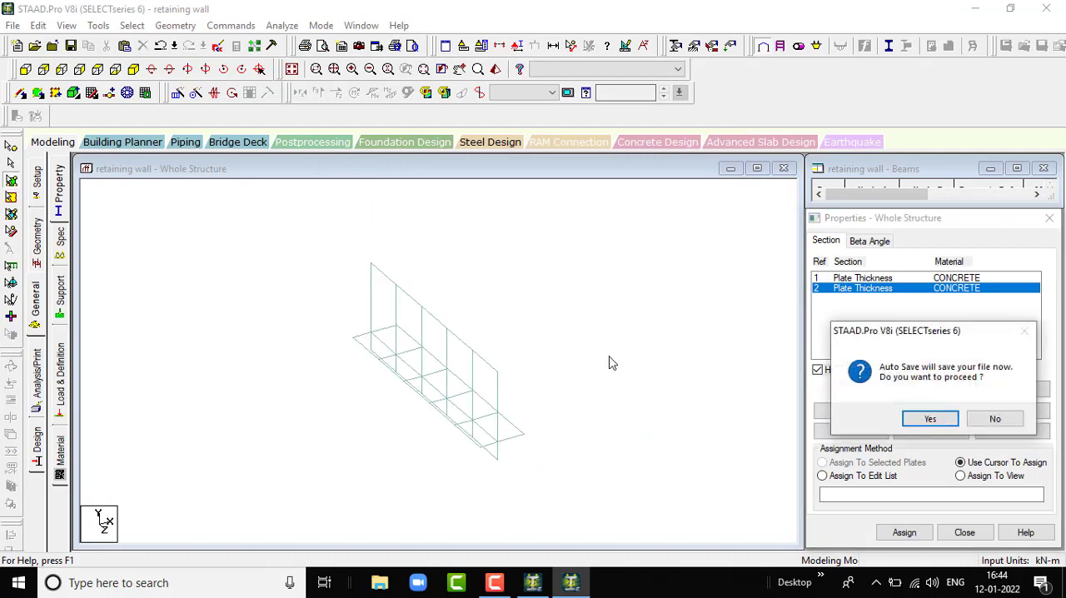
left_click(931, 420)
- Select all the horizontal base plates of the retaining wall using the front view, and return to the isometric view
left_click(439, 313)
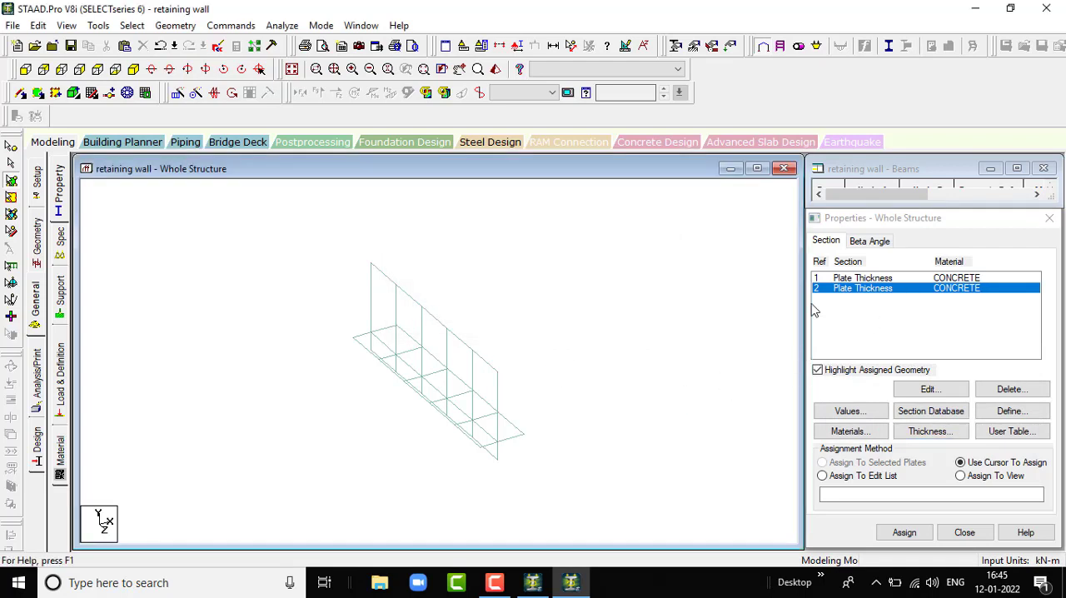
left_click(25, 72)
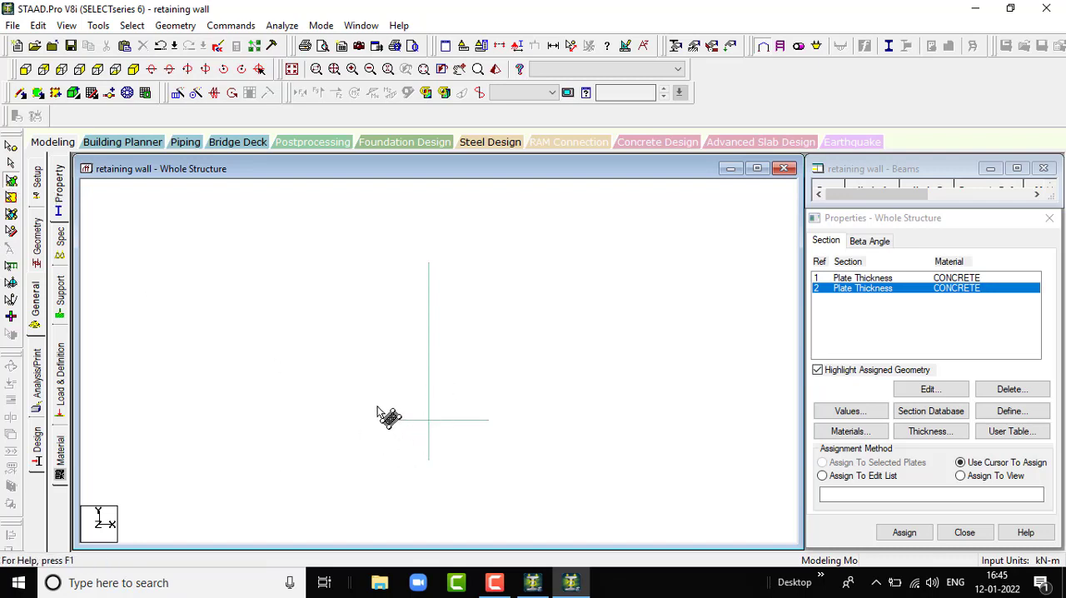
left_click_drag(376, 405, 447, 458)
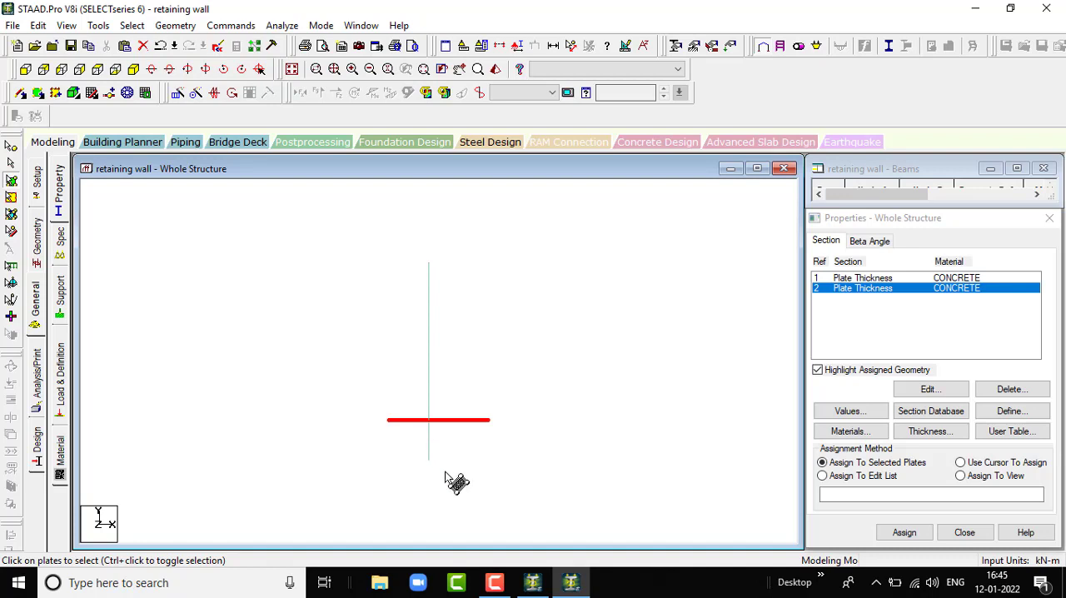
left_click(134, 69)
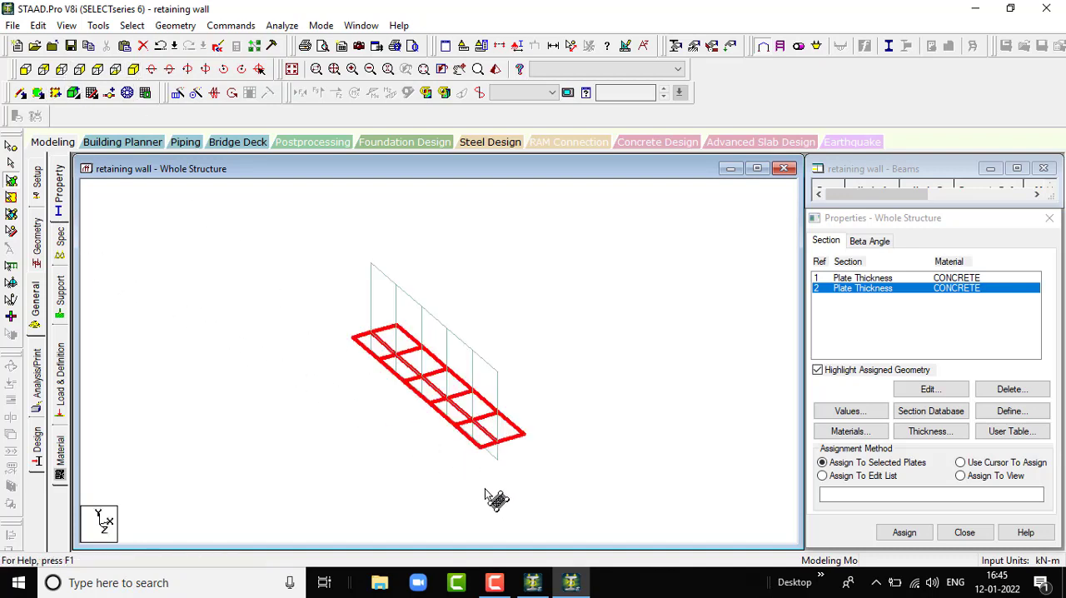
- Add all five vertical plates below the base to the current selection of base plates
left_click_drag(495, 497, 497, 470)
left_click(497, 463)
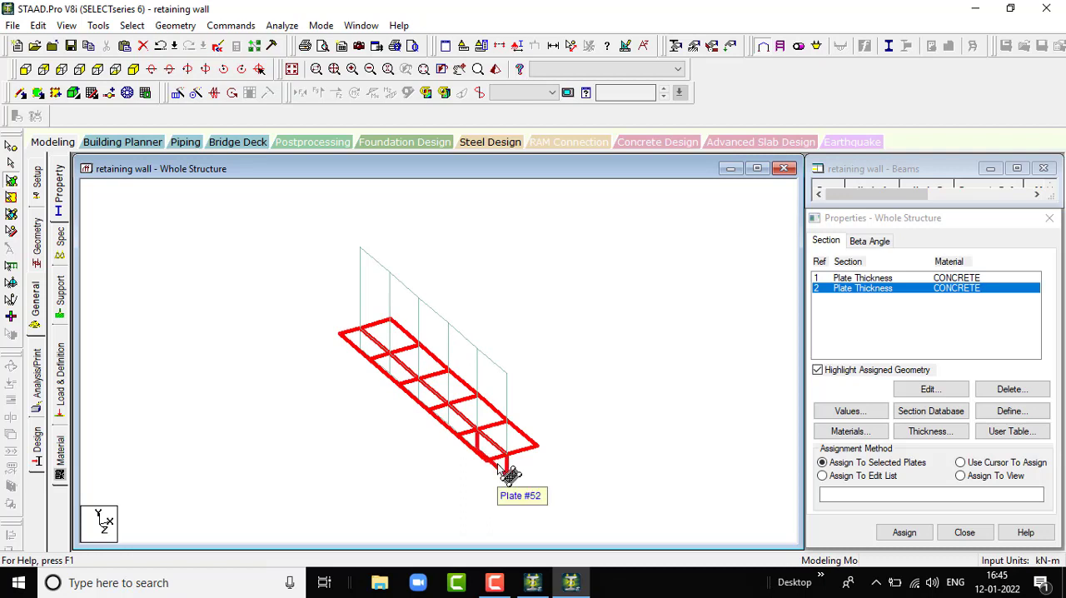
left_click(62, 71)
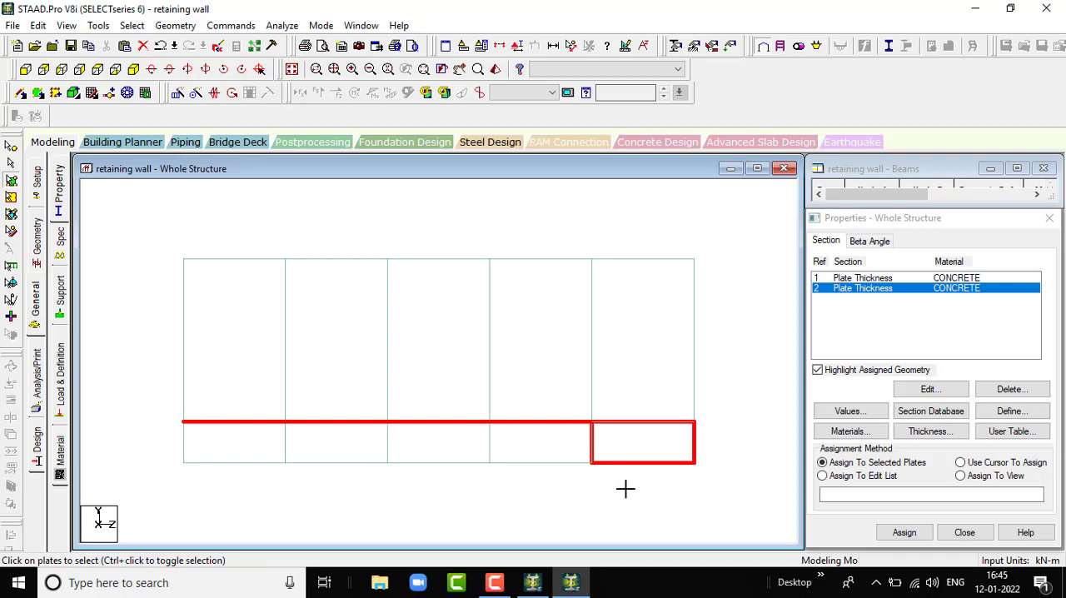
left_click(450, 449, "ctrl")
left_click(566, 450, "ctrl")
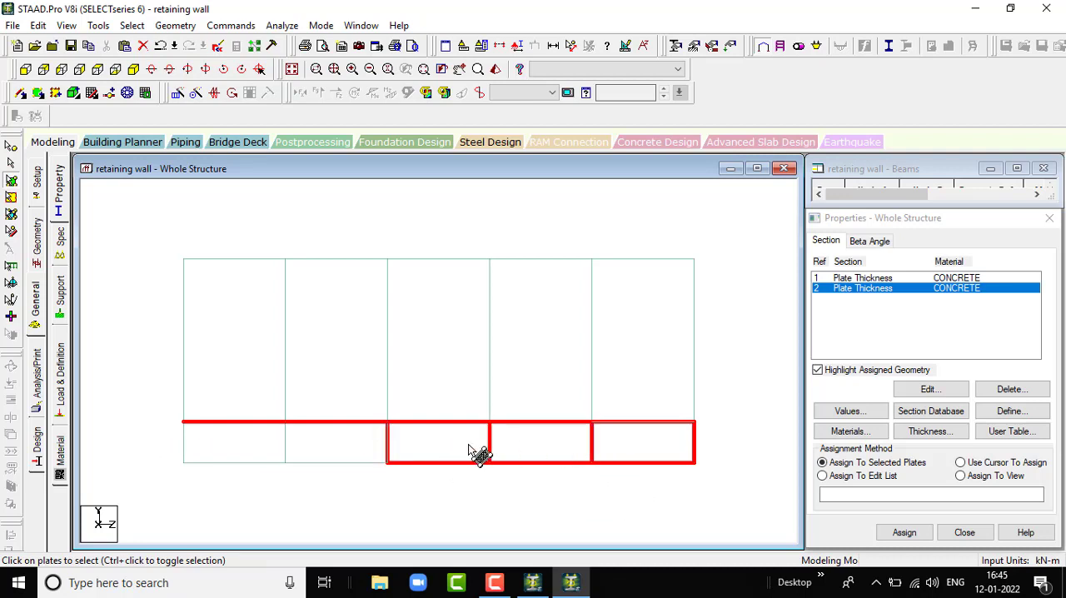
left_click(358, 448, "ctrl")
left_click(250, 445, "ctrl")
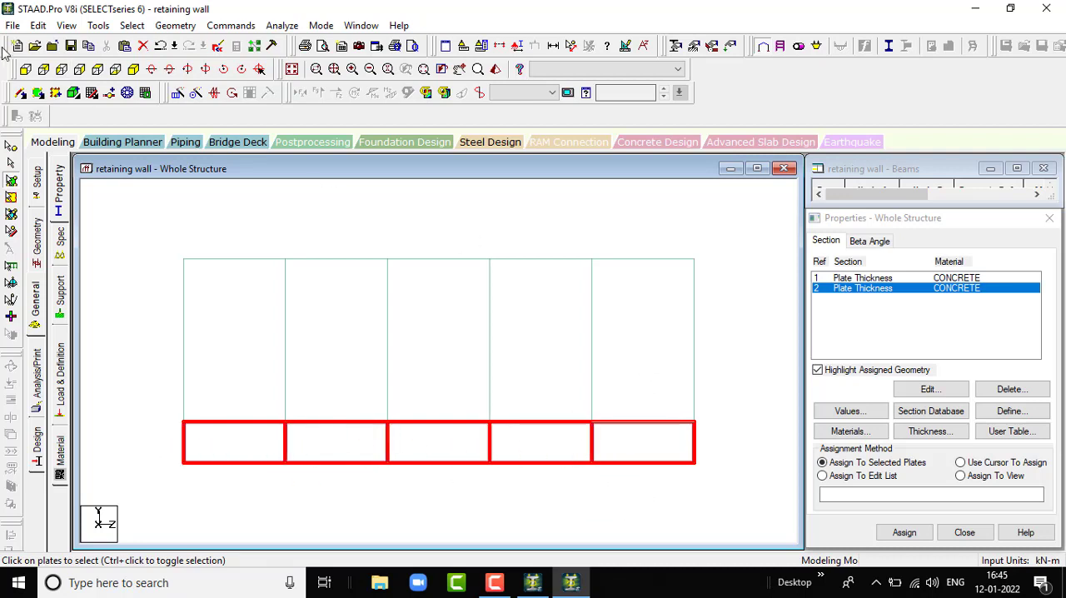
left_click(133, 70)
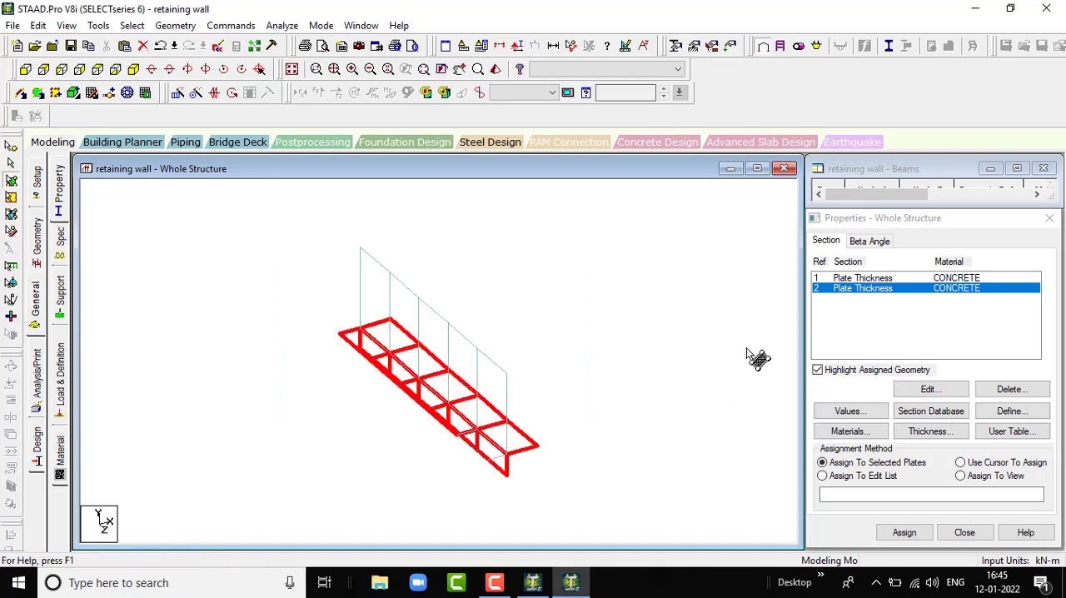
- Check the selection and assign the uniform 0.40 m thickness property to the selected base plates and the vertical plates below them
scroll(495, 466, "up", 2)
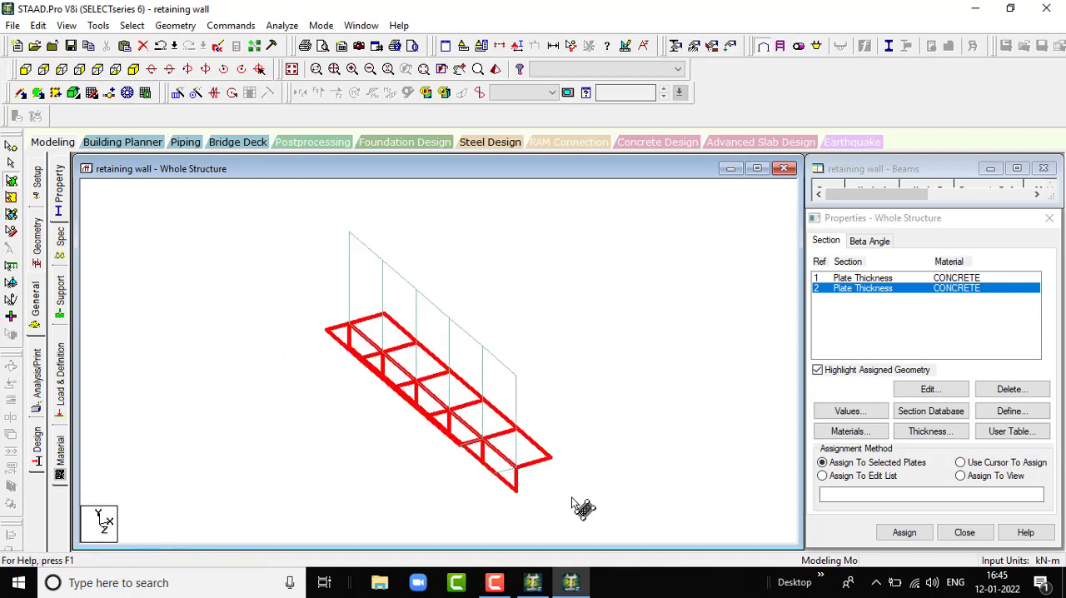
scroll(558, 503, "up", 3)
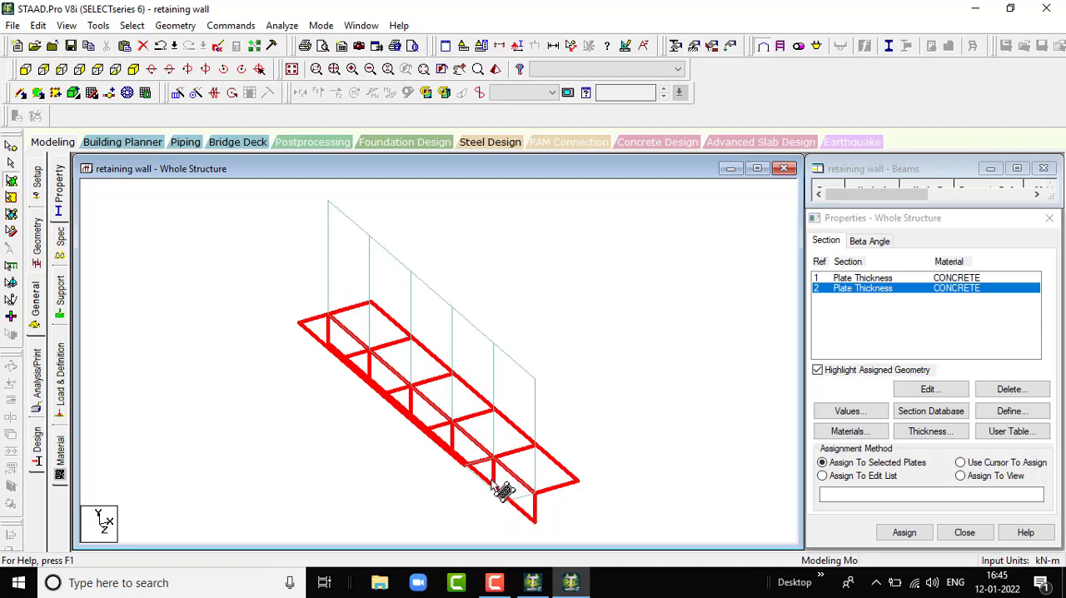
left_click(98, 70)
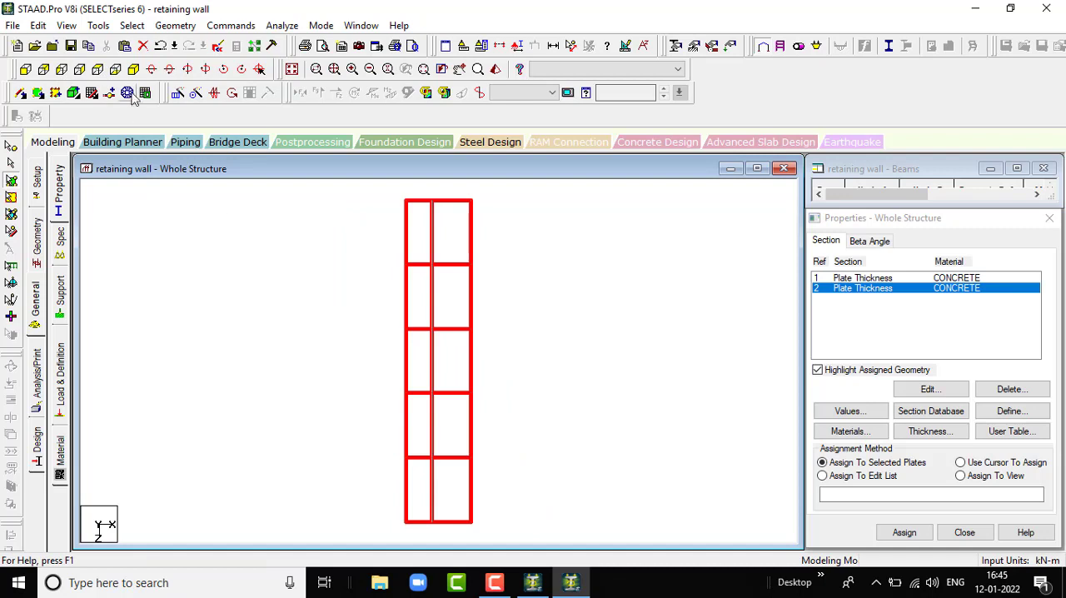
left_click(133, 70)
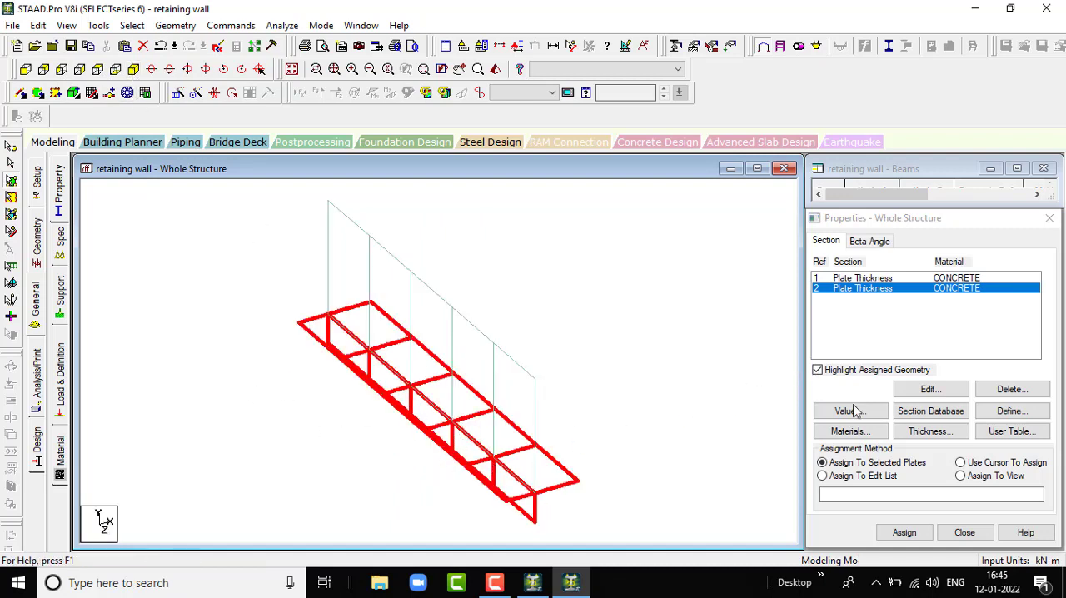
left_click(903, 533)
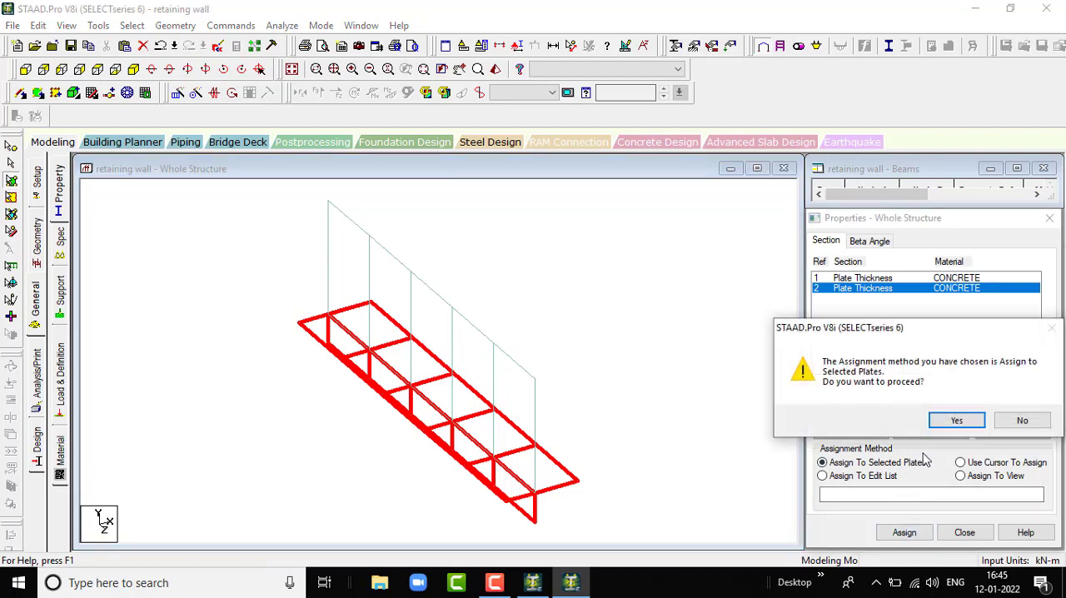
left_click(958, 420)
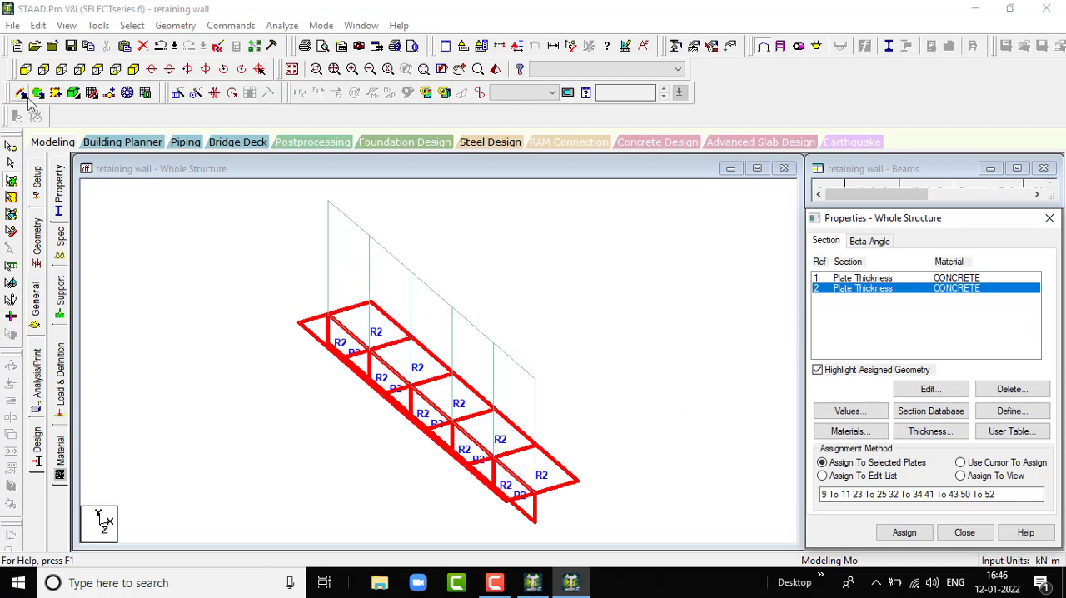
- Select the five tall vertical plates above the base and assign the first plate thickness property (R1) to them
left_click(61, 70)
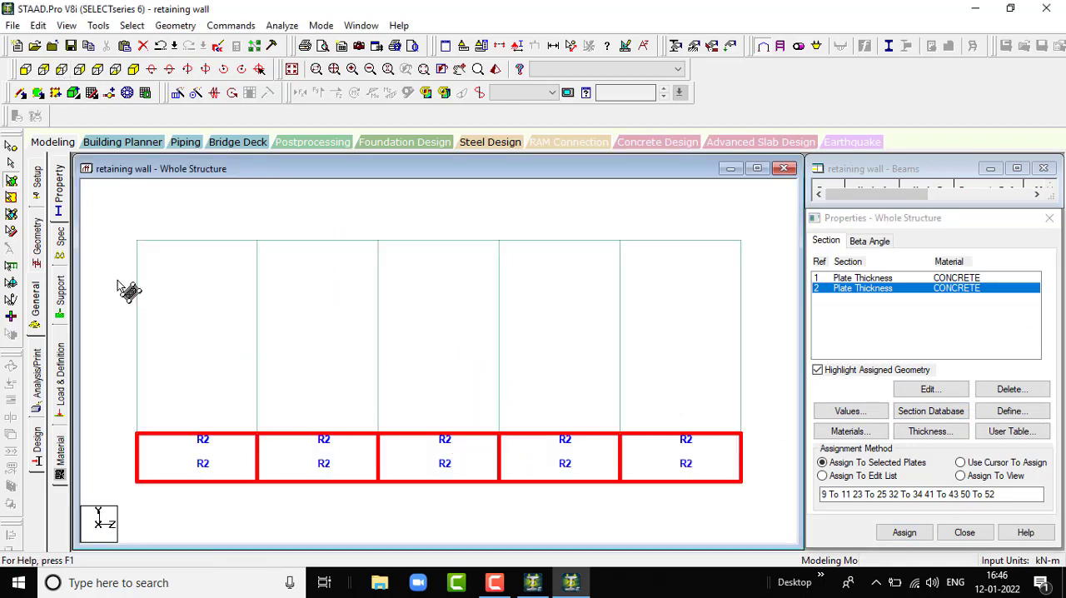
left_click_drag(112, 274, 762, 370)
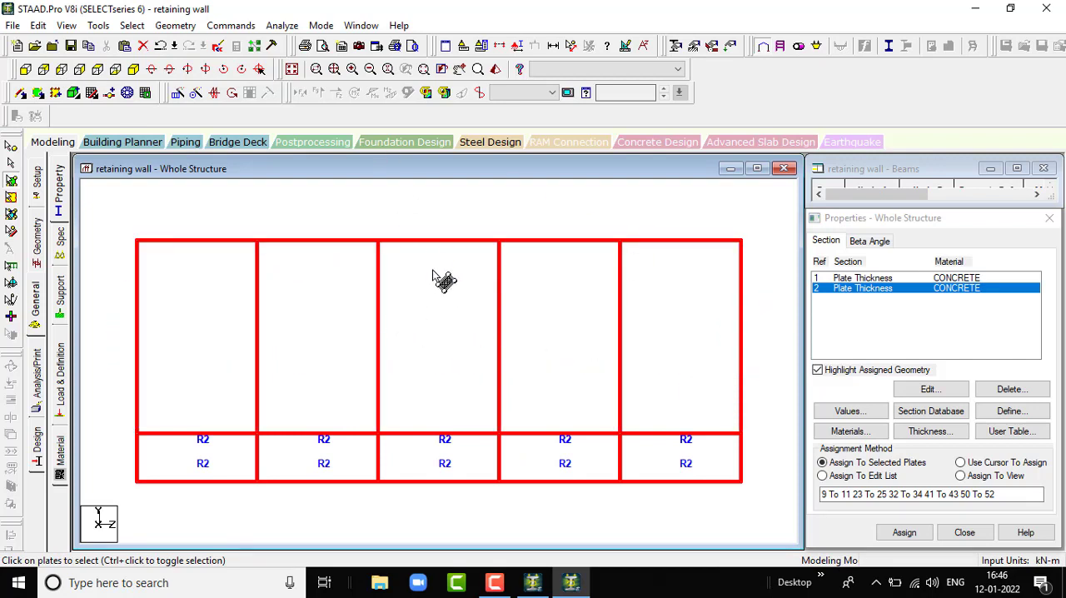
left_click(684, 223)
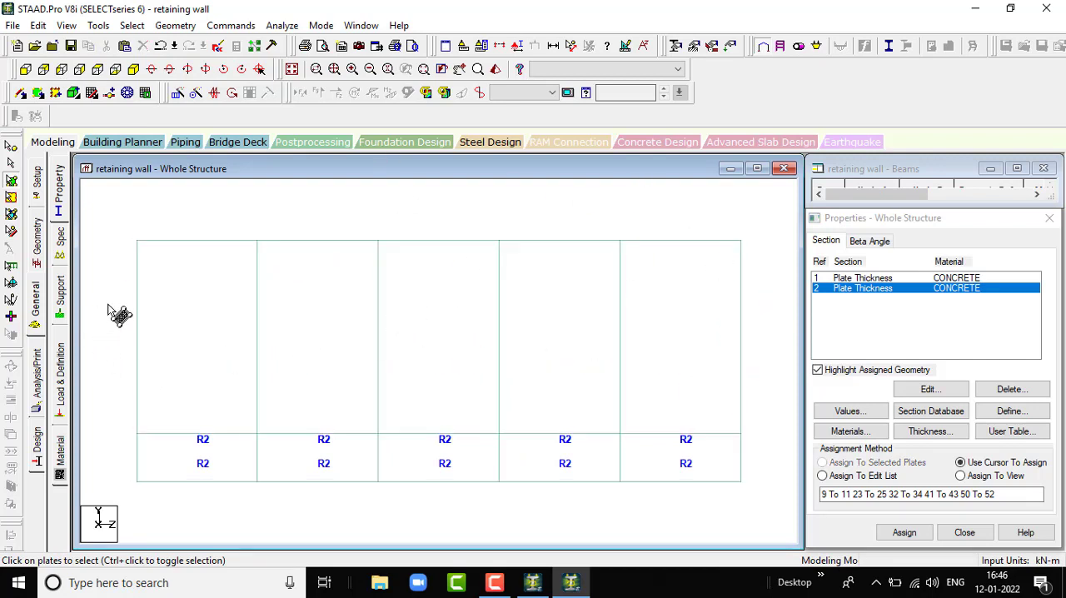
left_click_drag(685, 369, 759, 366)
left_click(862, 278)
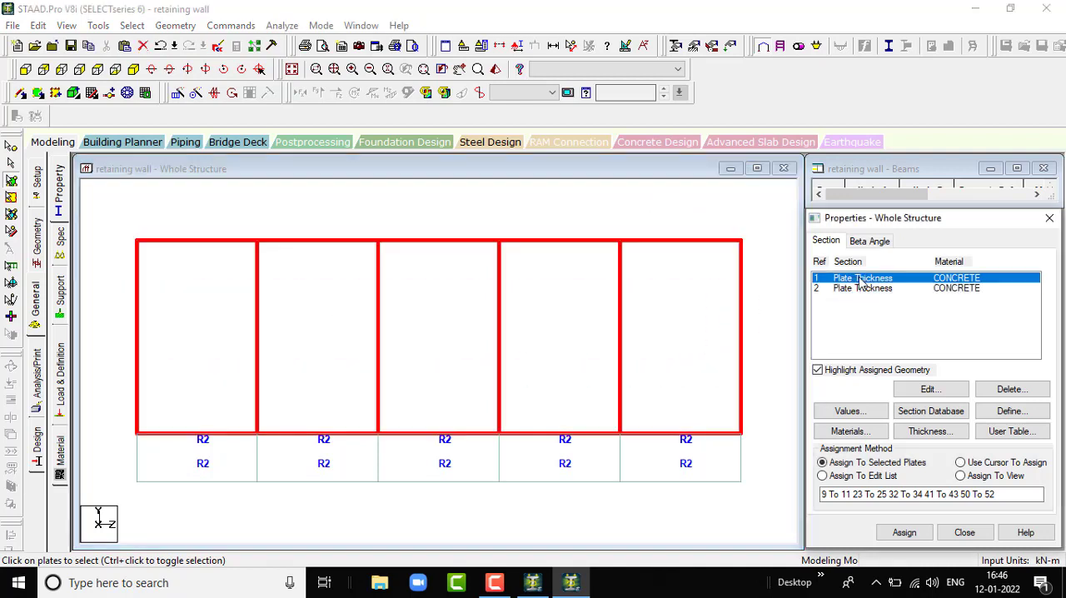
left_click_drag(116, 305, 342, 339)
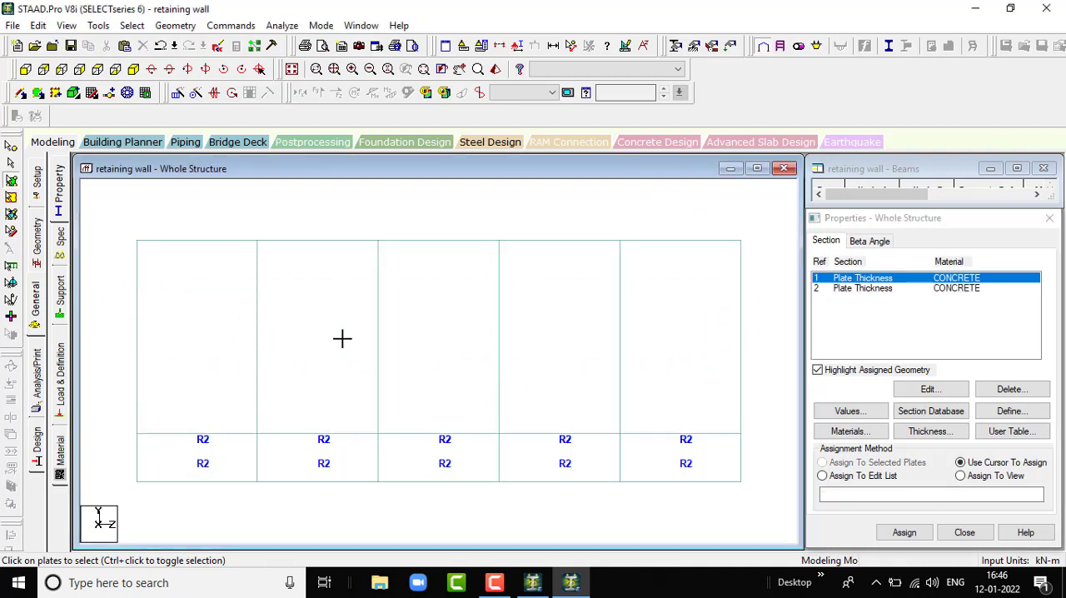
left_click_drag(685, 372, 758, 369)
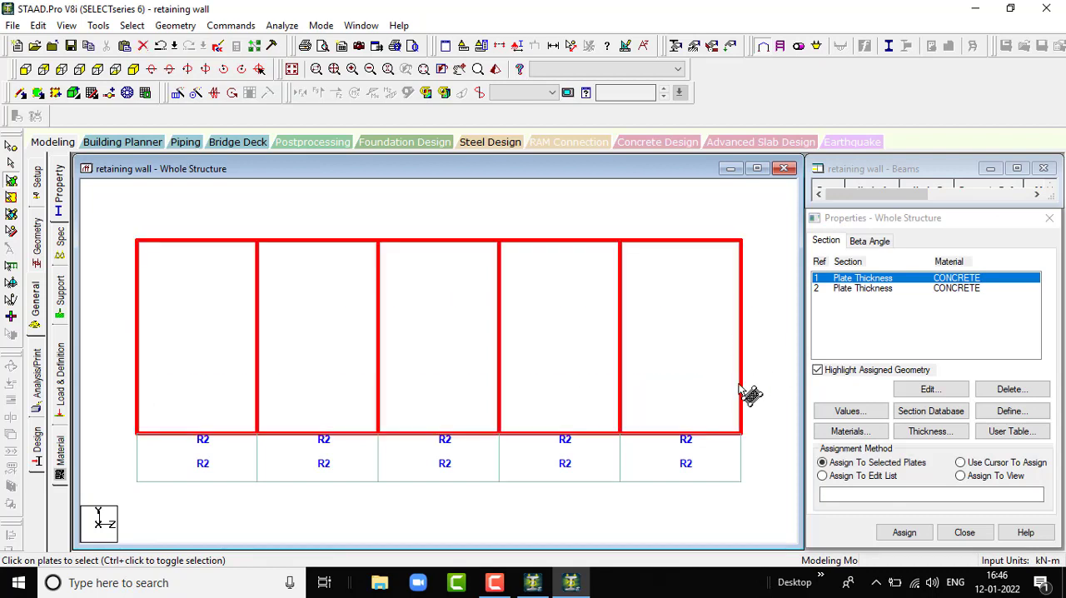
left_click(904, 532)
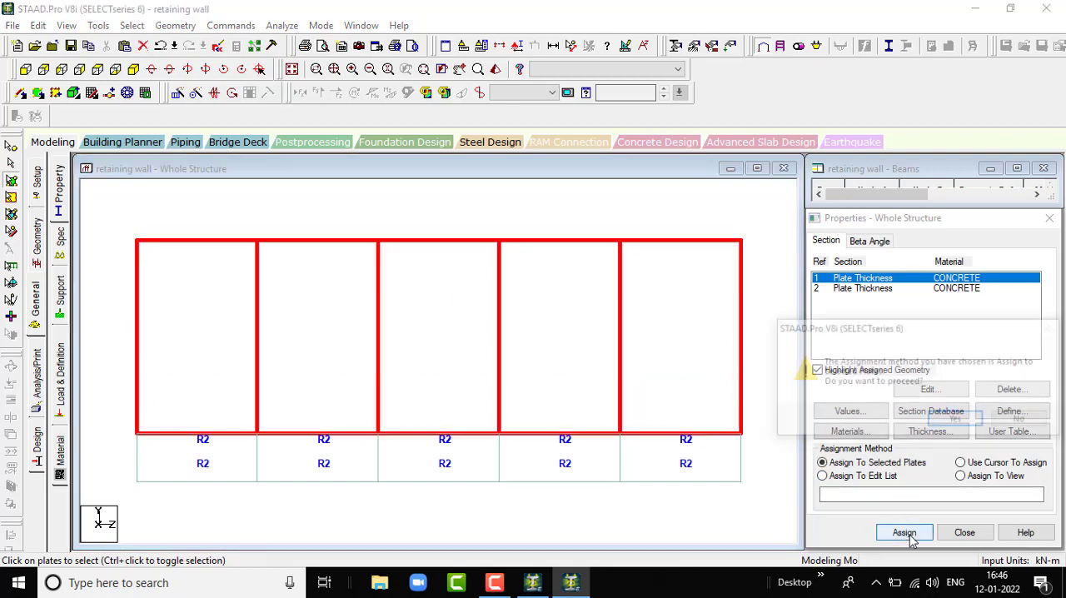
left_click(958, 422)
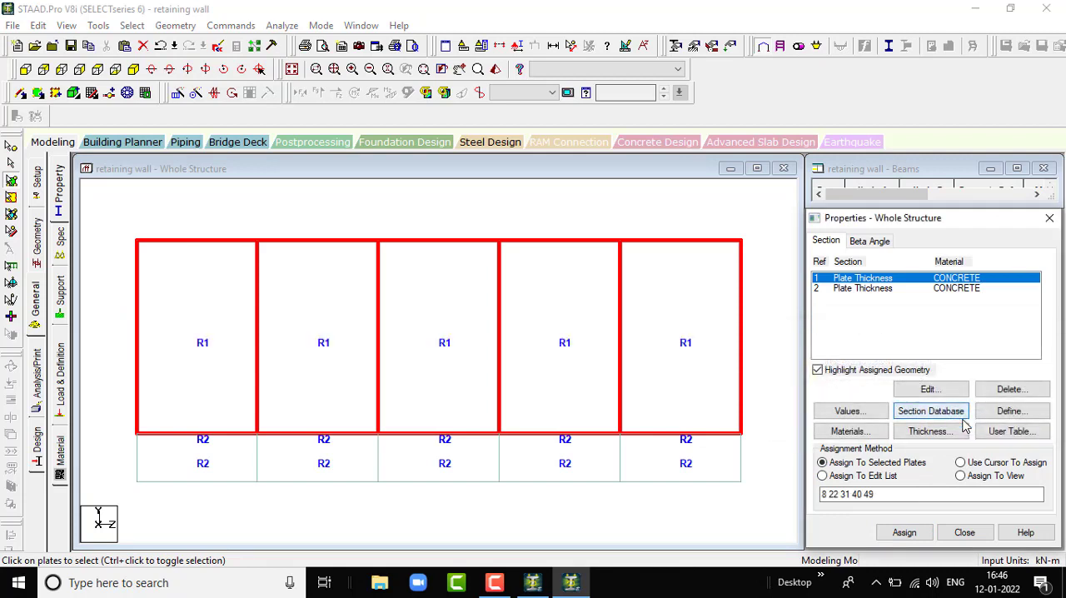
- Examine the retaining wall's plate thicknesses in the 3D rendered view from several angles, and close the rendering
left_click(135, 70)
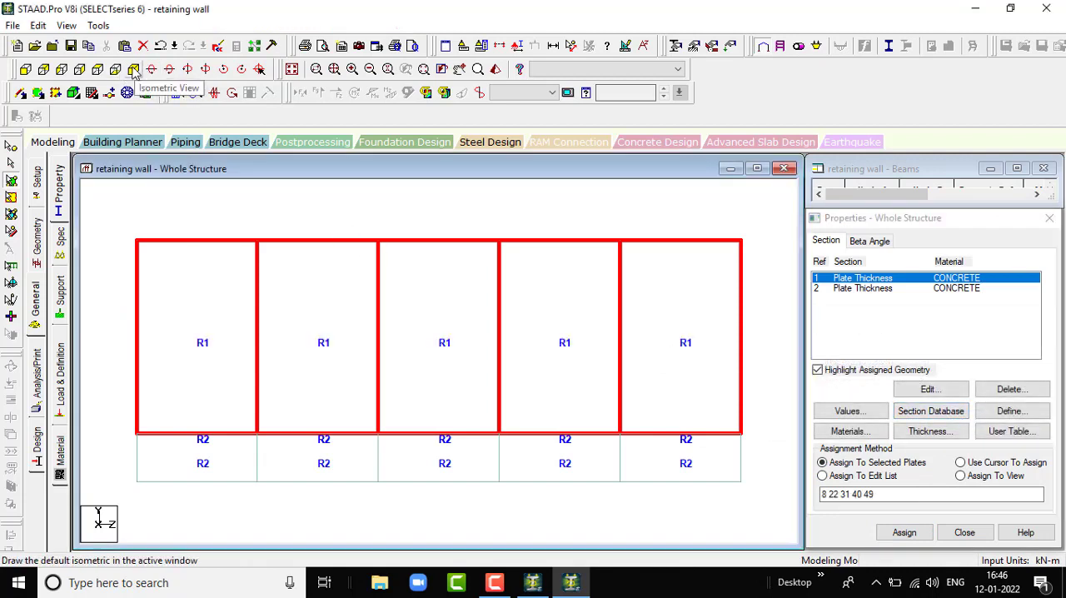
left_click(494, 69)
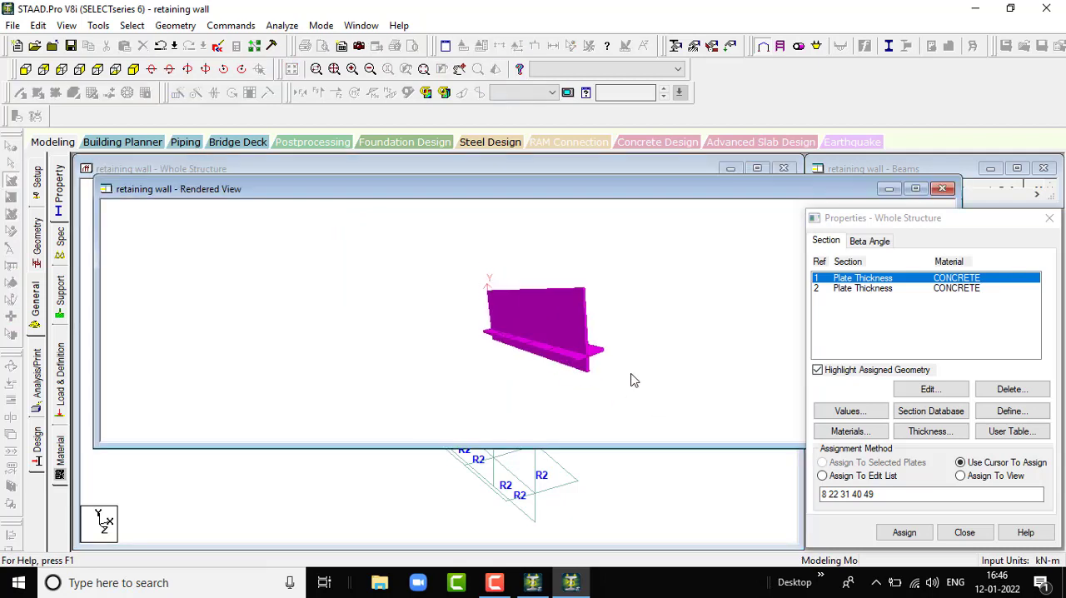
left_click_drag(633, 377, 502, 379)
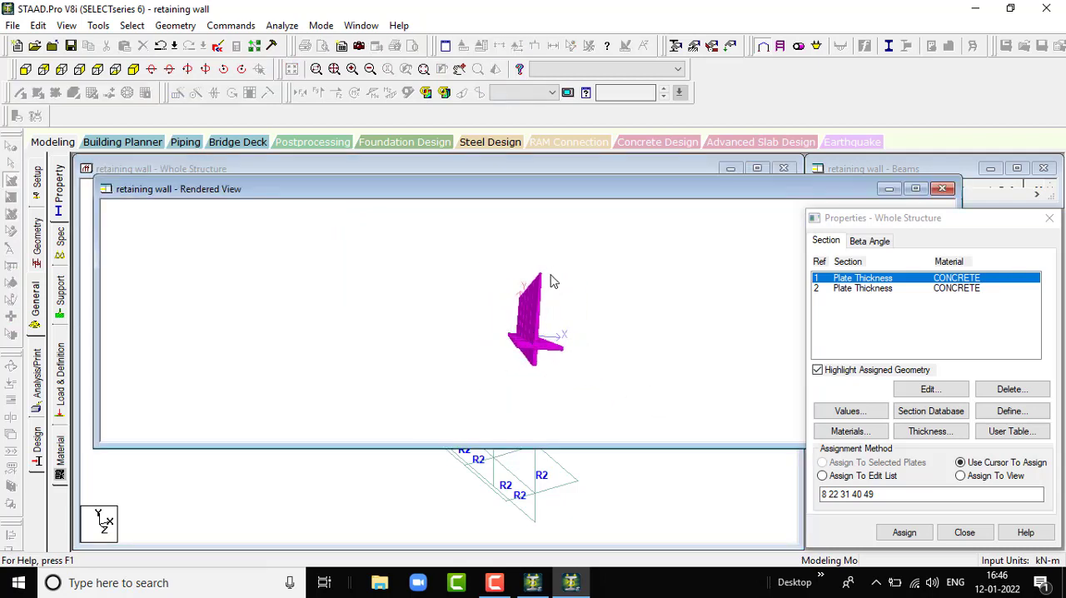
left_click_drag(551, 281, 545, 302)
left_click_drag(606, 284, 550, 316)
scroll(550, 317, "up", 2)
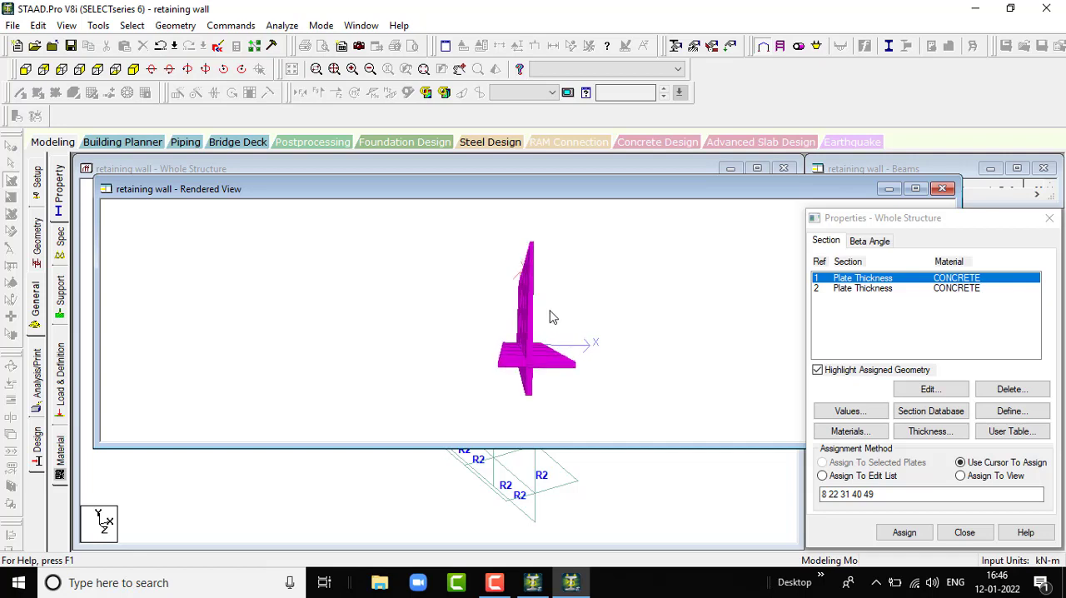
left_click_drag(518, 270, 491, 261)
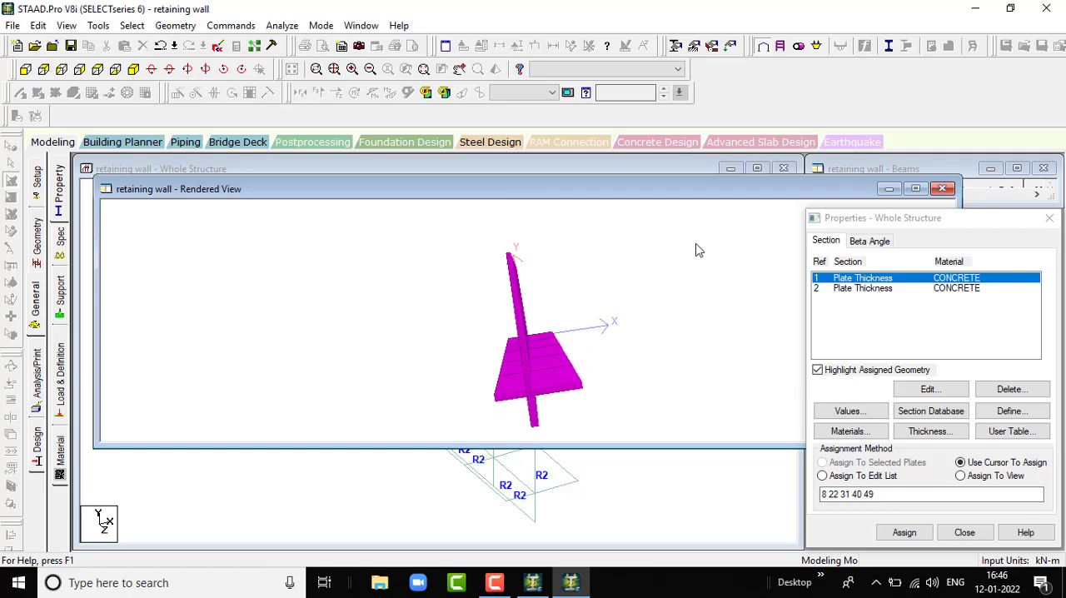
left_click(942, 188)
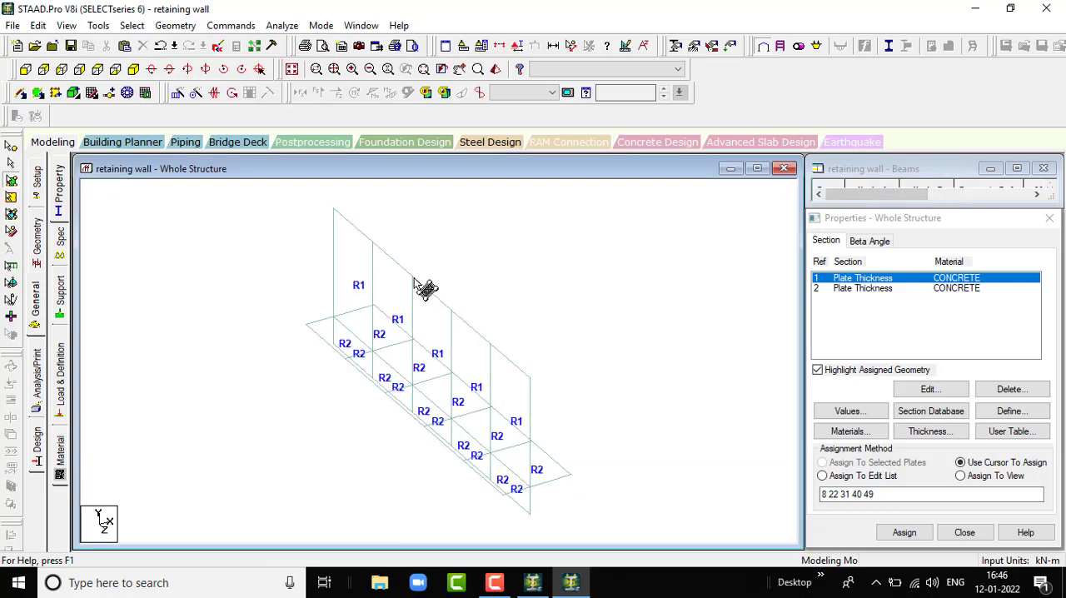
- Create a fixed support definition for the retaining wall
left_click(59, 296)
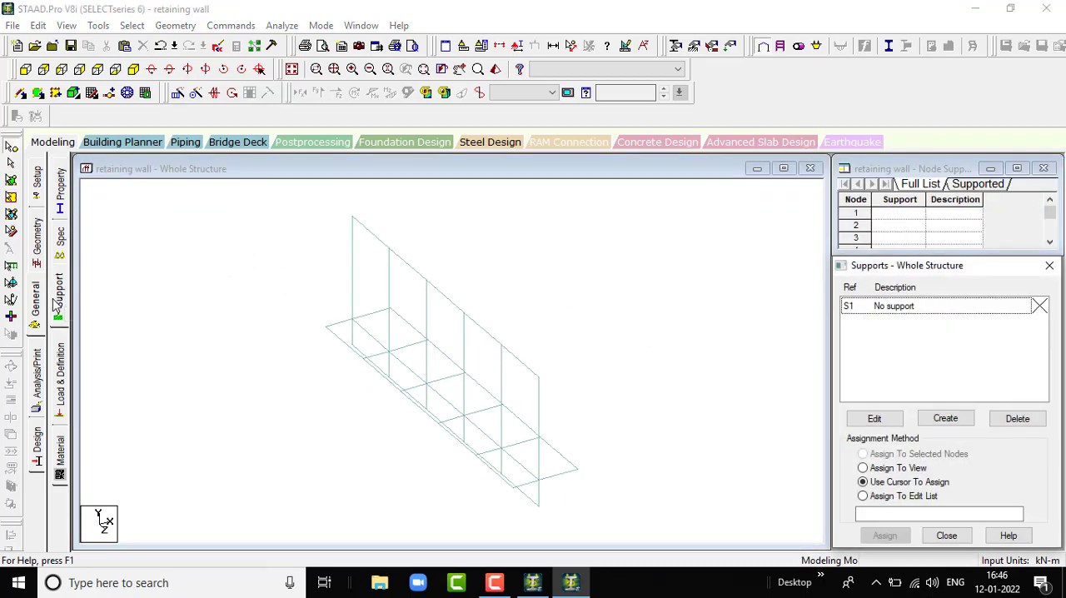
left_click(25, 70)
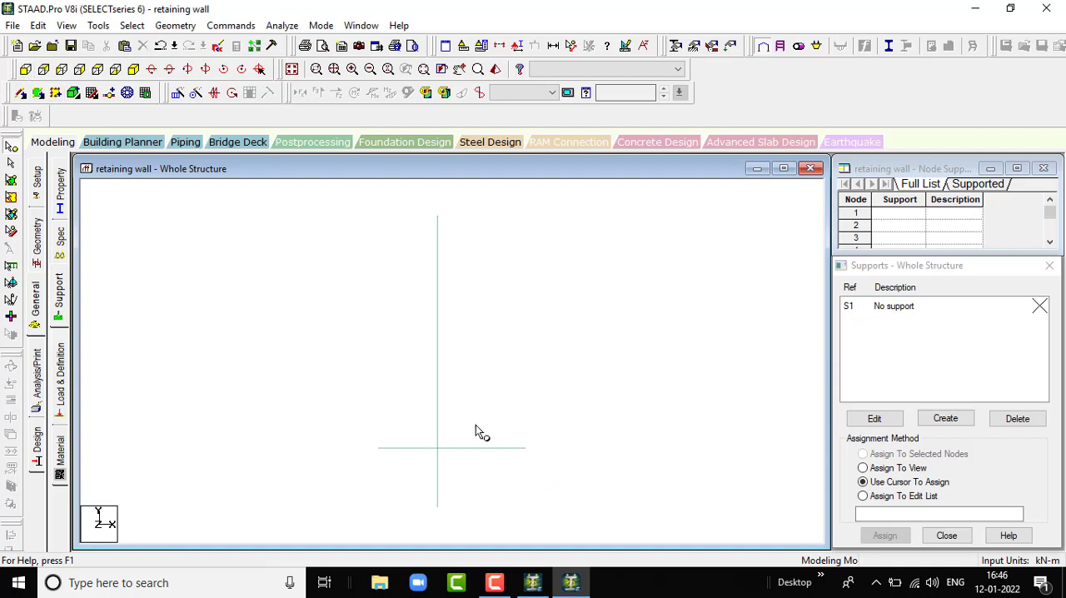
left_click(133, 70)
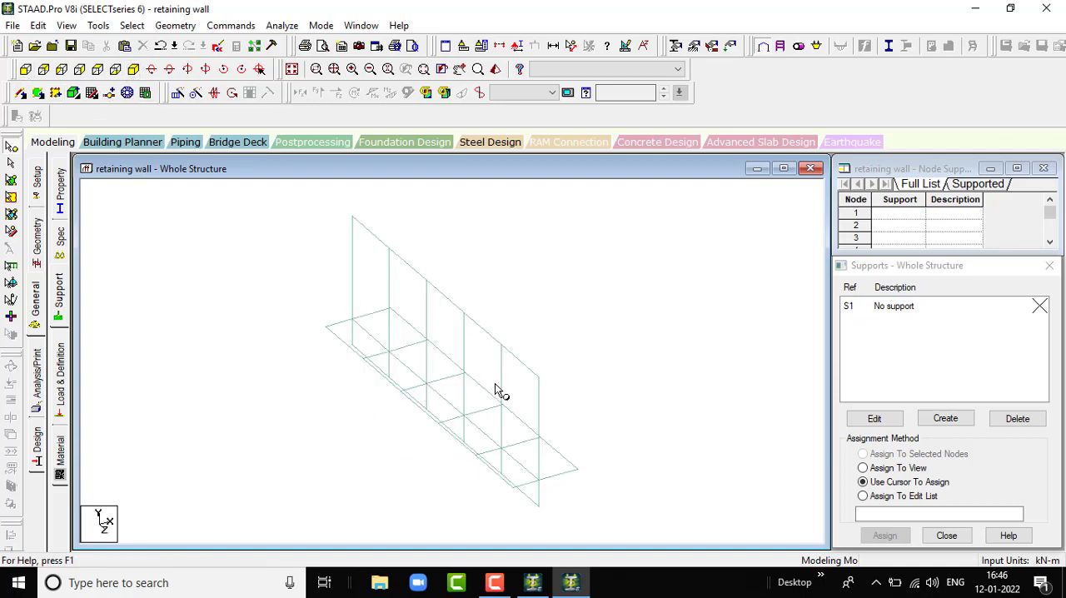
left_click(27, 69)
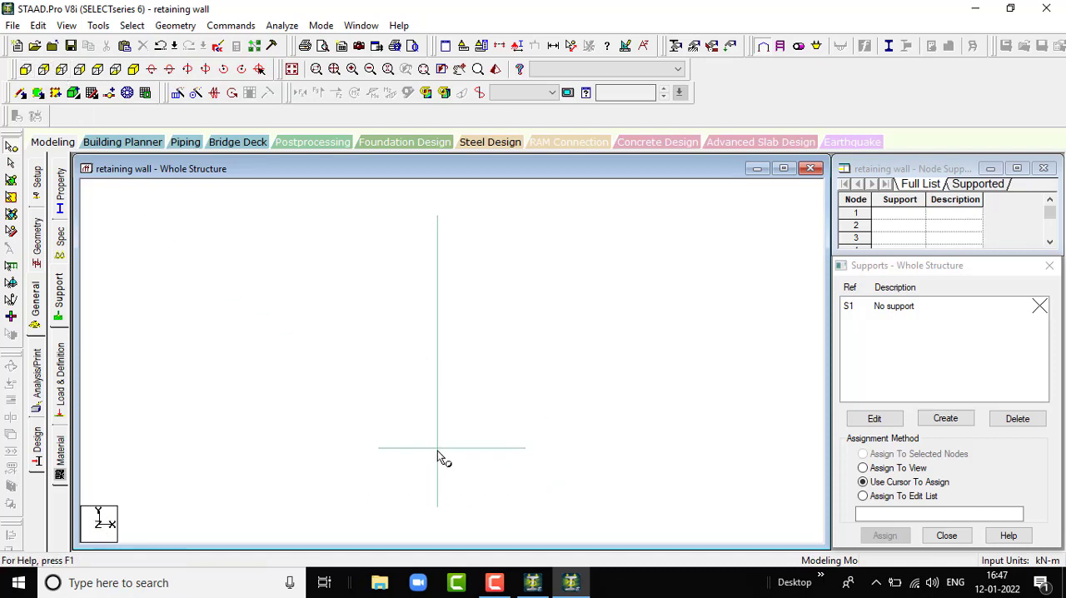
left_click(380, 448)
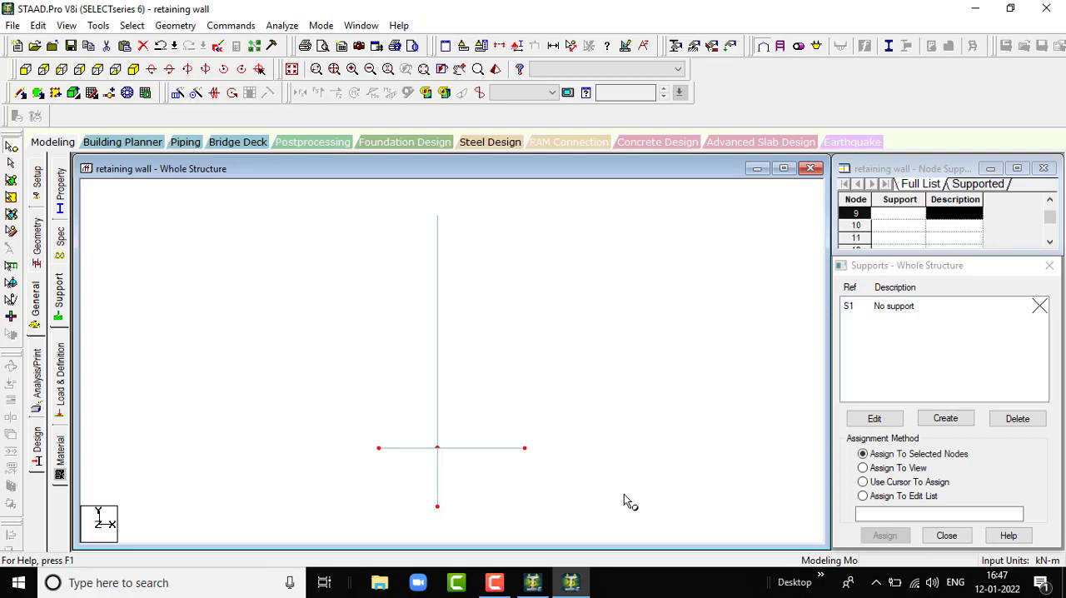
left_click(947, 419)
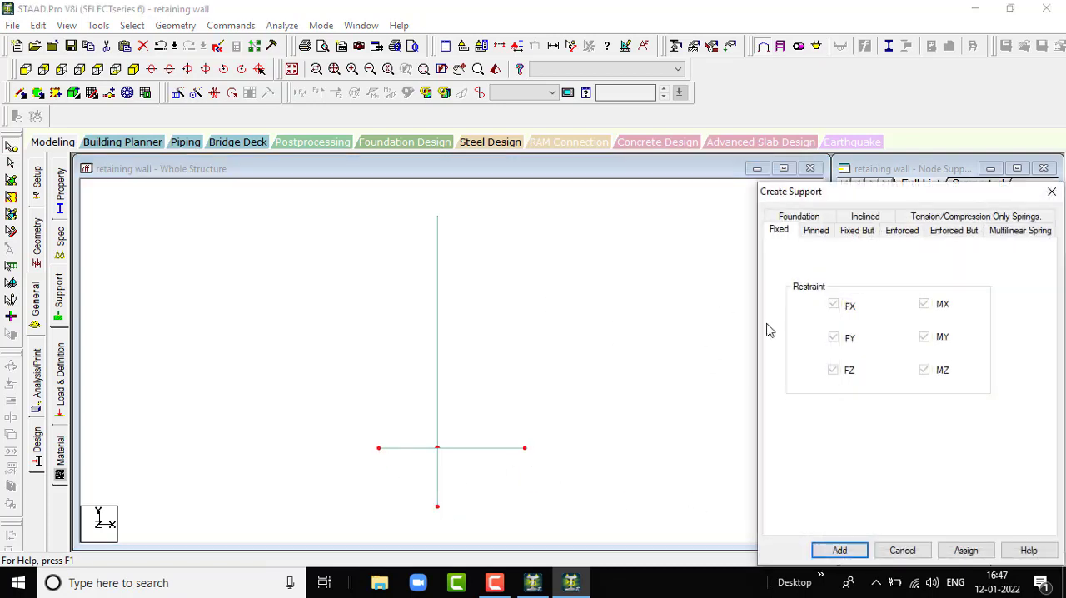
left_click(839, 550)
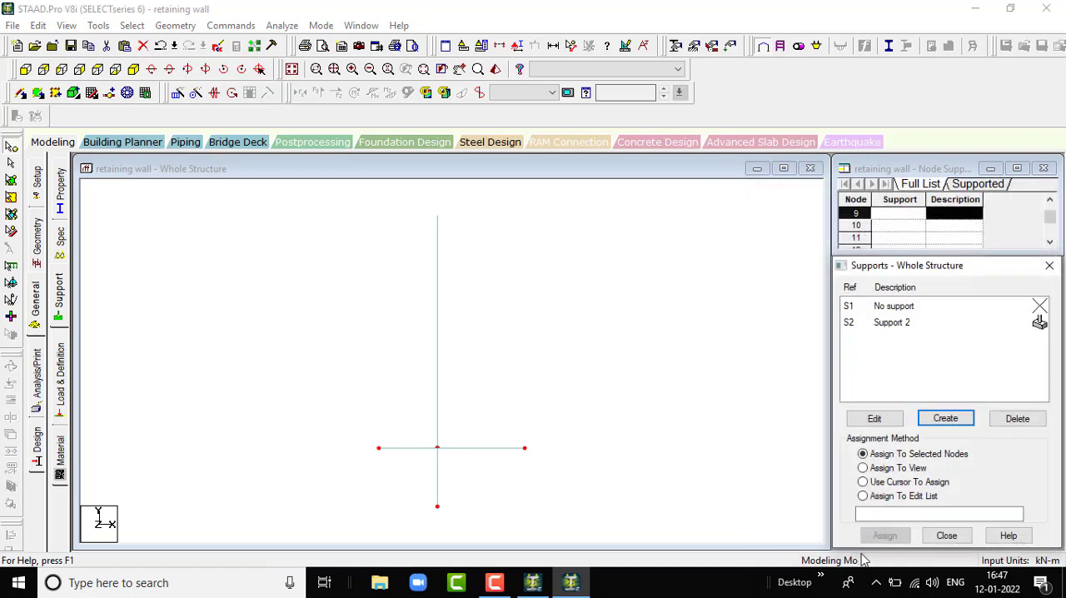
- Assign the fixed support to the two outer base nodes and the lowest node at one end of the wall, and check the placement
left_click(899, 322)
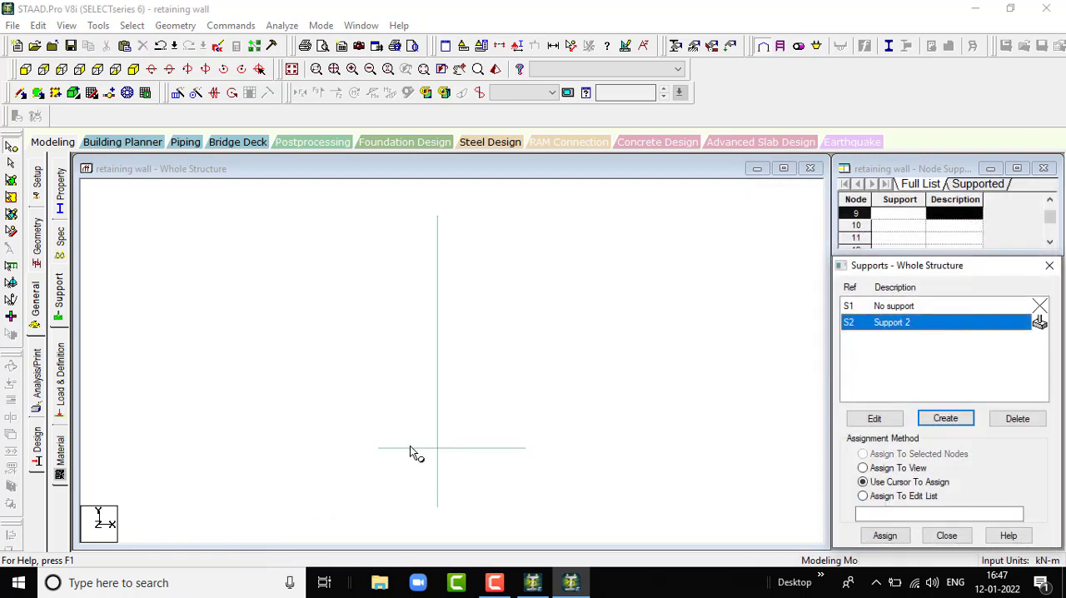
left_click(378, 450)
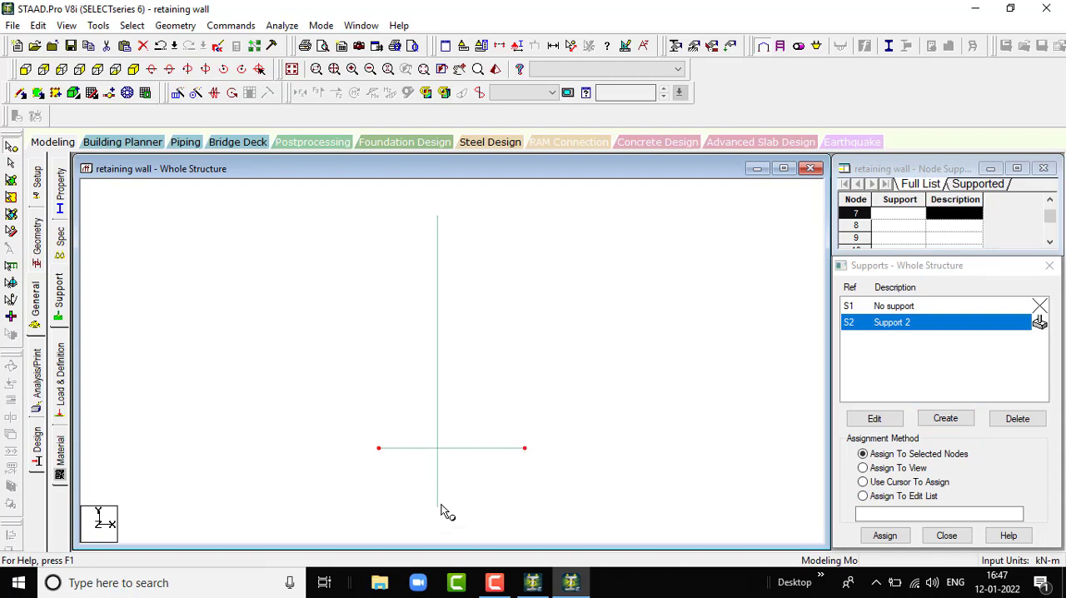
left_click(885, 536)
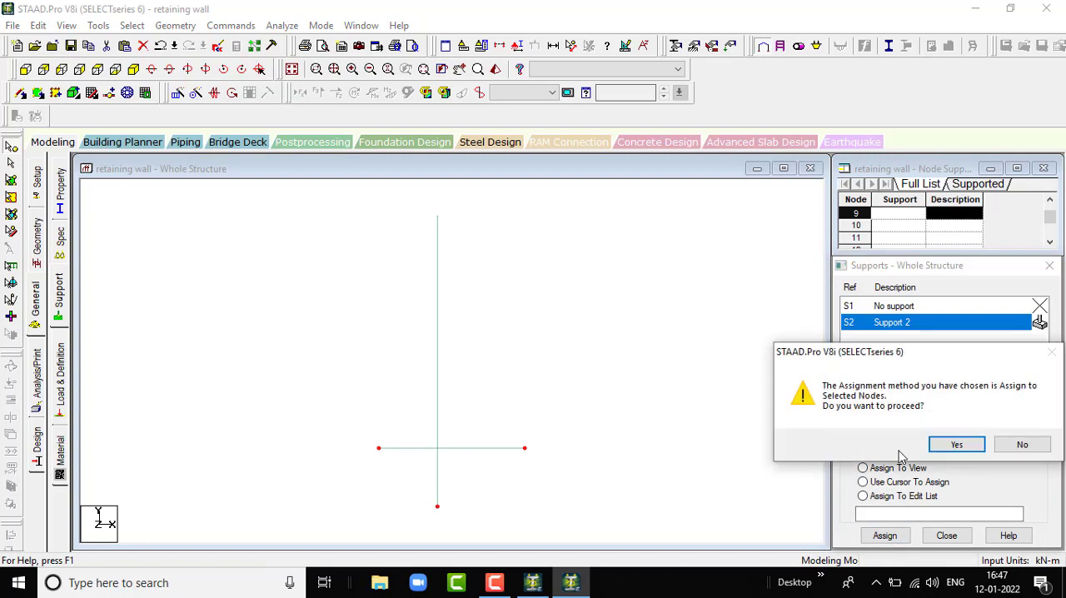
left_click(956, 445)
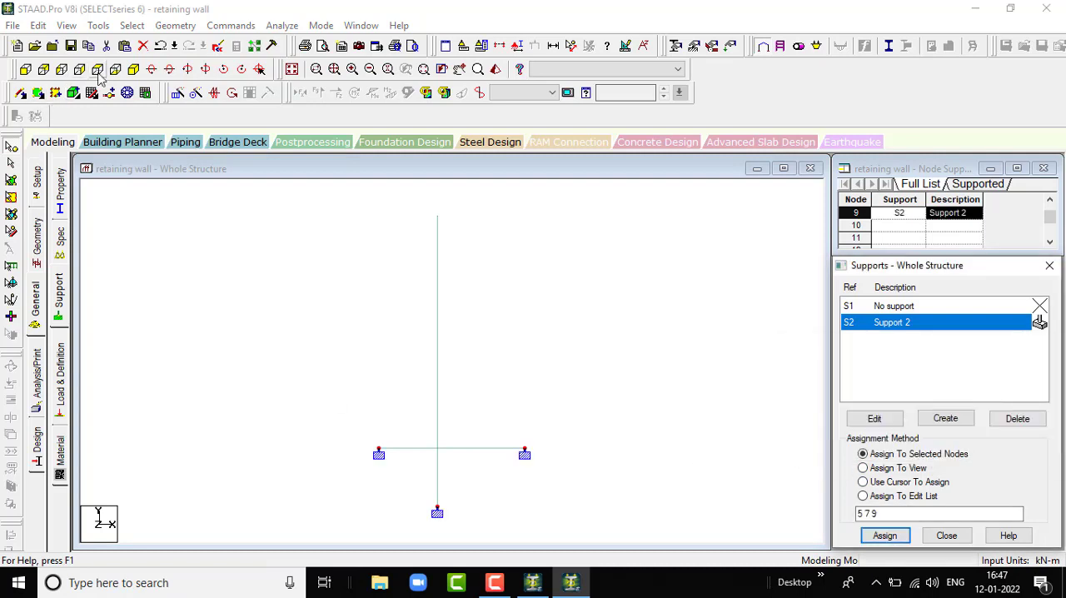
left_click(134, 69)
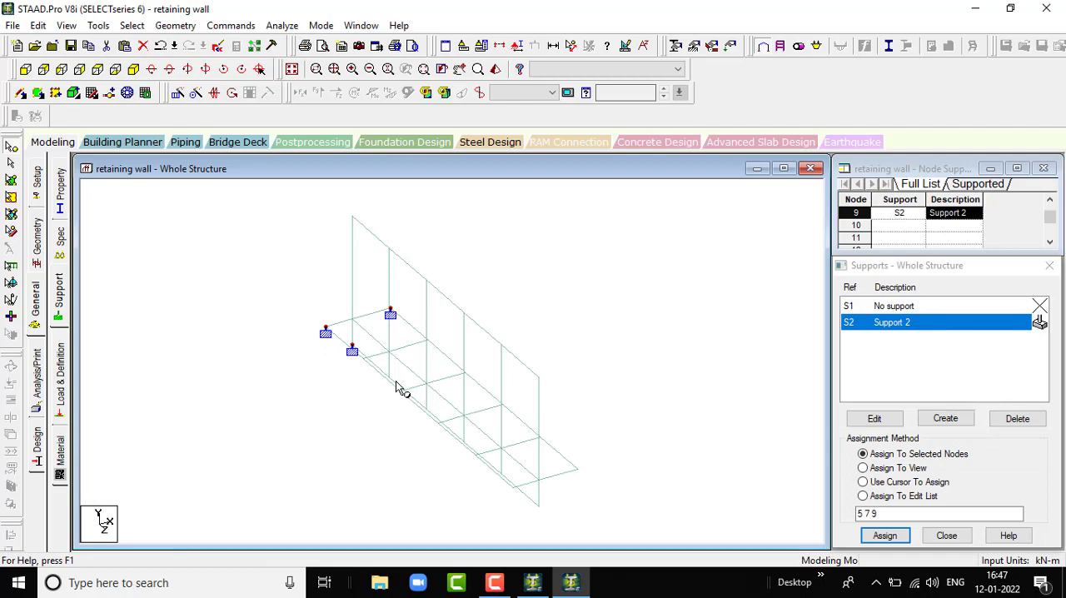
scroll(387, 409, "up", 1)
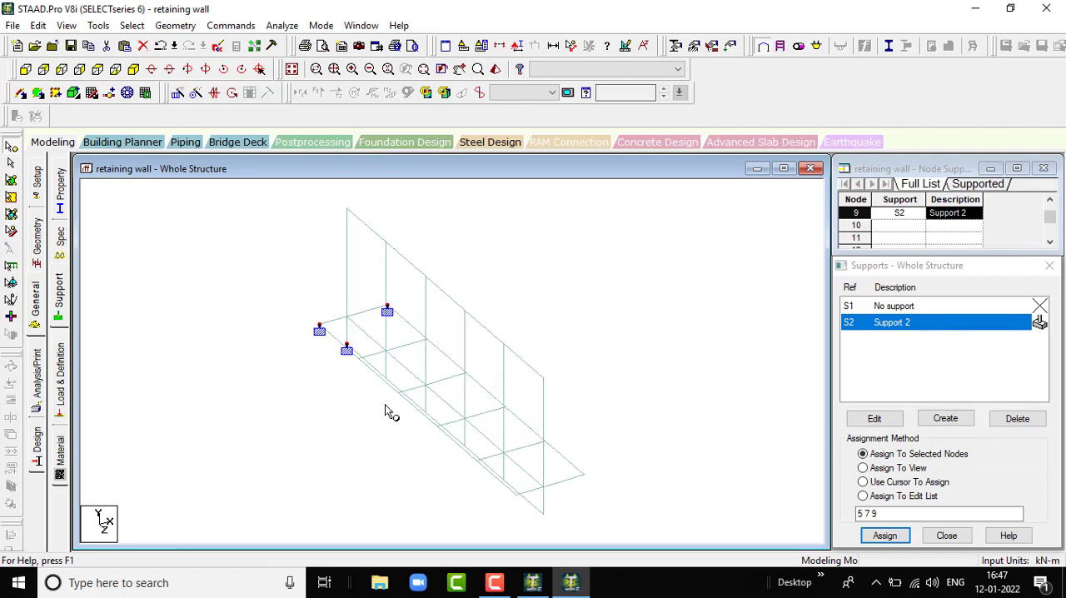
scroll(341, 402, "up", 1)
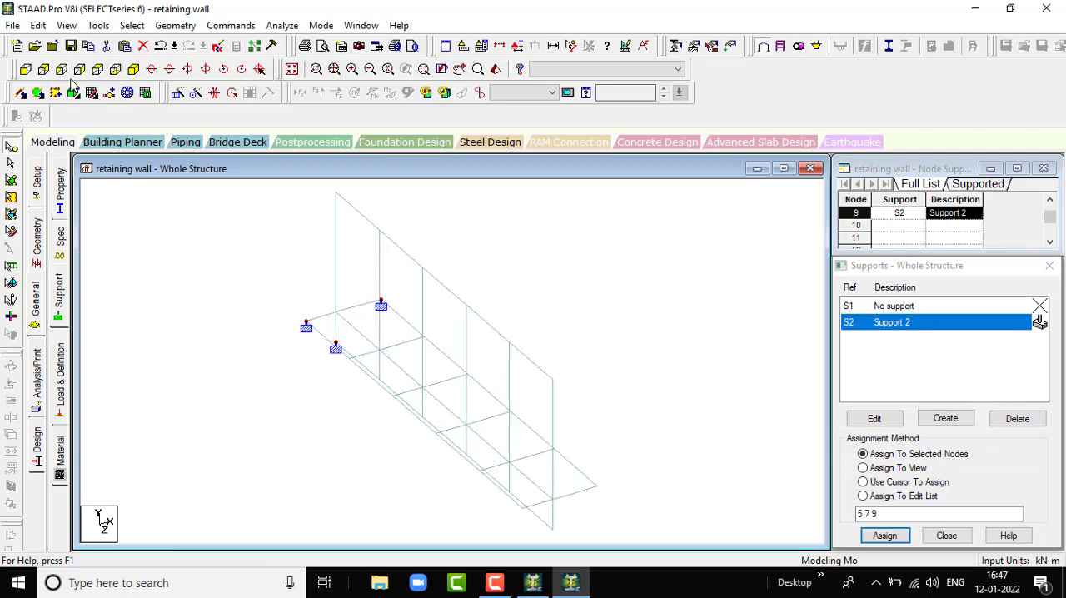
- Assign the fixed support to all nodes along the wall's two outer base edges and lowest edge, and check the supports from different views
left_click(26, 70)
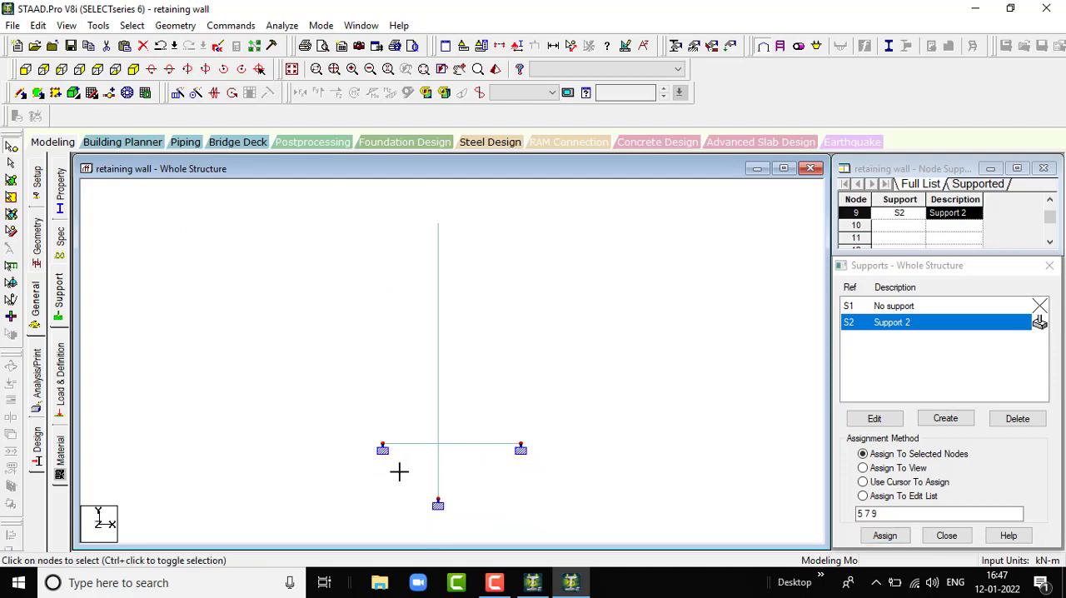
left_click(442, 483)
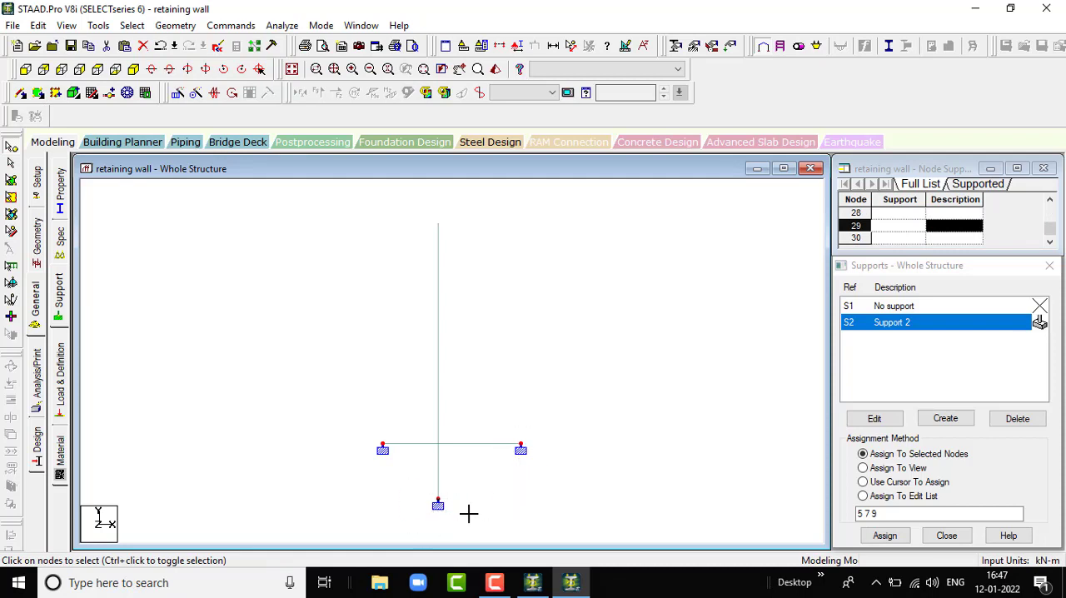
left_click(884, 537)
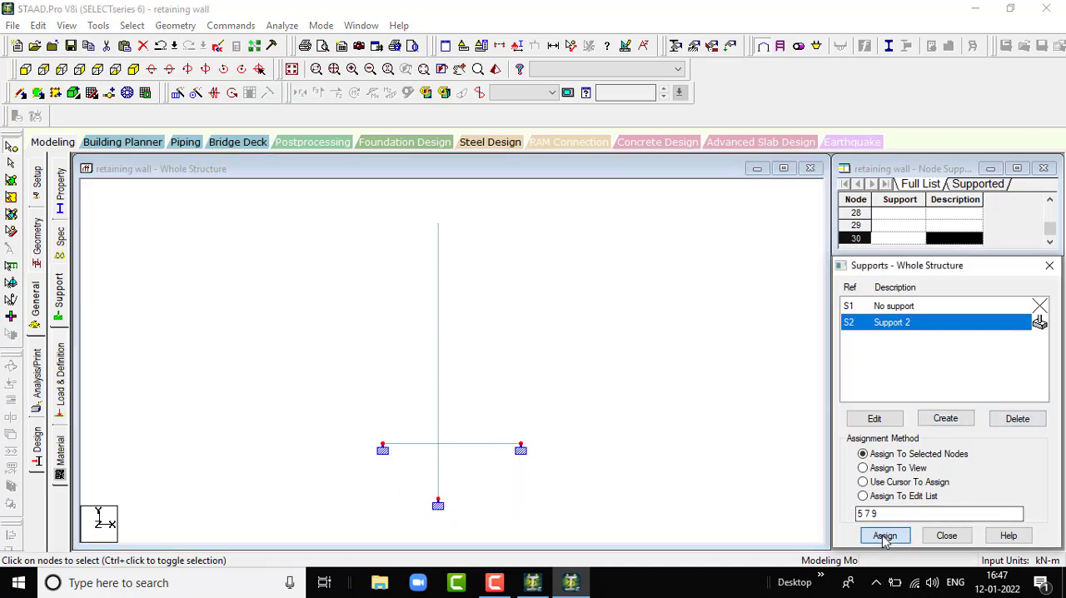
left_click(949, 443)
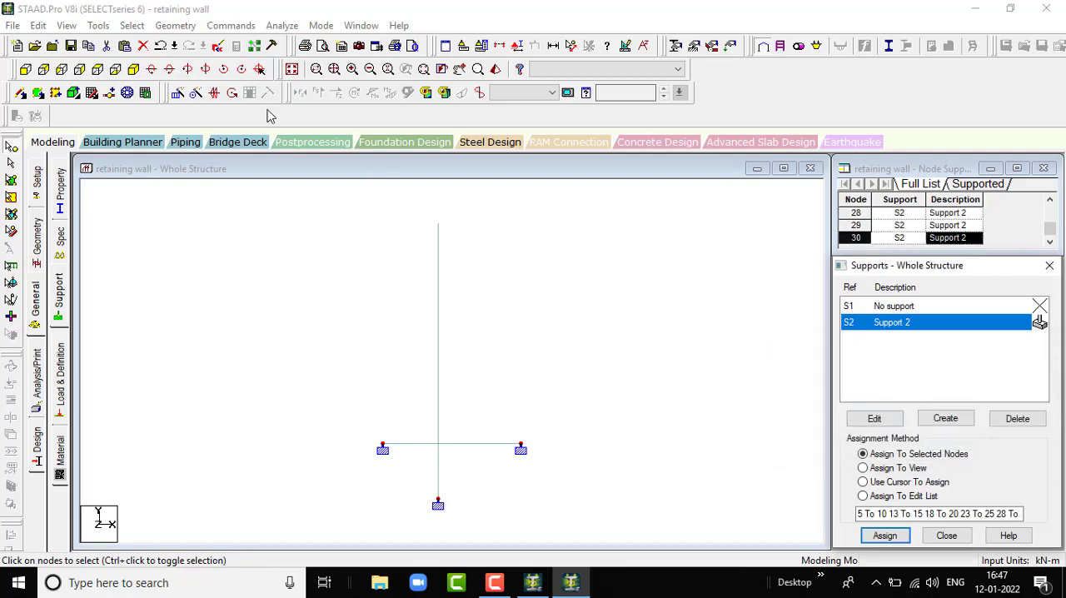
left_click(133, 69)
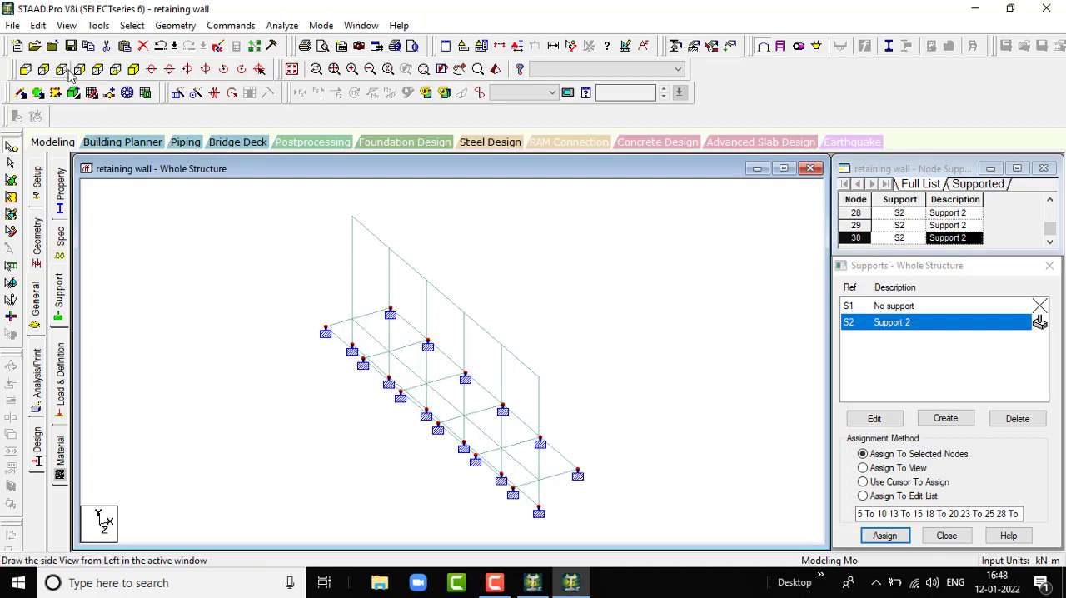
left_click(43, 70)
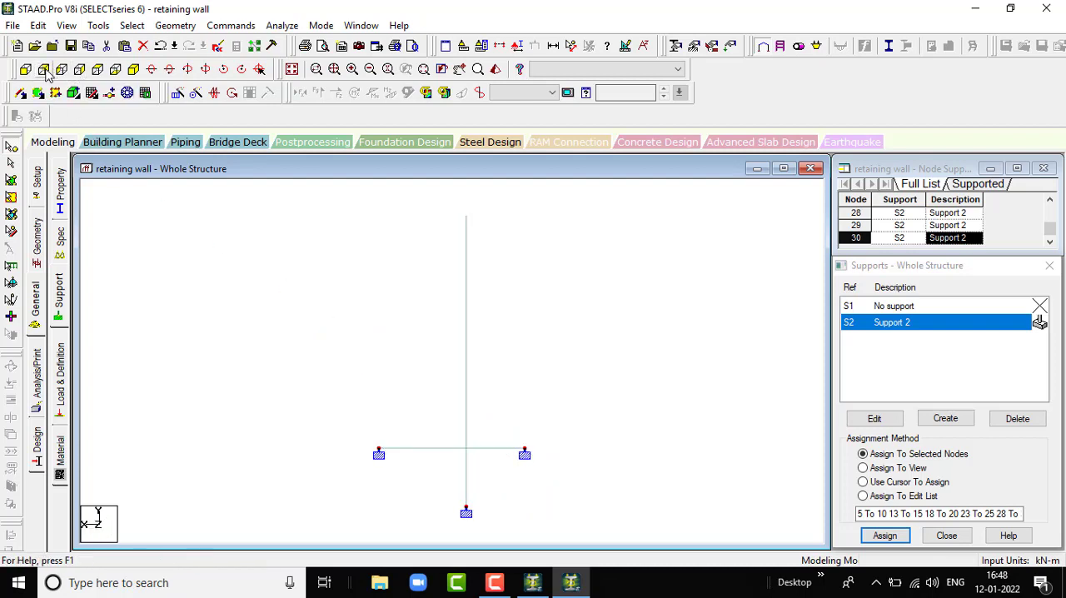
left_click(26, 70)
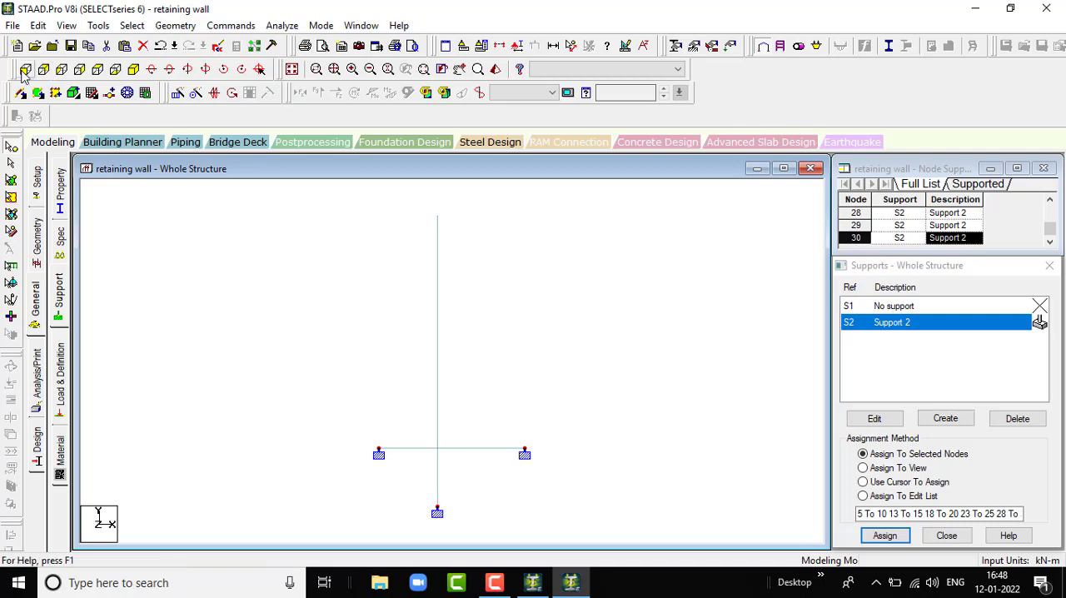
- Create primary load case 1 with the loading type Dead and the title dl
left_click(133, 69)
left_click(115, 70)
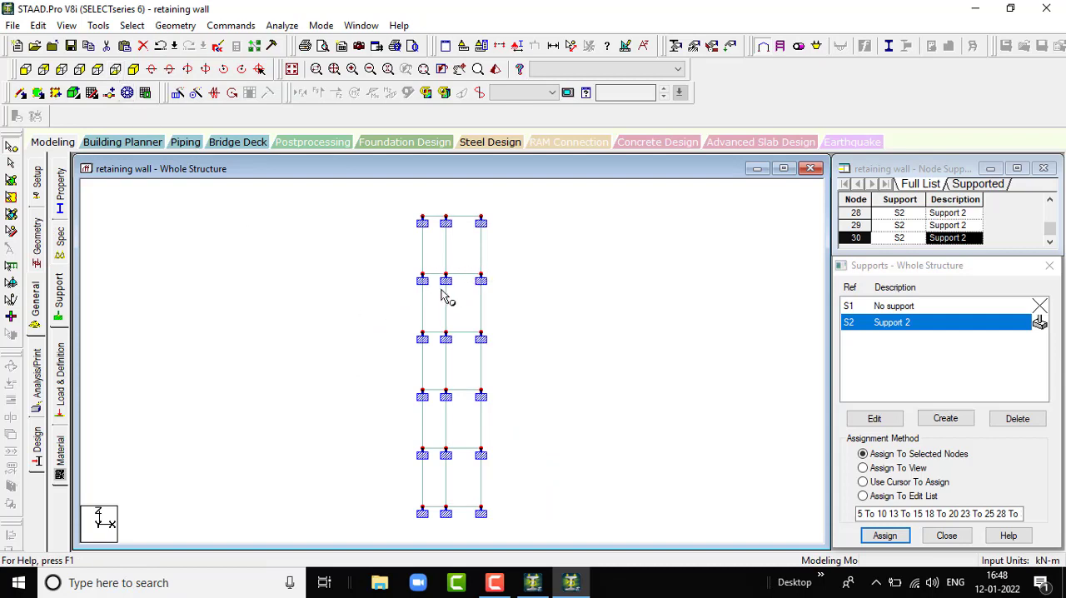
left_click(133, 70)
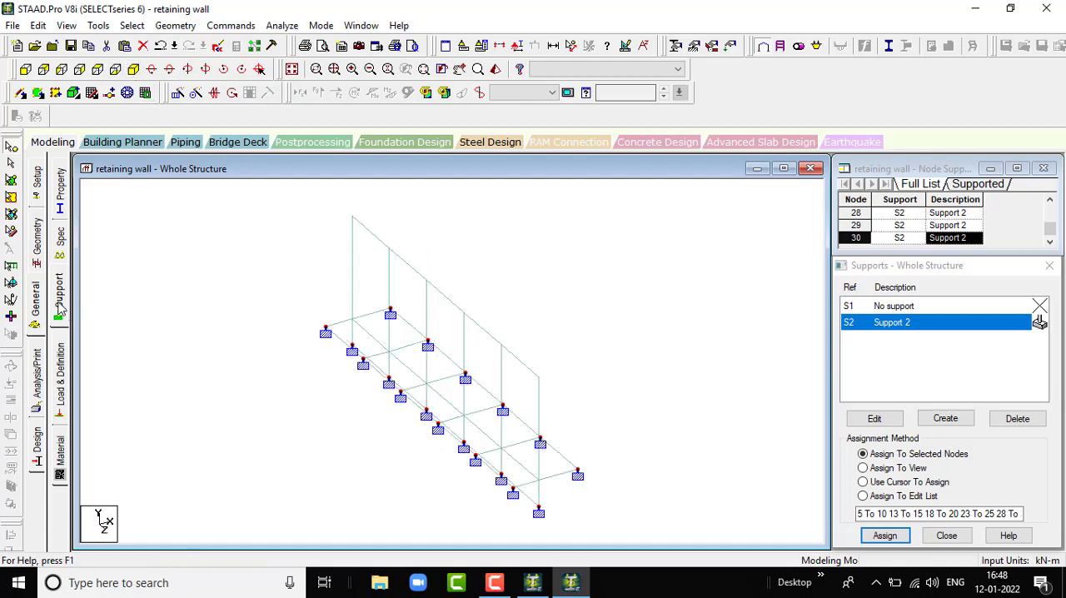
left_click(62, 387)
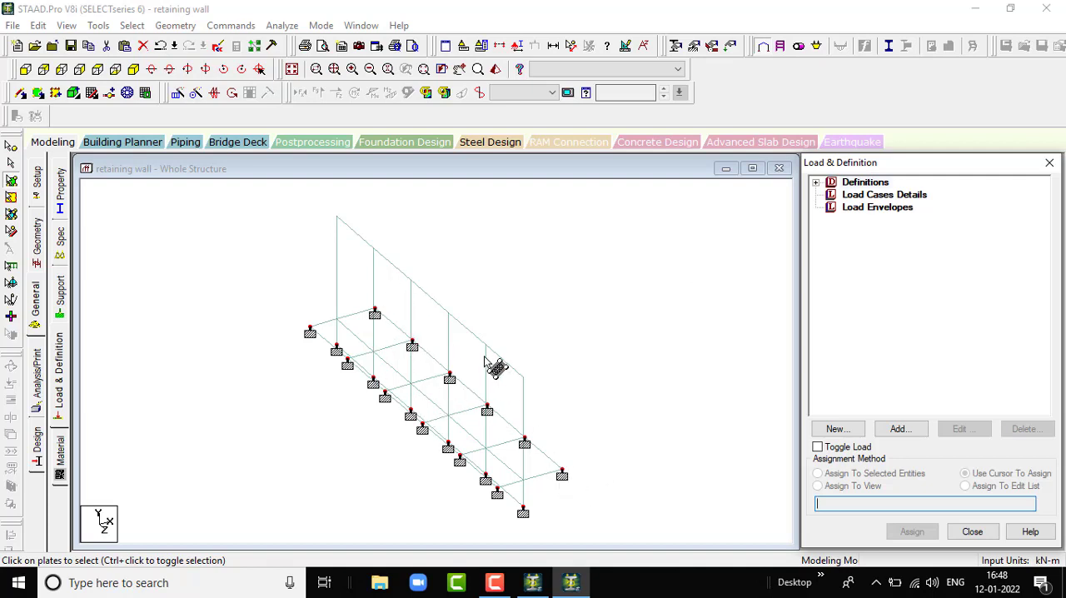
left_click(866, 196)
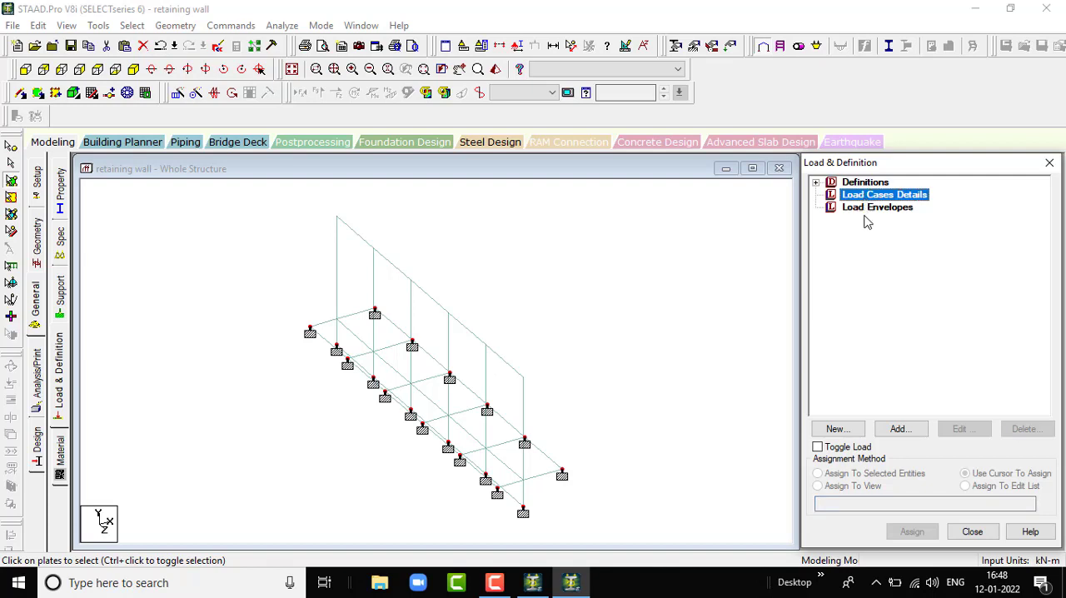
left_click(900, 429)
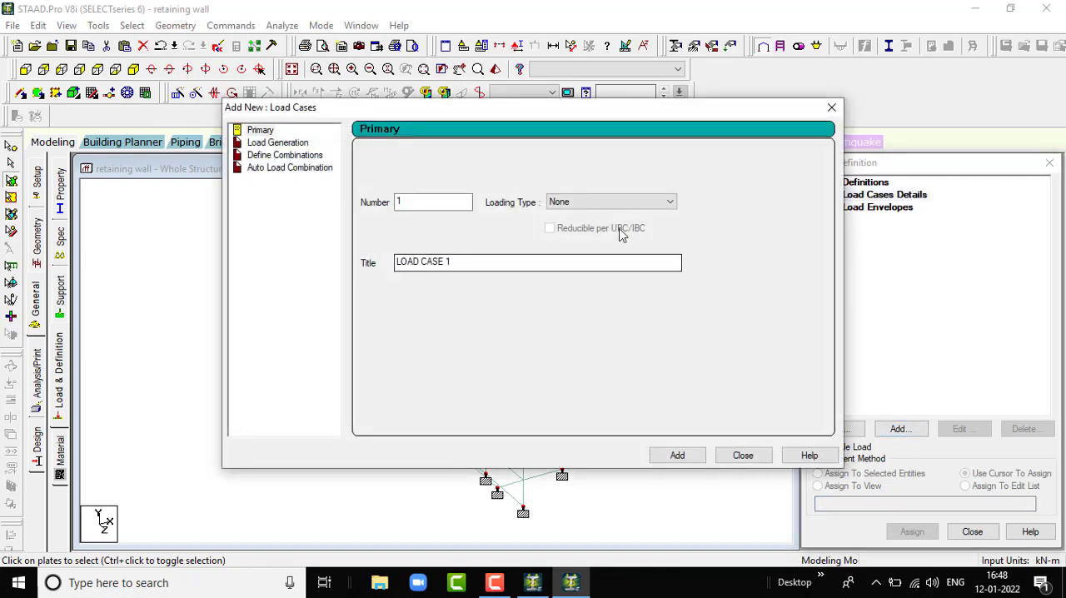
left_click(625, 202)
left_click(616, 221)
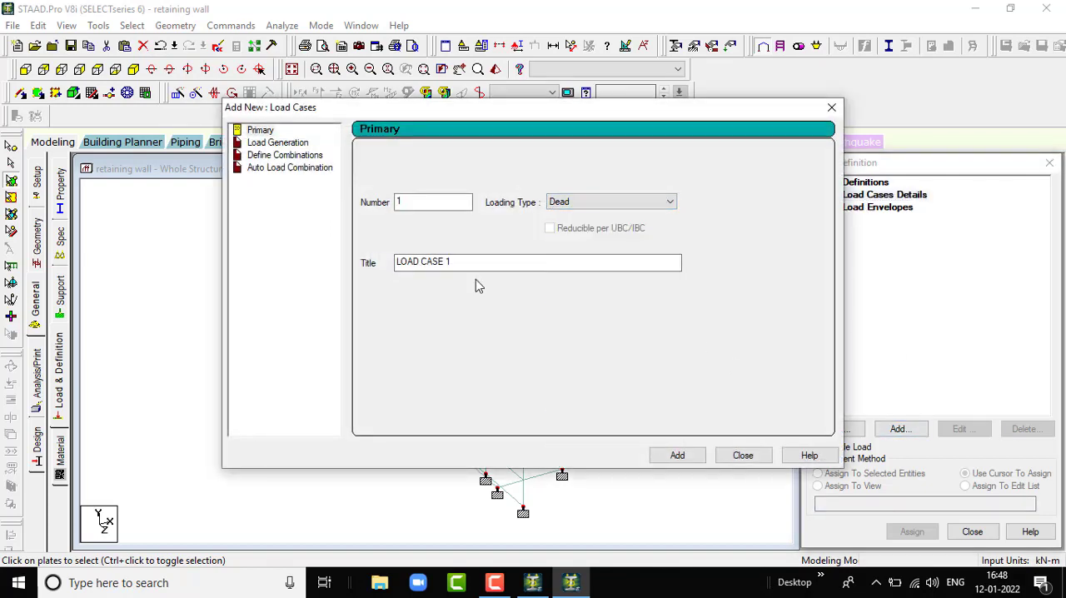
left_click_drag(471, 264, 244, 283)
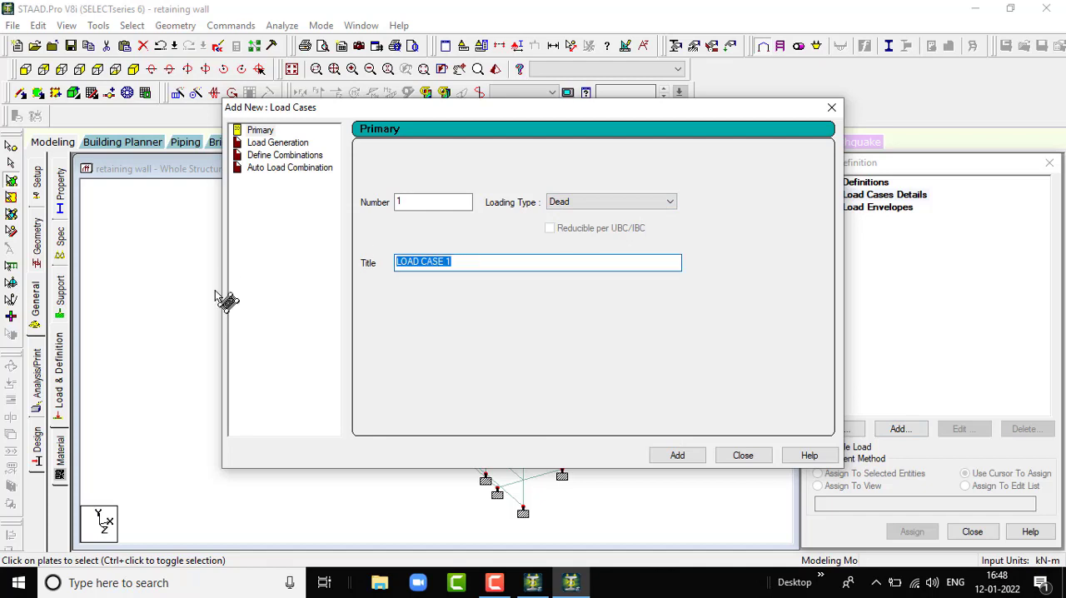
type("dl")
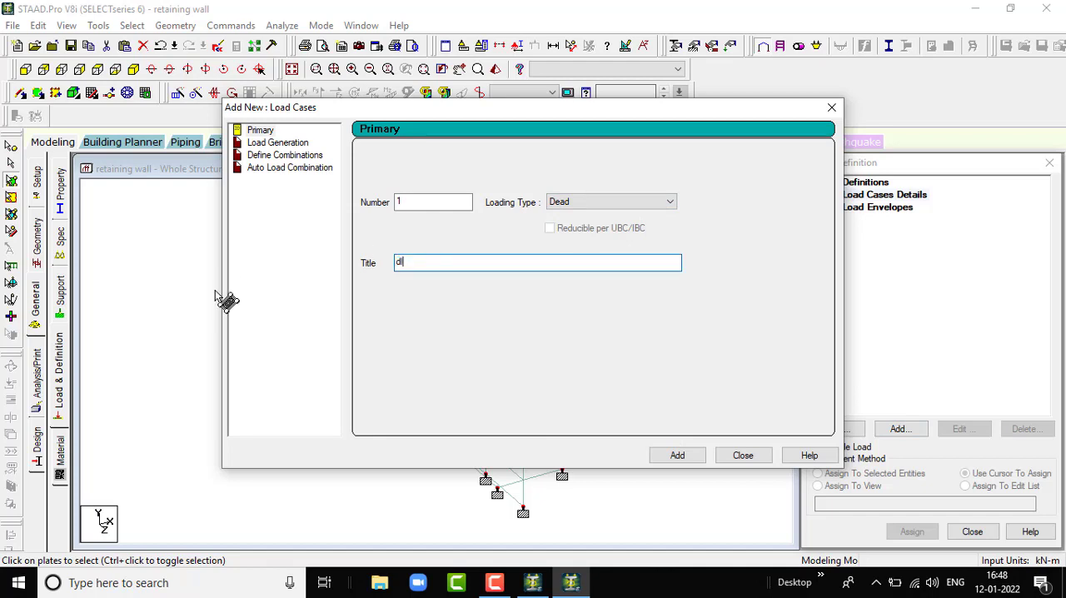
key("Return")
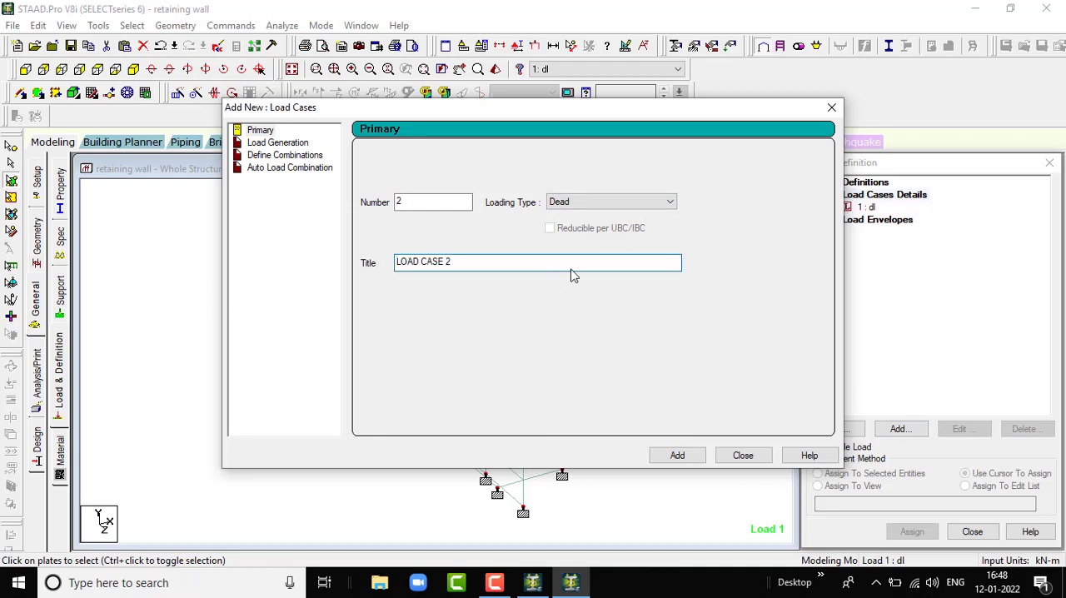
- Create primary load case 2 with the loading type Live and the title hl, and finish adding load cases
left_click(623, 201)
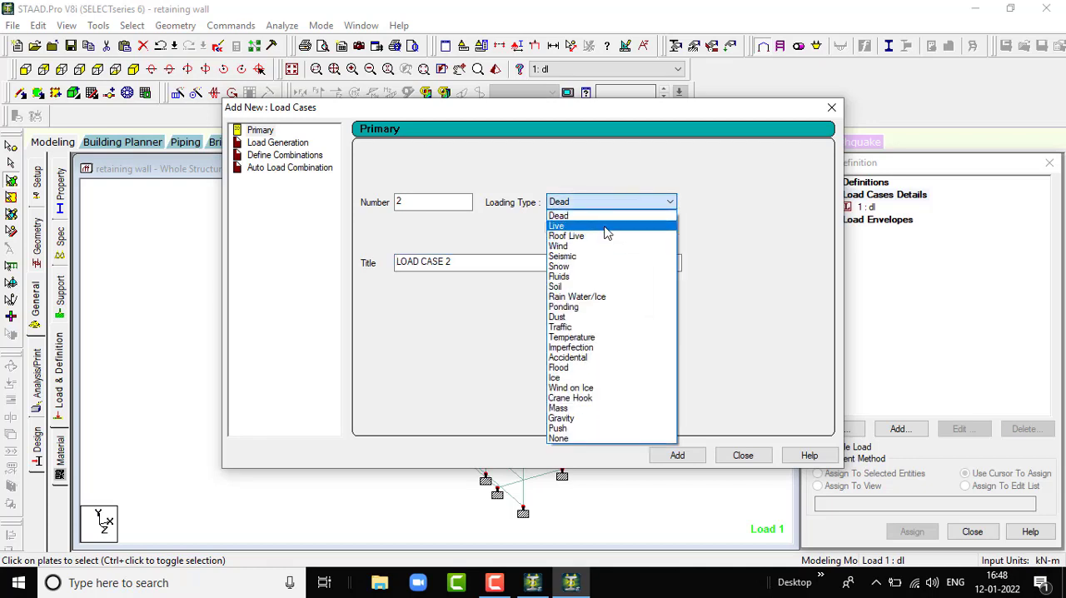
left_click(606, 227)
left_click_drag(505, 261, 374, 291)
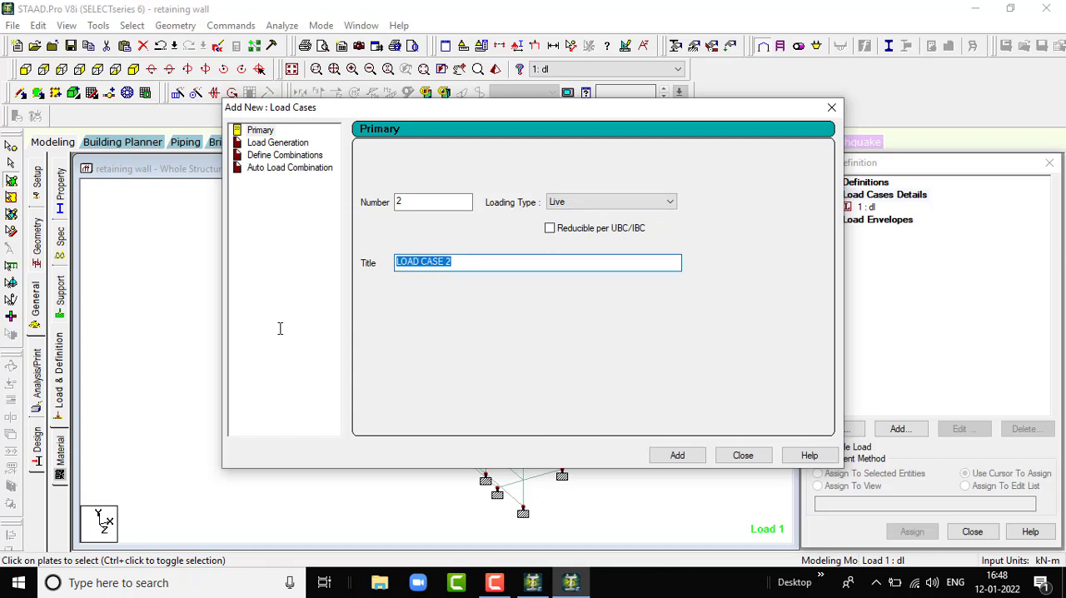
type("hl")
key("Return")
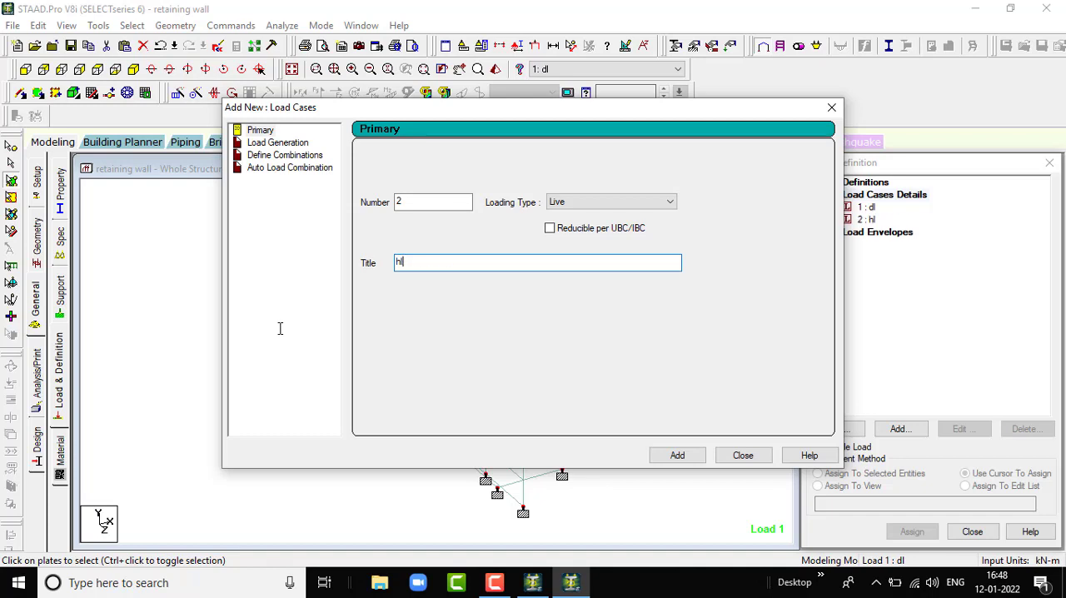
left_click(742, 456)
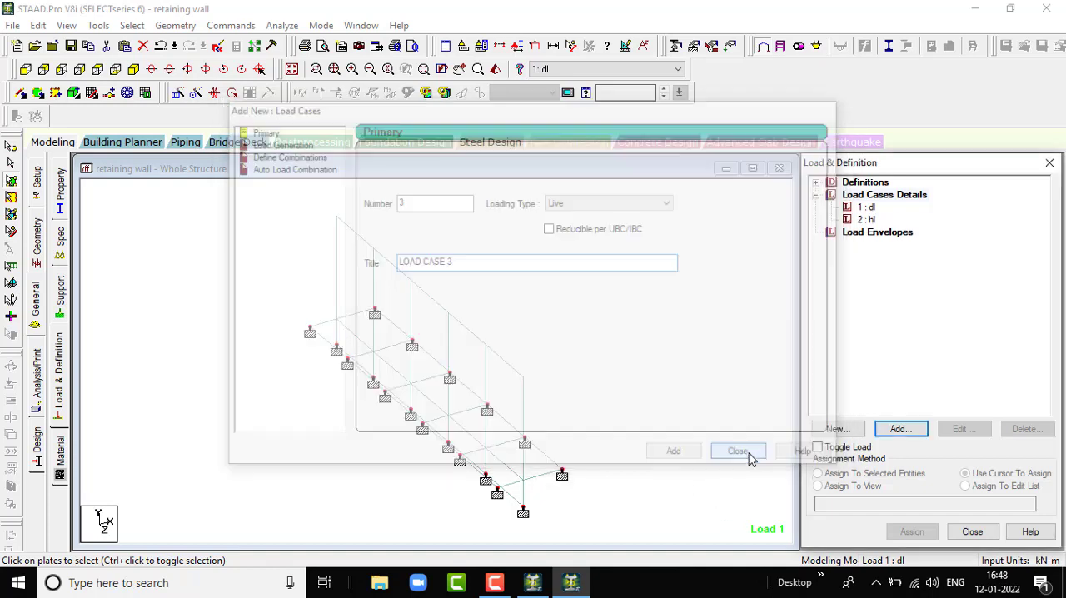
- Add a selfweight load in the Y direction with factor -1 to the dl case and assign it to the whole view
left_click(868, 207)
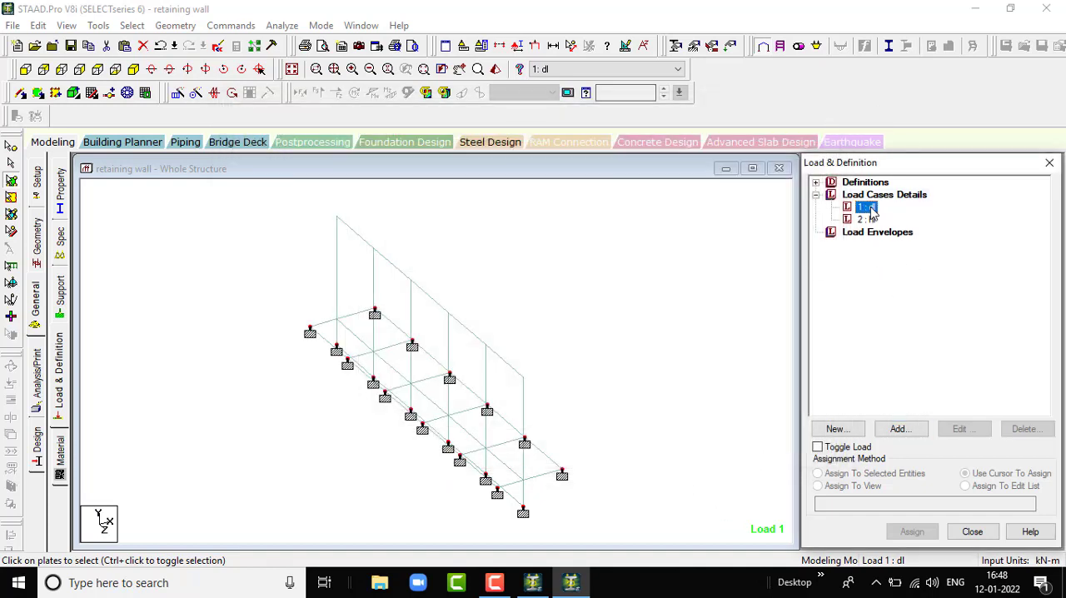
left_click(910, 440)
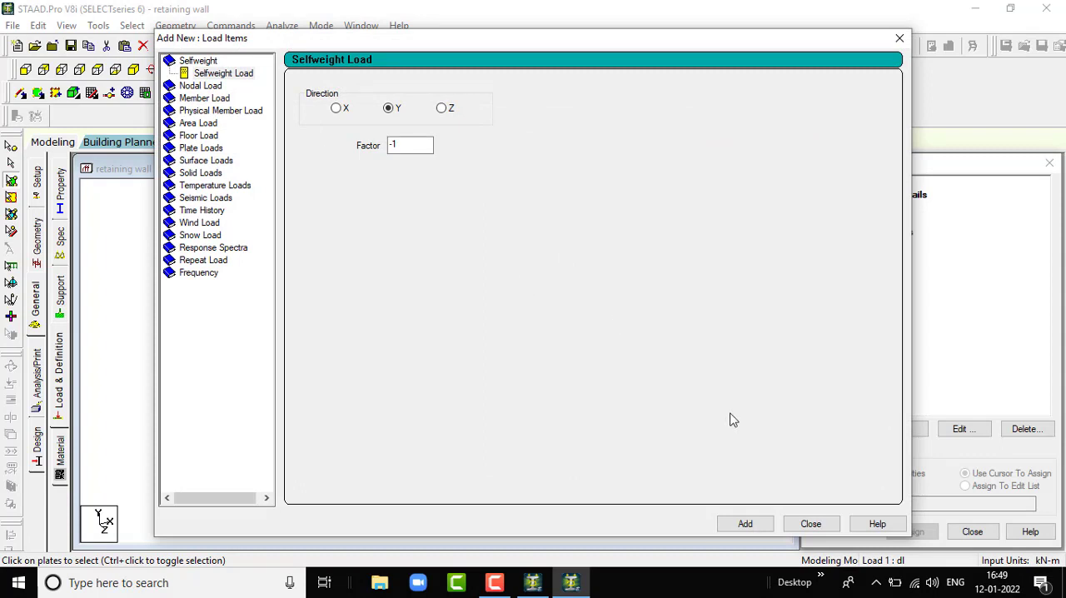
left_click(745, 527)
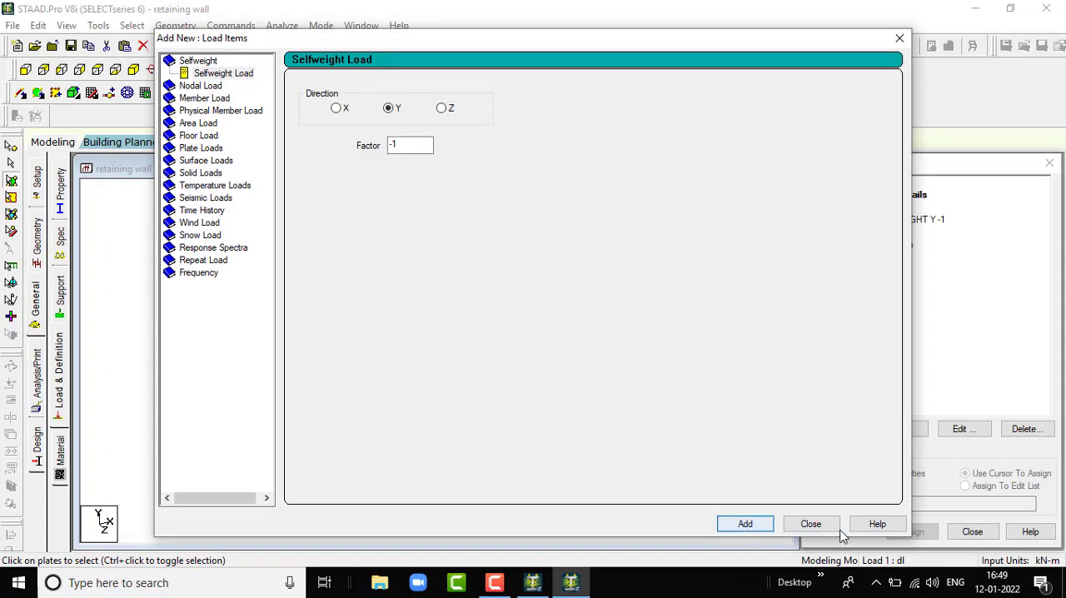
left_click(811, 526)
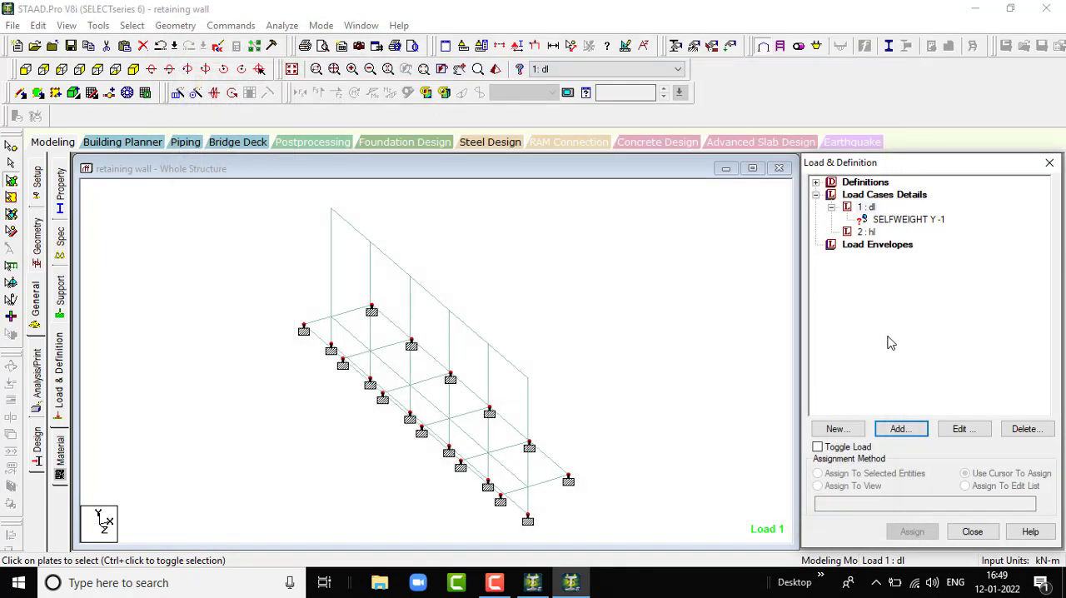
left_click(878, 220)
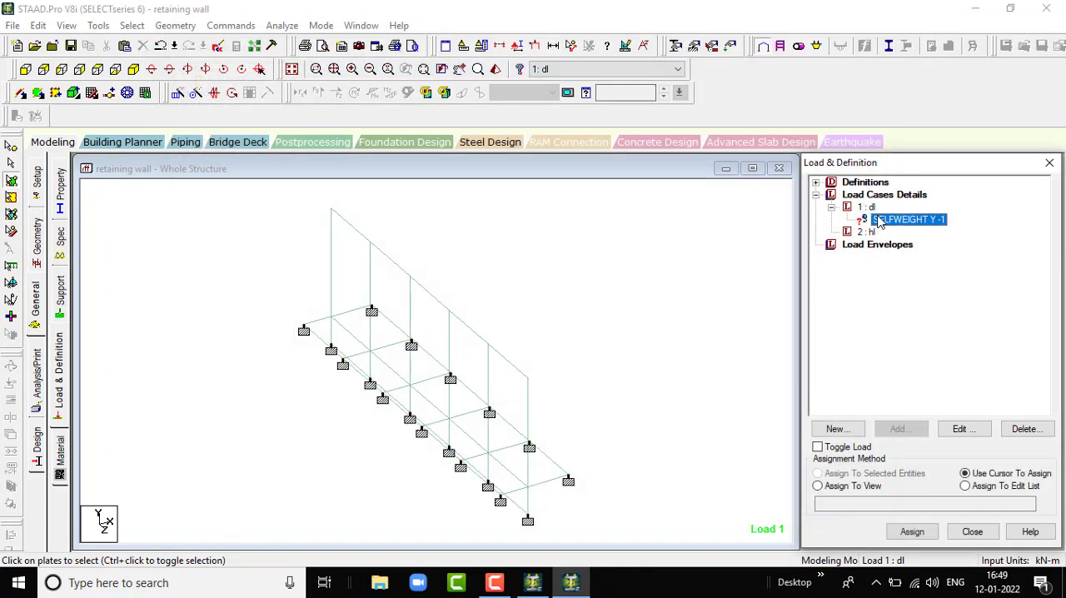
left_click(817, 486)
left_click(913, 531)
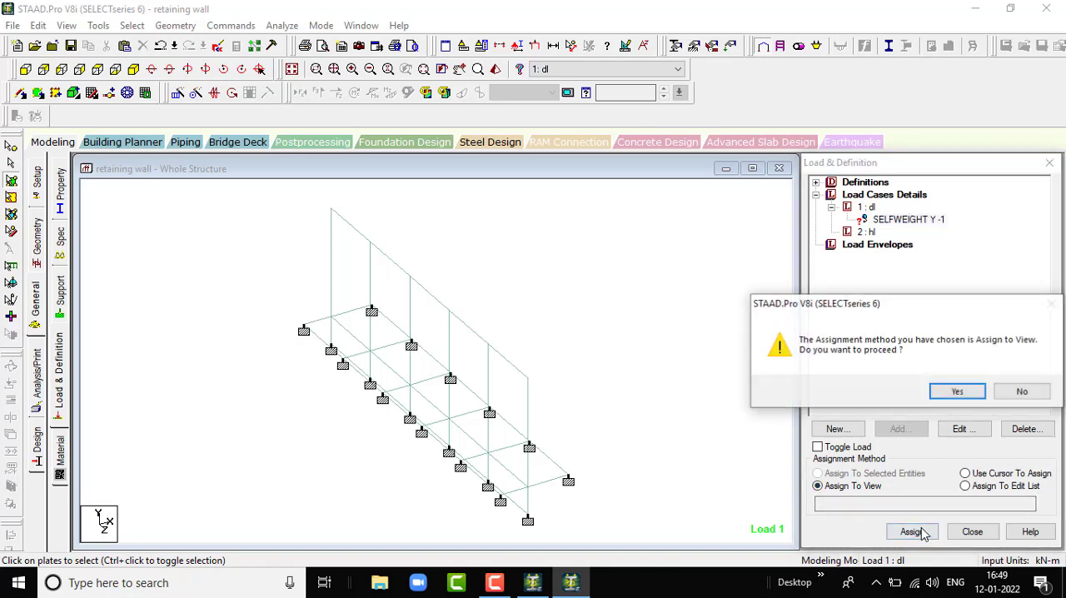
left_click(957, 391)
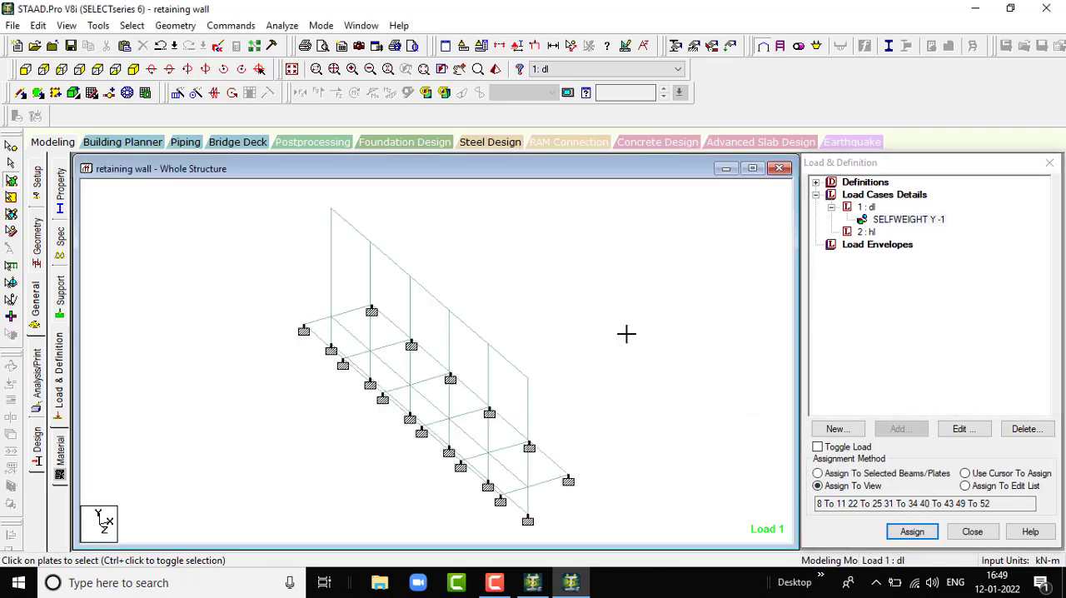
- Start a hydrostatic plate load in the hl case and select all of the retaining wall's plates for it
left_click(870, 232)
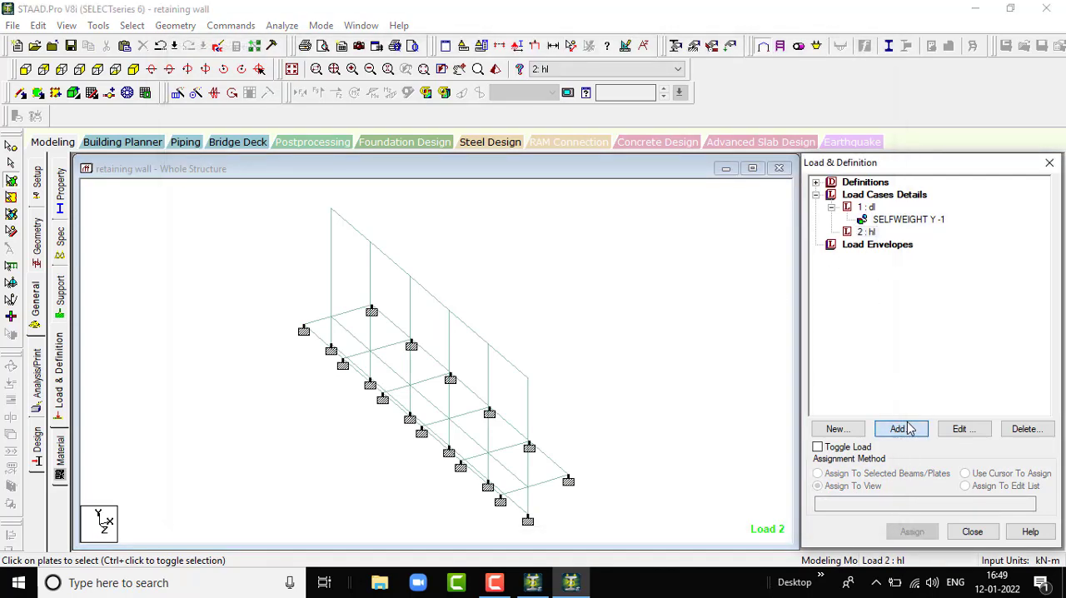
left_click(909, 428)
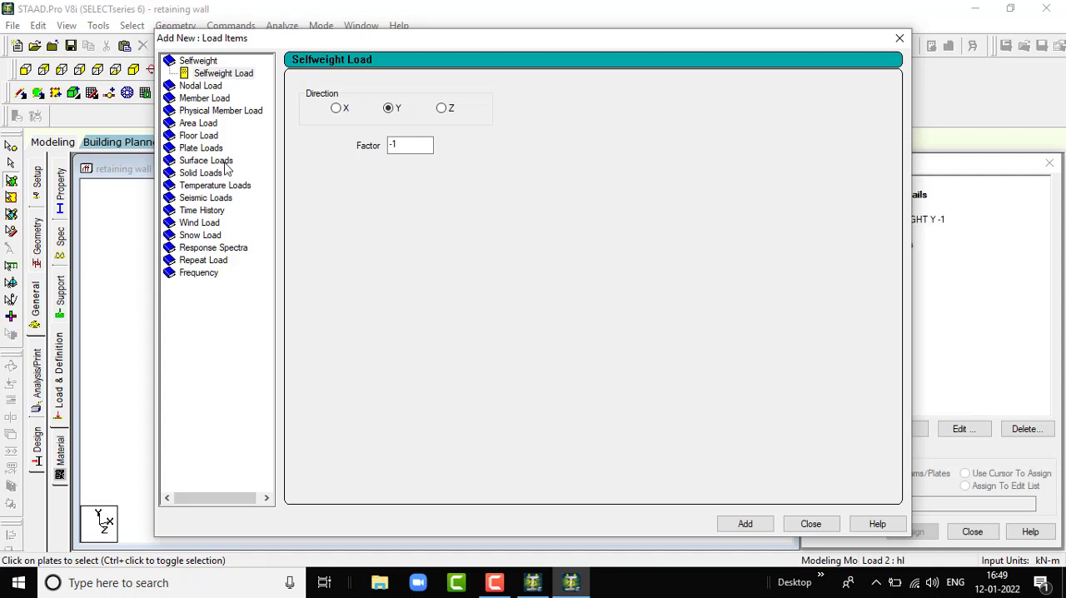
left_click(213, 149)
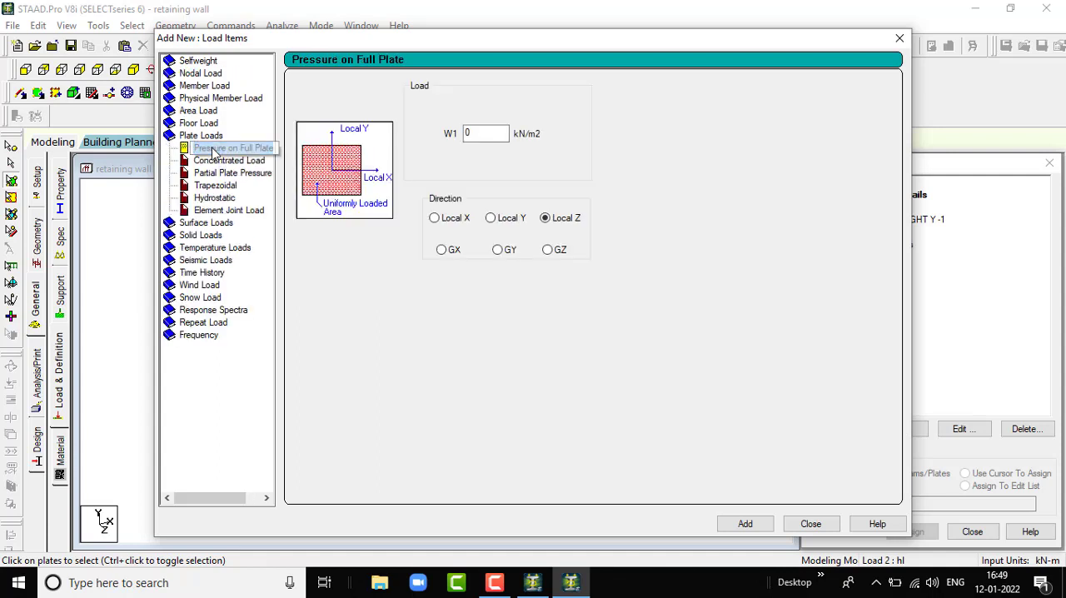
left_click(219, 200)
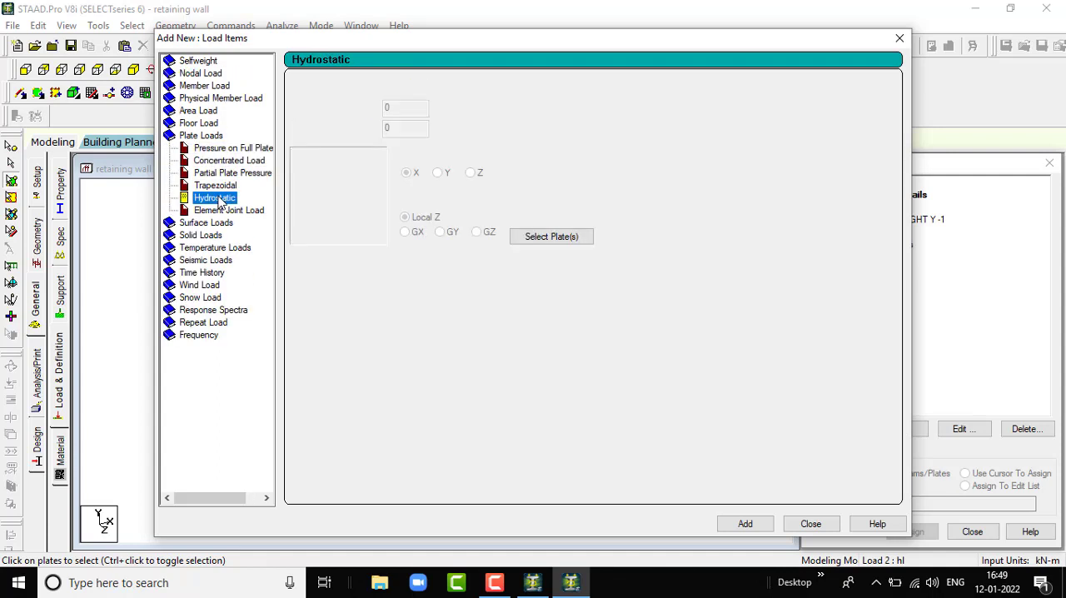
left_click(545, 237)
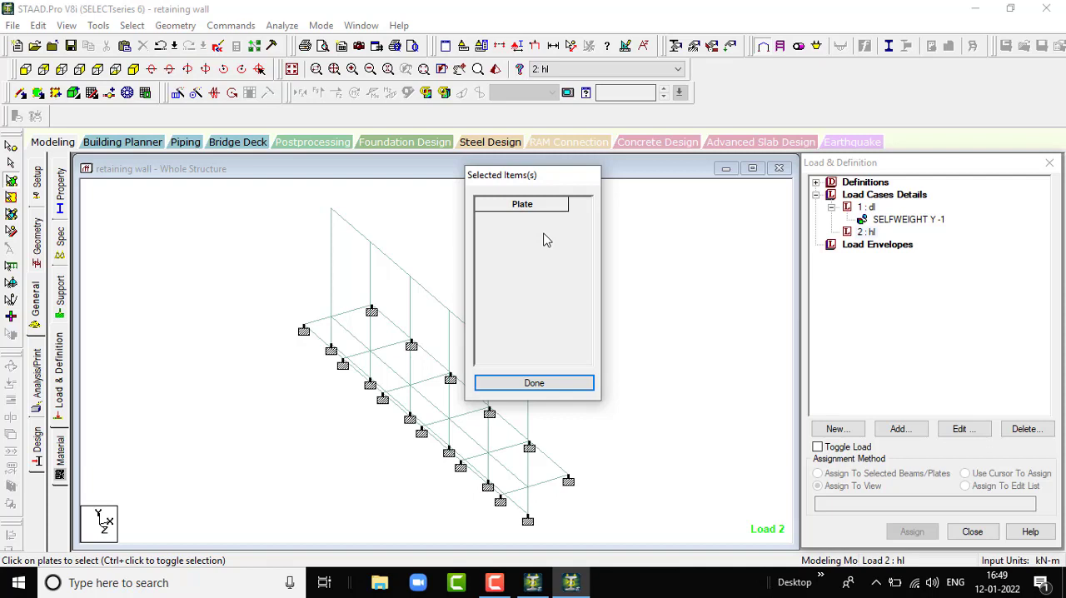
left_click_drag(531, 181, 772, 168)
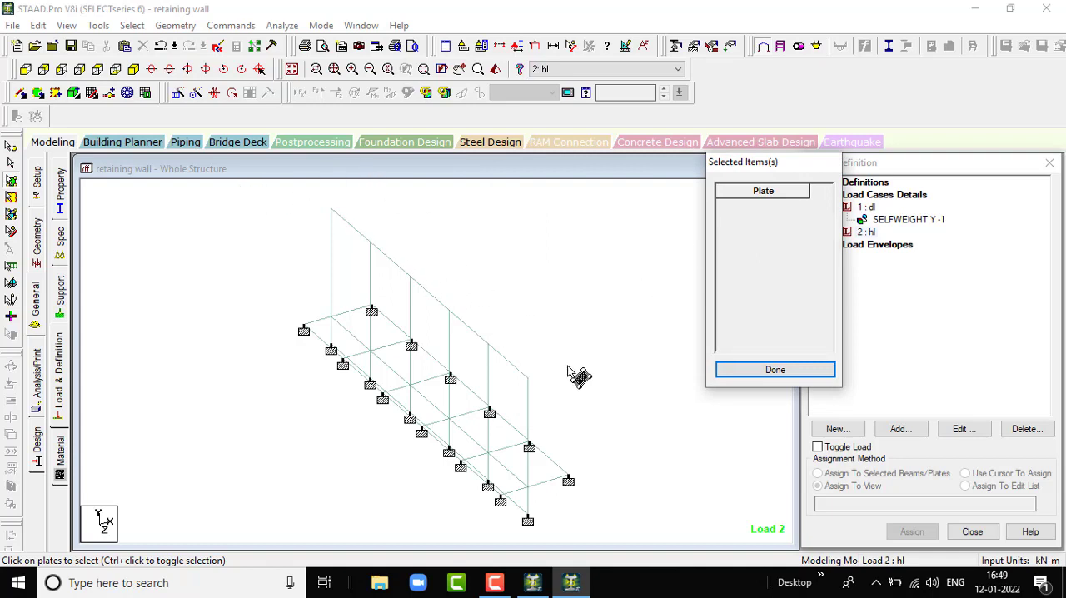
scroll(568, 370, "down", 2)
scroll(570, 371, "down", 1)
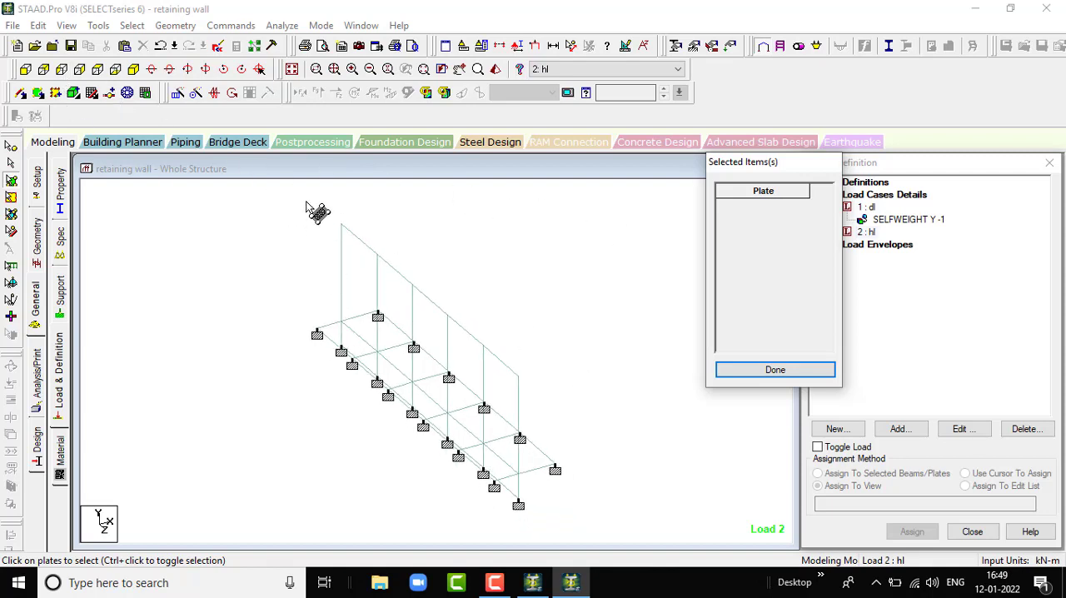
left_click(314, 244)
left_click_drag(314, 244, 580, 518)
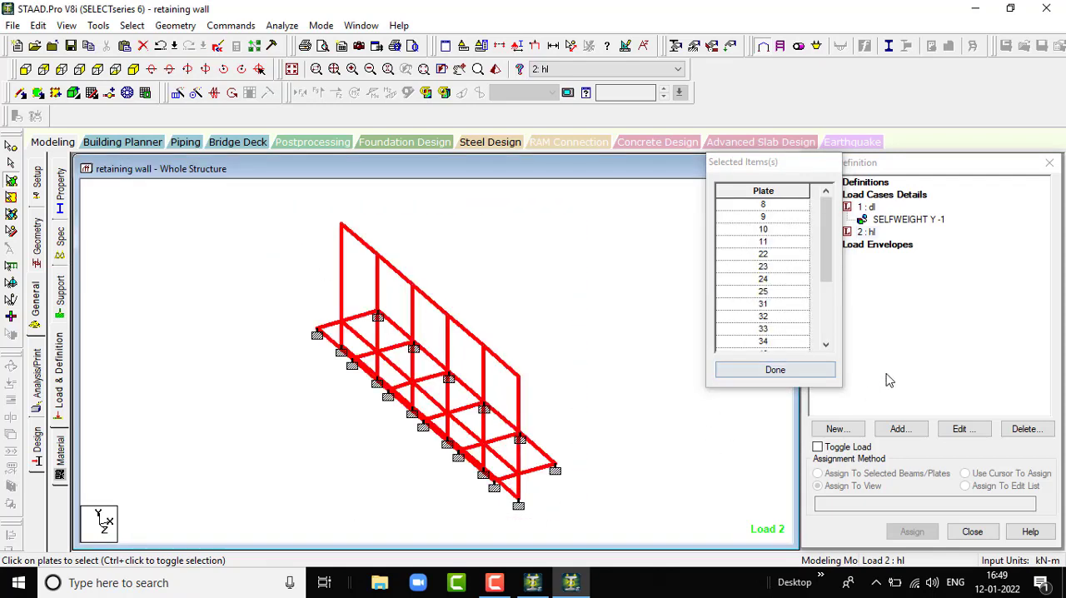
left_click(773, 370)
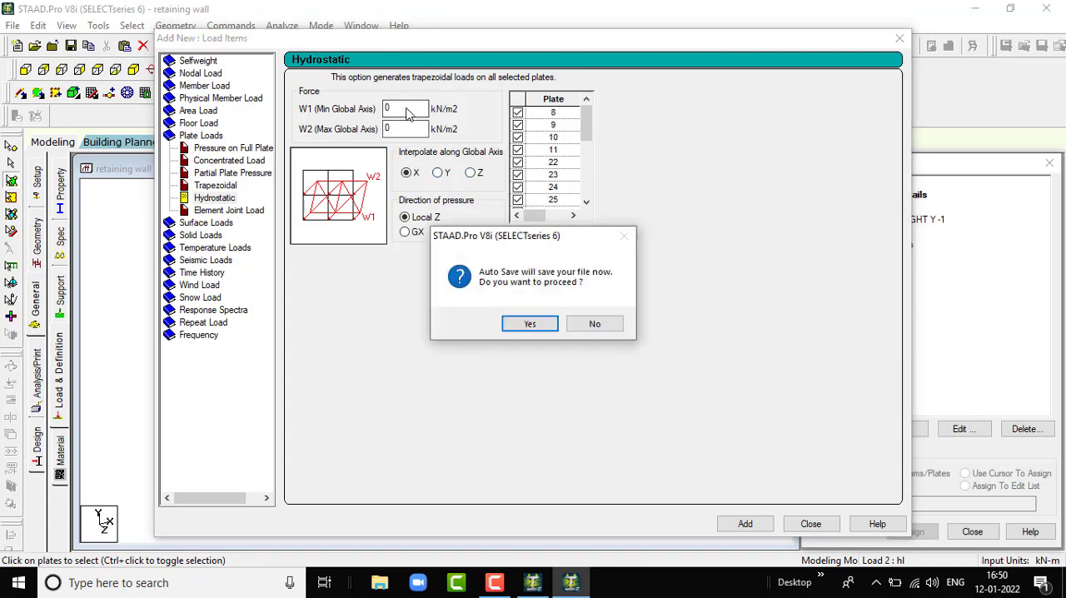
- Save the structure and add the hydrostatic load with W1 -40 and W2 0 kN/m2, interpolated along global Y with pressure in Local Z
left_click(527, 321)
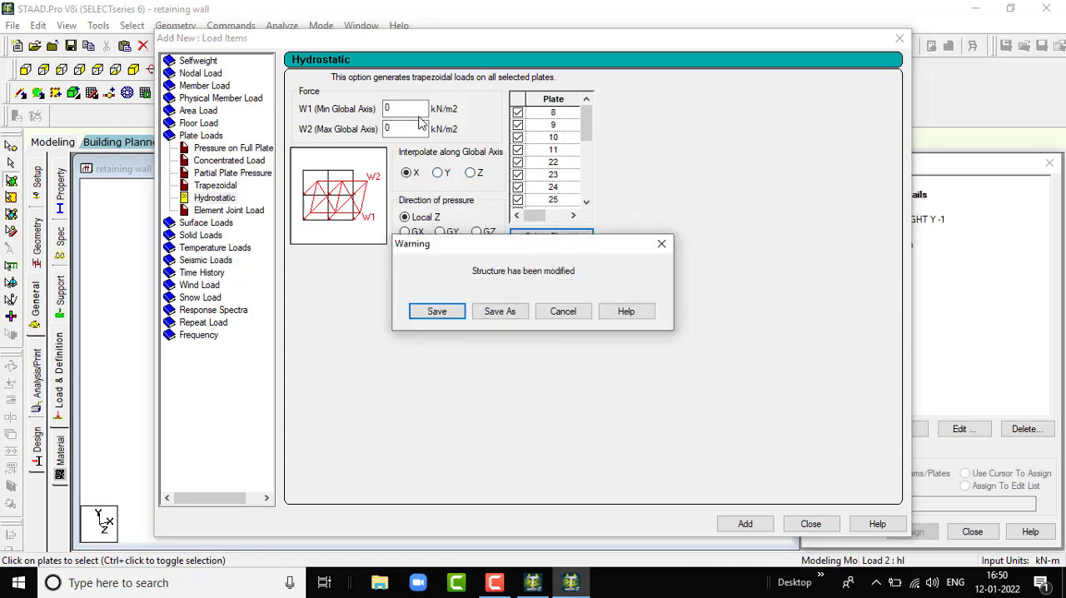
left_click(436, 312)
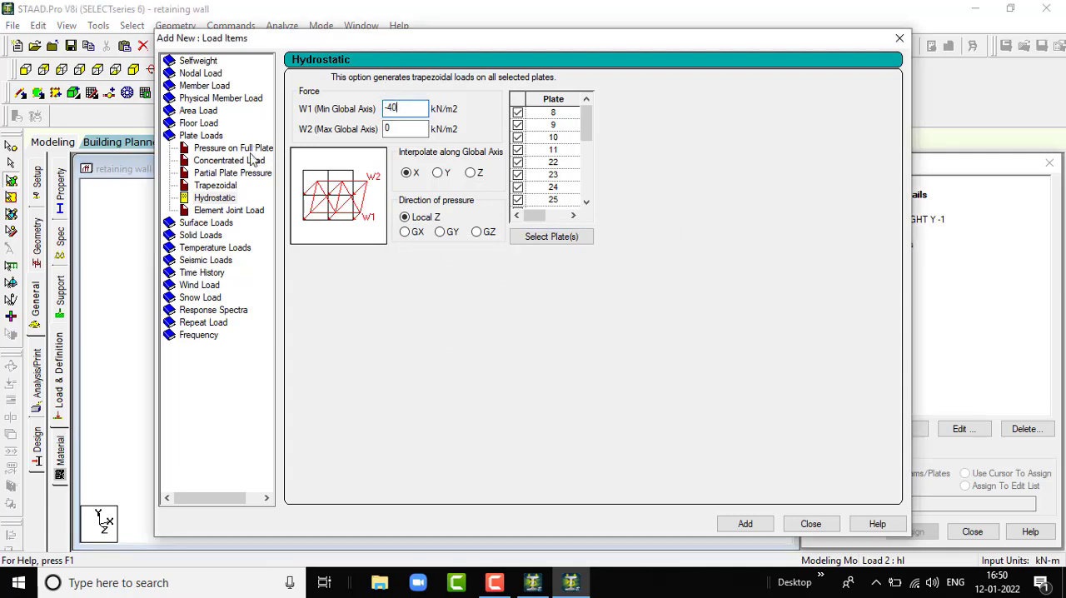
left_click(437, 172)
left_click(746, 523)
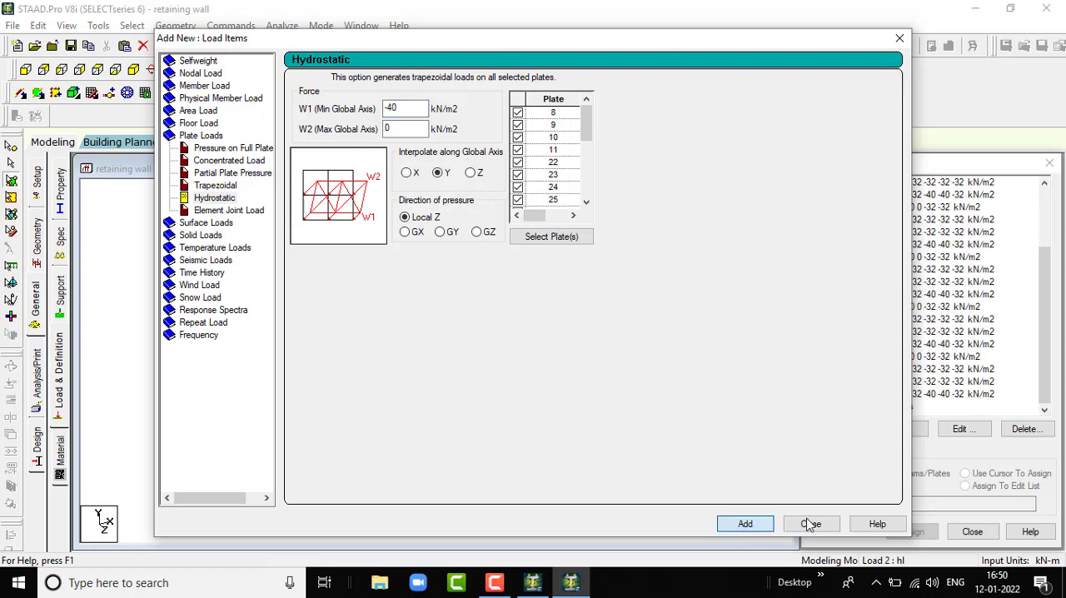
left_click(810, 523)
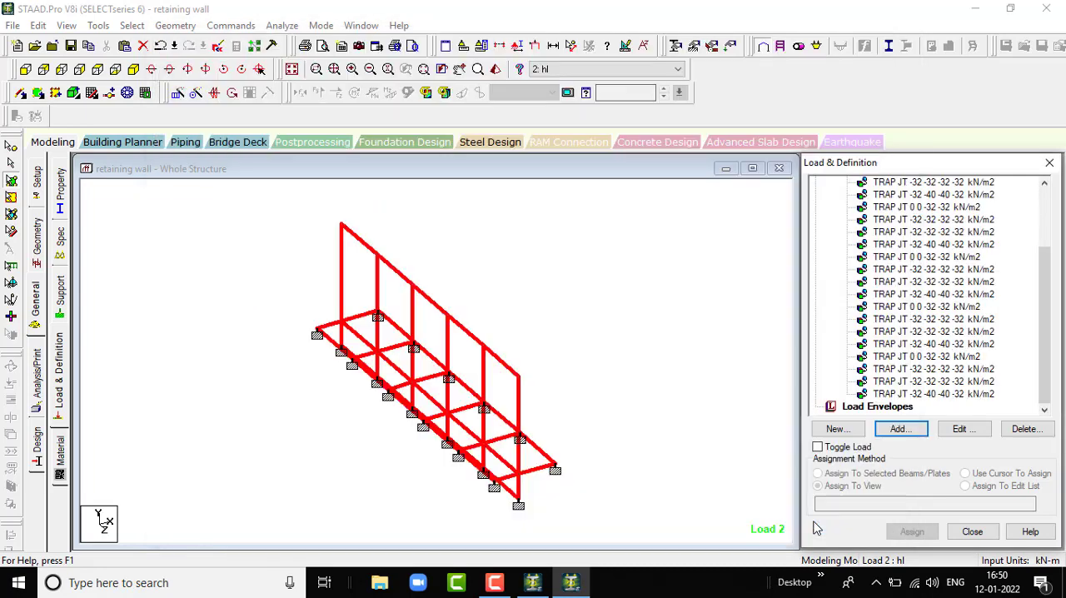
- Clear the plate selection and examine which plates carry the first two listed trapezoidal loads of the hl case
left_click(628, 357)
left_click(917, 185)
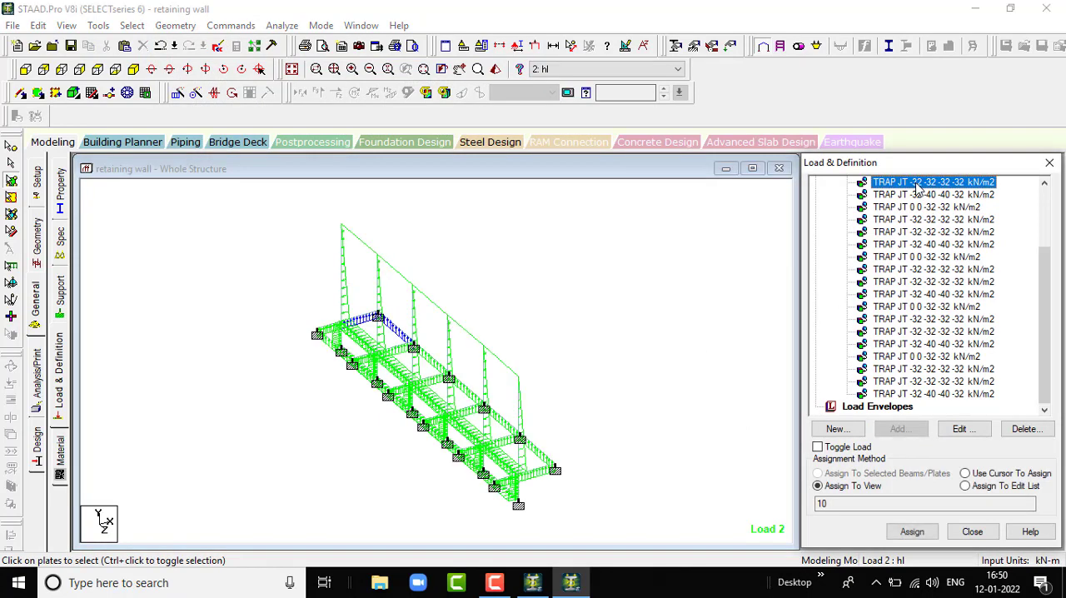
left_click(921, 195)
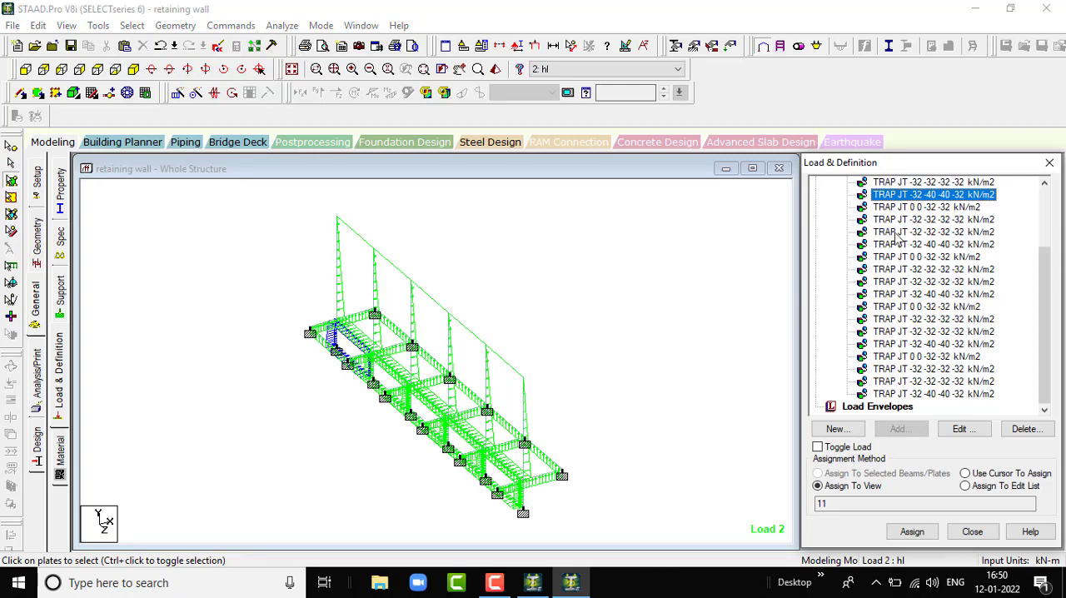
- Examine which plates carry several more of the trapezoidal loads listed under the hl case
left_click(923, 219)
left_click(916, 207)
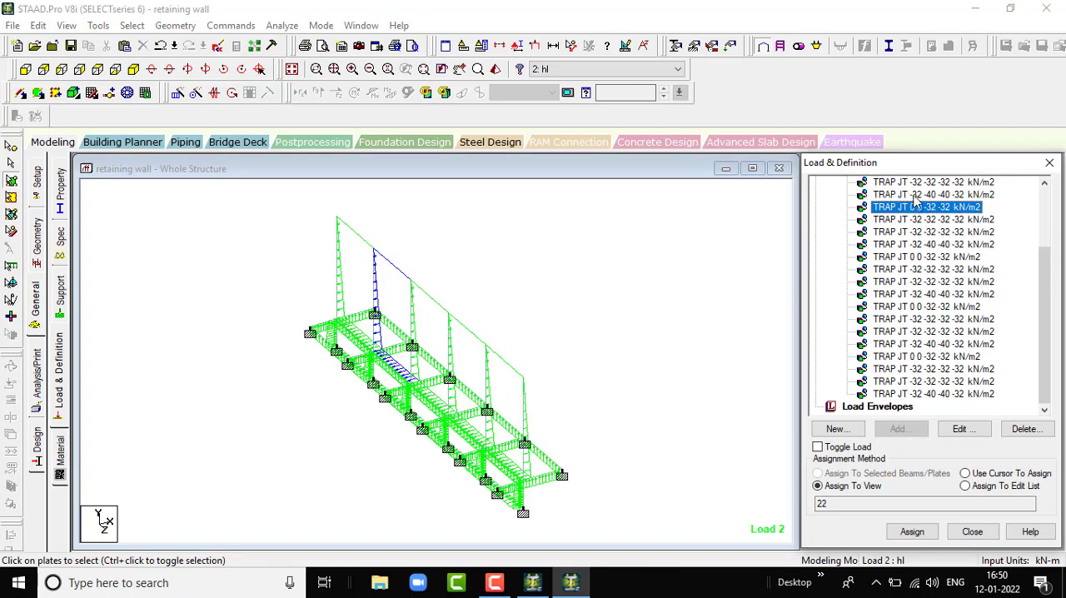
left_click(918, 195)
left_click(911, 269)
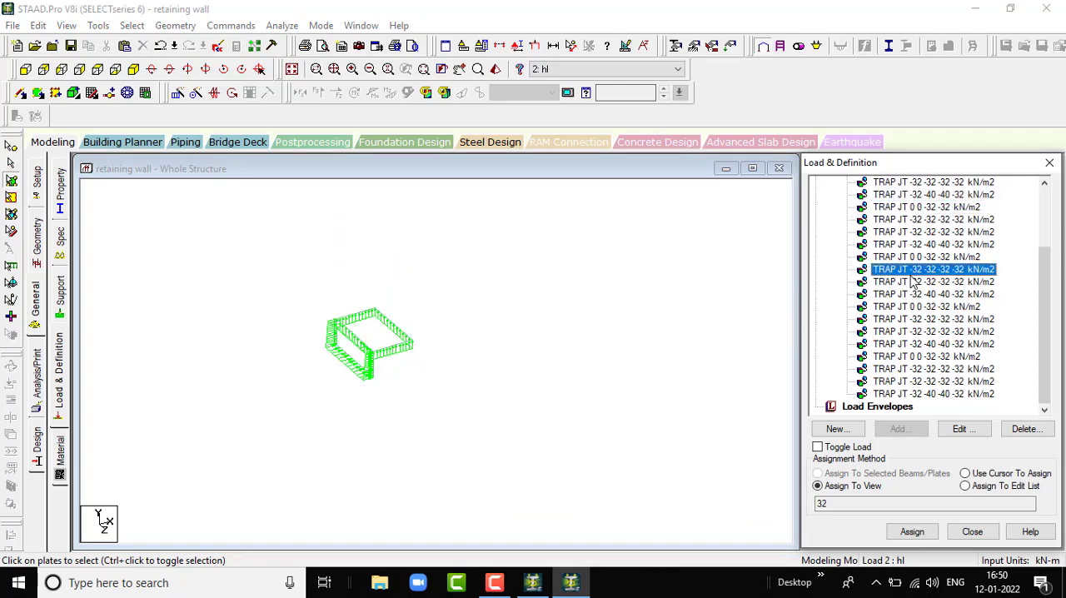
left_click(902, 321)
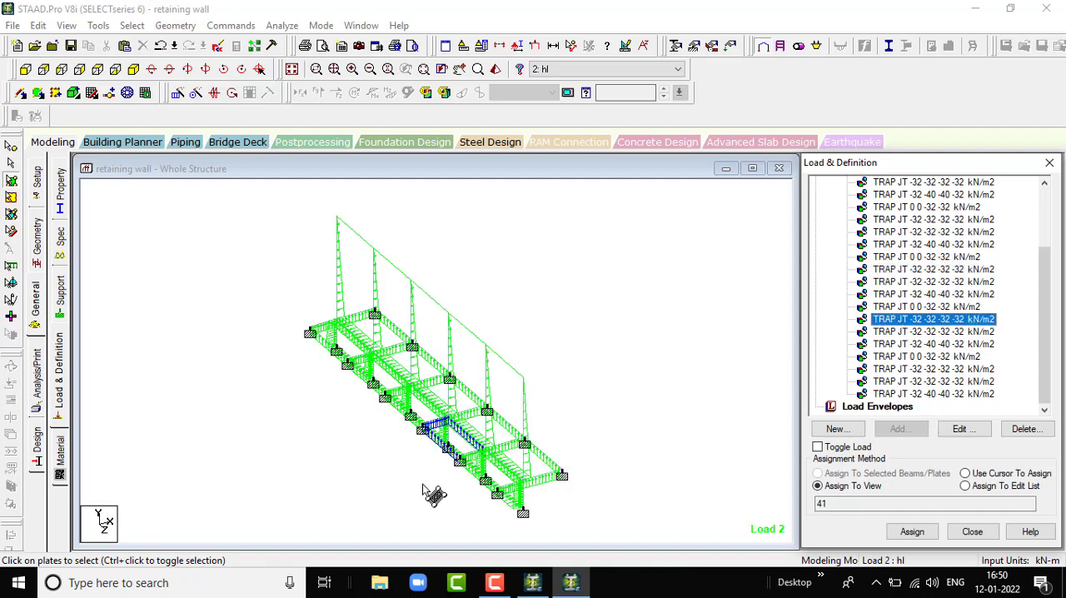
- Assign the CONCRETE material to all plates in the view and confirm the assignment
left_click(59, 457)
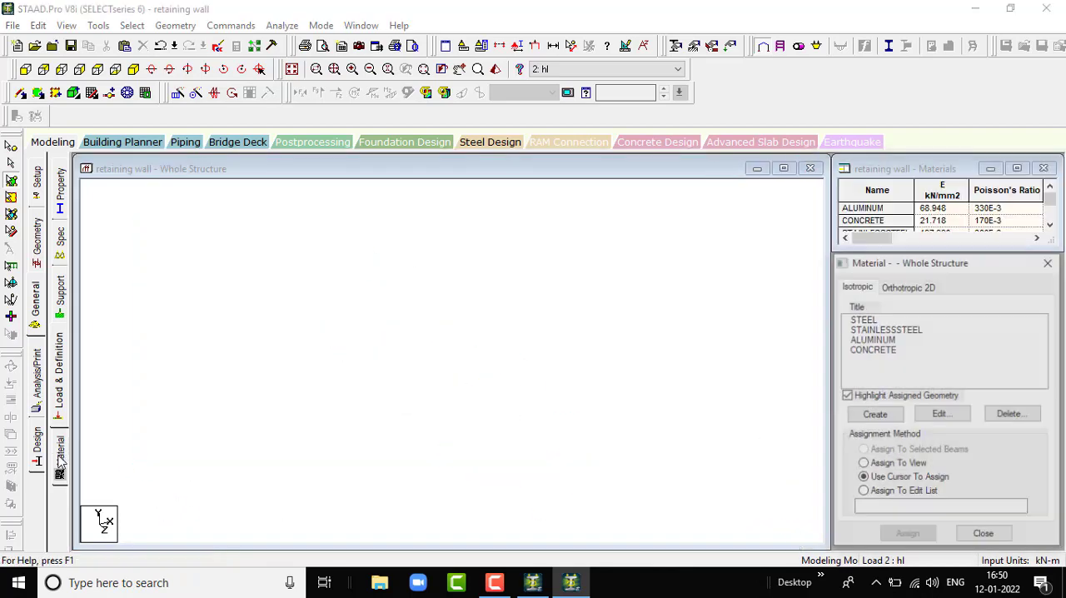
left_click(867, 341)
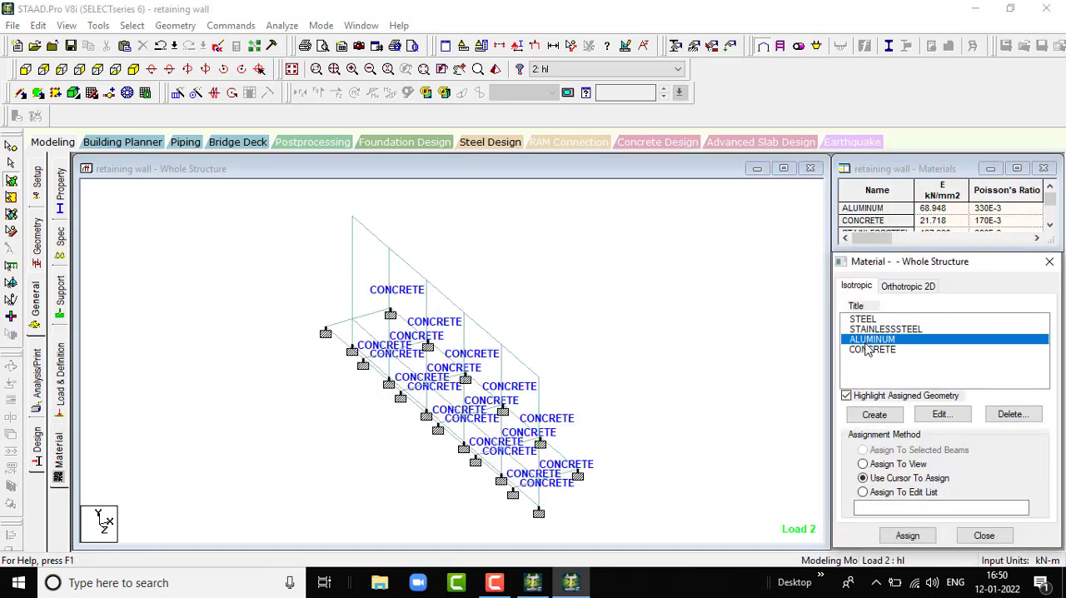
left_click(870, 349)
left_click(863, 464)
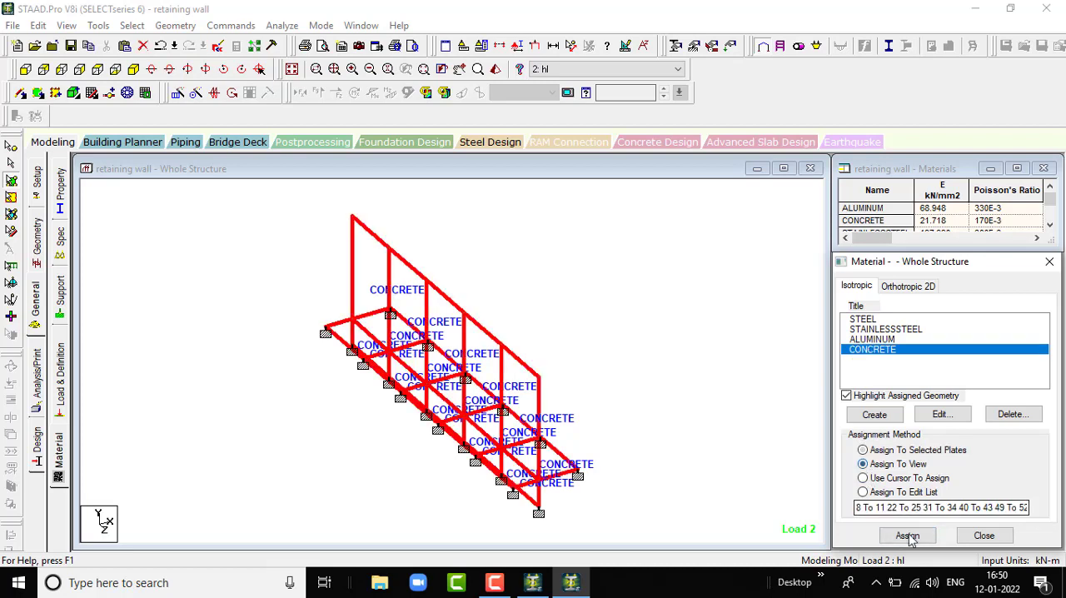
left_click(907, 535)
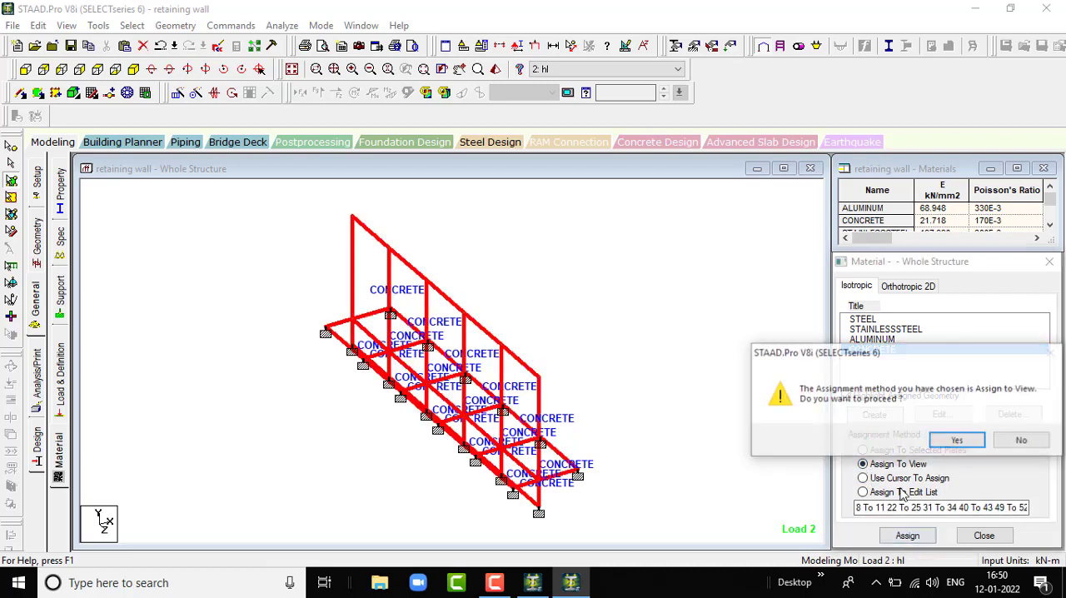
left_click(962, 441)
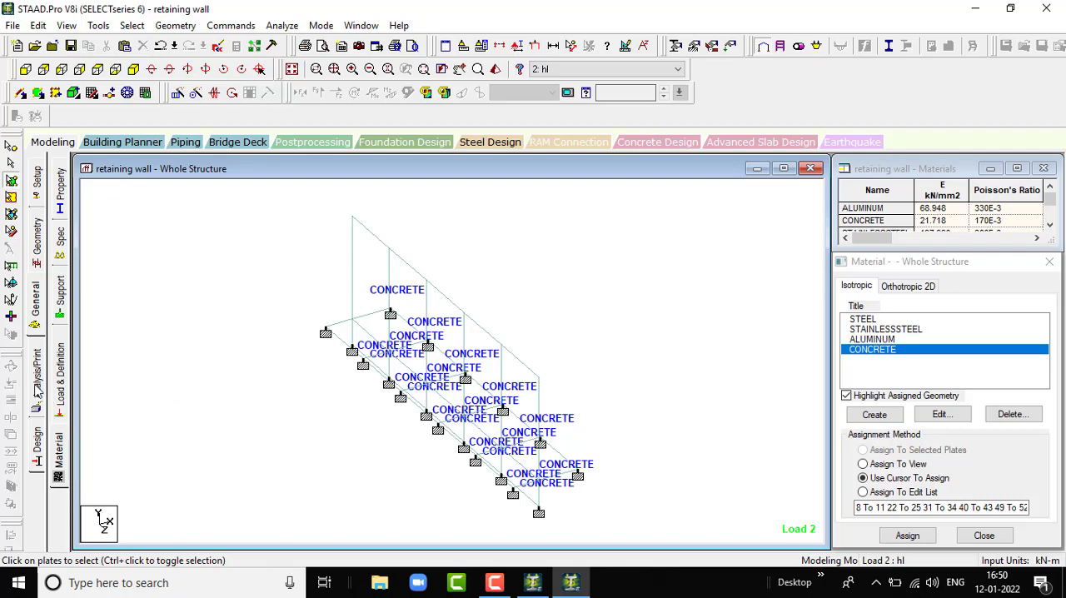
- Add a Perform Analysis command with the No Print option to the model
left_click(37, 388)
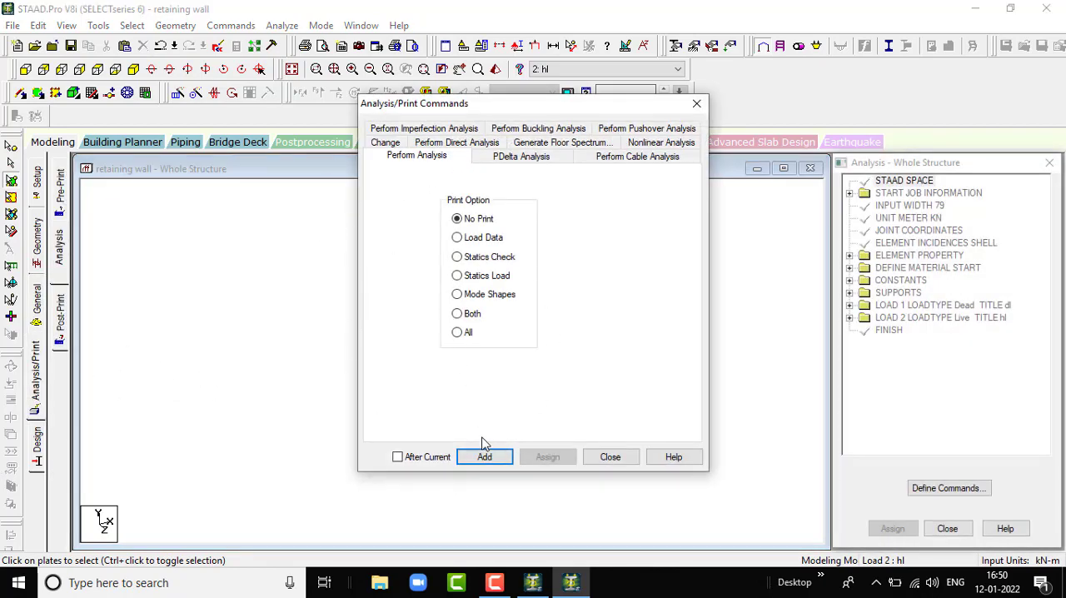
left_click(490, 463)
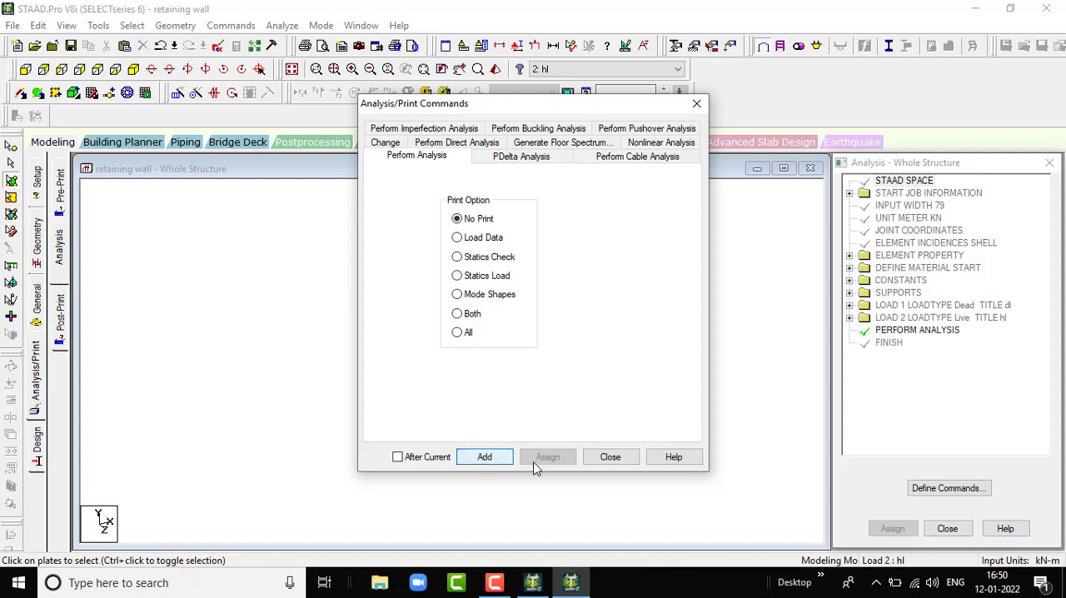
left_click(628, 461)
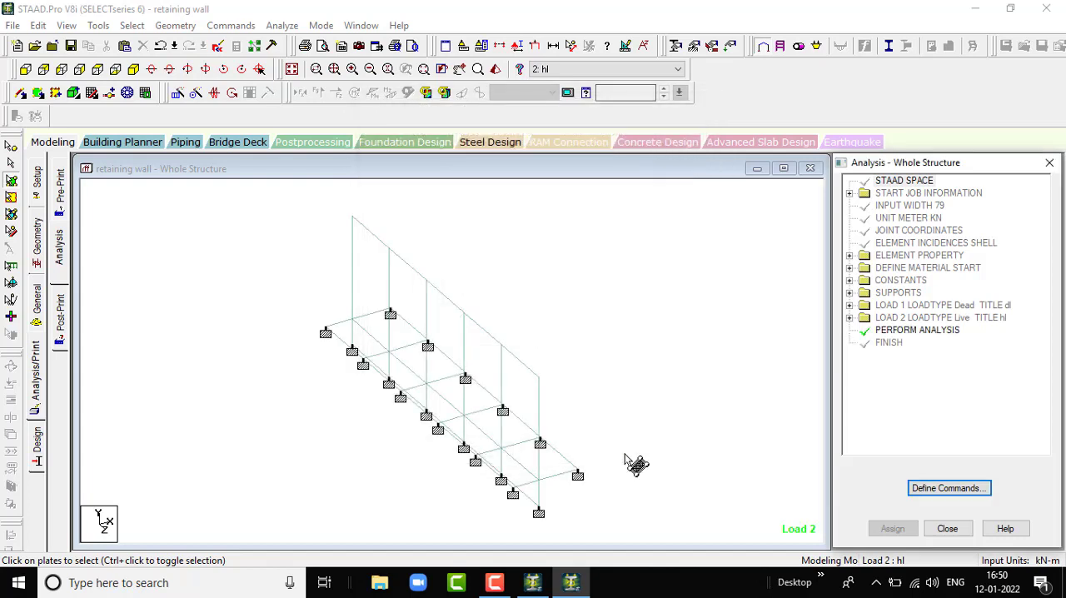
- Save the modified structure, run the analysis and stay in modeling mode when it finishes
left_click(281, 25)
left_click(299, 47)
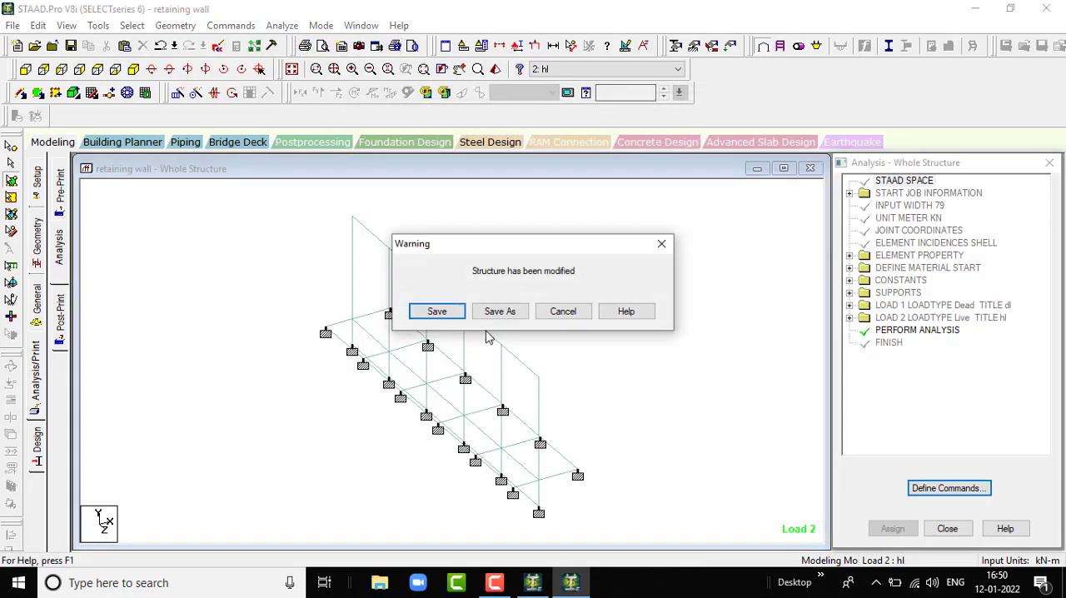
left_click(437, 312)
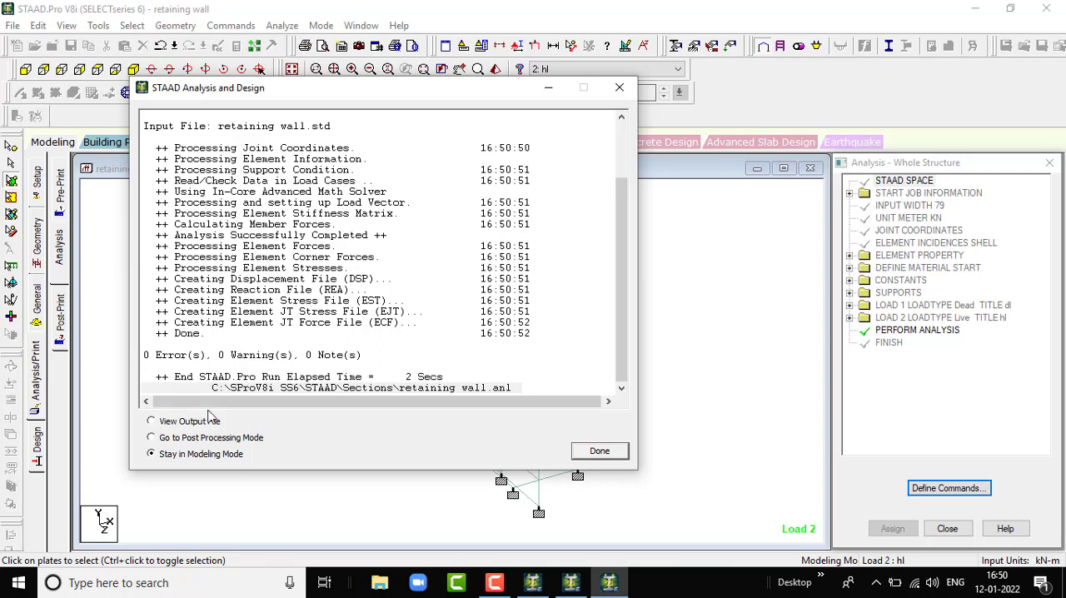
left_click(600, 451)
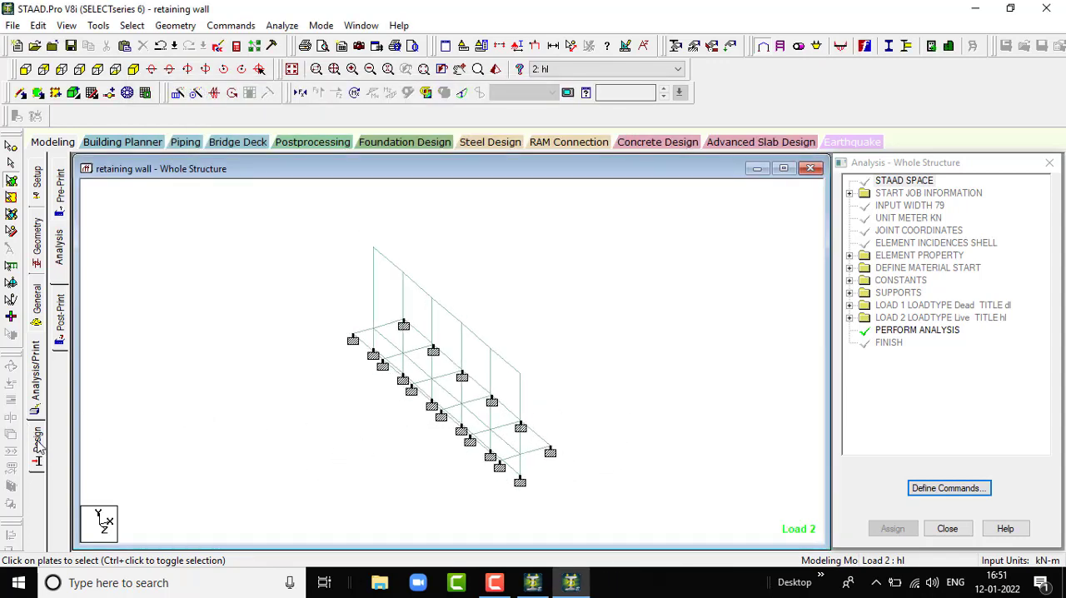
left_click(37, 444)
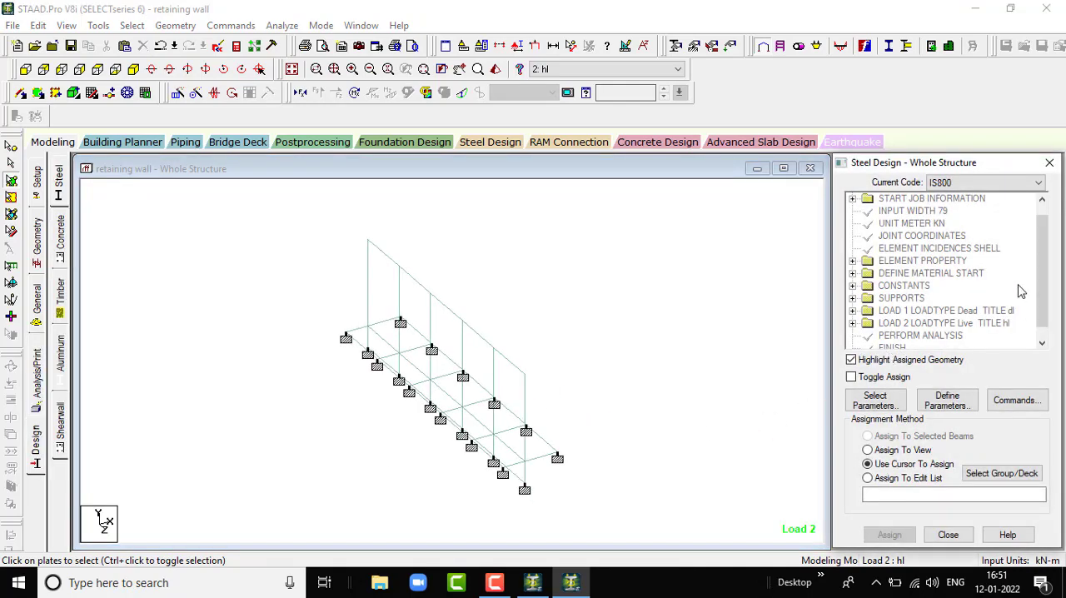
scroll(1021, 291, "down", 1)
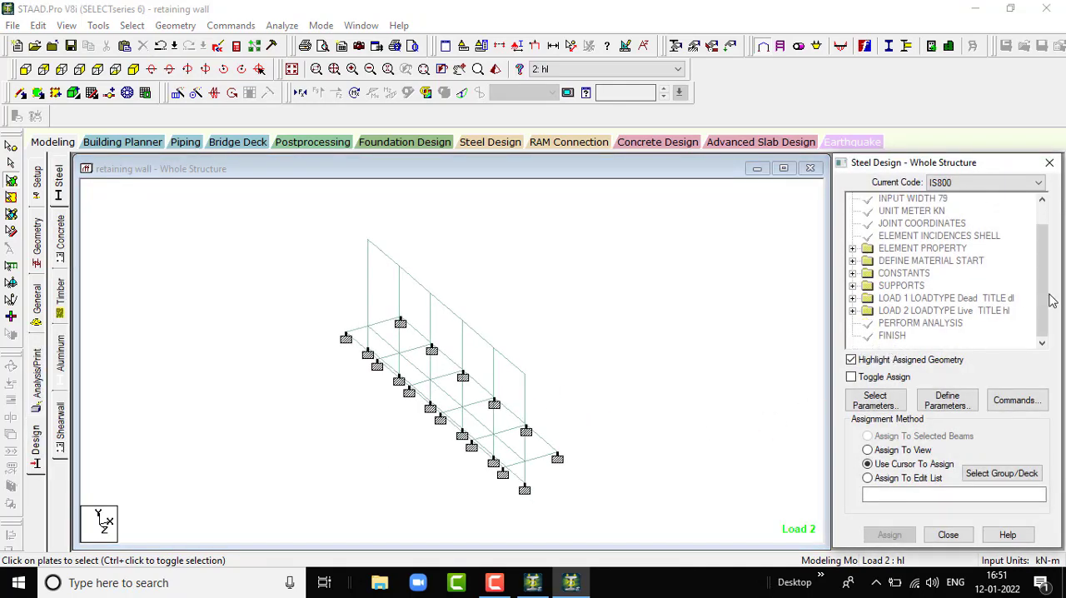
left_click(871, 405)
left_click(1051, 246)
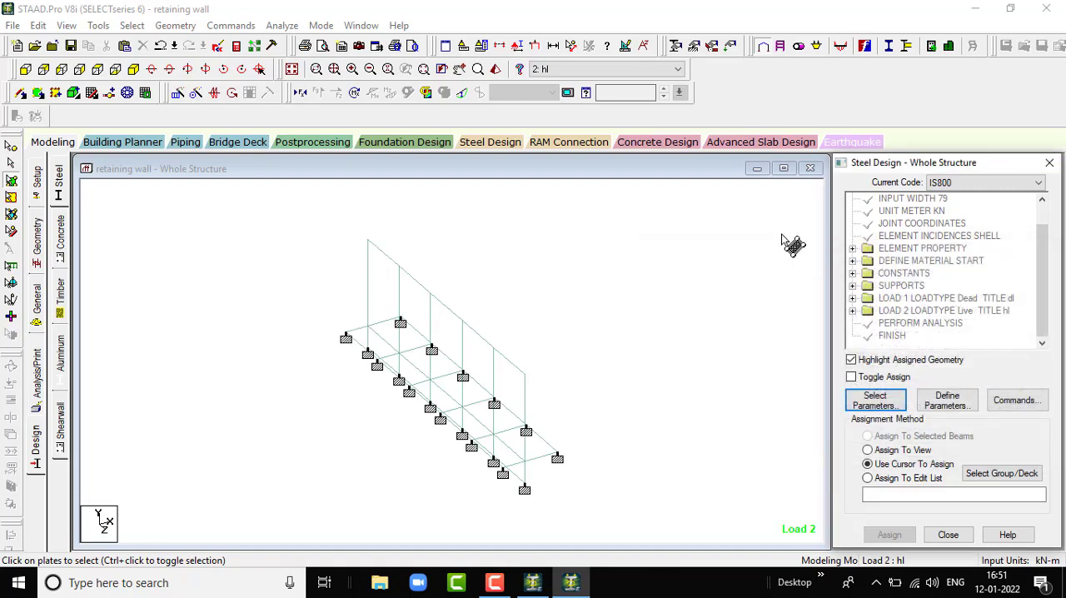
- Limit the IS456 concrete design parameters to Fc (compressive strength of concrete) and Fymain (yield strength for main reinforcement)
left_click(60, 240)
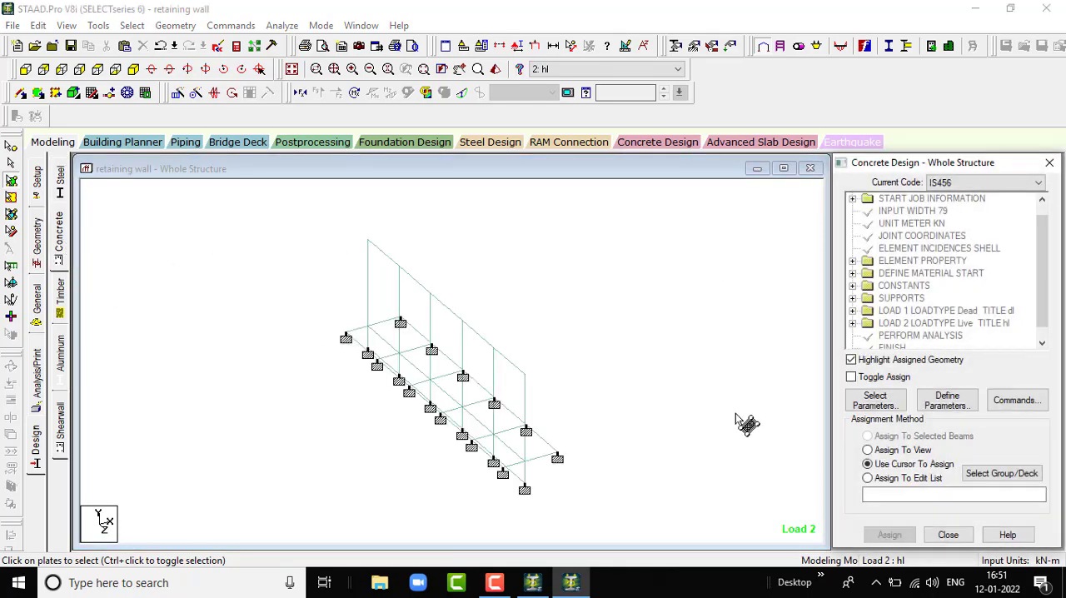
left_click(876, 404)
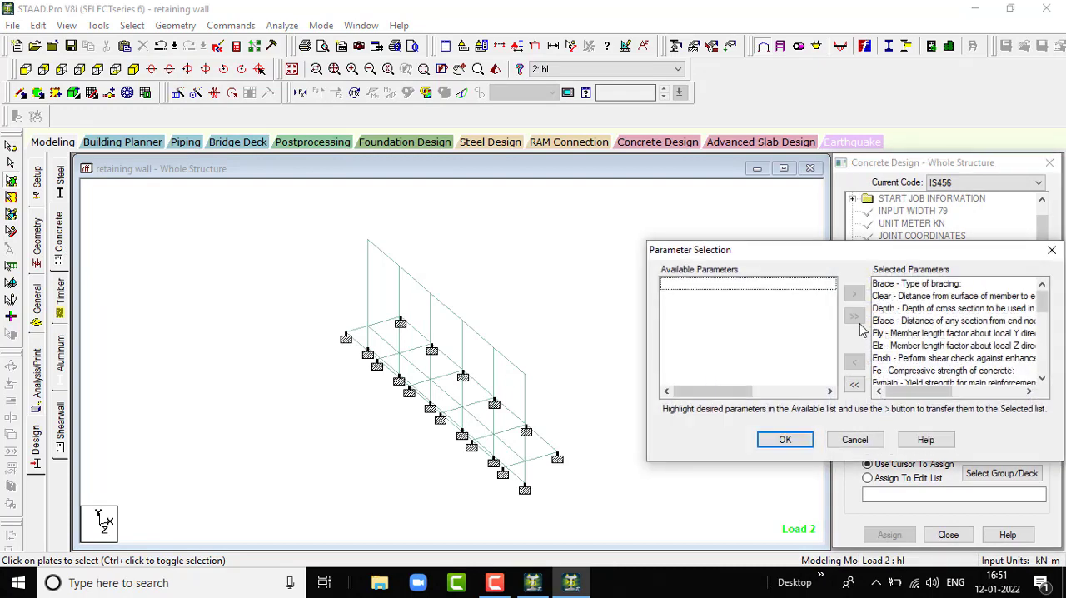
left_click(853, 384)
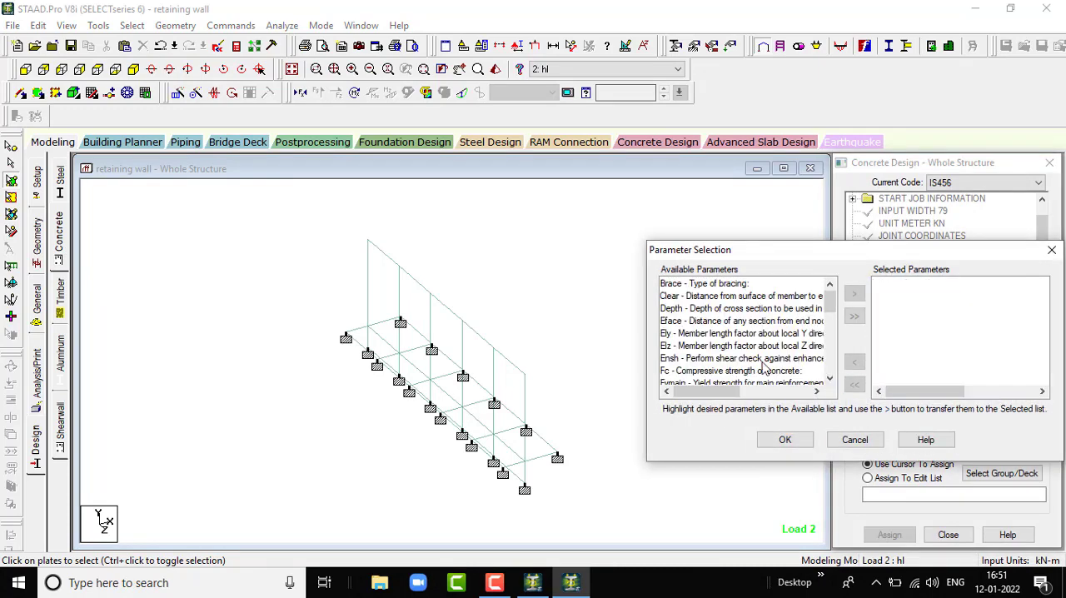
left_click(702, 371)
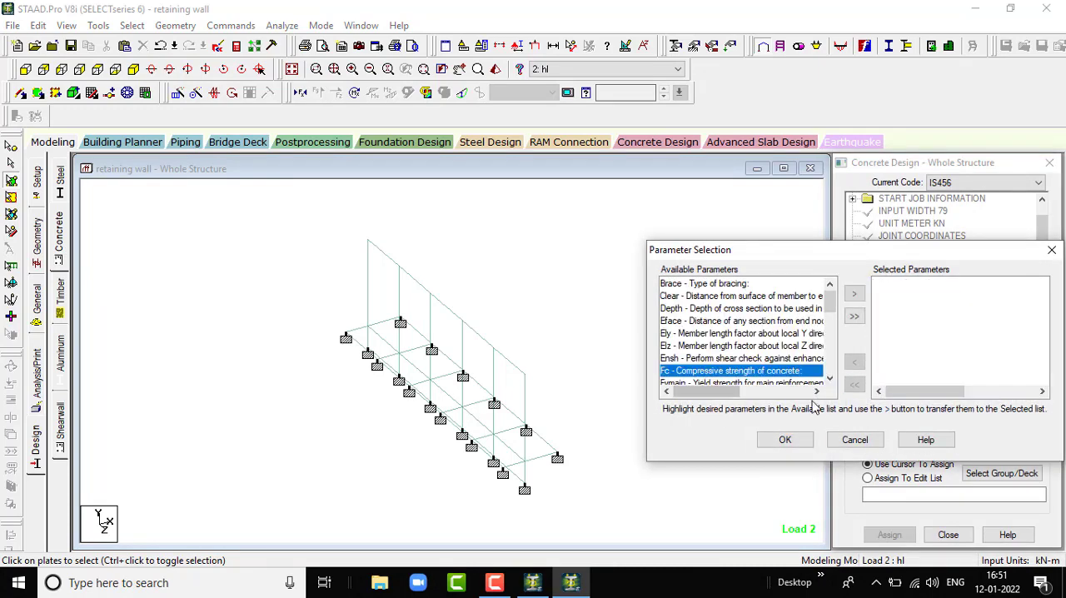
left_click(853, 295)
left_click(721, 371)
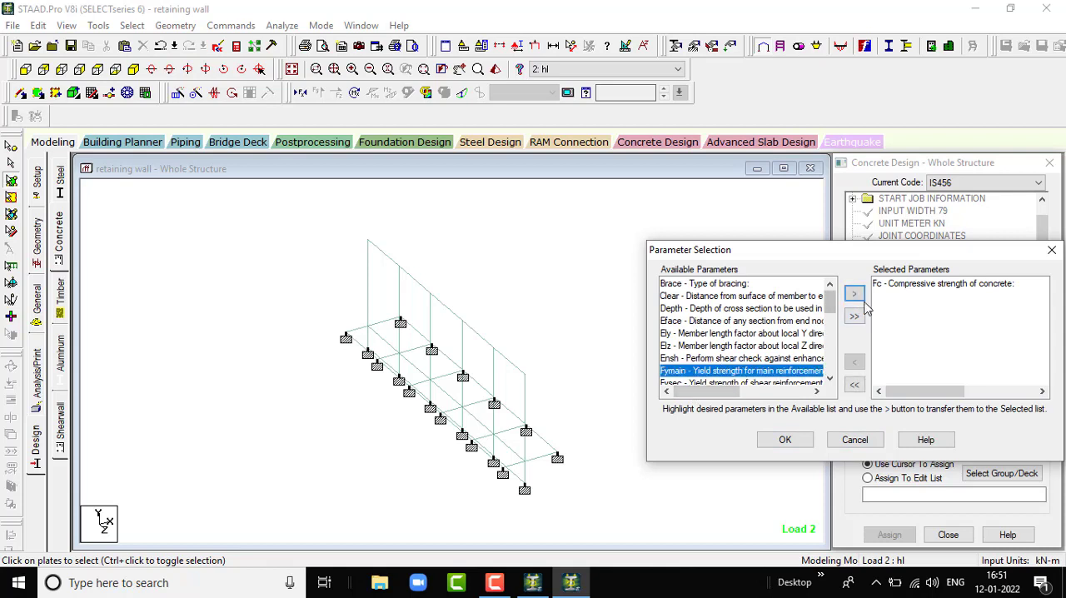
left_click(853, 294)
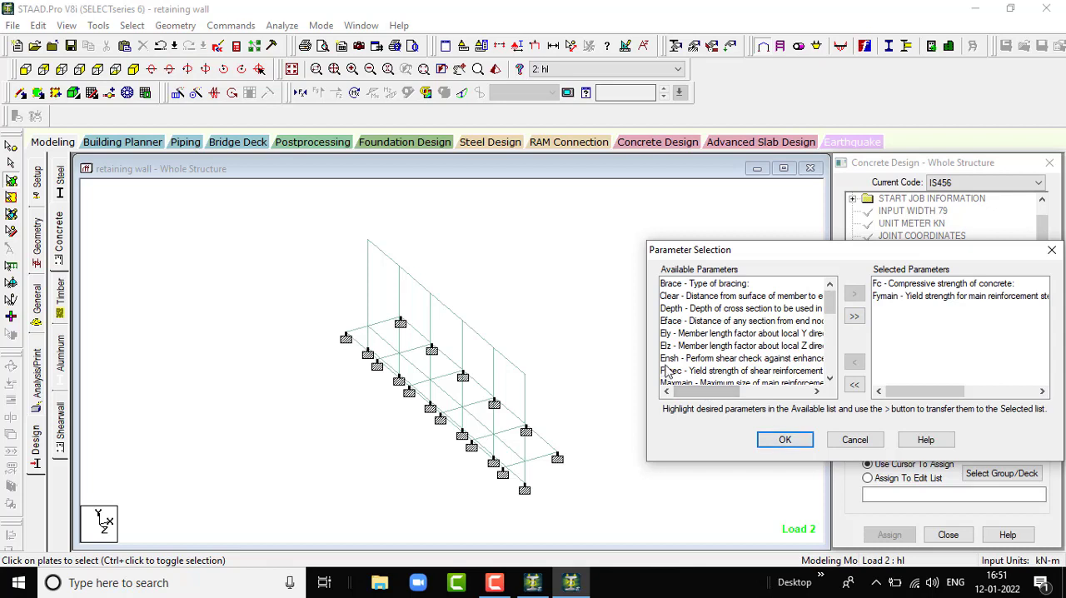
left_click(795, 440)
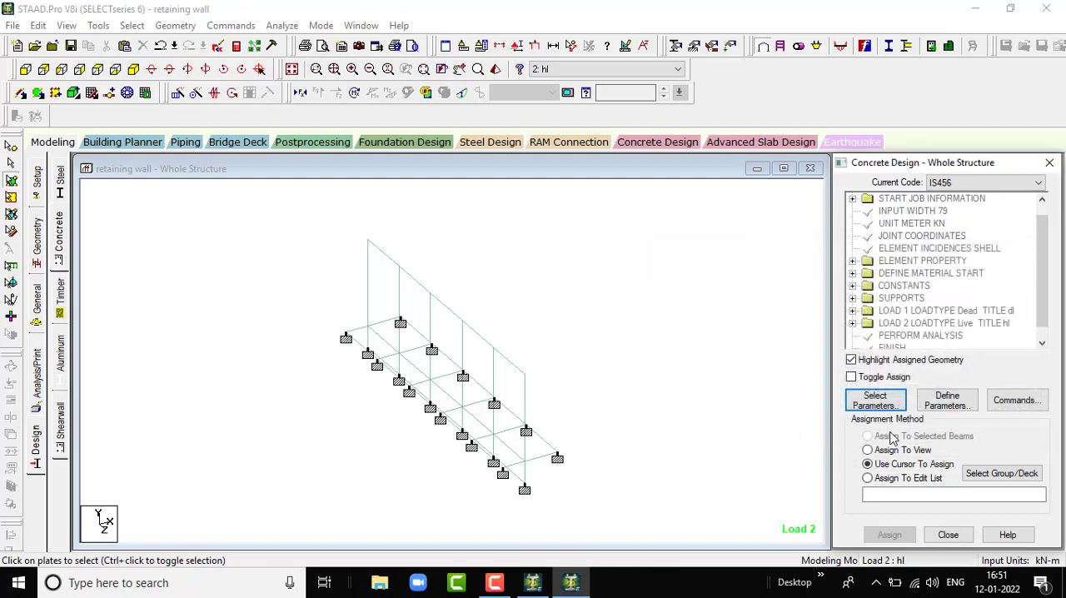
- Add the concrete design parameters FC 30000 kN/m2 and FYMAIN 500000 kN/m2 to the design commands
left_click(944, 403)
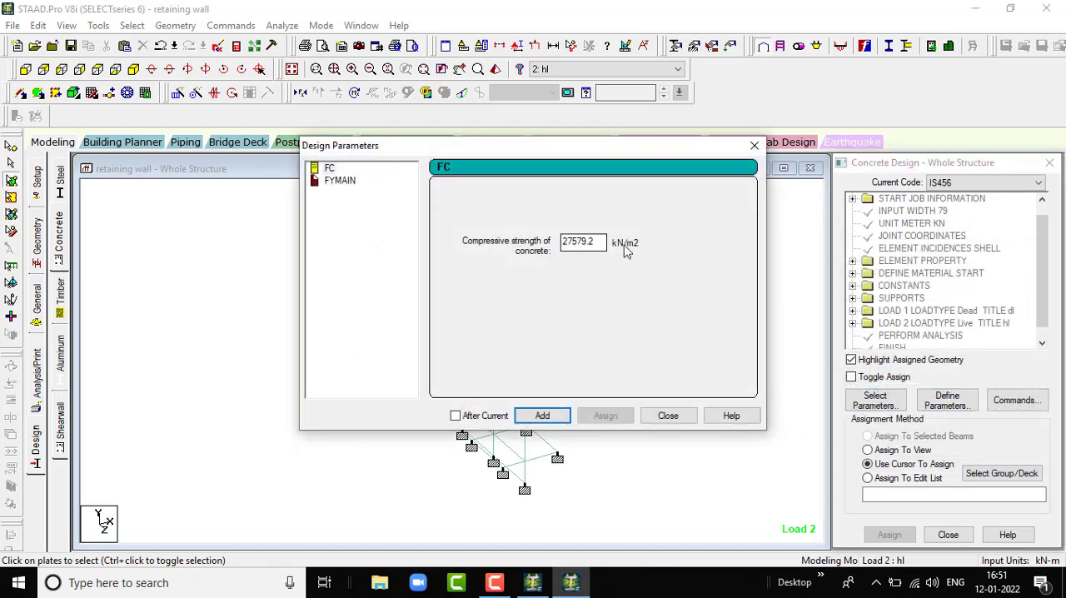
double_click(601, 242)
type("30000")
left_click(549, 416)
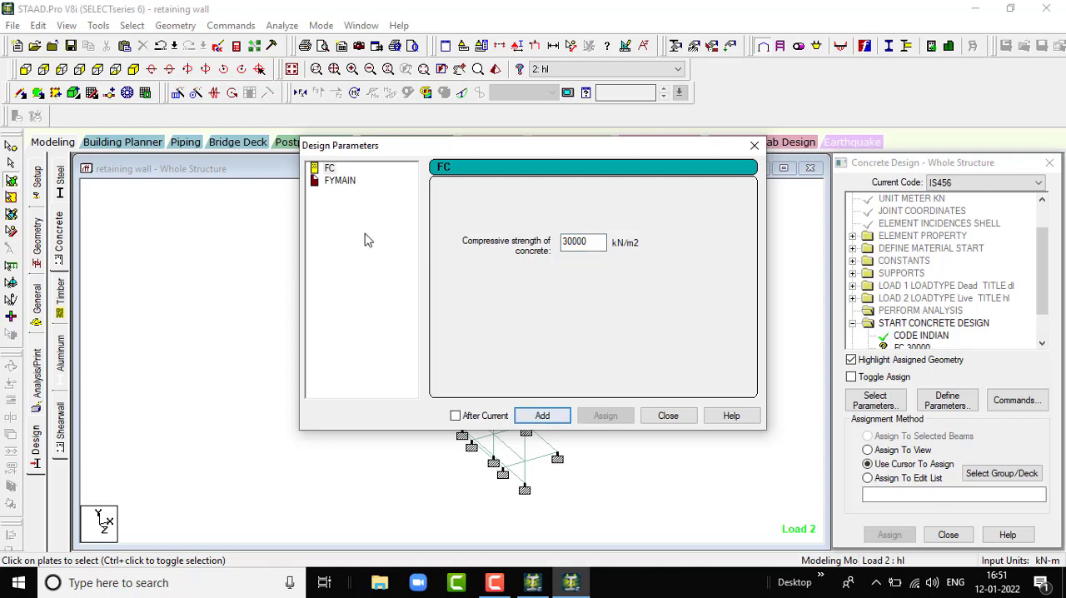
left_click(341, 181)
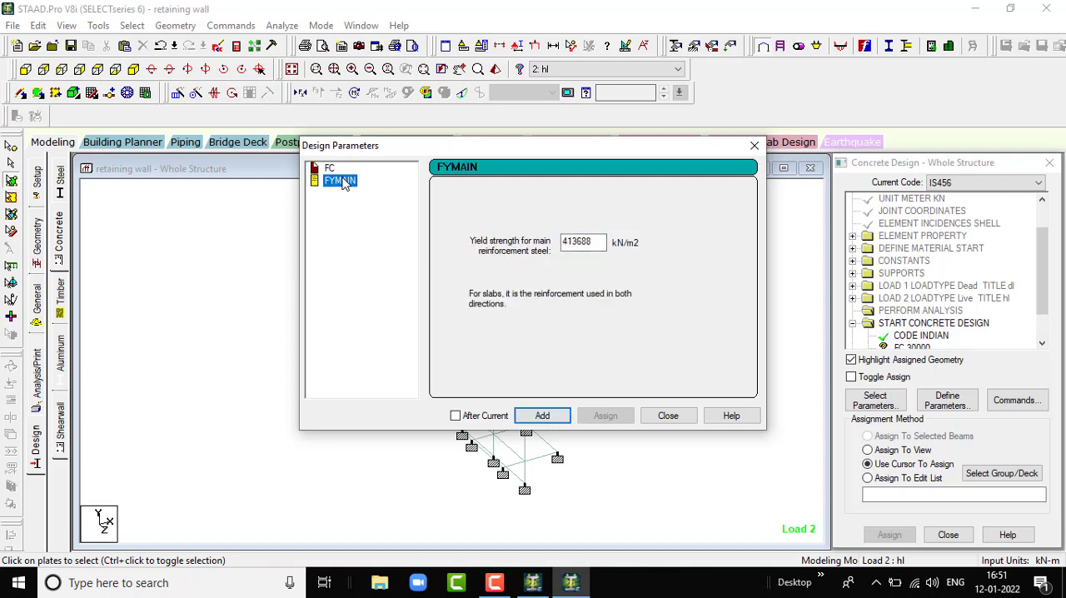
double_click(583, 242)
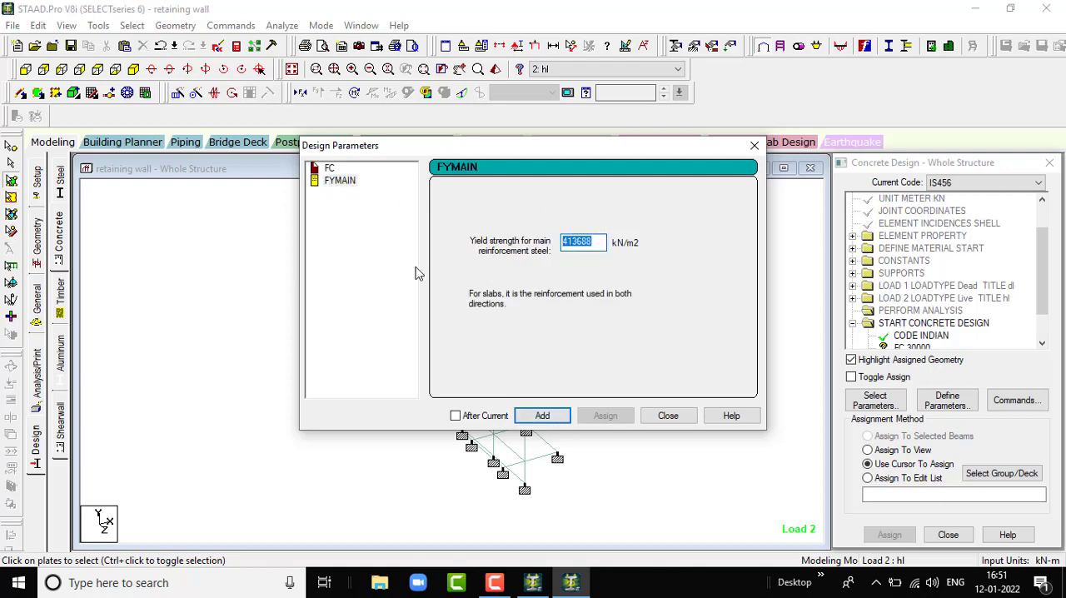
type("500000")
left_click(543, 416)
left_click(668, 415)
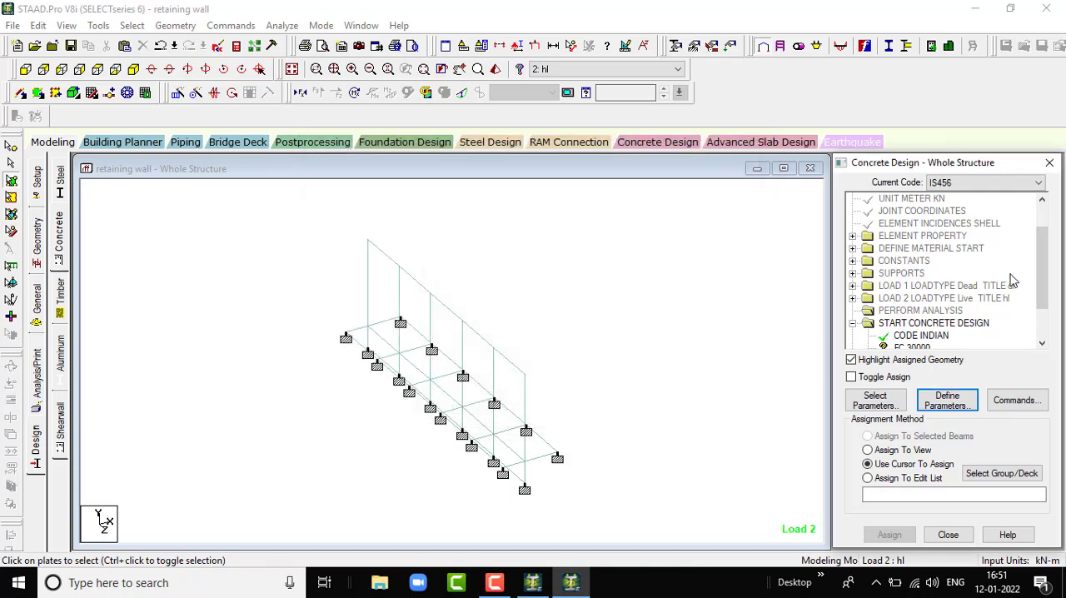
- Add the DESIGN SLAB/ELEMENT and TAKE OFF commands to the concrete design
scroll(914, 304, "down", 2)
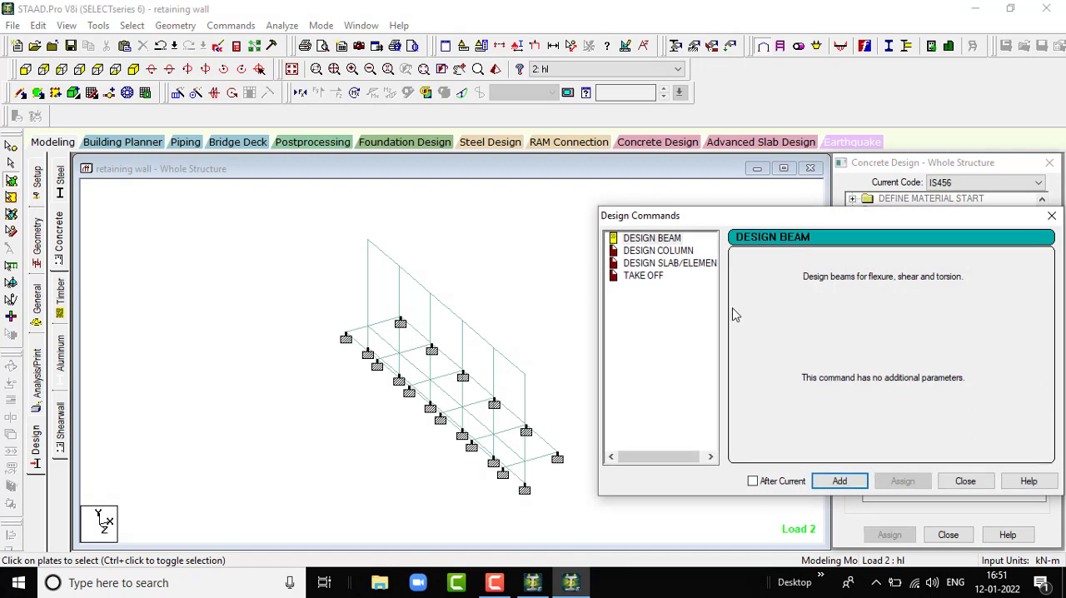
left_click(660, 263)
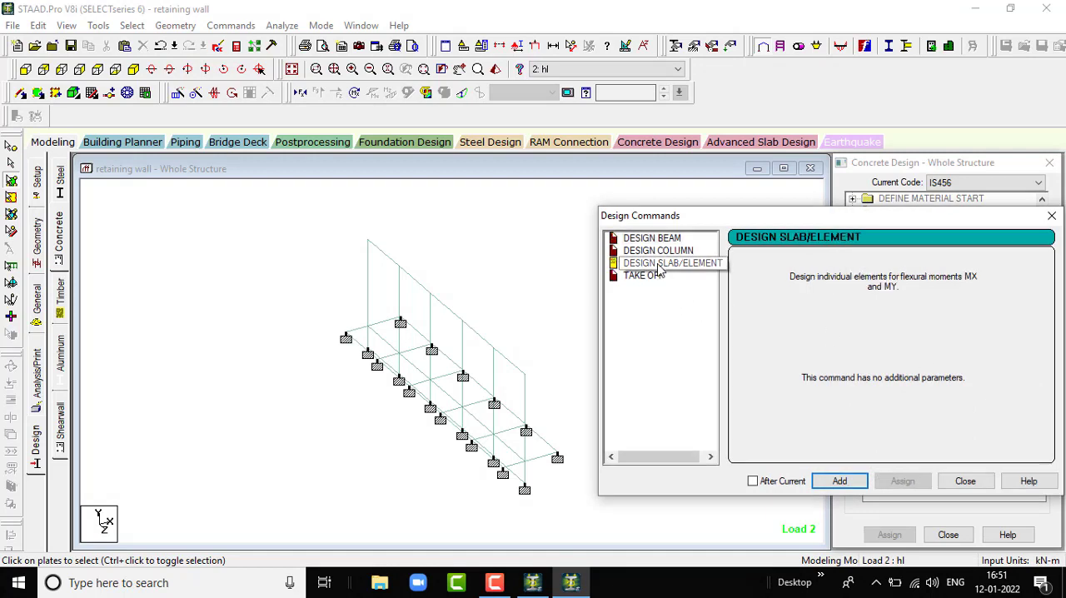
left_click(851, 479)
left_click(643, 276)
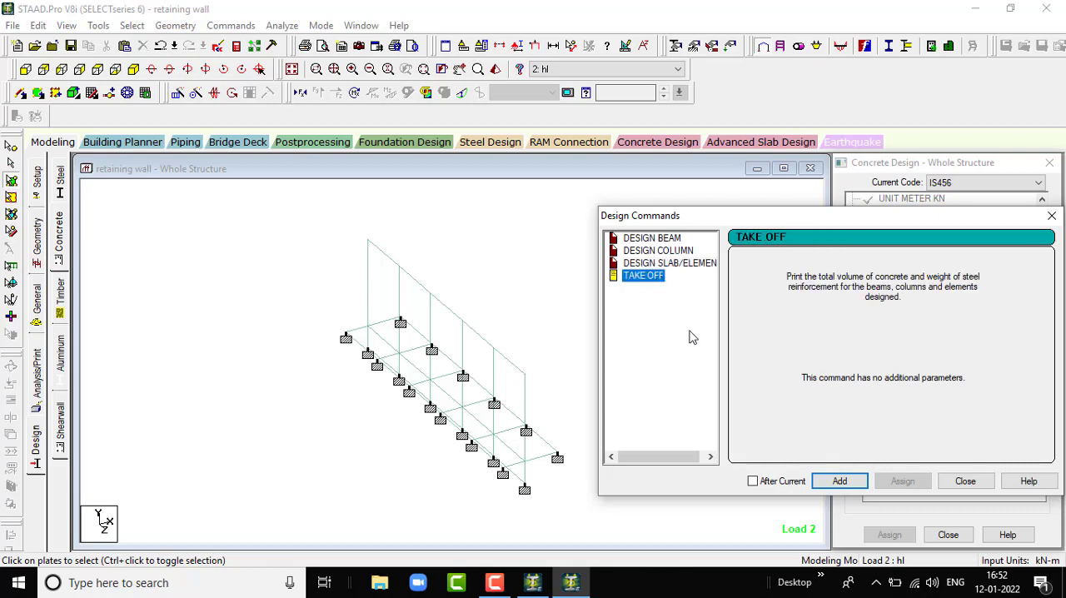
left_click(843, 481)
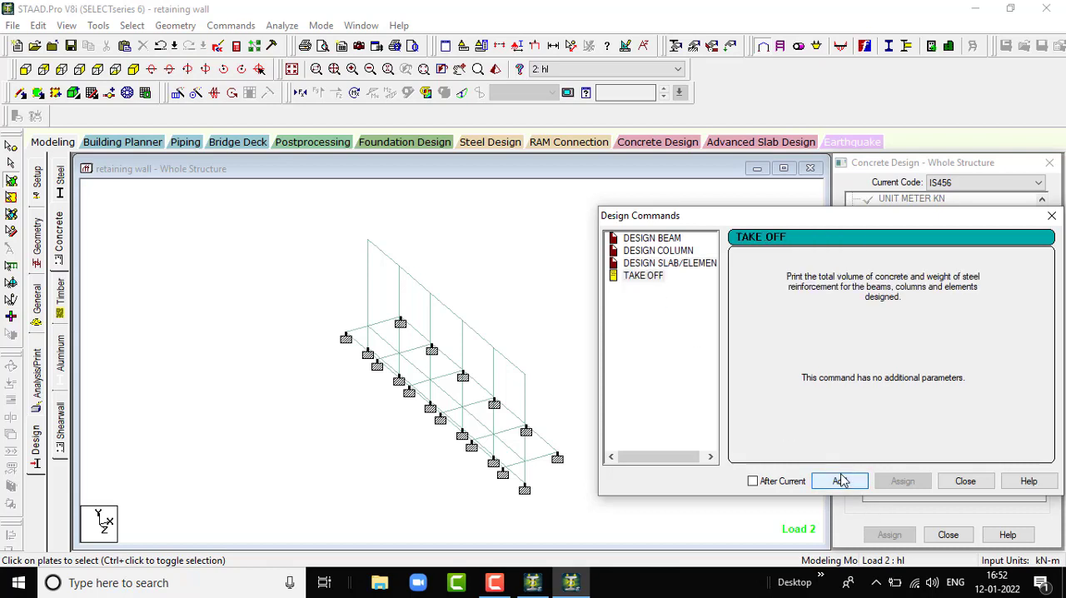
left_click(965, 481)
scroll(1049, 293, "down", 2)
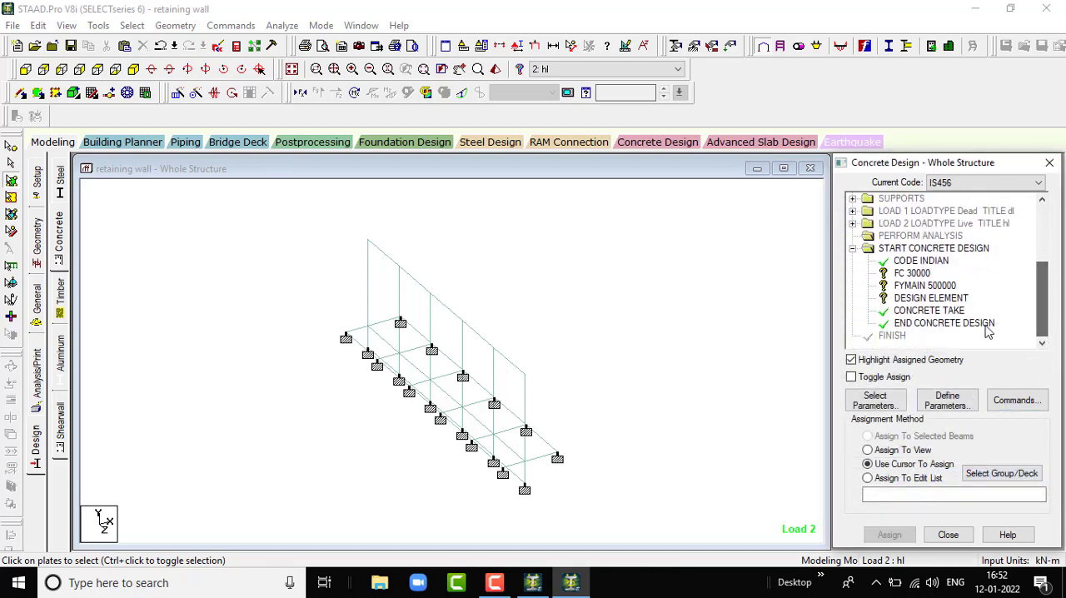
- Assign the FC 30000 and FYMAIN 500000 concrete design parameters to the entire retaining wall using Assign To View
left_click(917, 274)
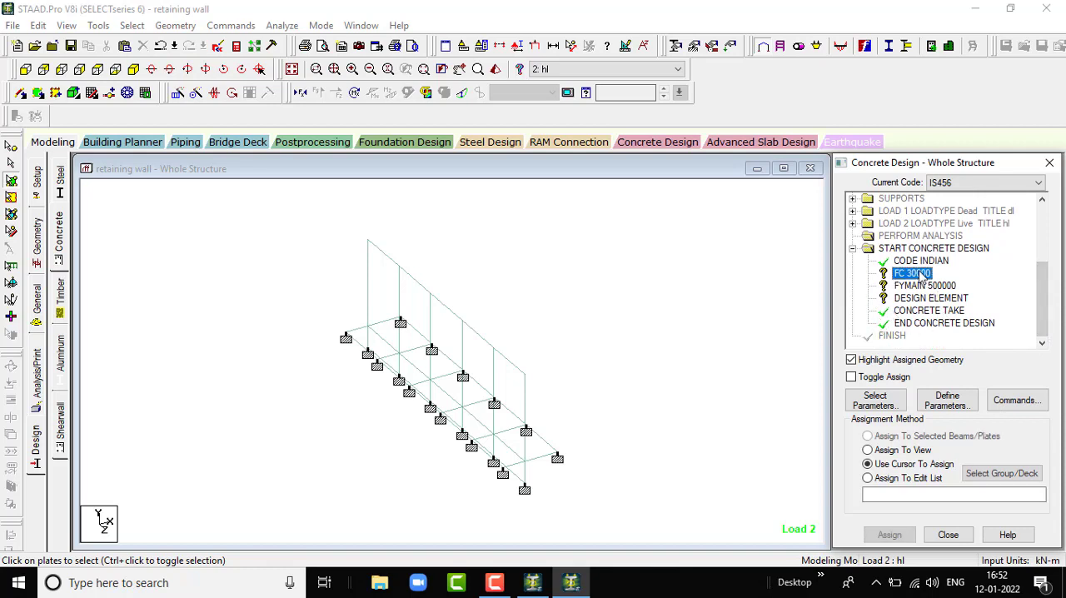
left_click(868, 450)
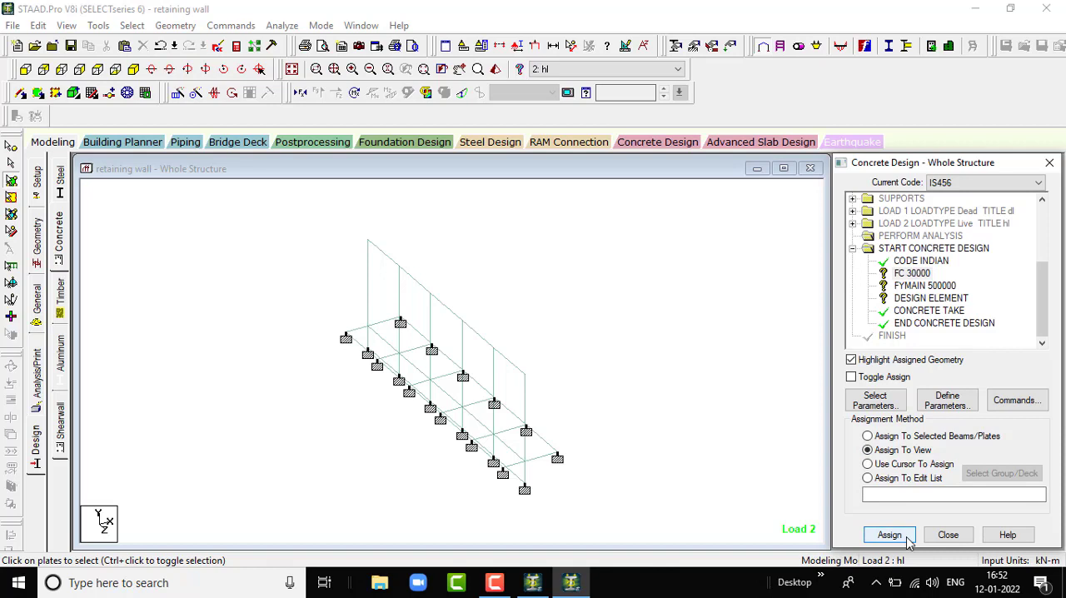
left_click(889, 535)
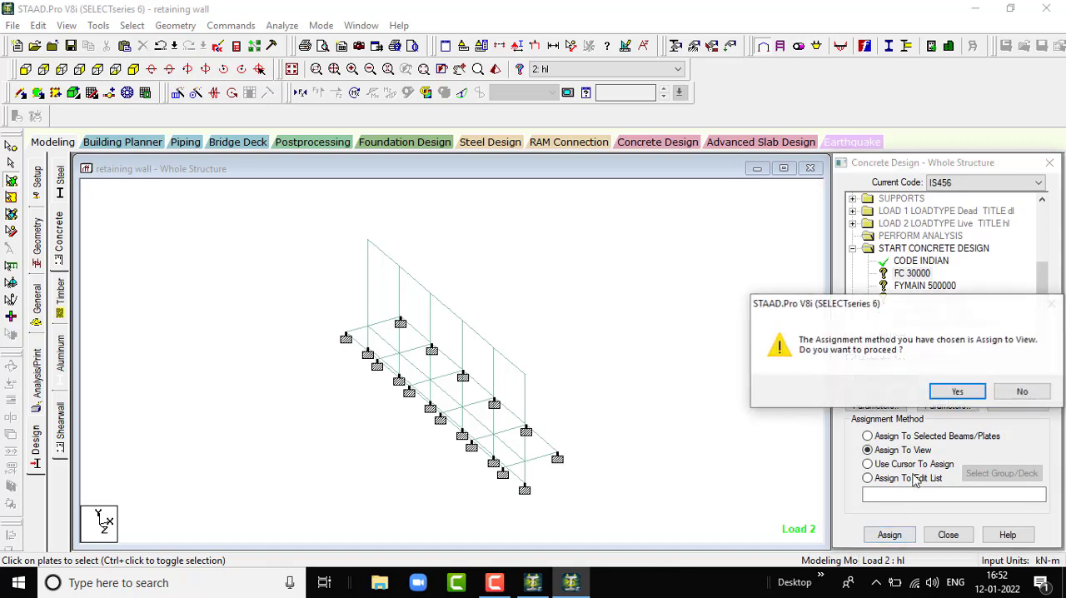
left_click(950, 389)
left_click(908, 285)
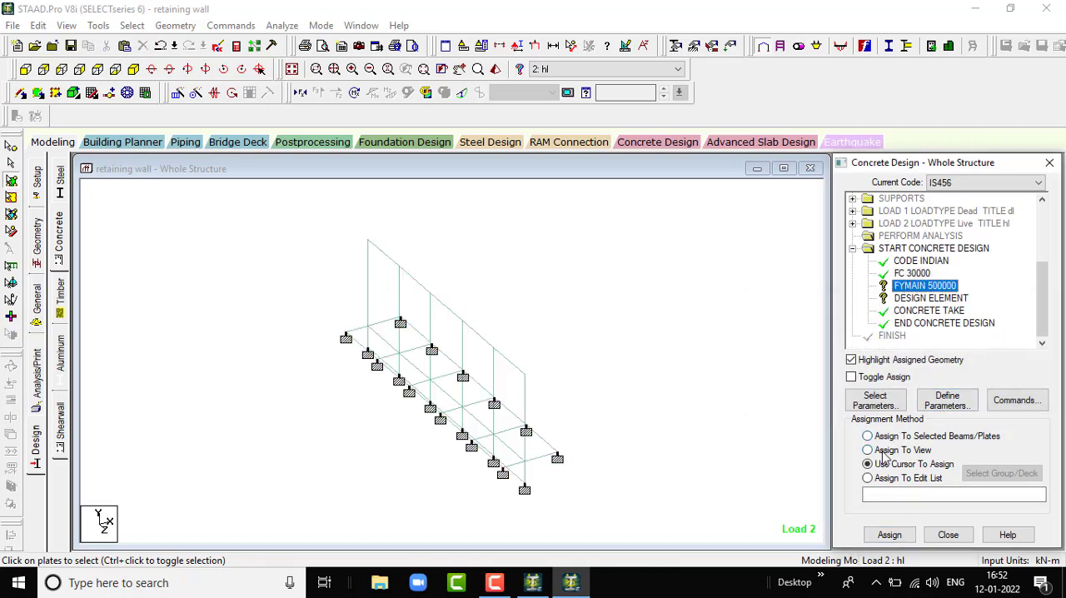
left_click(883, 451)
left_click(887, 535)
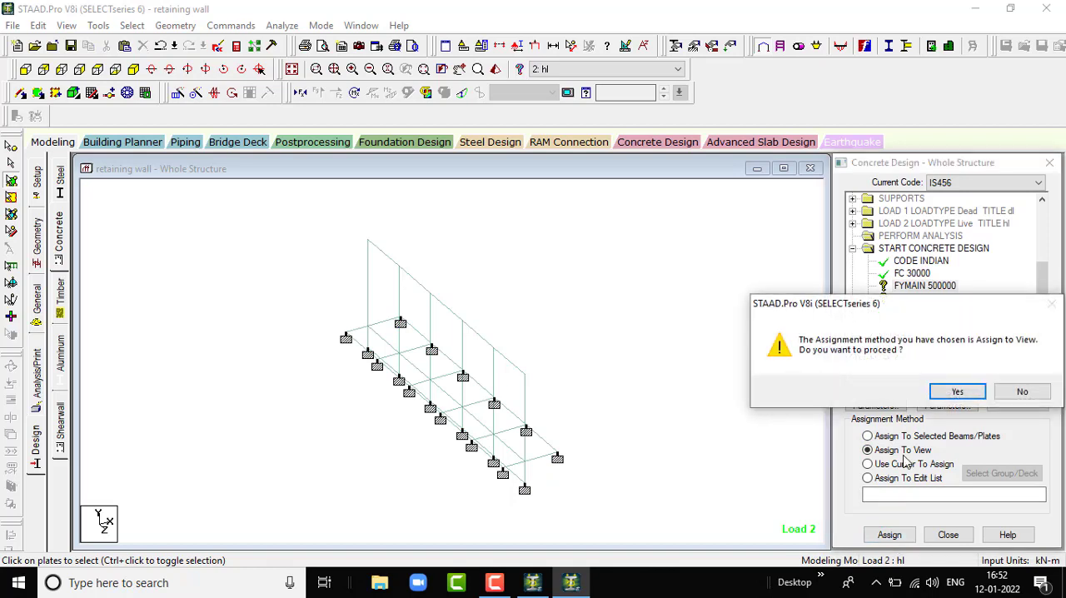
left_click(955, 393)
- Assign the DESIGN ELEMENT command to all plates of the retaining wall using Assign To View
left_click(923, 298)
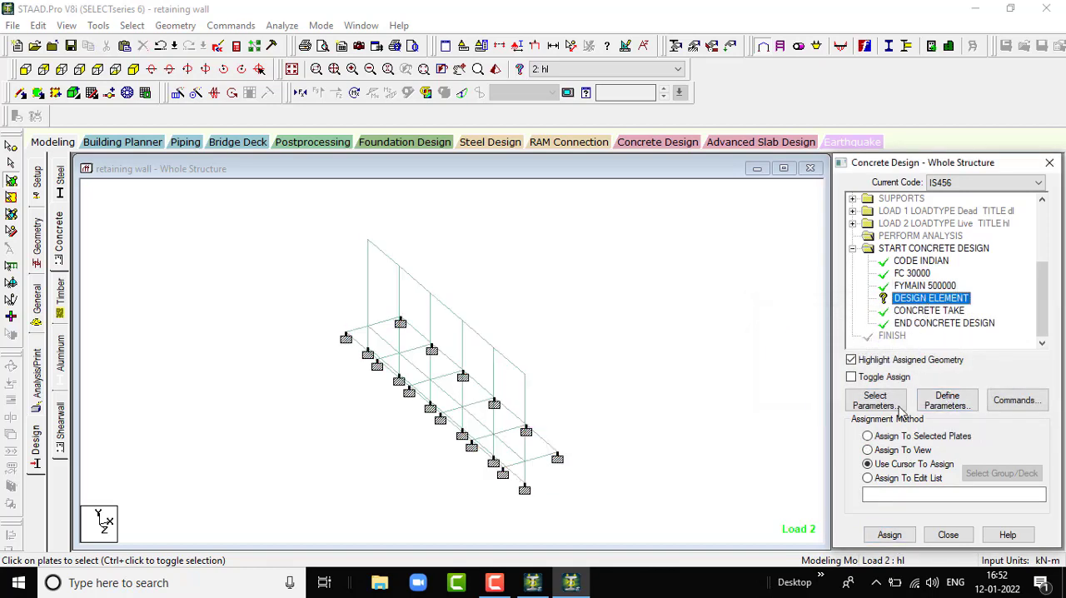
left_click(875, 450)
left_click(884, 535)
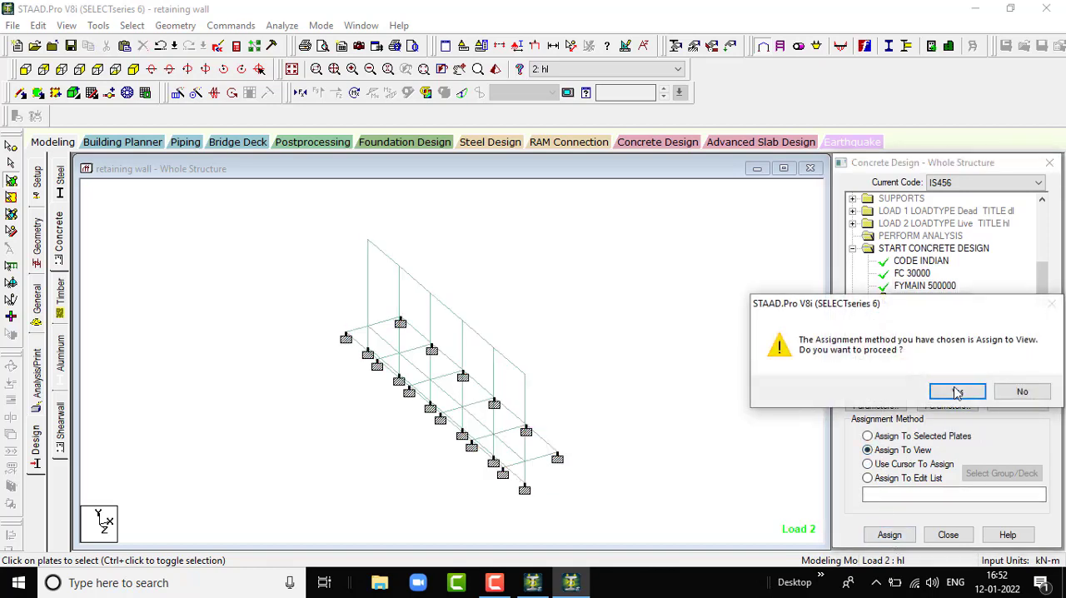
left_click(957, 393)
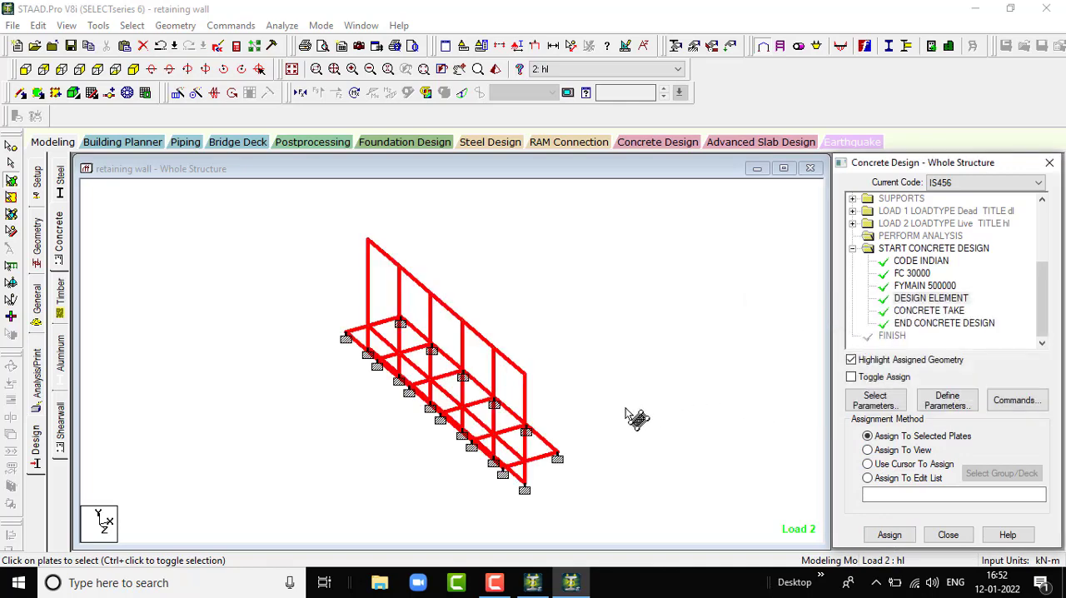
- Add another Perform Analysis command with the No Print option after the concrete design block
left_click(36, 379)
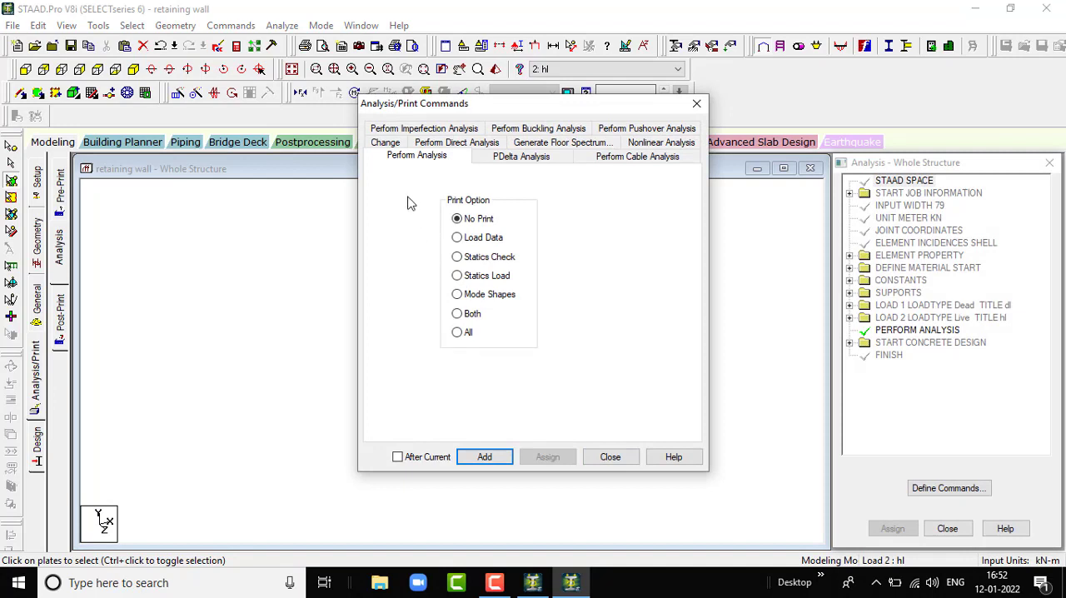
left_click(485, 457)
left_click(610, 459)
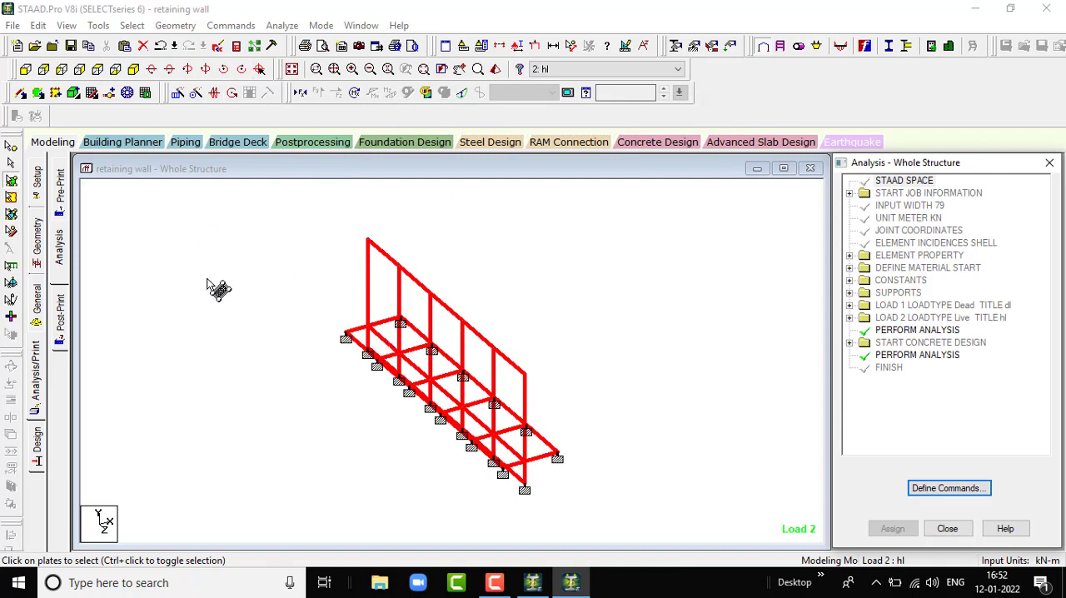
- Save the structure, run the analysis with the concrete design and stay in modeling mode when it finishes
left_click(281, 26)
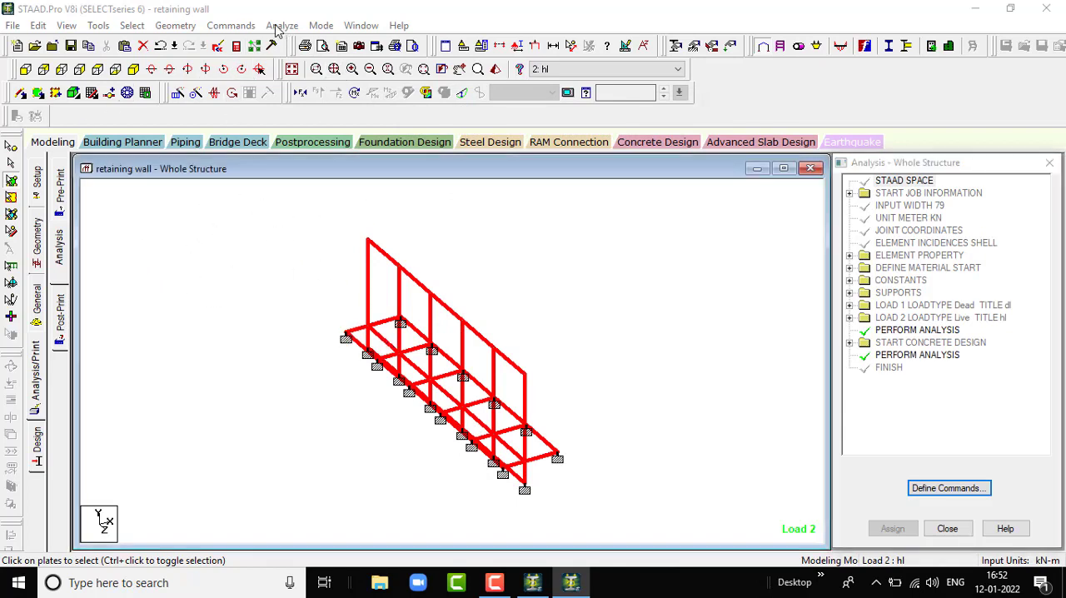
left_click(288, 45)
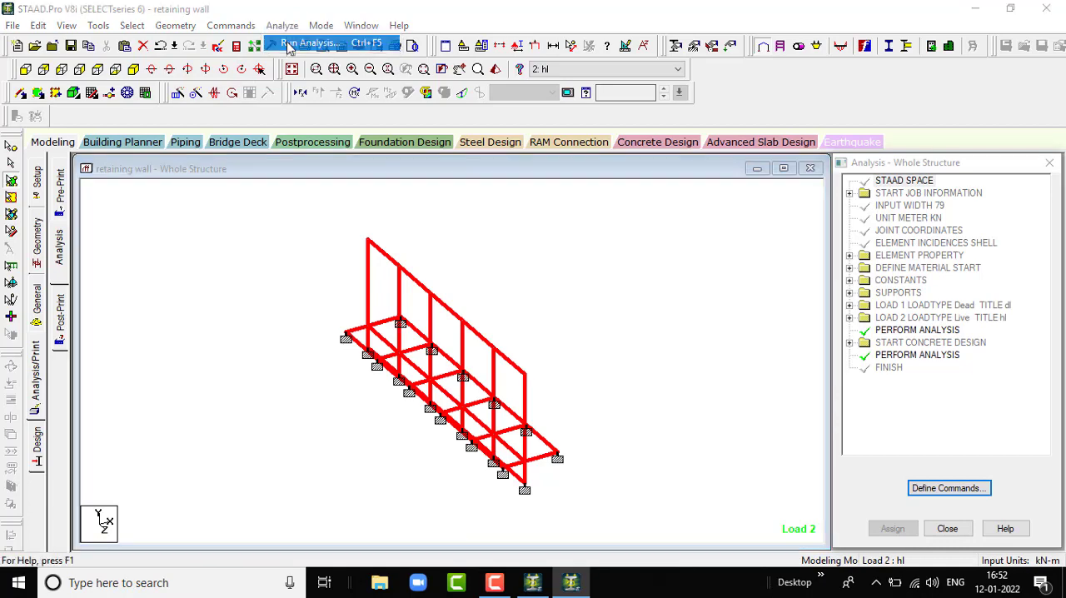
left_click(437, 328)
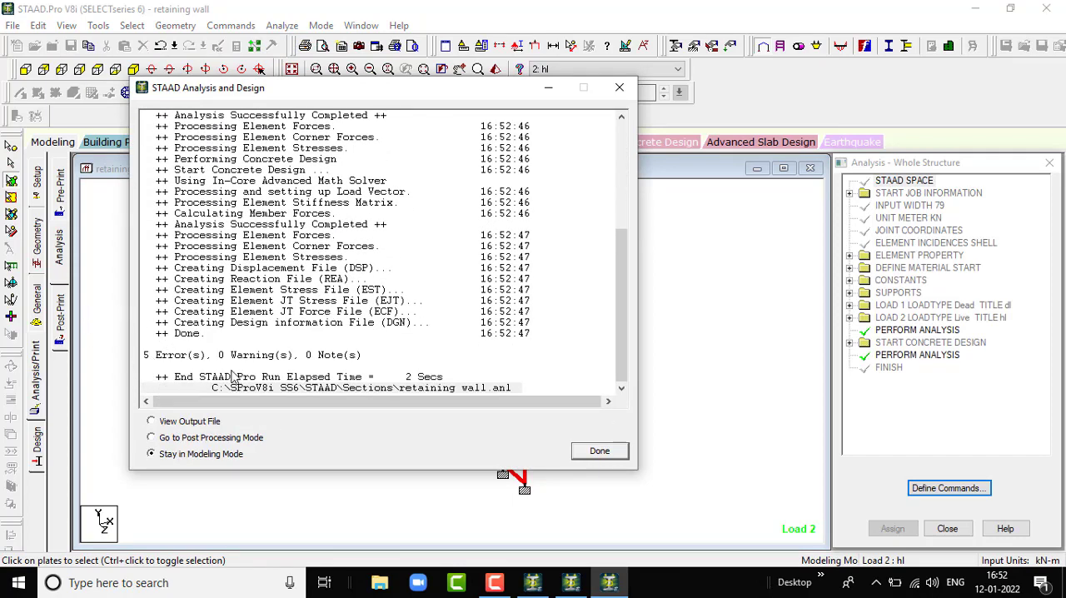
left_click(597, 455)
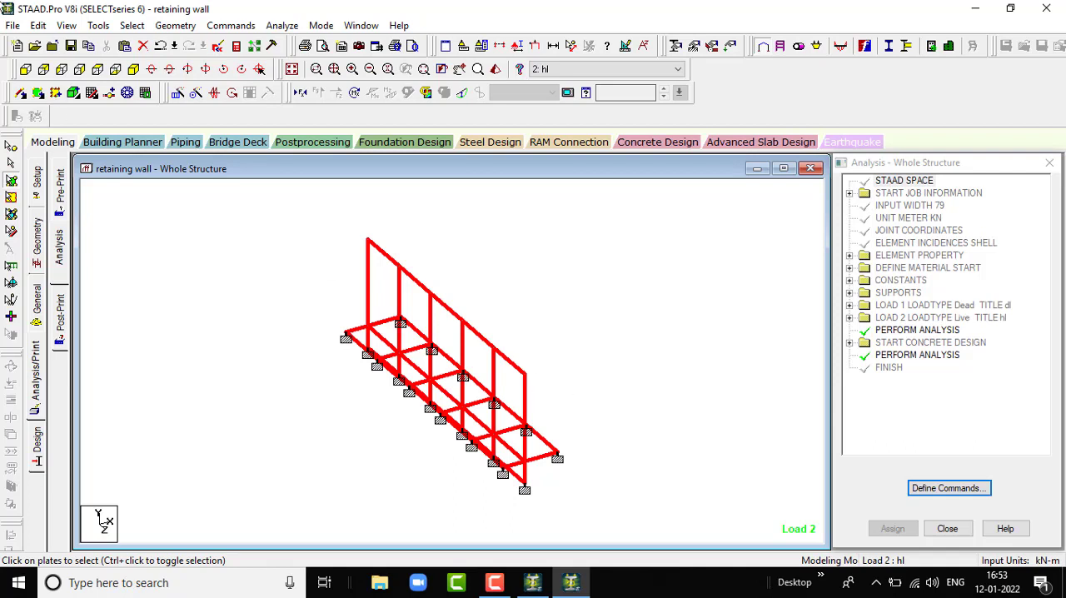
- Run the analysis again and open the output file when it finishes
left_click(281, 25)
left_click(329, 43)
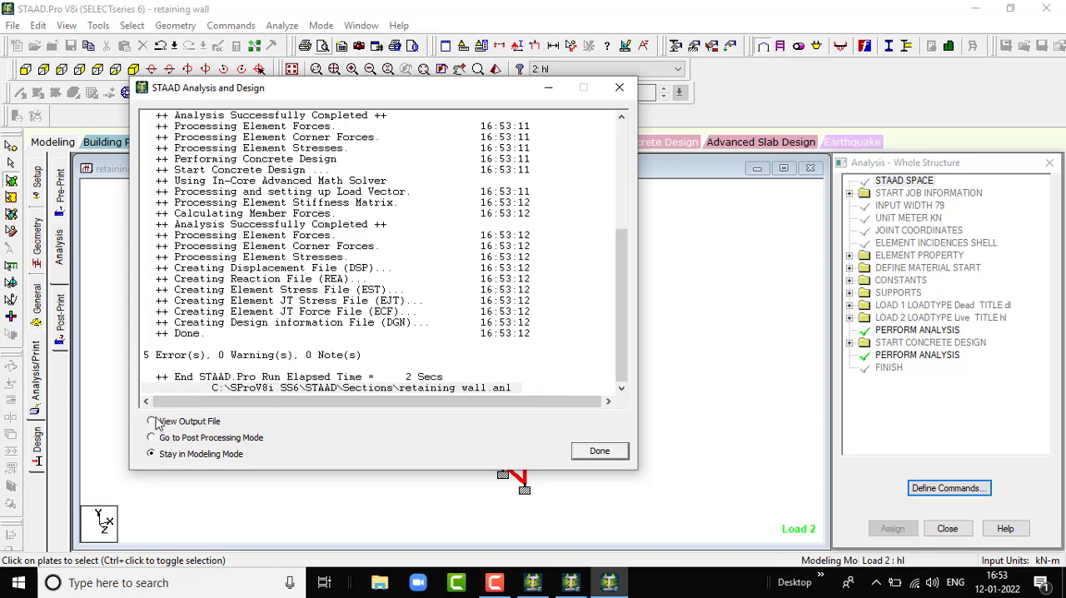
left_click(598, 452)
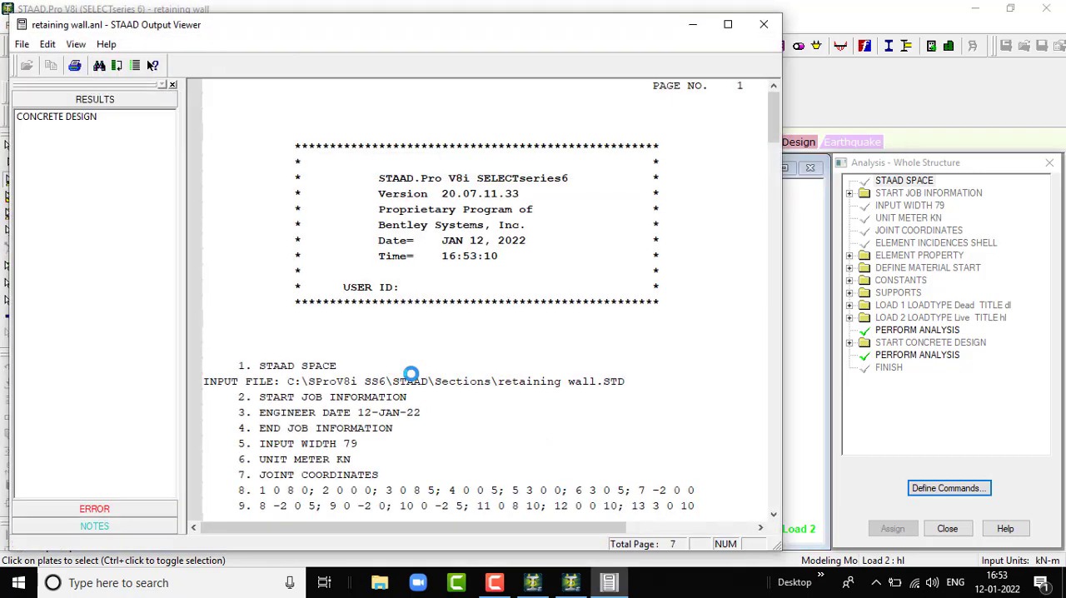
- Examine each design error listed in the output file and its element design summary, and close the output viewer
left_click(124, 509)
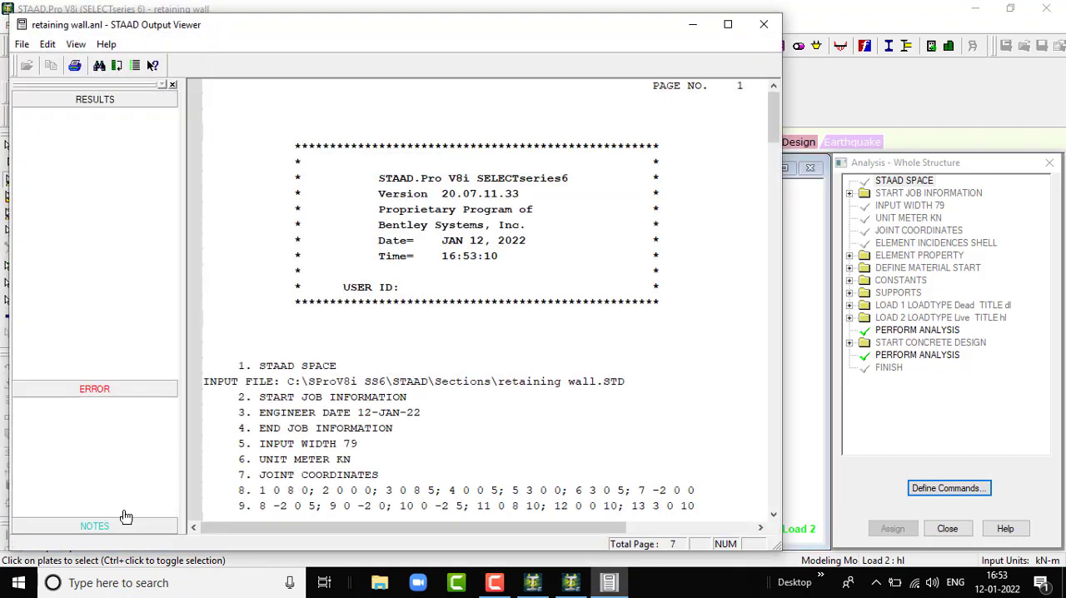
left_click(140, 134)
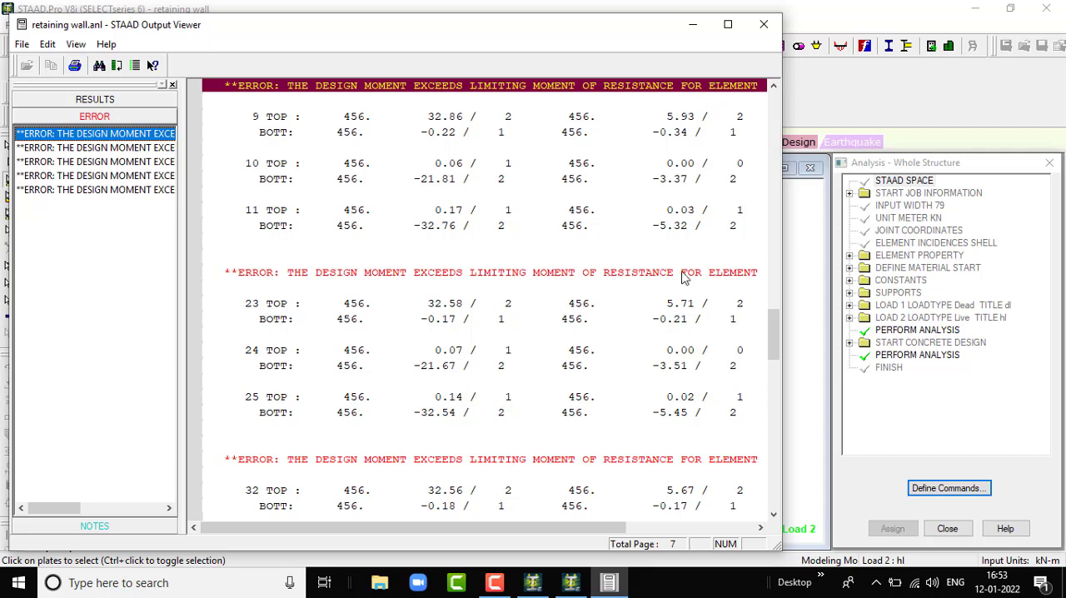
scroll(688, 281, "up", 3)
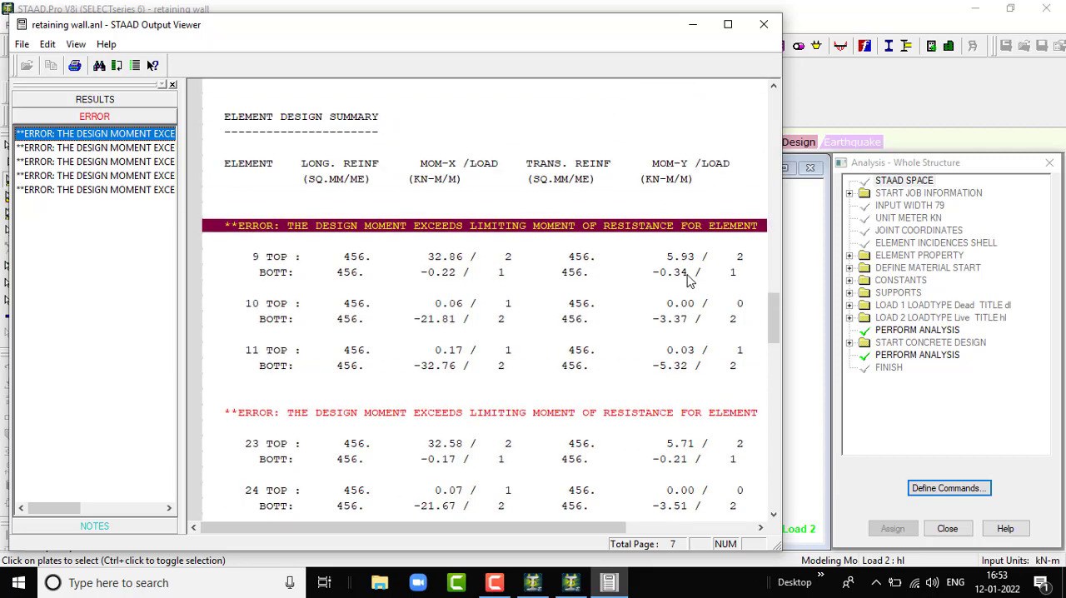
left_click(92, 147)
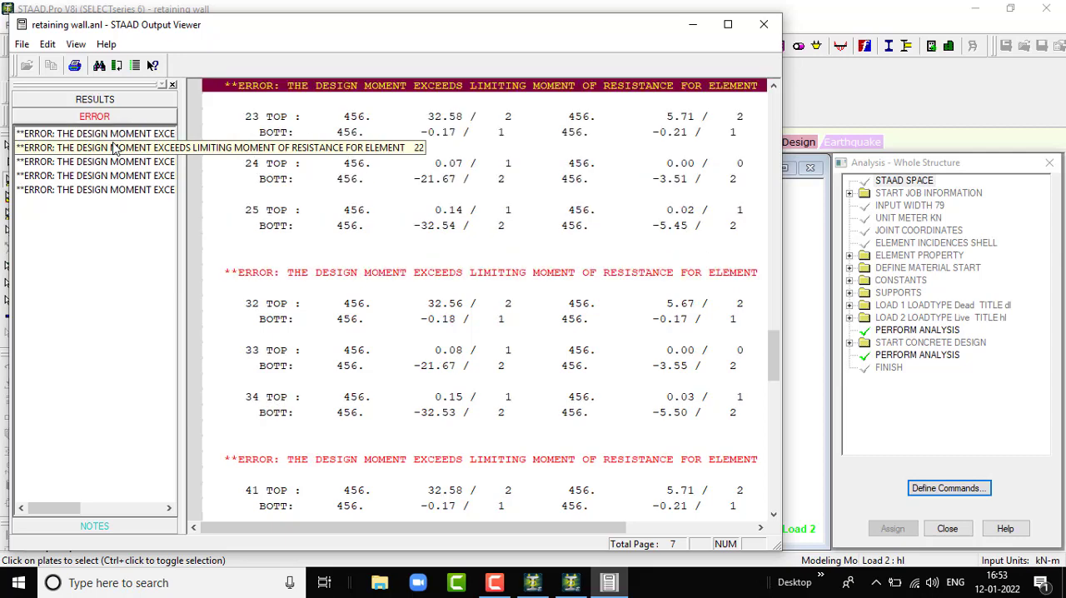
left_click(129, 164)
left_click(129, 176)
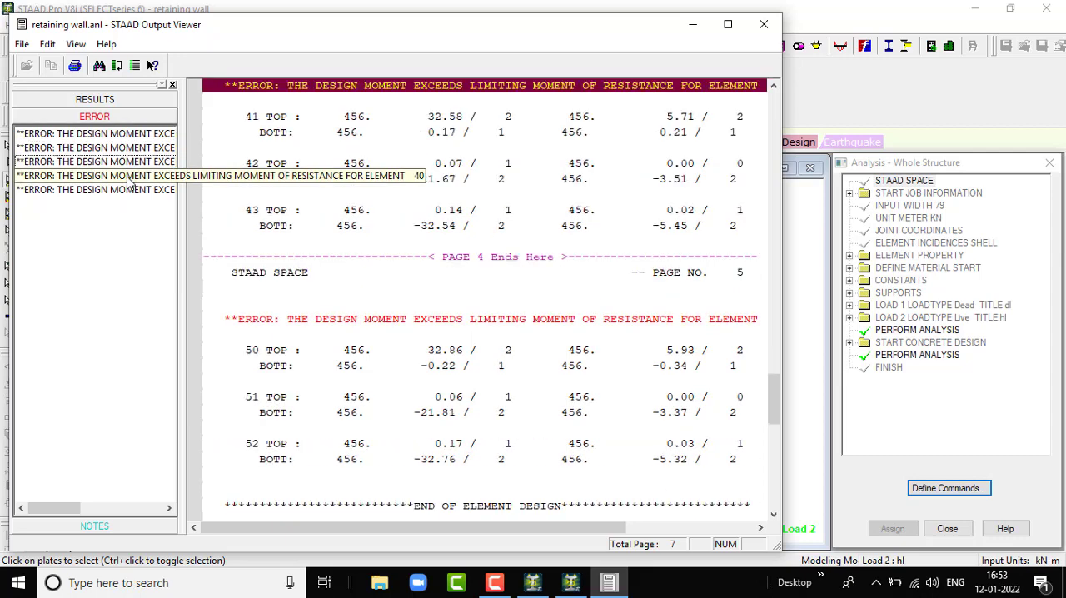
left_click(129, 190)
left_click(120, 134)
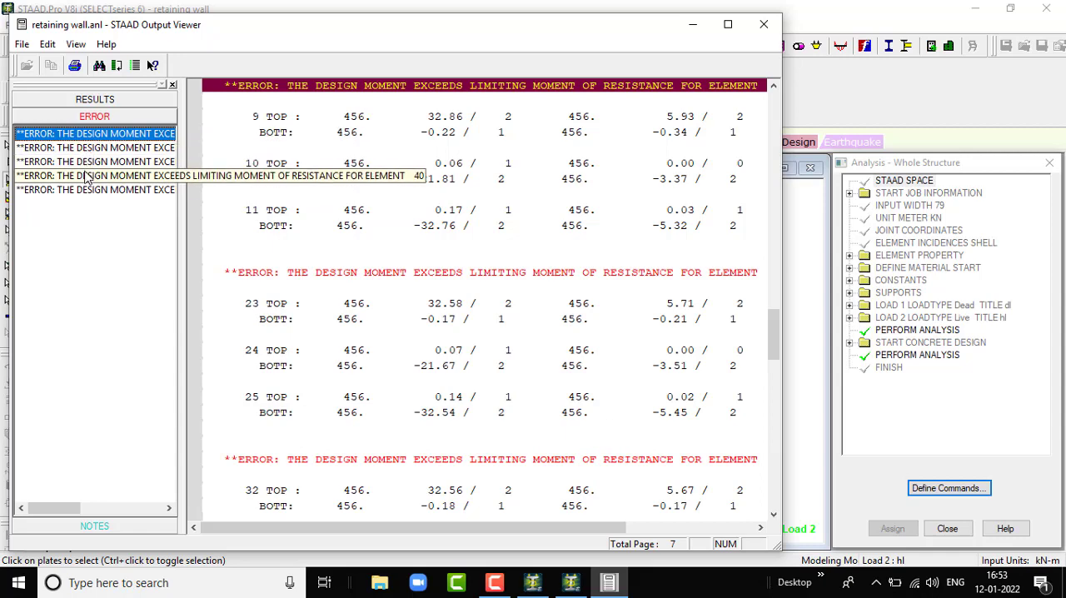
left_click(764, 24)
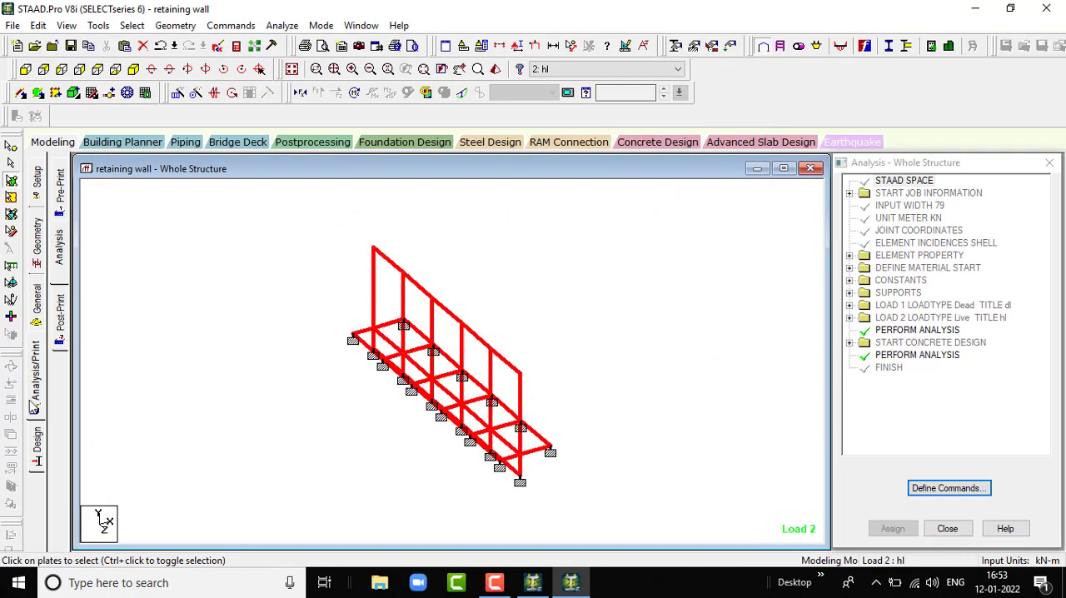
- Delete the DESIGN ELEMENT command from the START CONCRETE DESIGN block
left_click(38, 444)
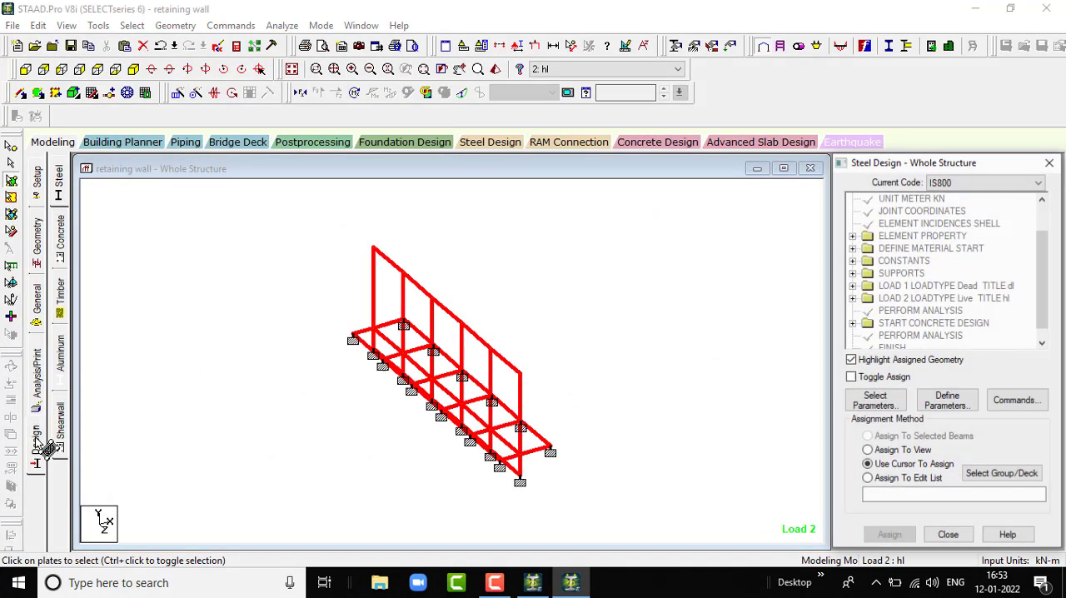
scroll(958, 315, "down", 1)
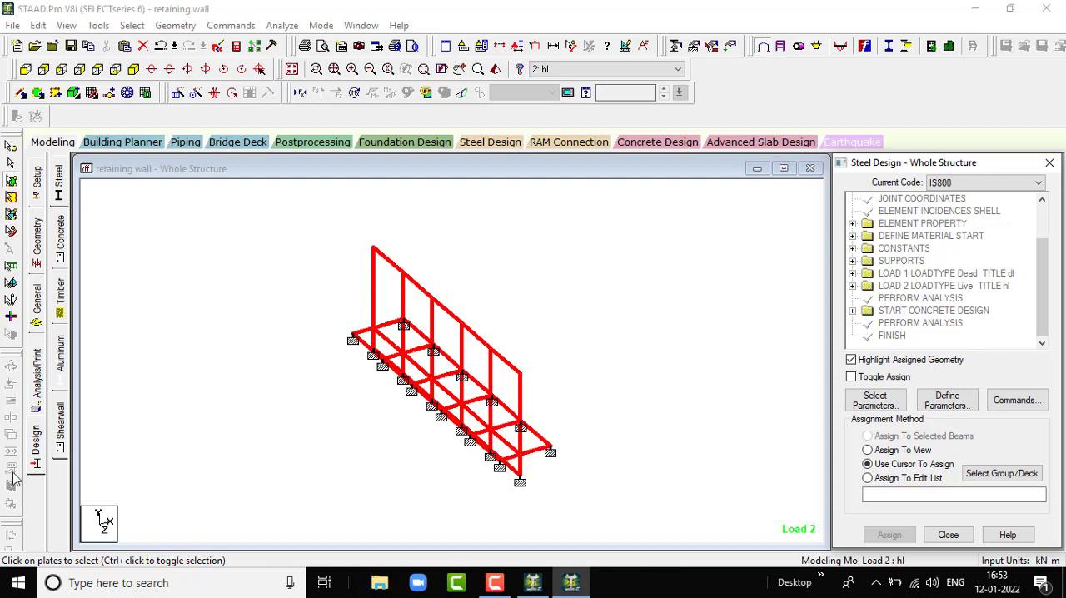
left_click(37, 450)
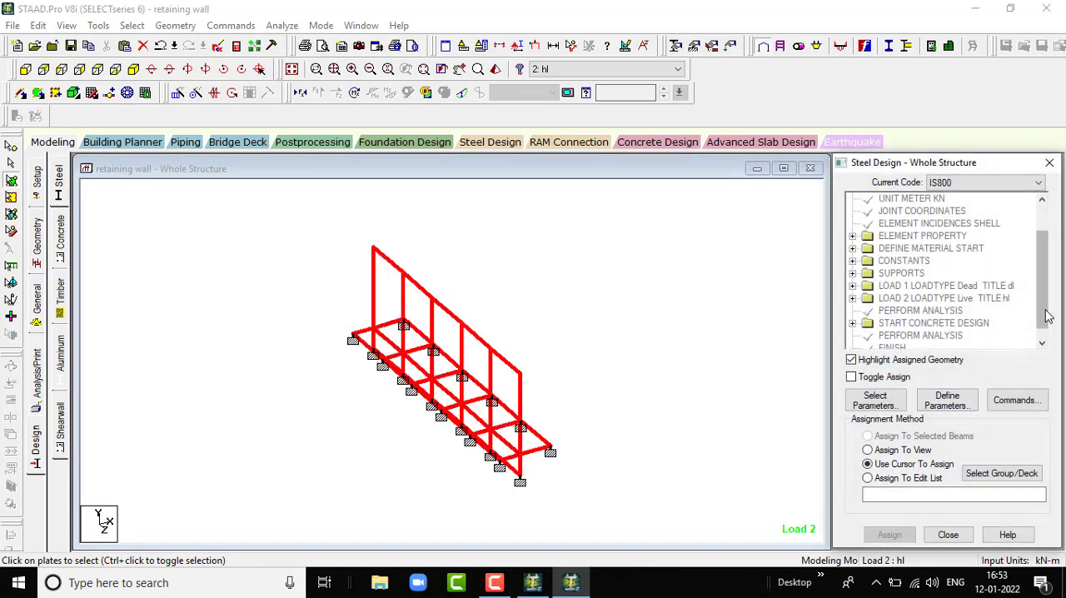
scroll(1048, 316, "down", 1)
left_click(852, 310)
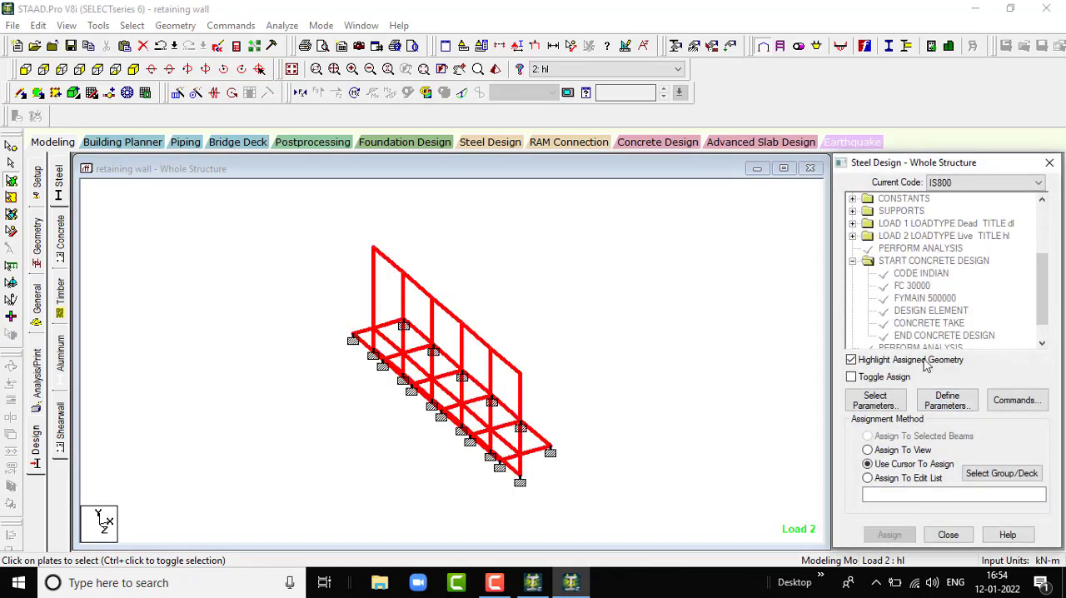
left_click(935, 325)
left_click(932, 311)
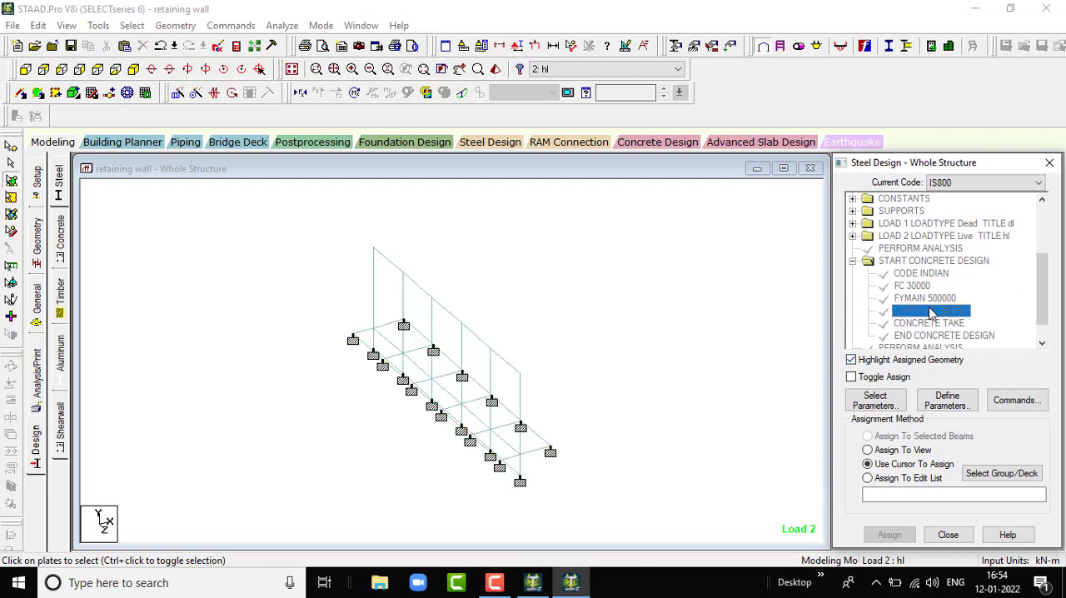
left_click(950, 322)
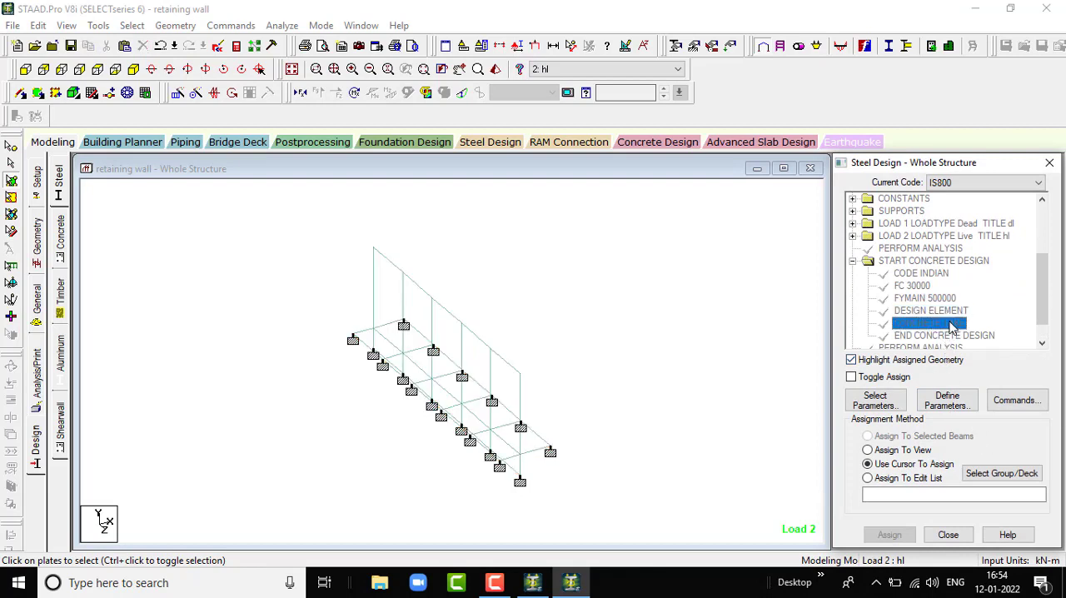
right_click(951, 322)
left_click(973, 310)
left_click(939, 310)
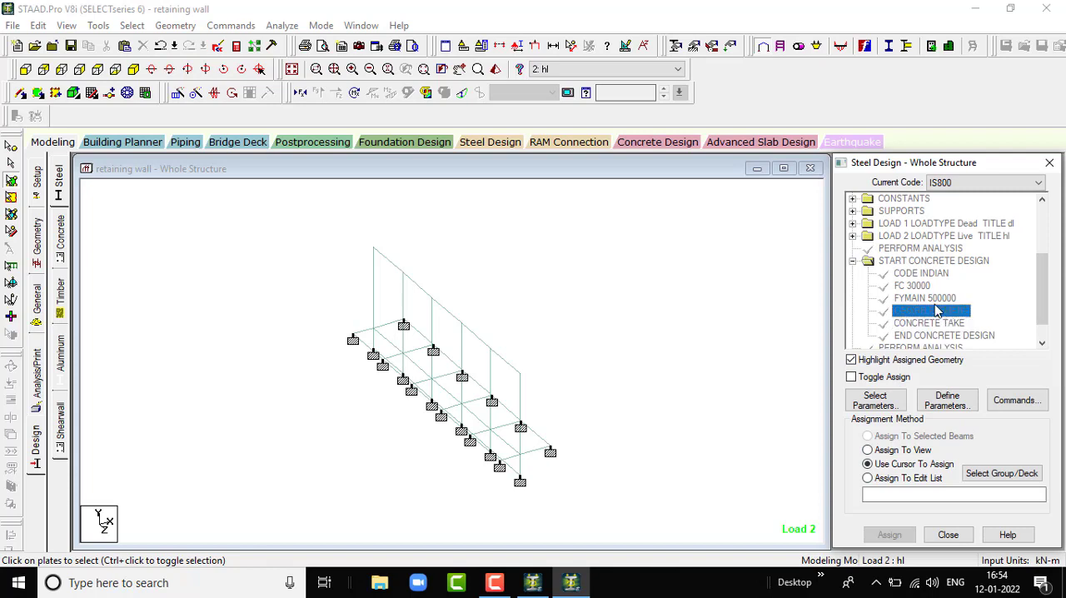
right_click(946, 316)
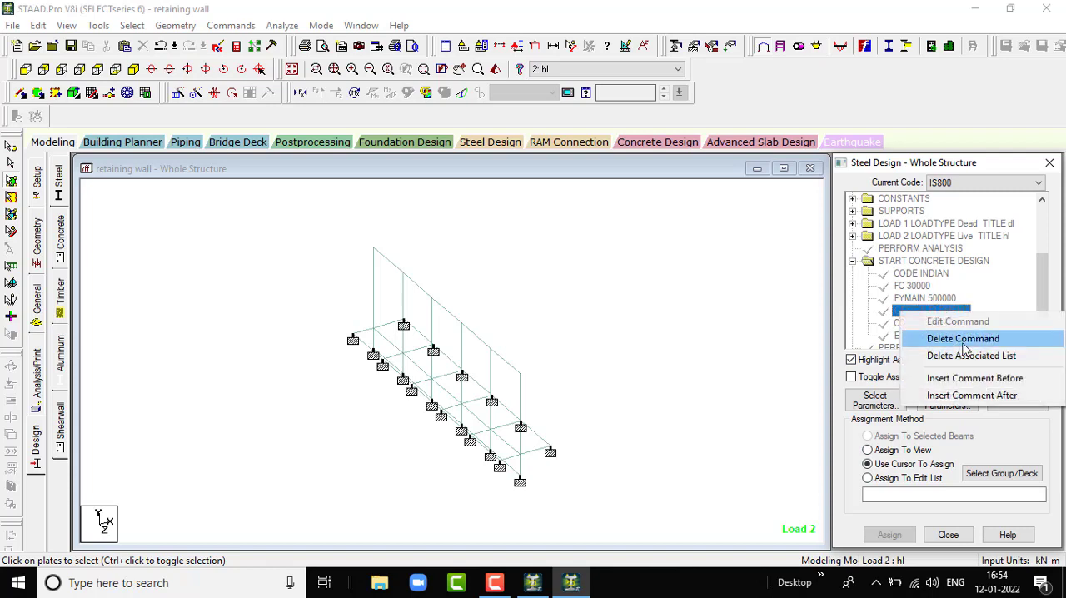
left_click(966, 338)
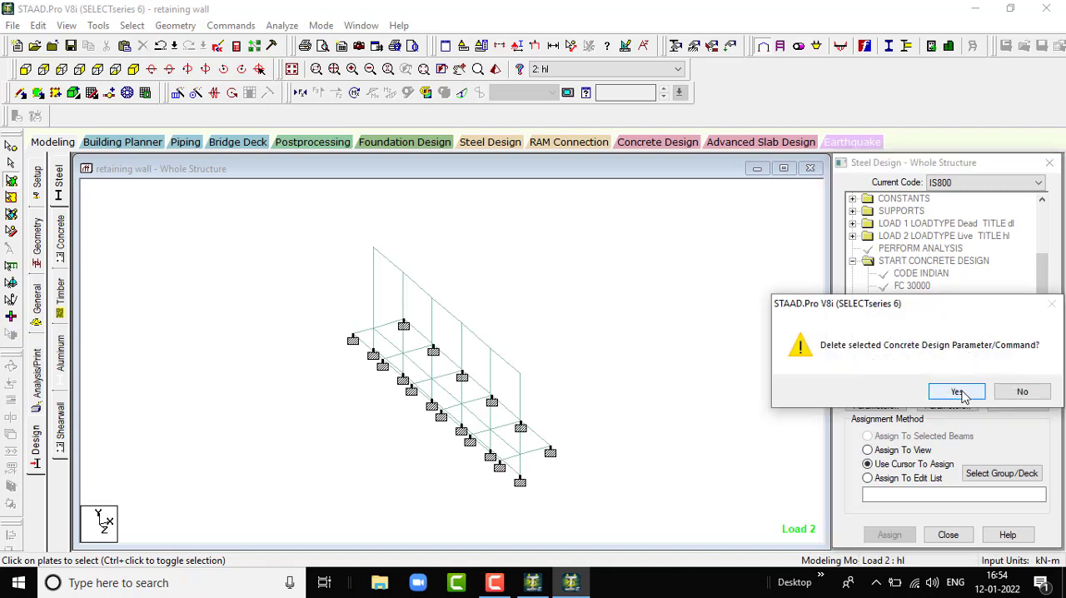
left_click(958, 392)
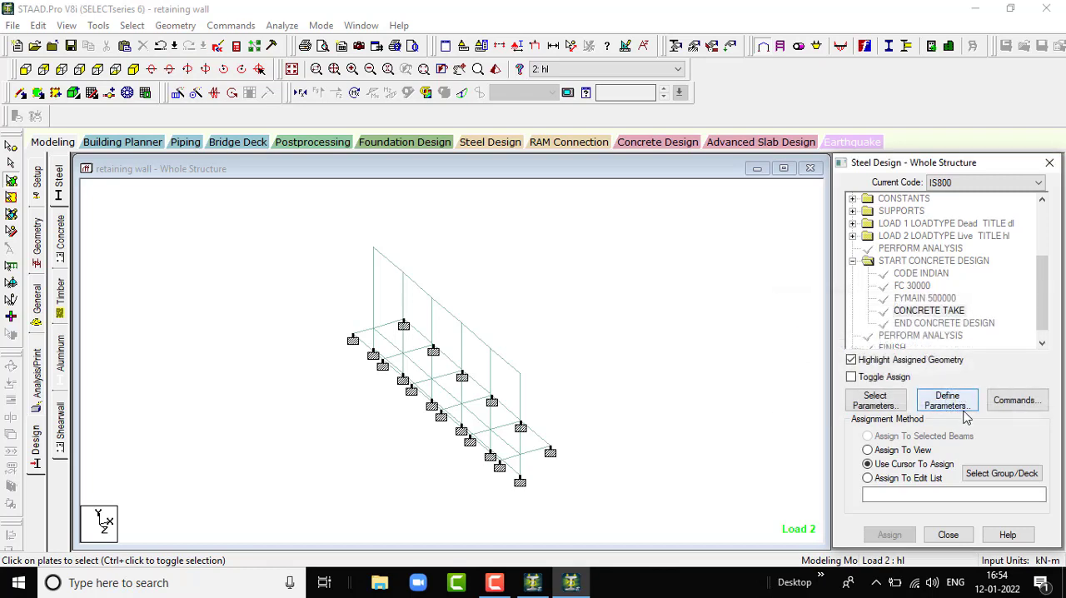
- Add a DESIGN SLAB/ELEMENT command to the IS456 concrete design block
left_click(999, 404)
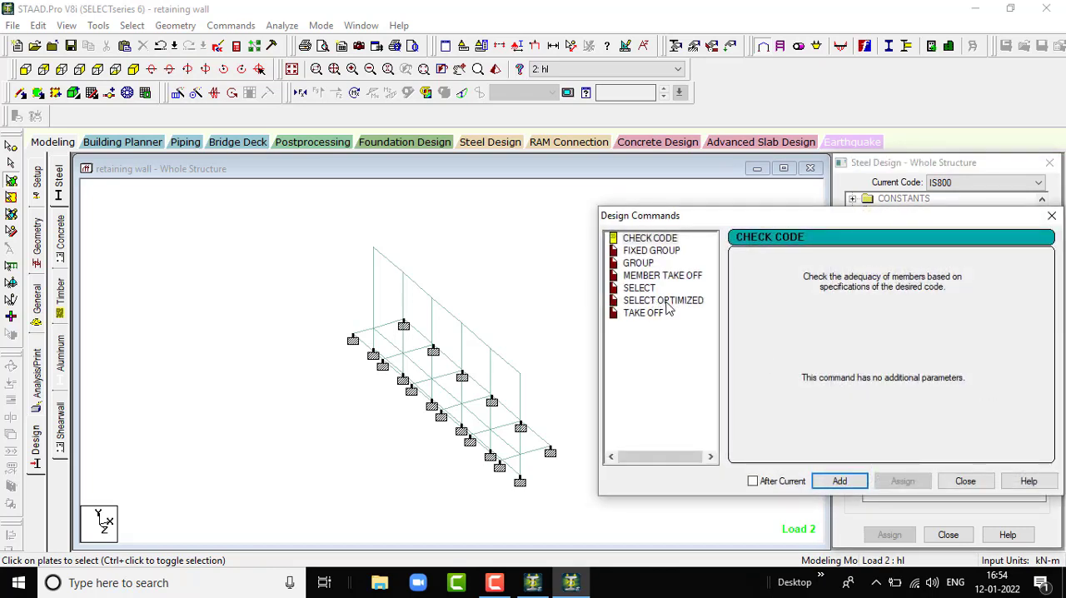
left_click(949, 481)
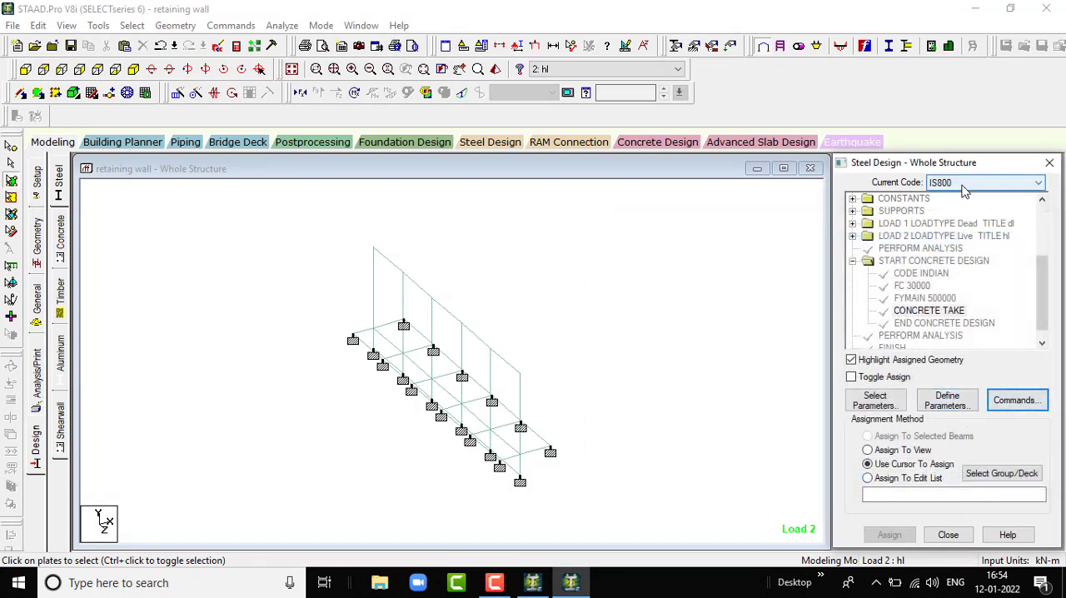
left_click(60, 237)
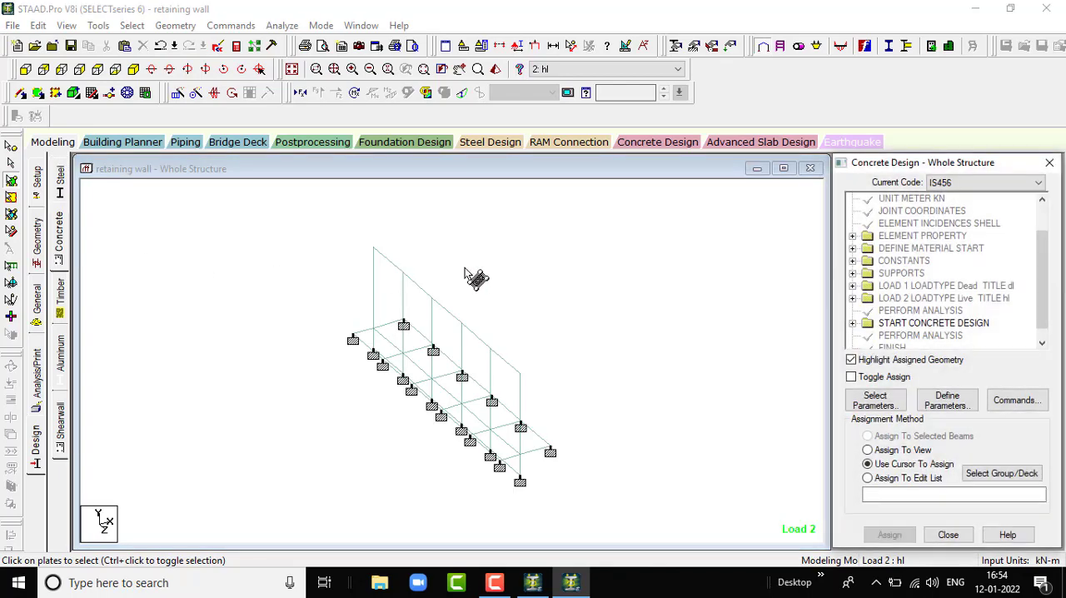
left_click(993, 399)
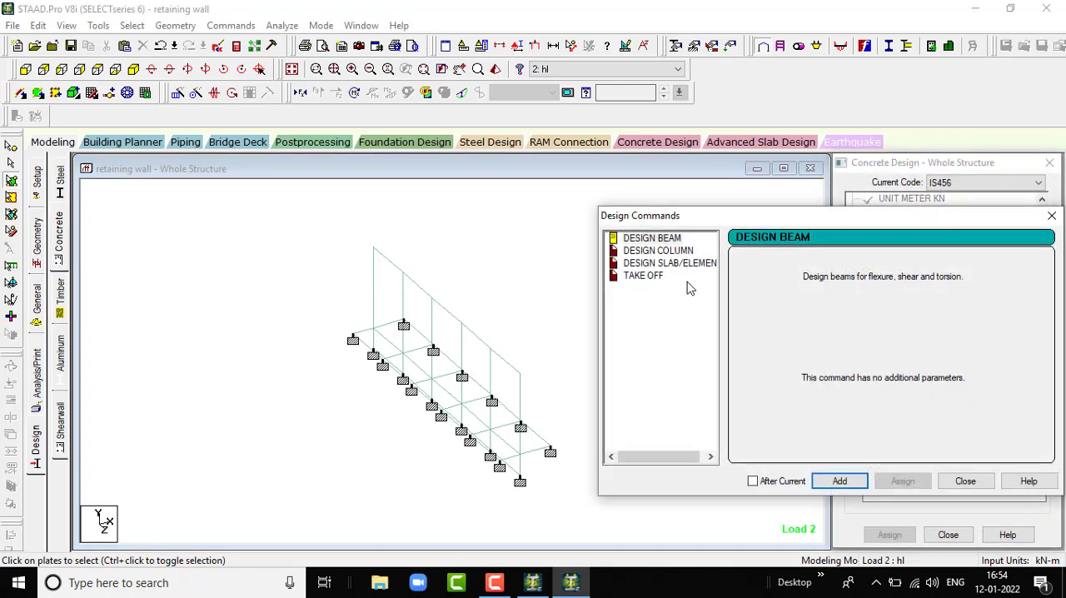
left_click(667, 263)
left_click(861, 485)
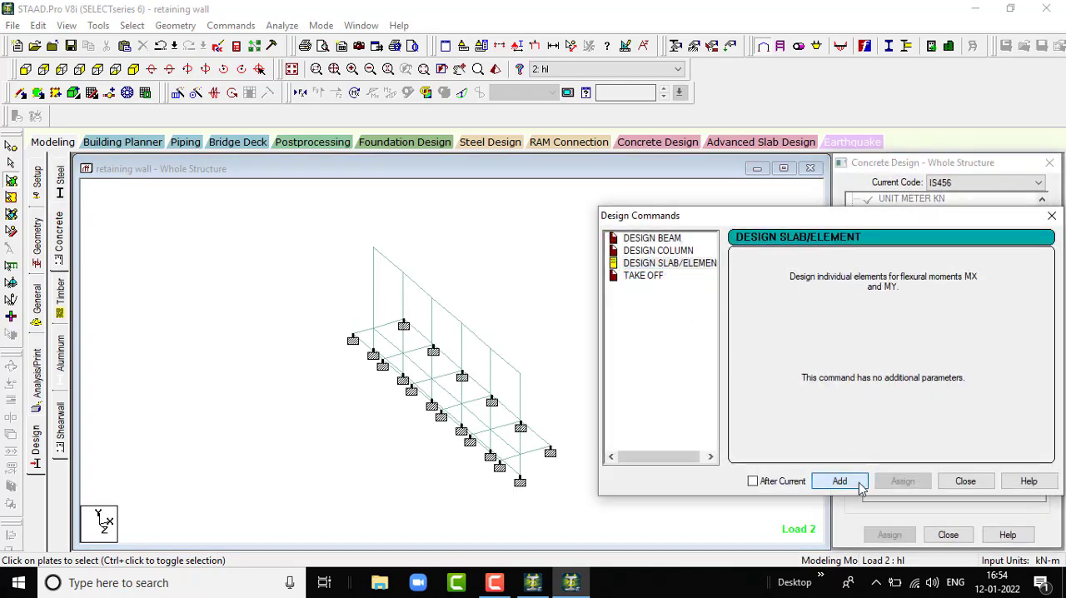
left_click(966, 481)
scroll(923, 328, "down", 3)
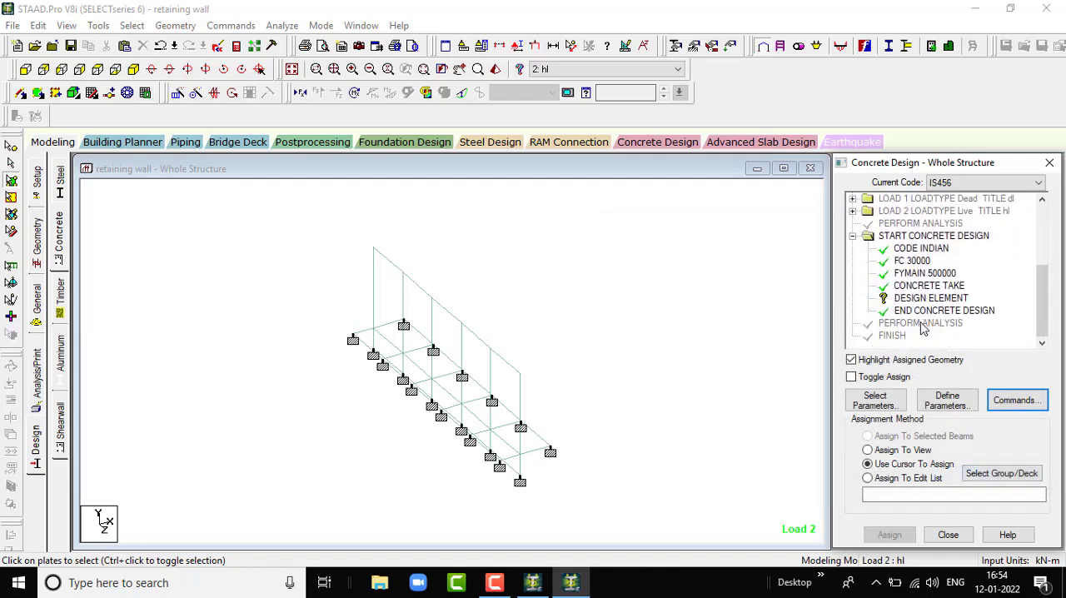
- Assign the DESIGN ELEMENT command to only the upper vertical wall plates using Assign To Selected Plates, and clear the selection
left_click(921, 298)
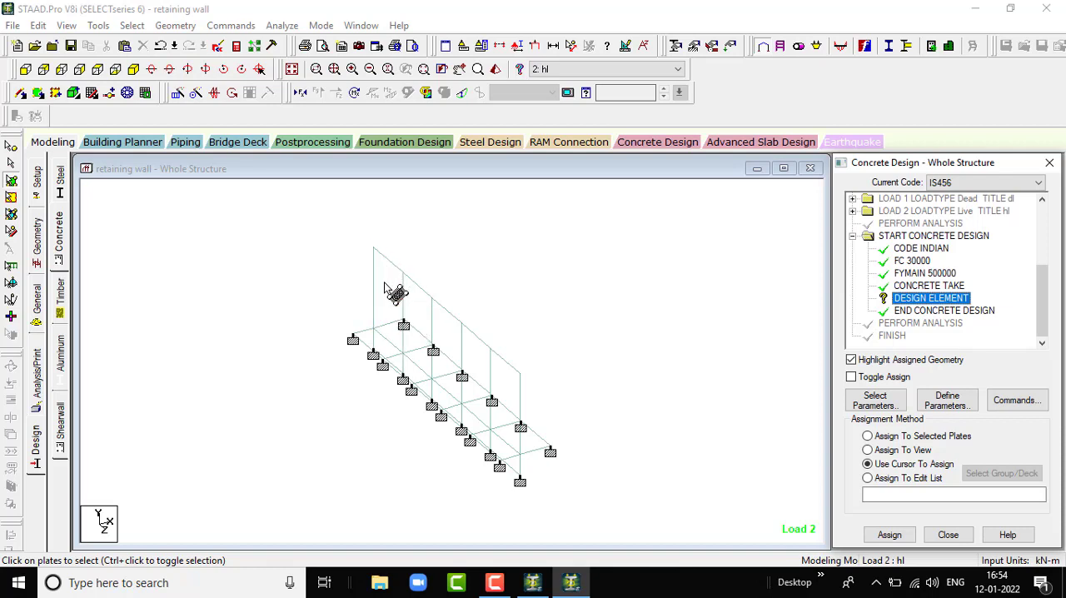
left_click(25, 69)
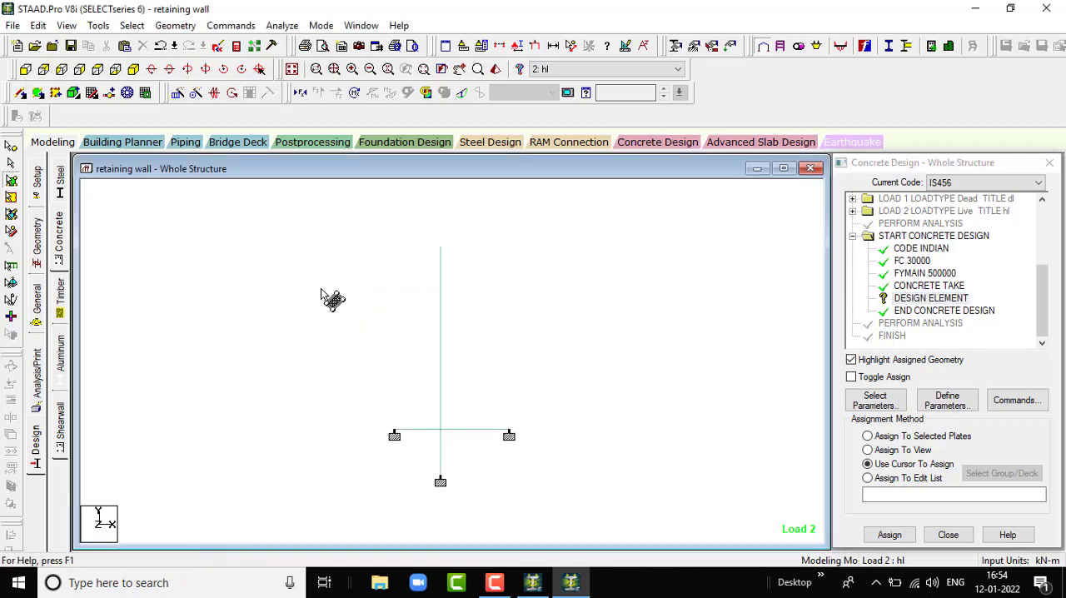
left_click_drag(388, 295, 510, 337)
left_click(132, 70)
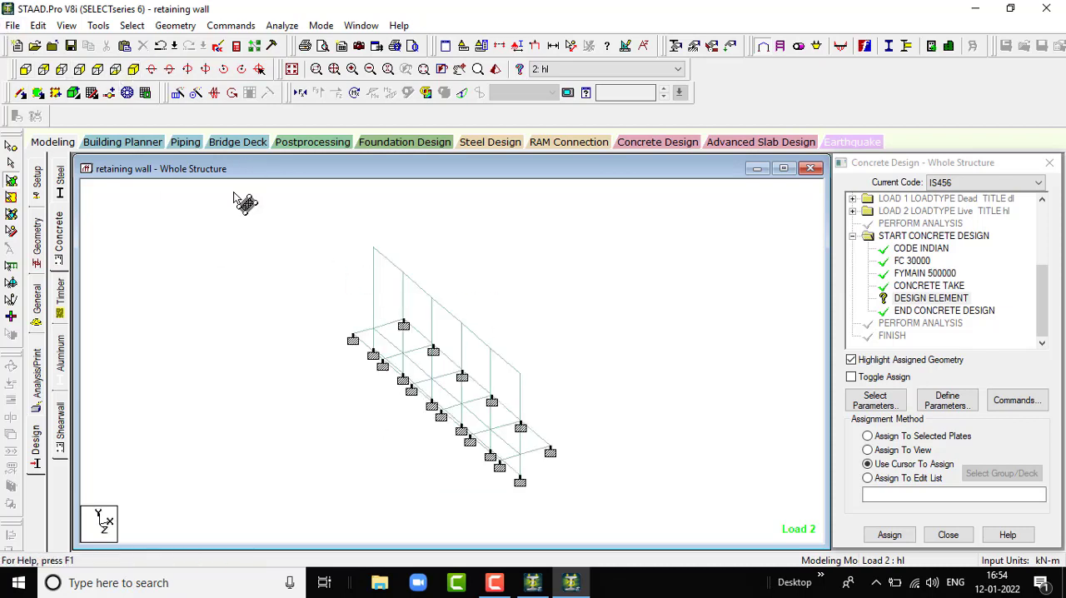
left_click(61, 69)
left_click_drag(160, 274, 746, 357)
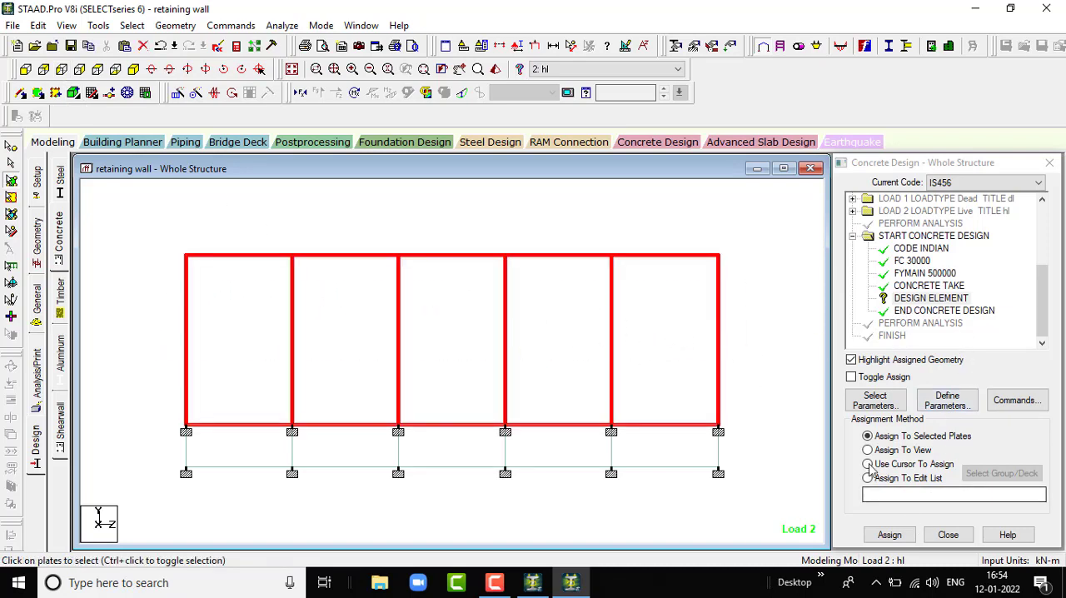
left_click(889, 534)
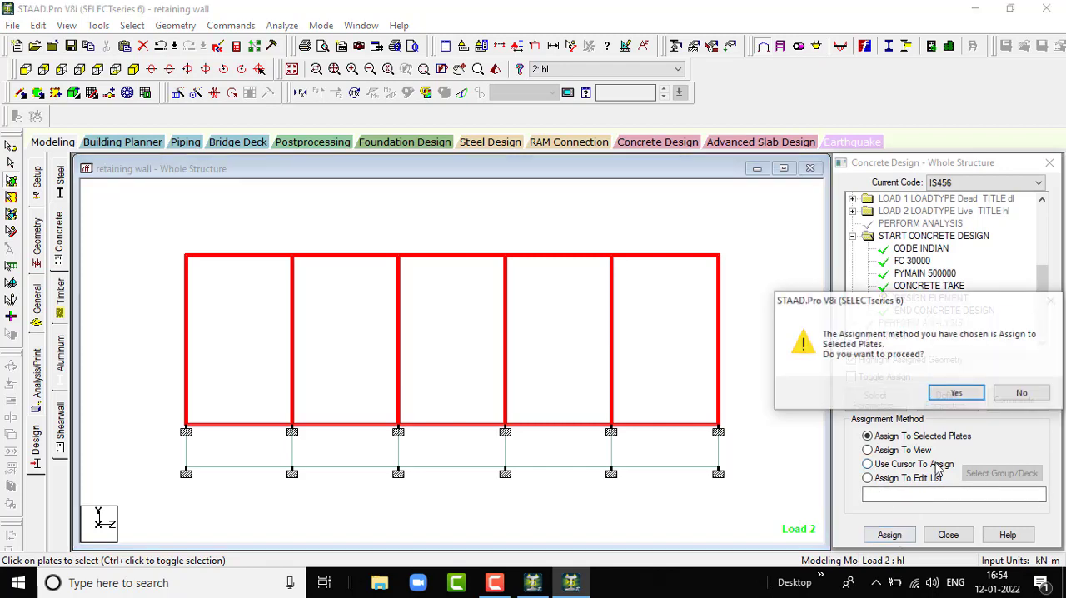
left_click(952, 395)
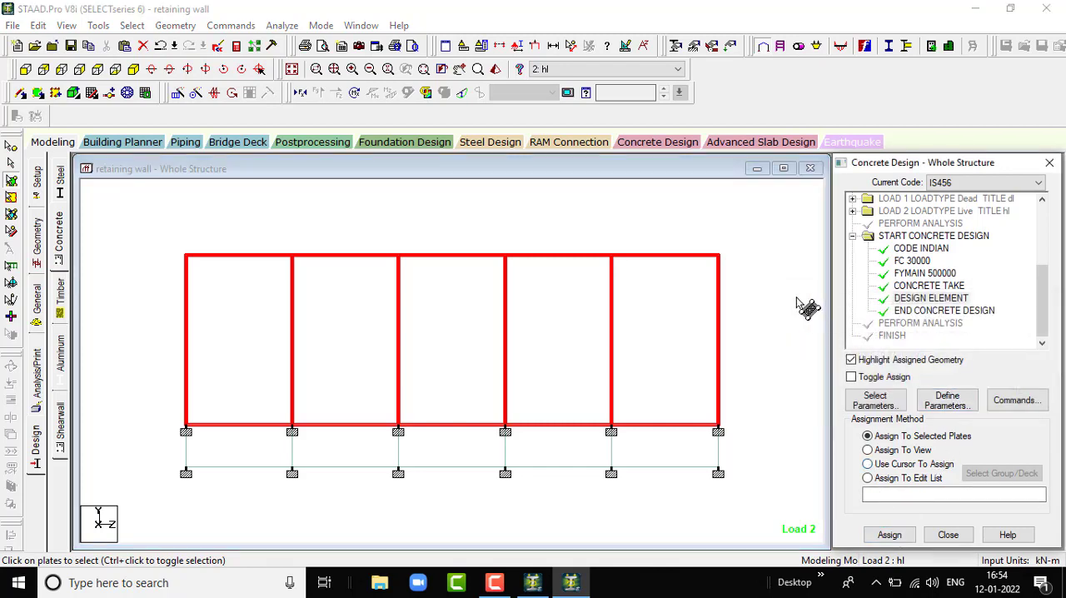
left_click(795, 296)
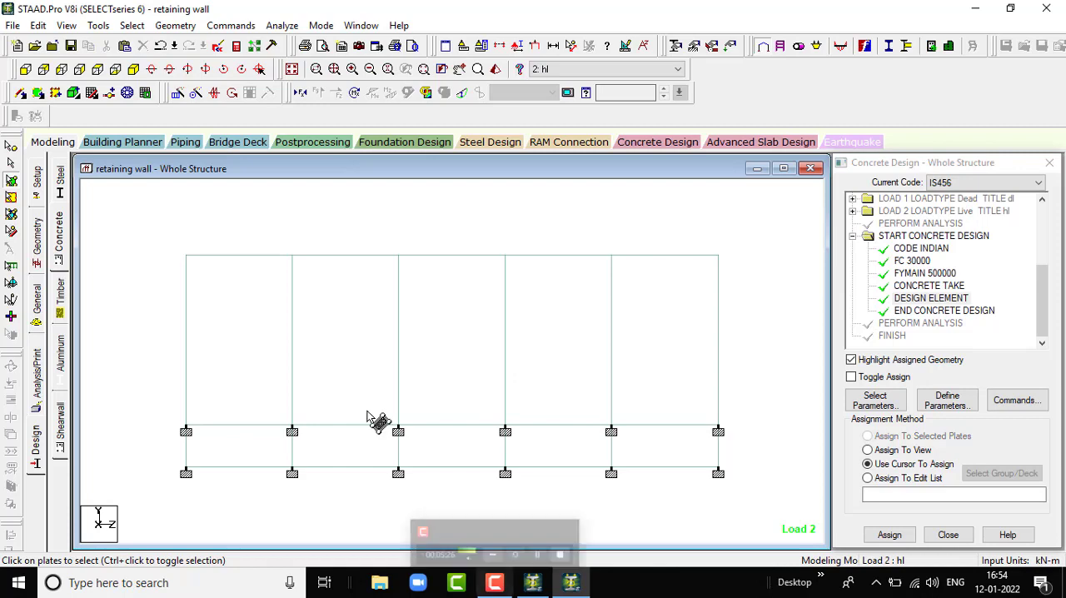
- Add one more Perform Analysis command with the No Print option at the end of the analysis commands
left_click(37, 372)
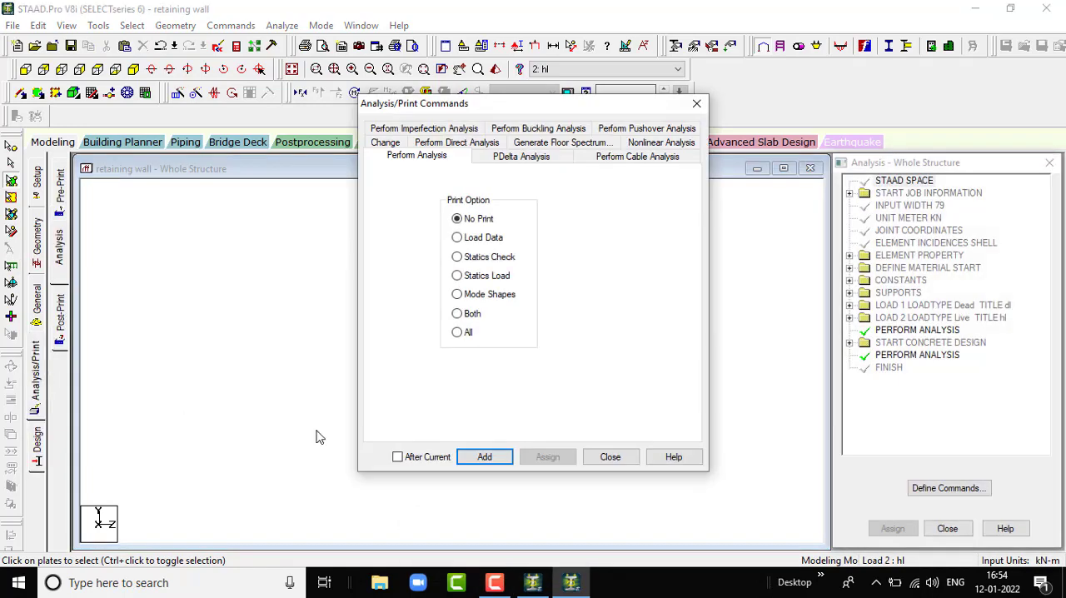
left_click(484, 457)
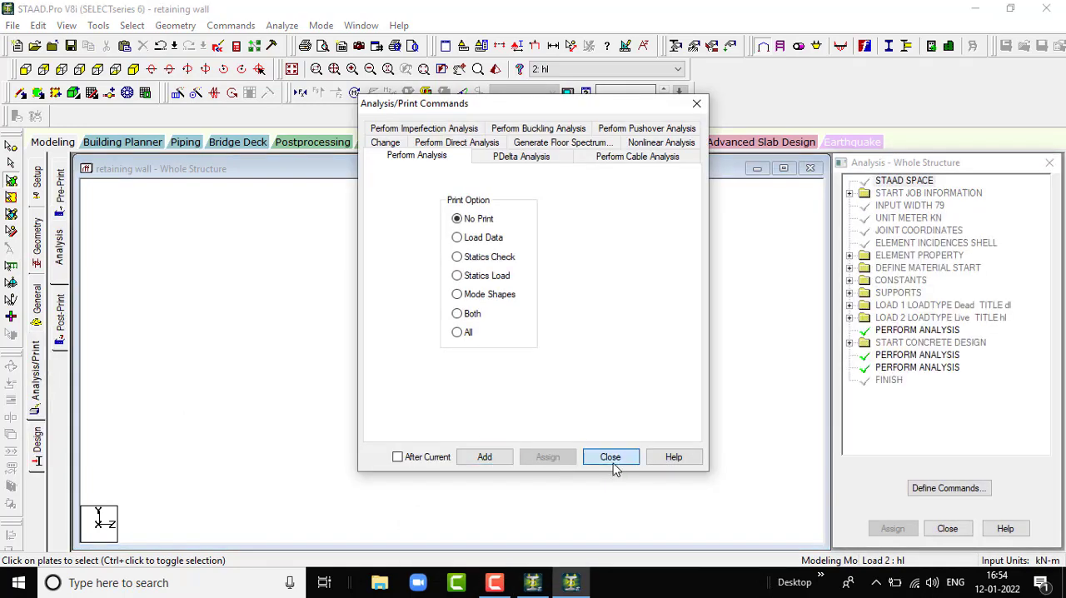
left_click(612, 463)
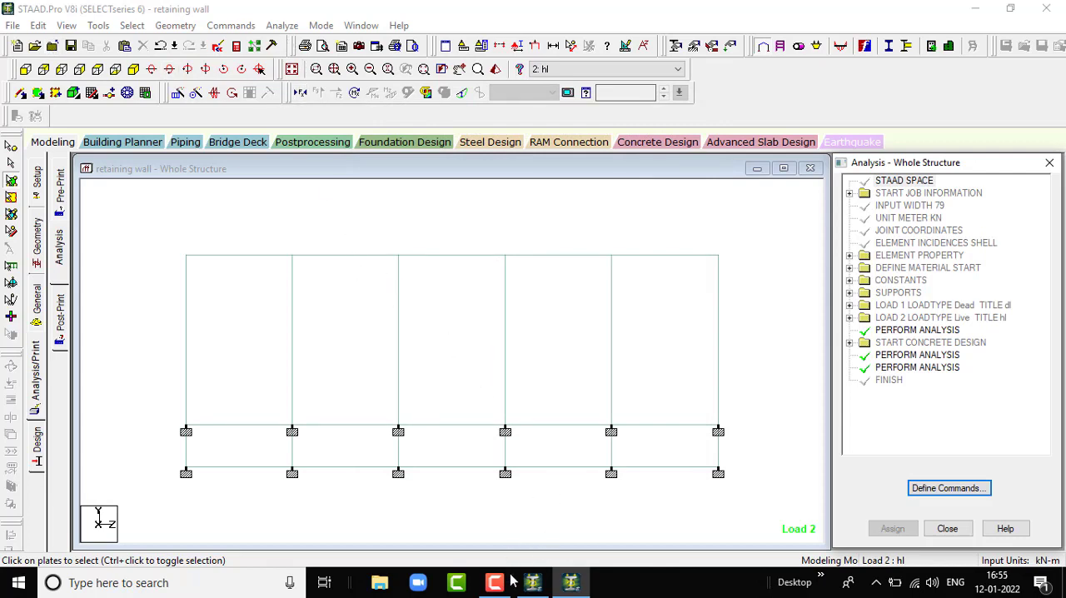
mouse_move(497, 583)
left_click(514, 546)
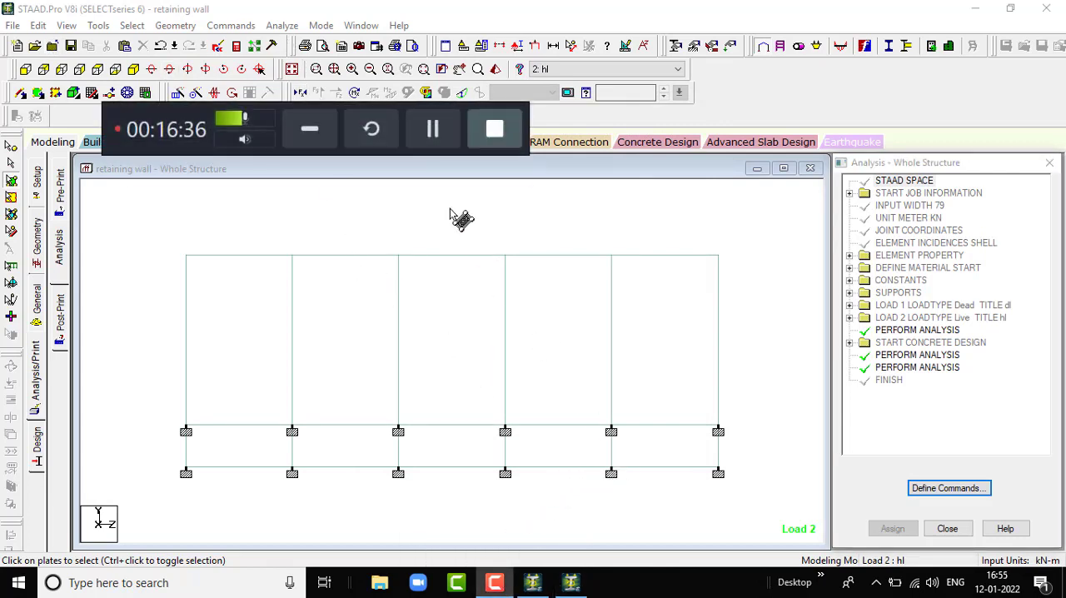
left_click(433, 125)
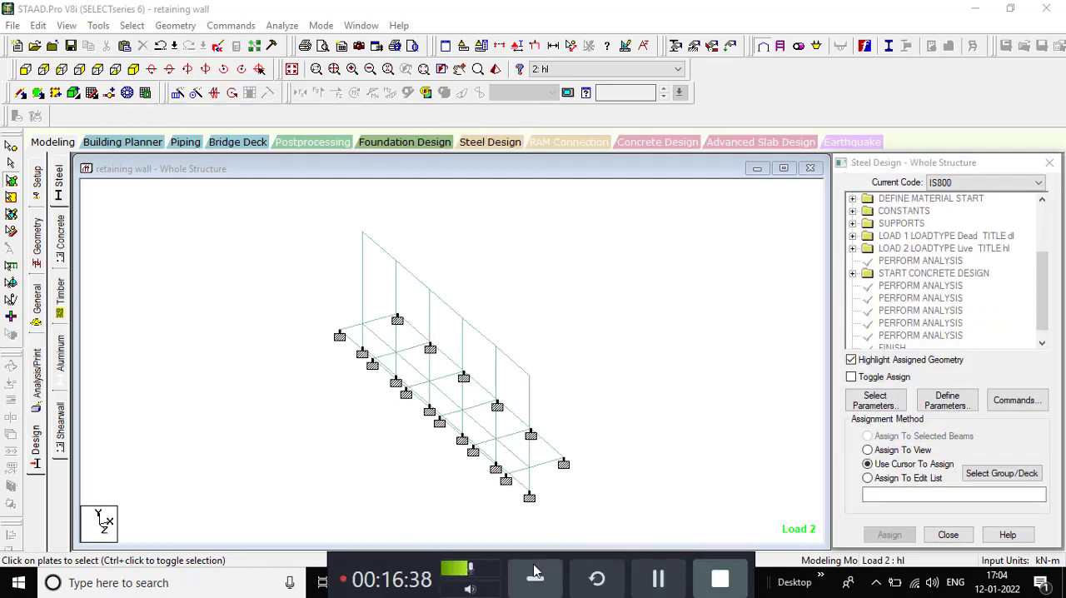
left_click(535, 578)
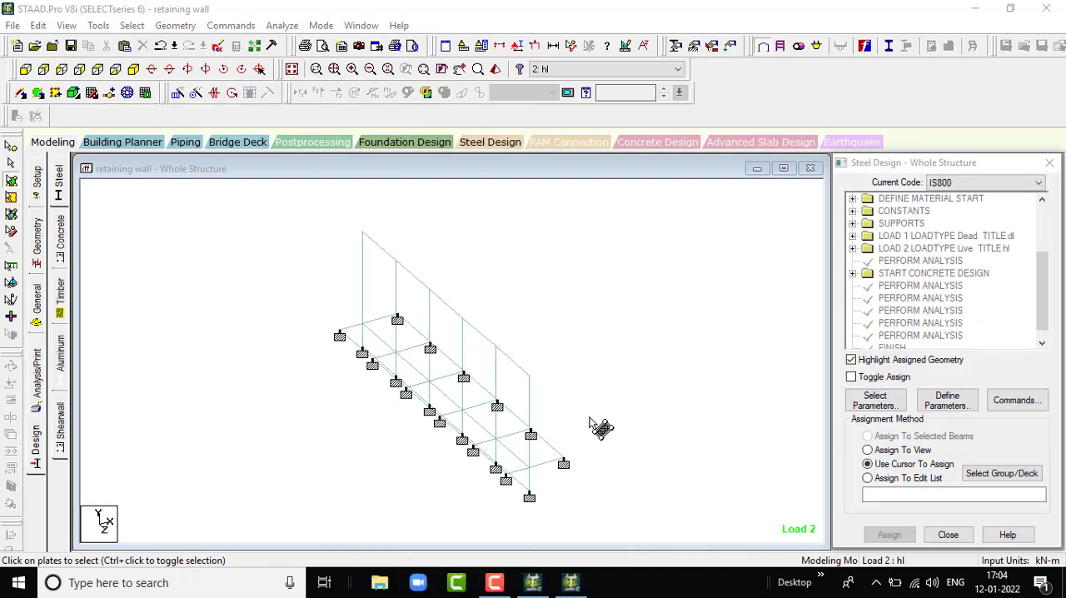
- Delete both DESIGN ELEMENT commands from the START CONCRETE DESIGN block
scroll(588, 416, "up", 2)
scroll(581, 415, "down", 3)
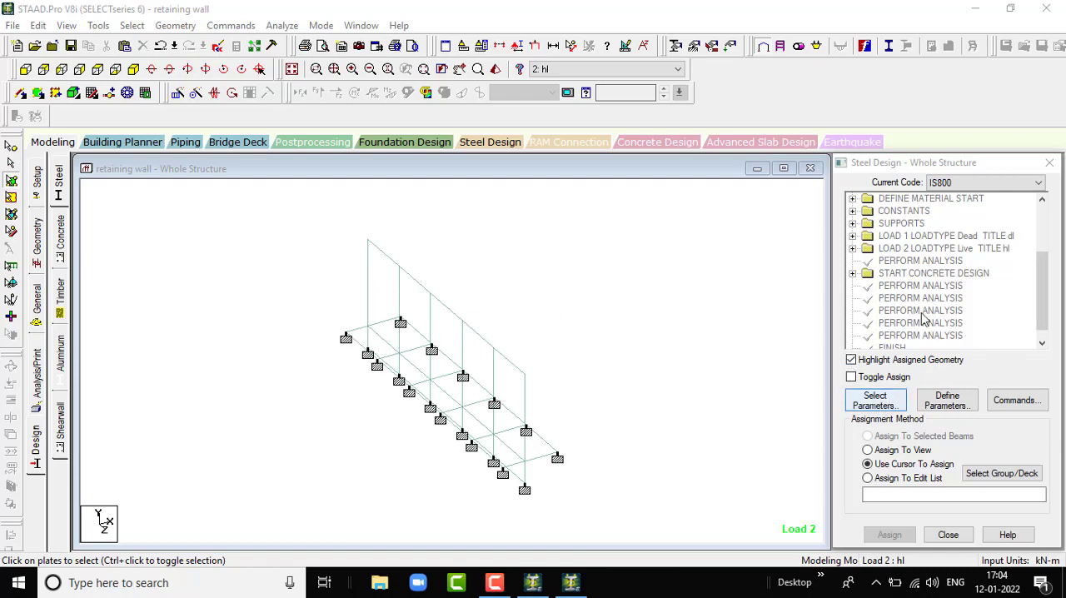
scroll(924, 310, "down", 1)
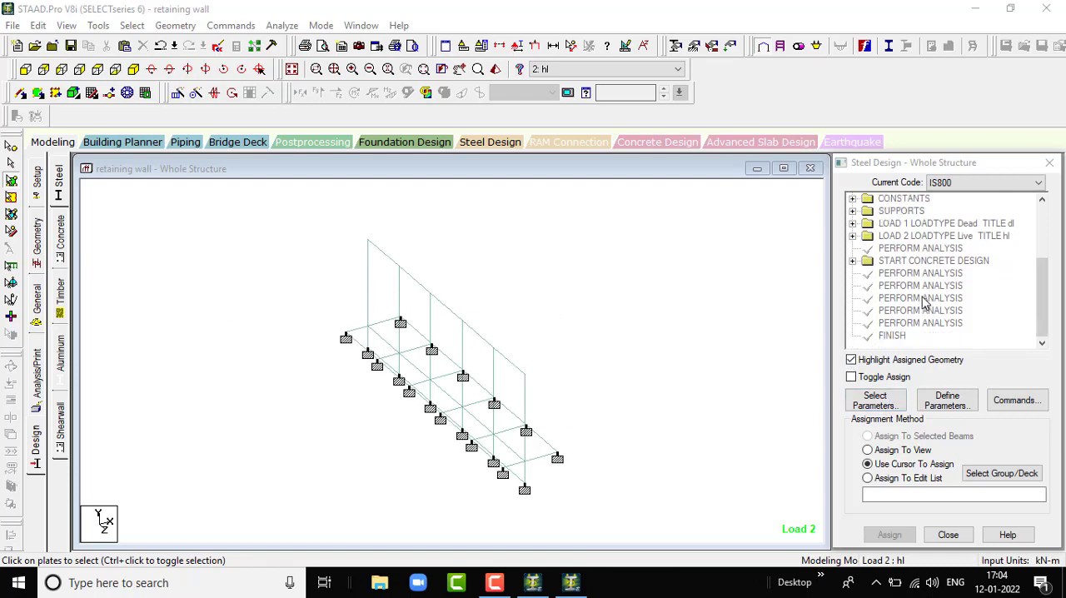
left_click(853, 261)
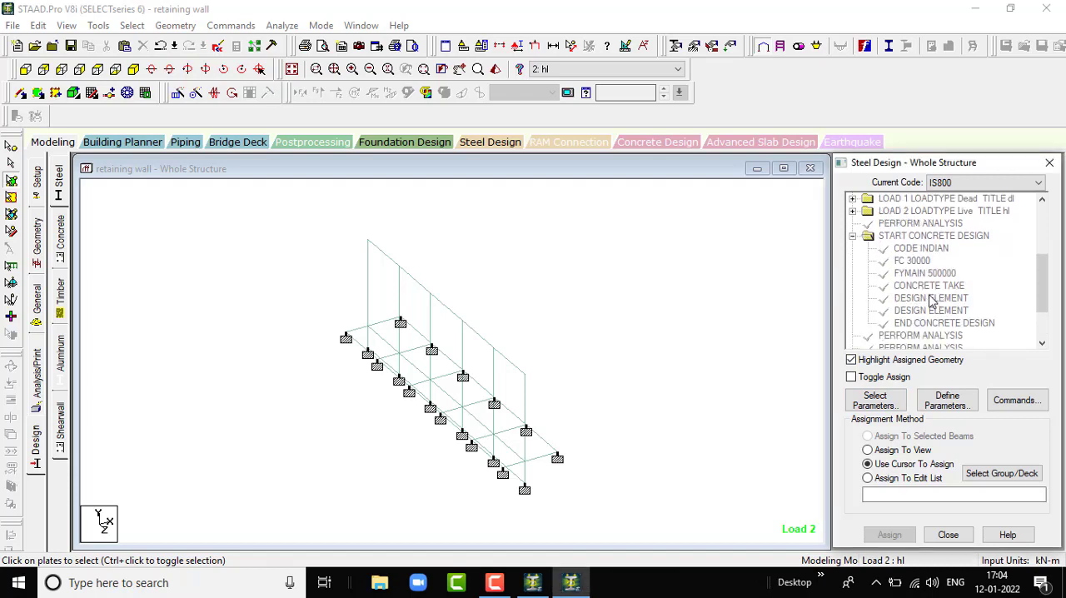
left_click(932, 301)
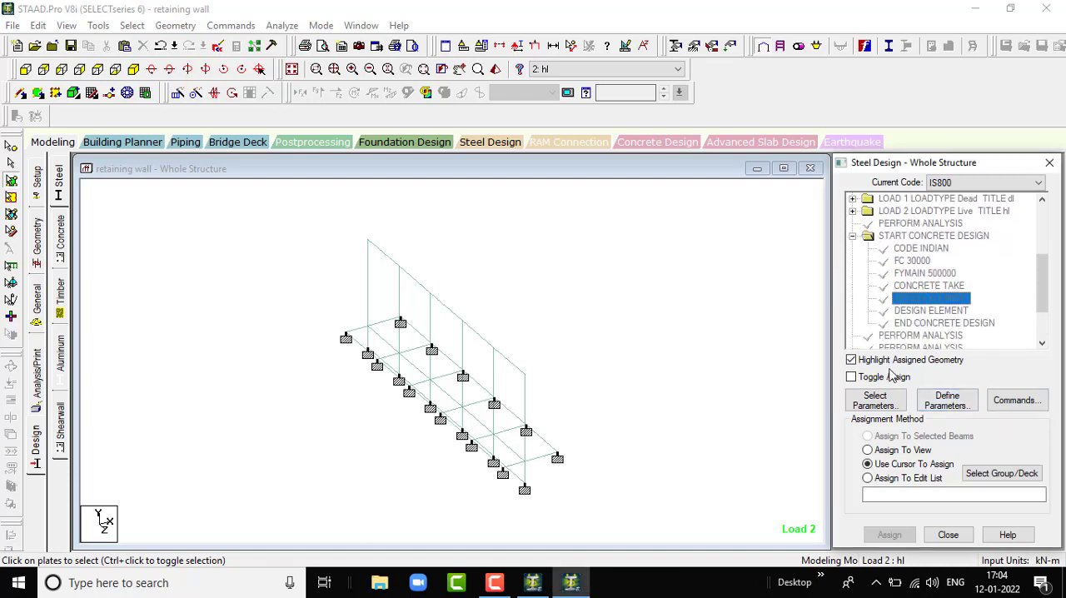
right_click(960, 300)
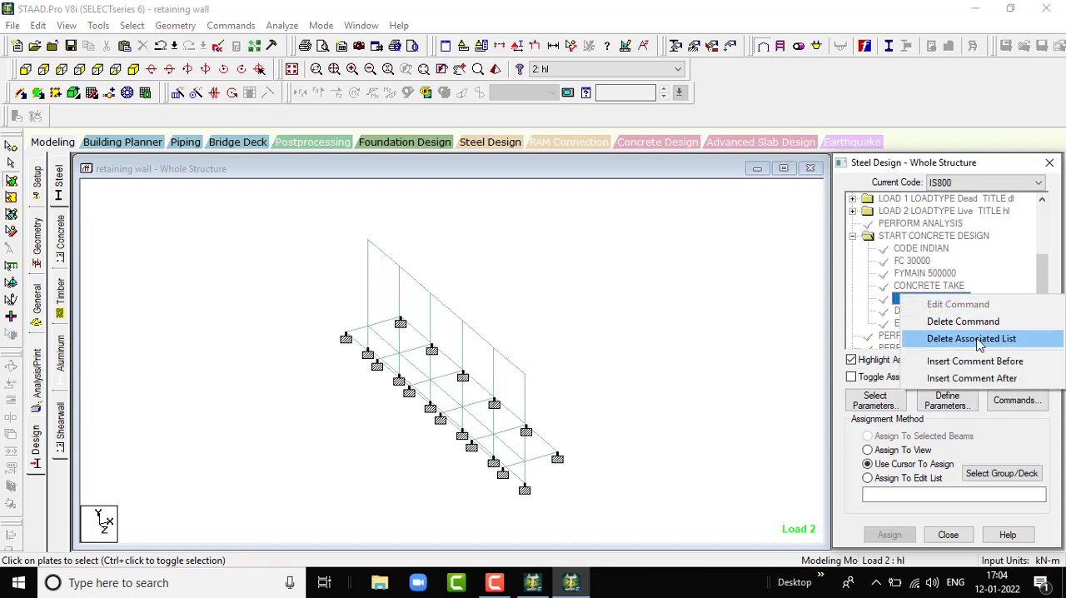
left_click(977, 327)
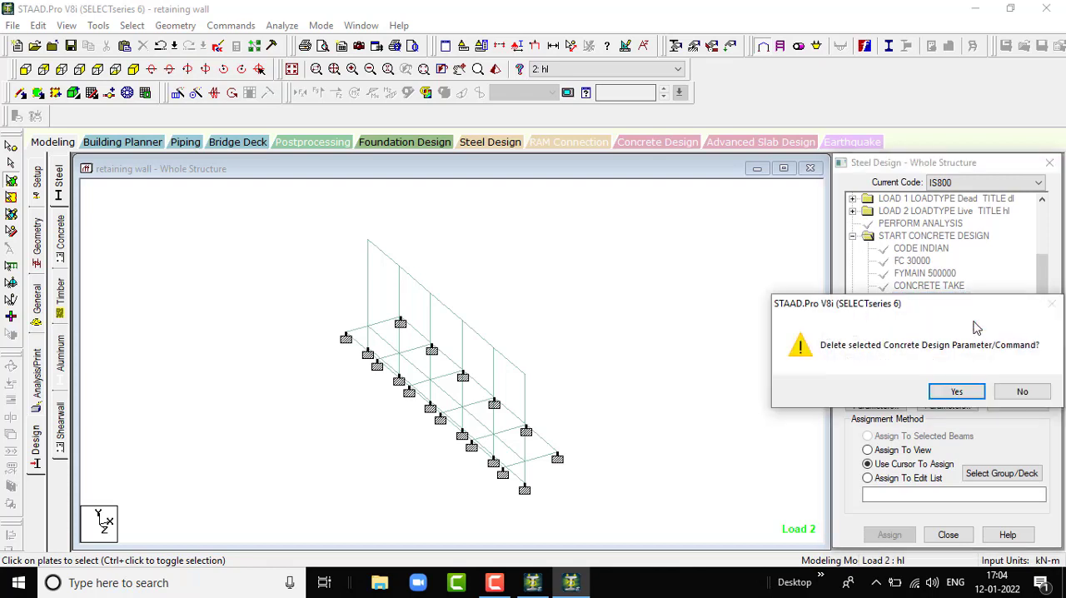
left_click(954, 390)
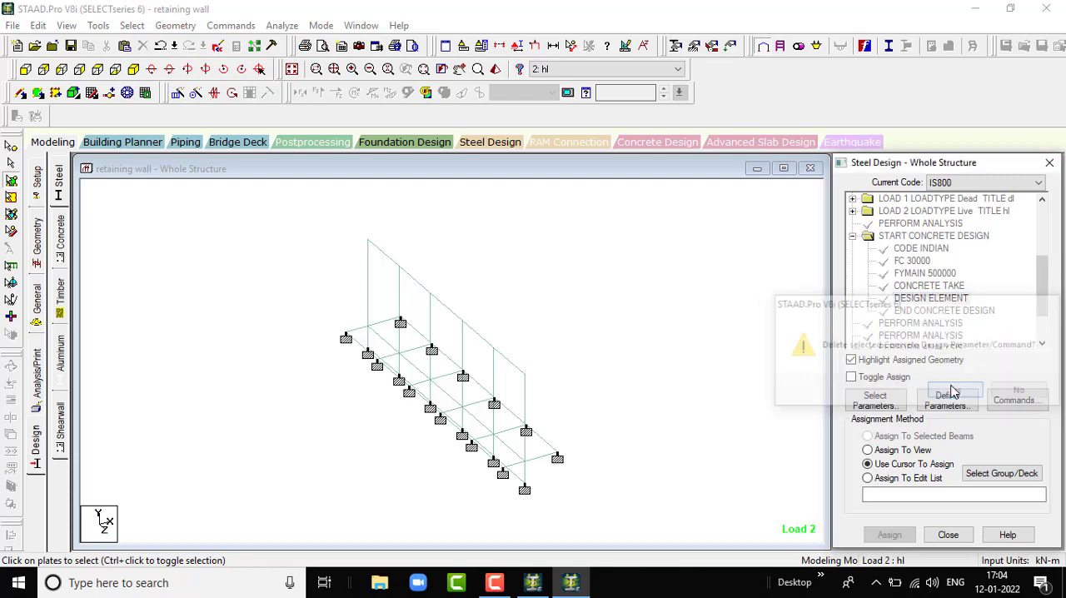
left_click(934, 300)
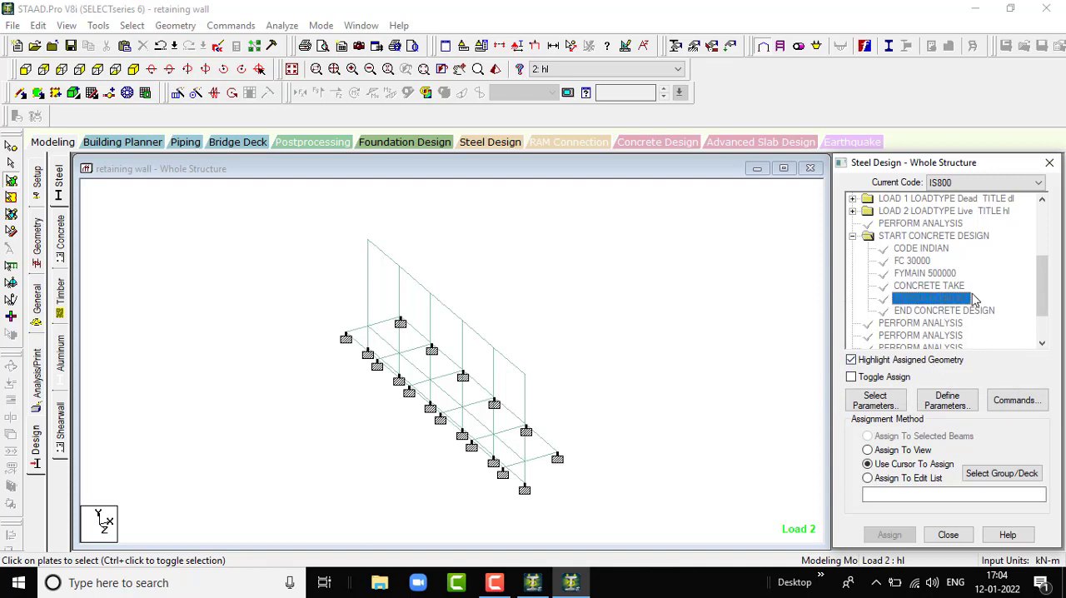
right_click(974, 300)
left_click(979, 322)
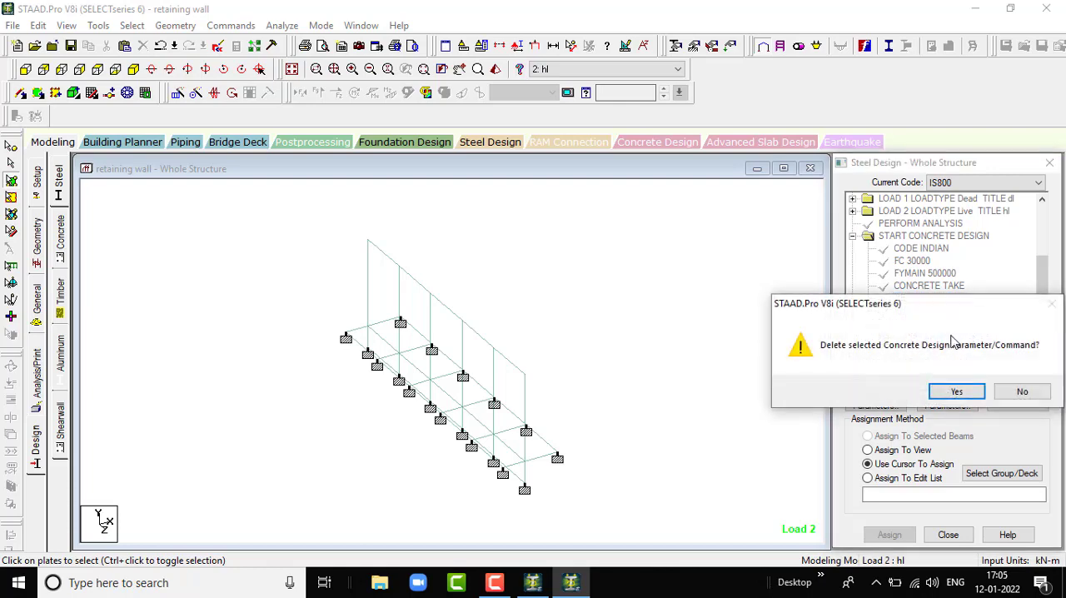
left_click(957, 391)
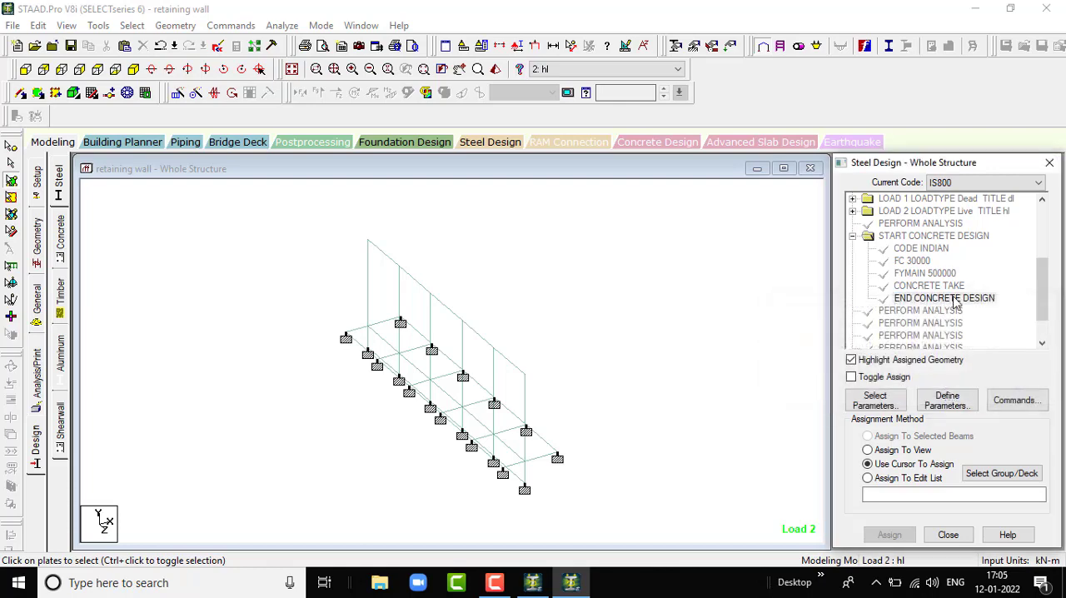
- Add a new DESIGN SLAB/ELEMENT command to the IS456 concrete design and save the modified structure
left_click(1008, 402)
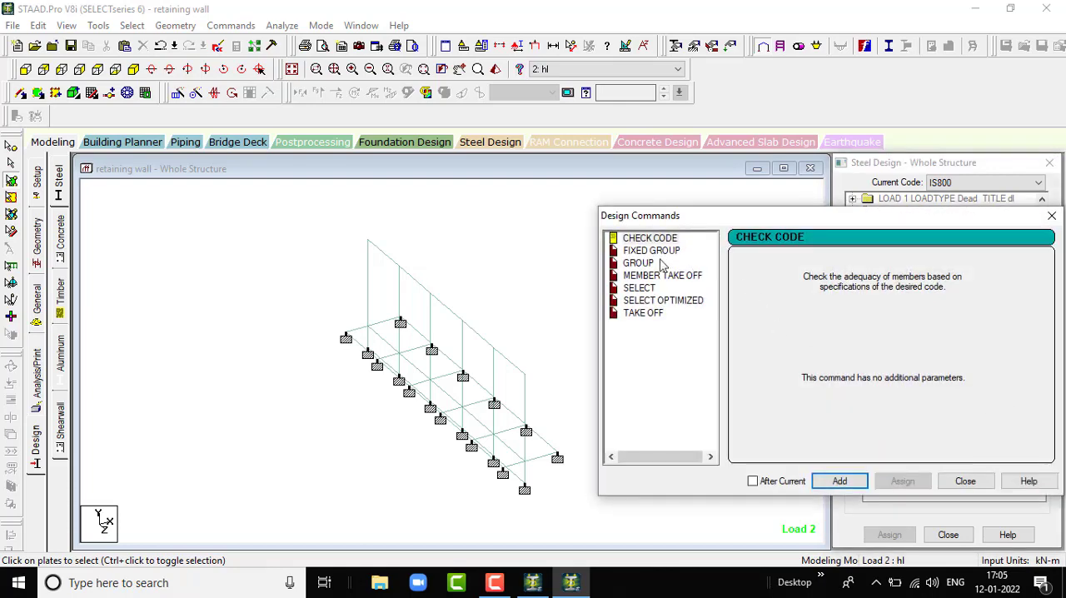
left_click(1051, 215)
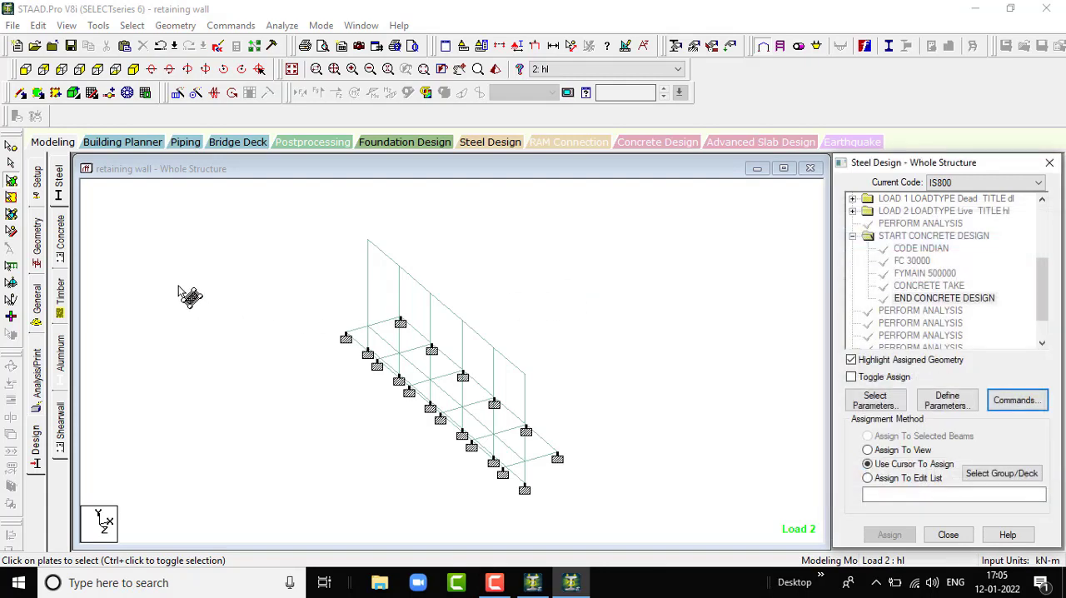
left_click(63, 246)
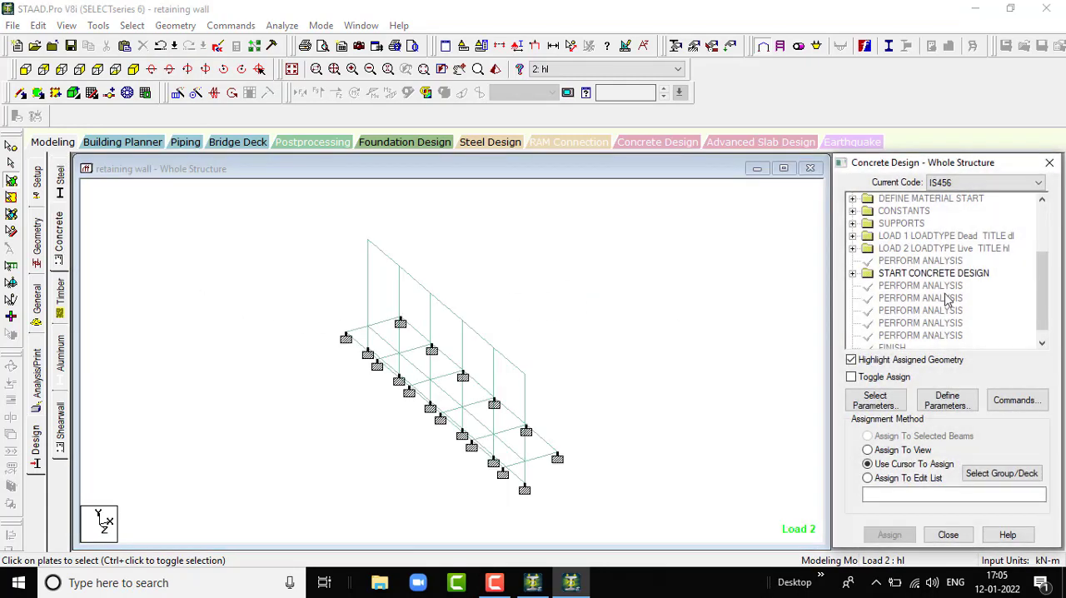
left_click(1012, 403)
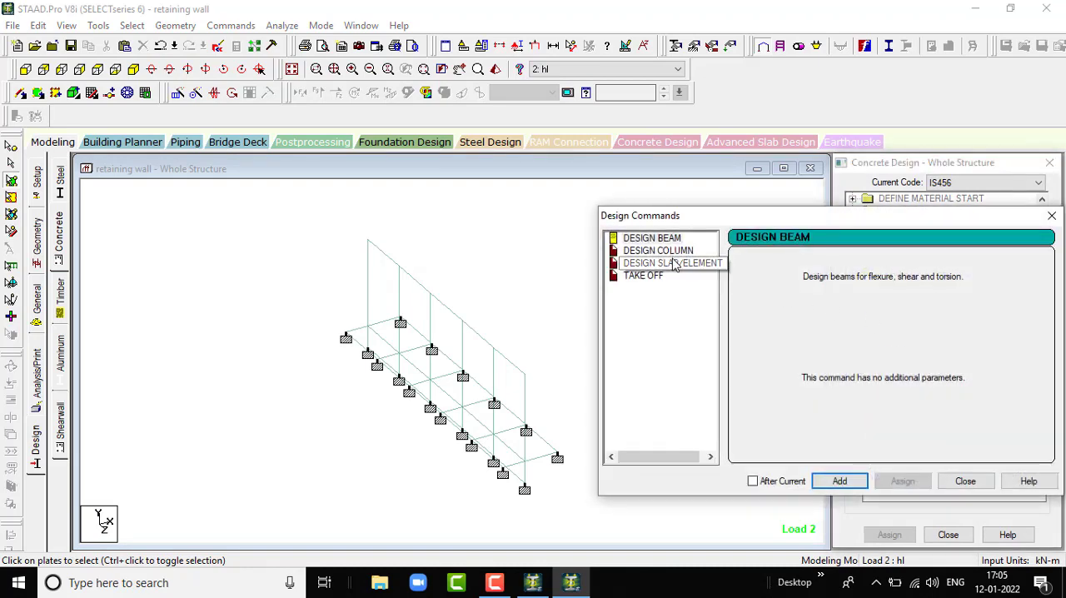
left_click(673, 263)
left_click(841, 480)
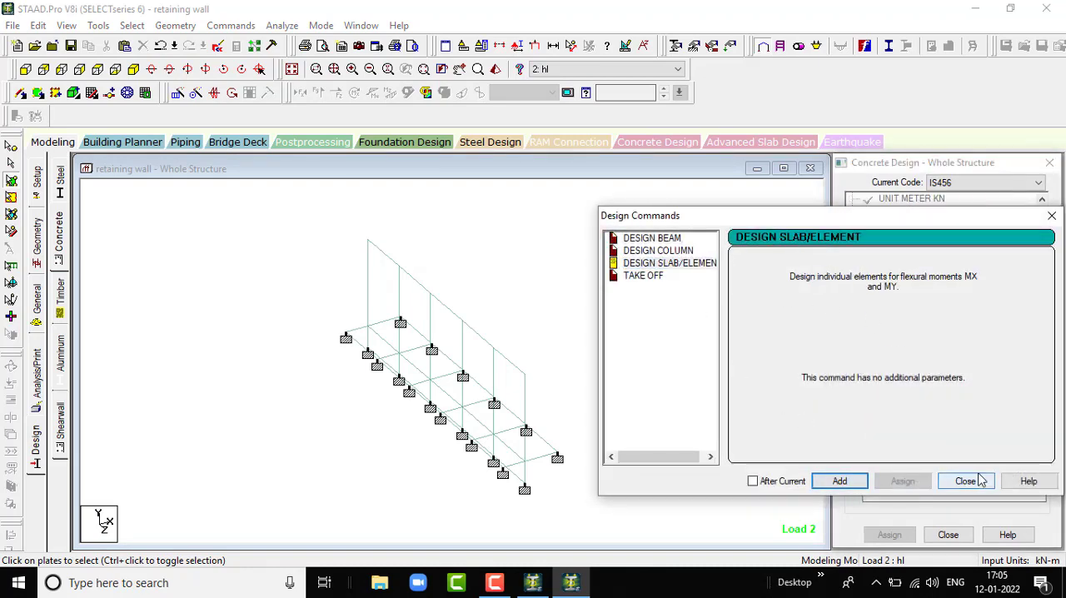
left_click(965, 481)
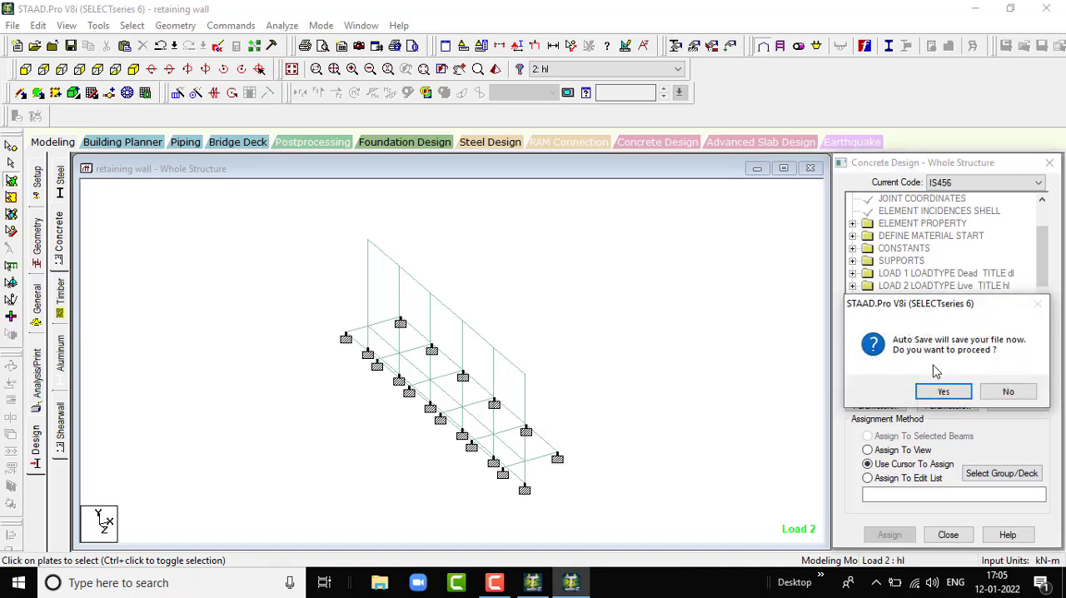
left_click(942, 392)
left_click(438, 311)
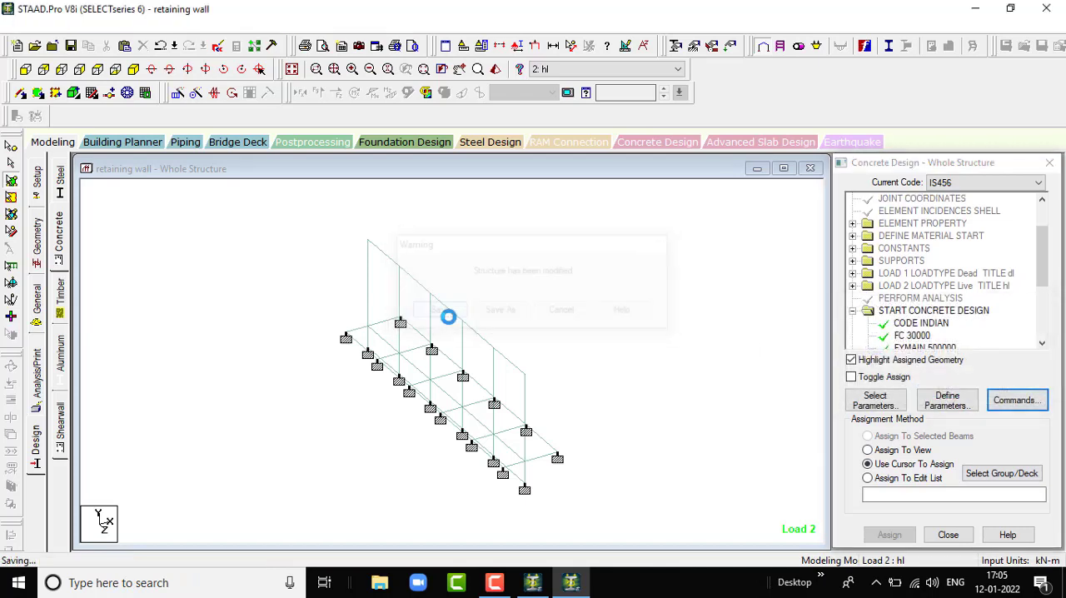
- Pick the unassigned DESIGN ELEMENT command and select all horizontal base slab plates in the plan view
scroll(985, 320, "down", 1)
scroll(985, 321, "down", 1)
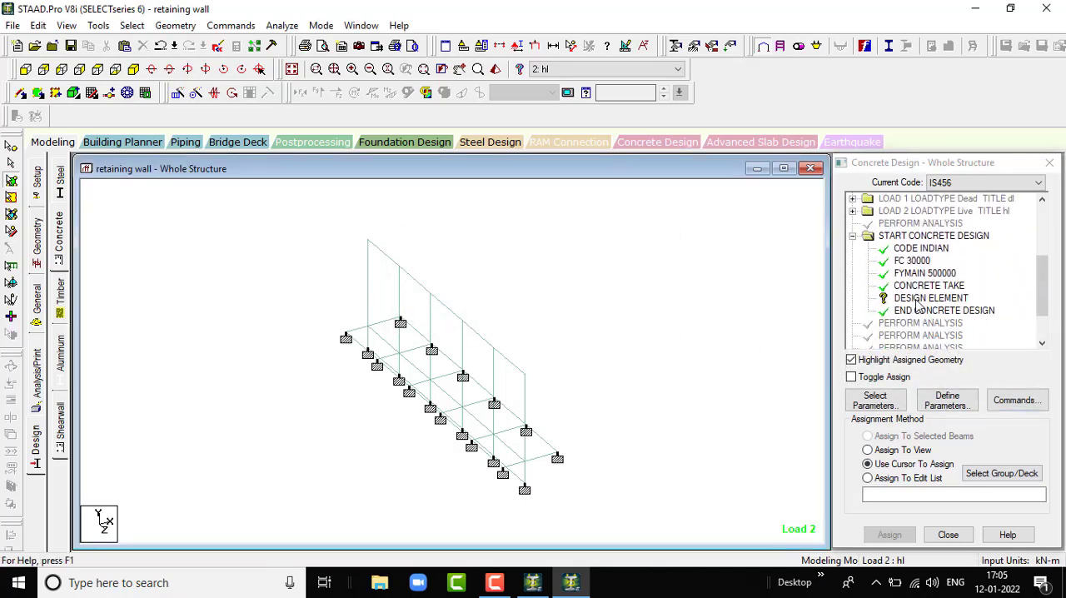
left_click(925, 298)
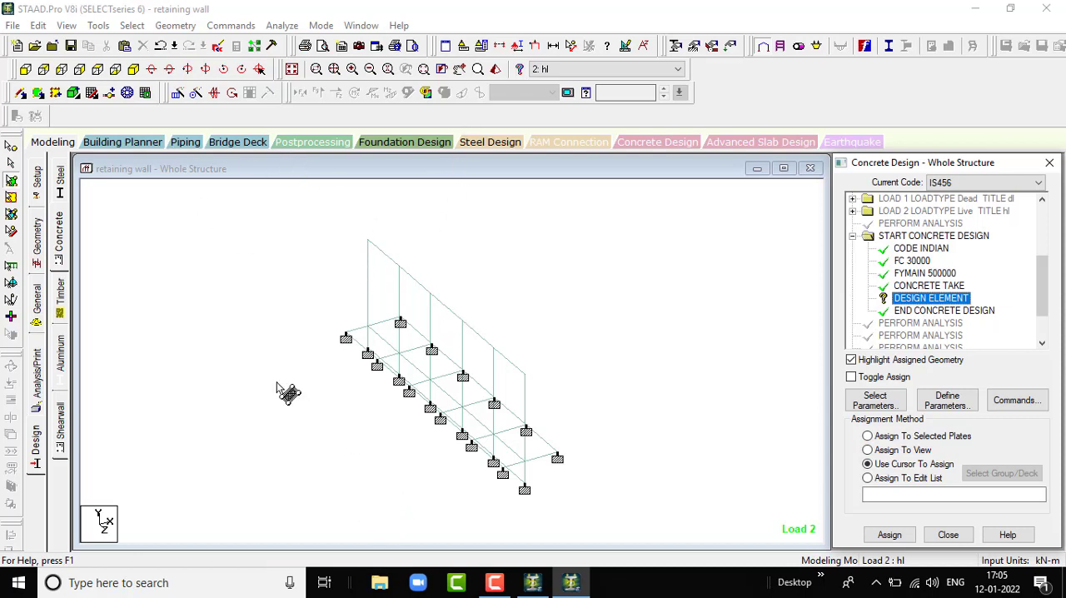
left_click(106, 72)
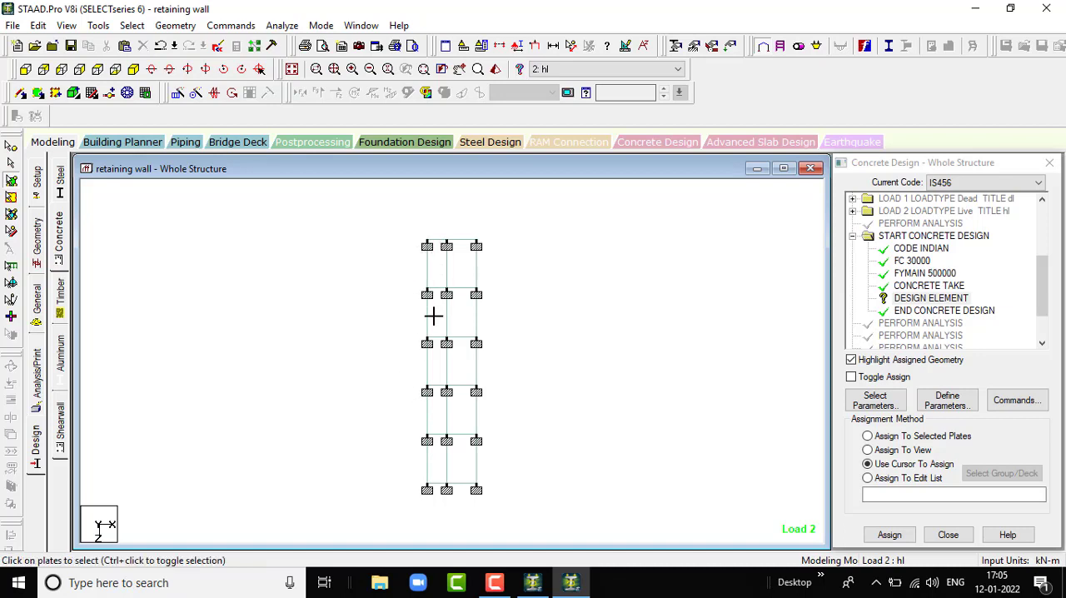
left_click_drag(433, 316, 432, 500)
left_click_drag(508, 506, 509, 506)
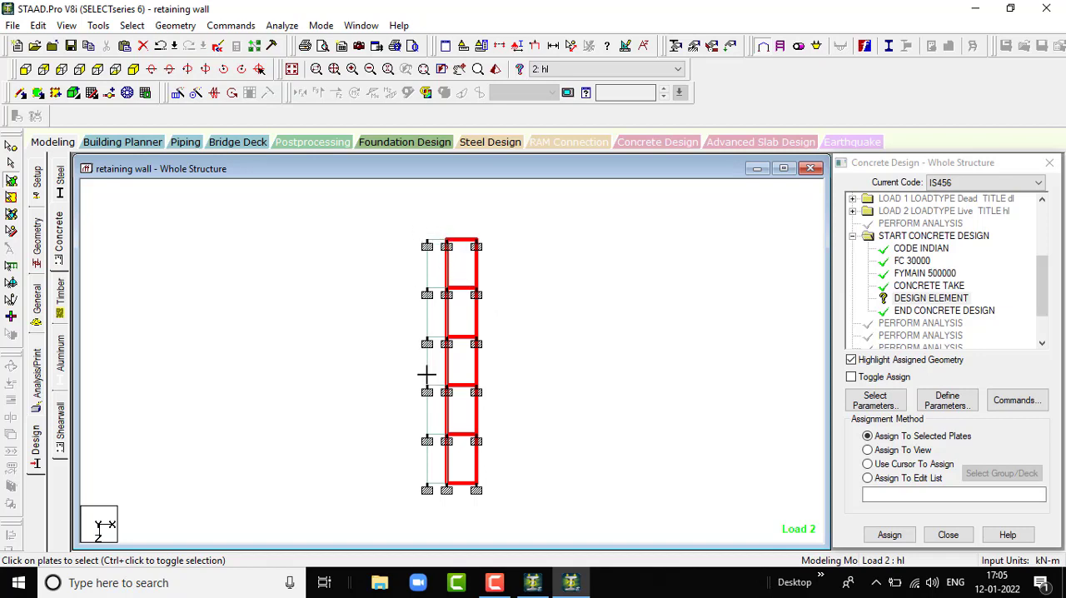
left_click_drag(424, 498, 414, 503)
left_click(433, 264, "ctrl")
left_click(432, 310, "ctrl")
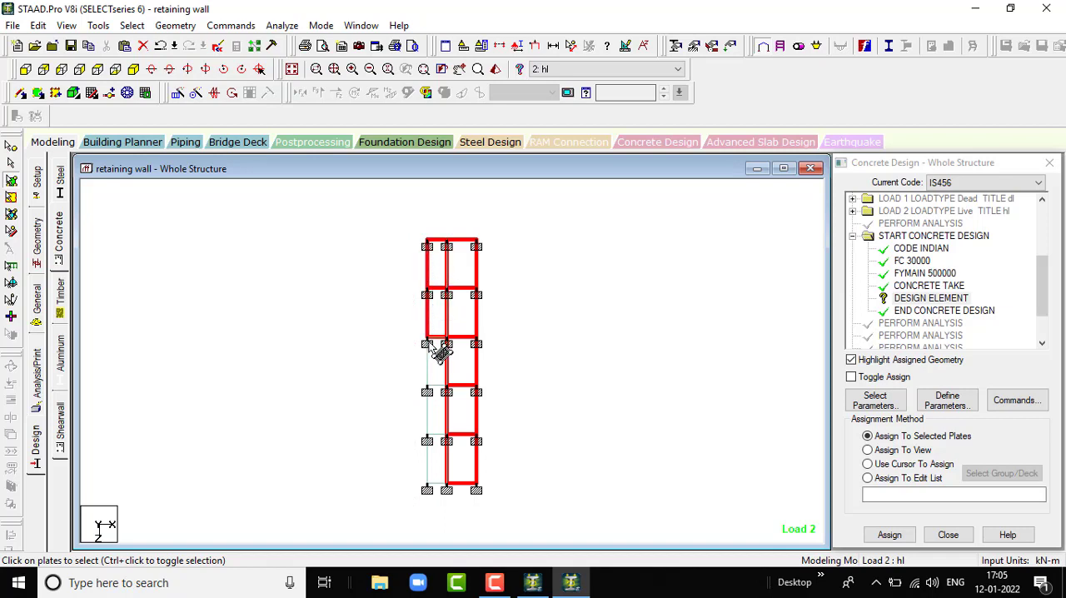
left_click(434, 359, "ctrl")
left_click(435, 421, "ctrl")
left_click(441, 467, "ctrl")
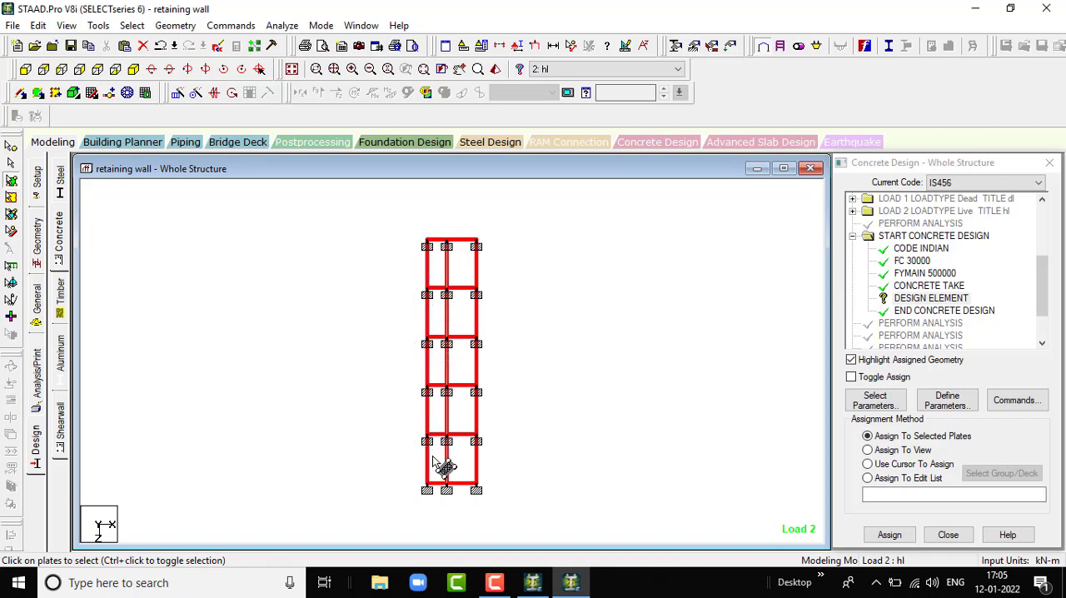
- Add the five short vertical plates below the base slab to the selection, working in the side elevation
left_click(79, 70)
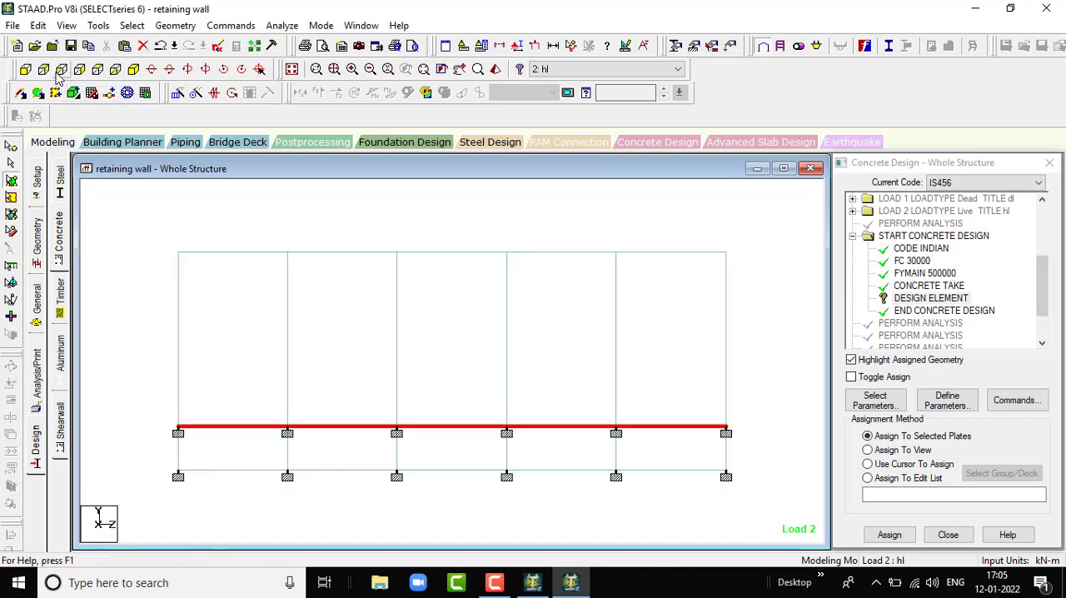
left_click_drag(140, 459, 762, 521)
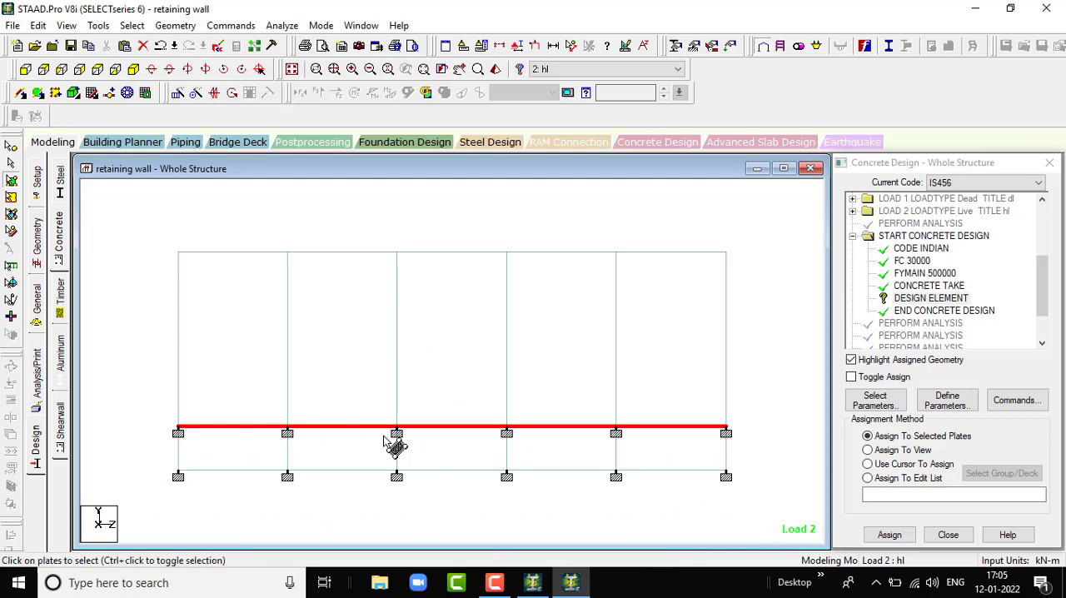
left_click(266, 462)
left_click(345, 463, "ctrl")
left_click(479, 460, "ctrl")
left_click(564, 459, "ctrl")
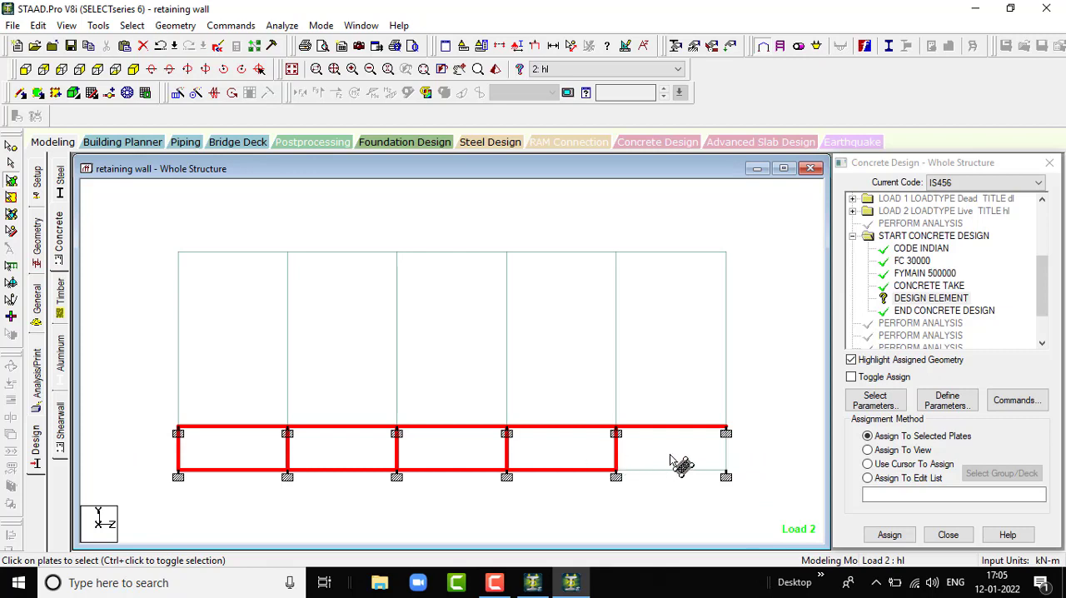
left_click(674, 457, "ctrl")
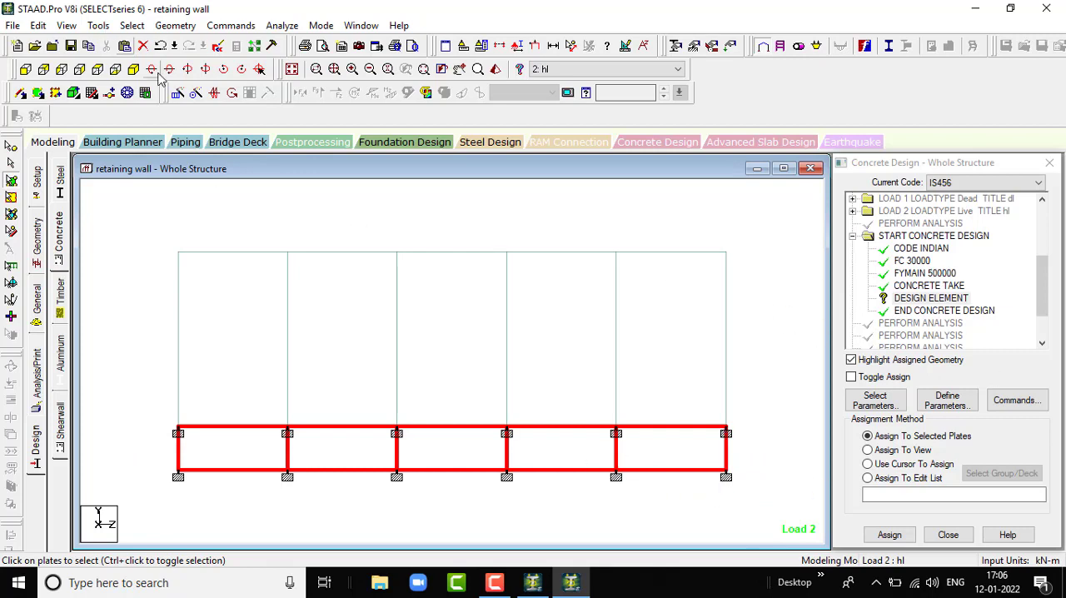
- Assign the DESIGN ELEMENT command to the selected base slab and lower vertical plates using Assign To Selected Plates
left_click(135, 71)
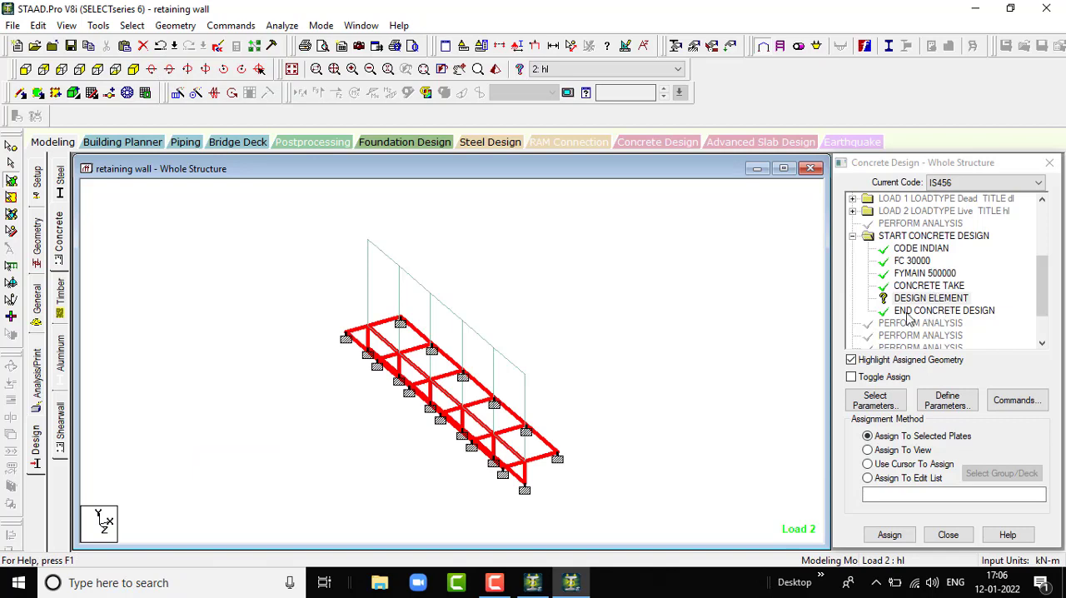
left_click(891, 534)
left_click(957, 393)
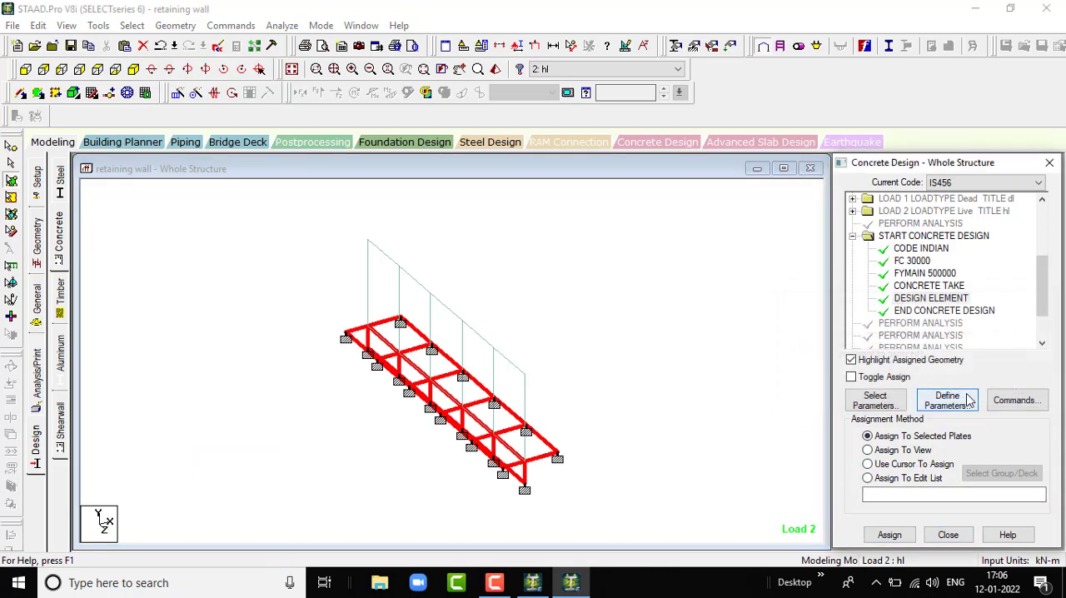
scroll(946, 334, "down", 1)
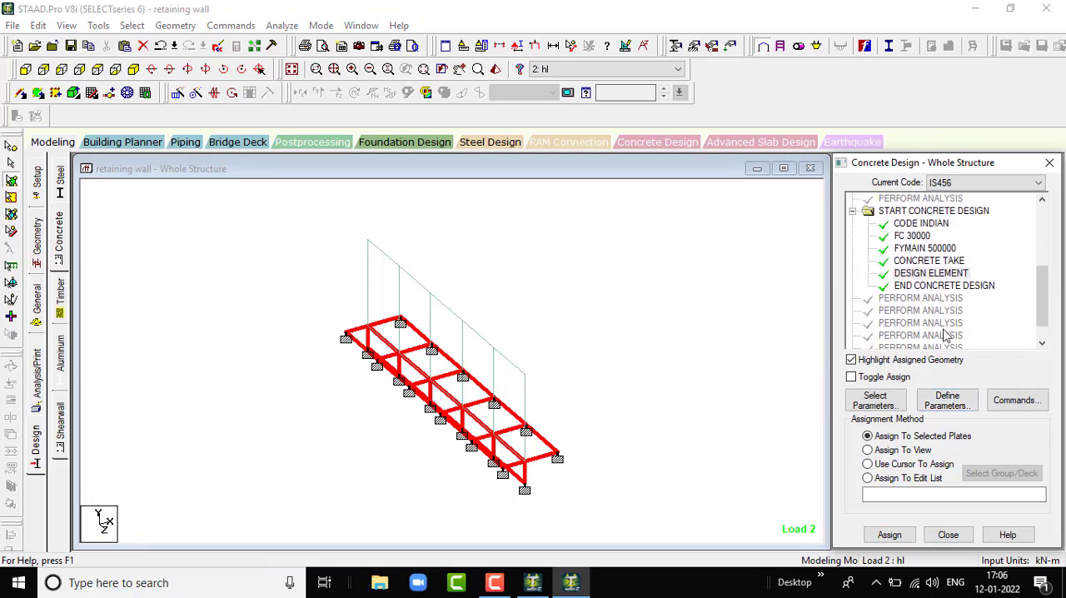
scroll(936, 258, "down", 1)
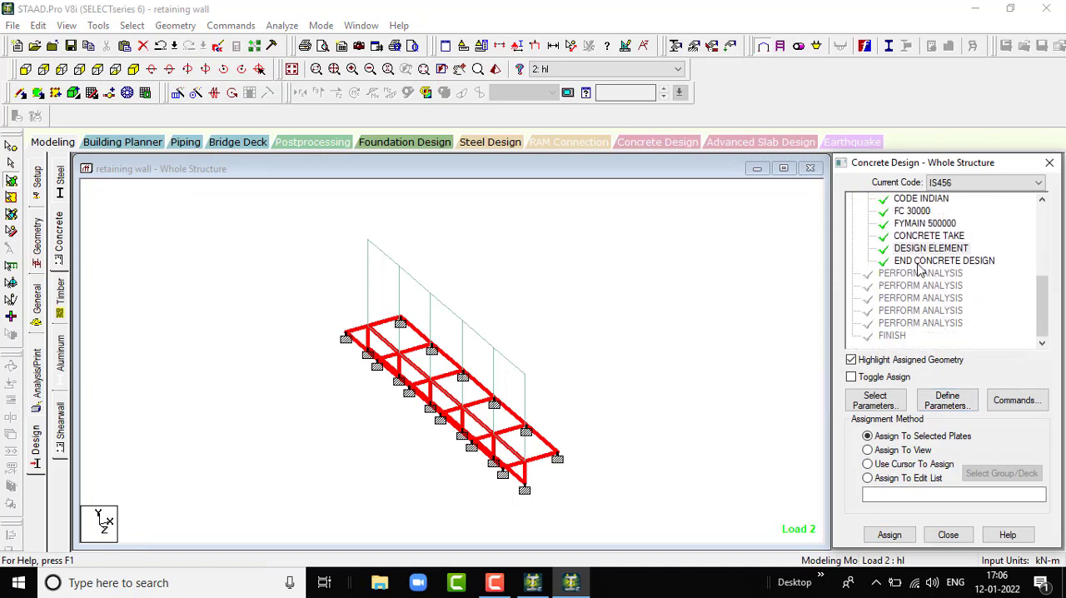
scroll(956, 275, "up", 1)
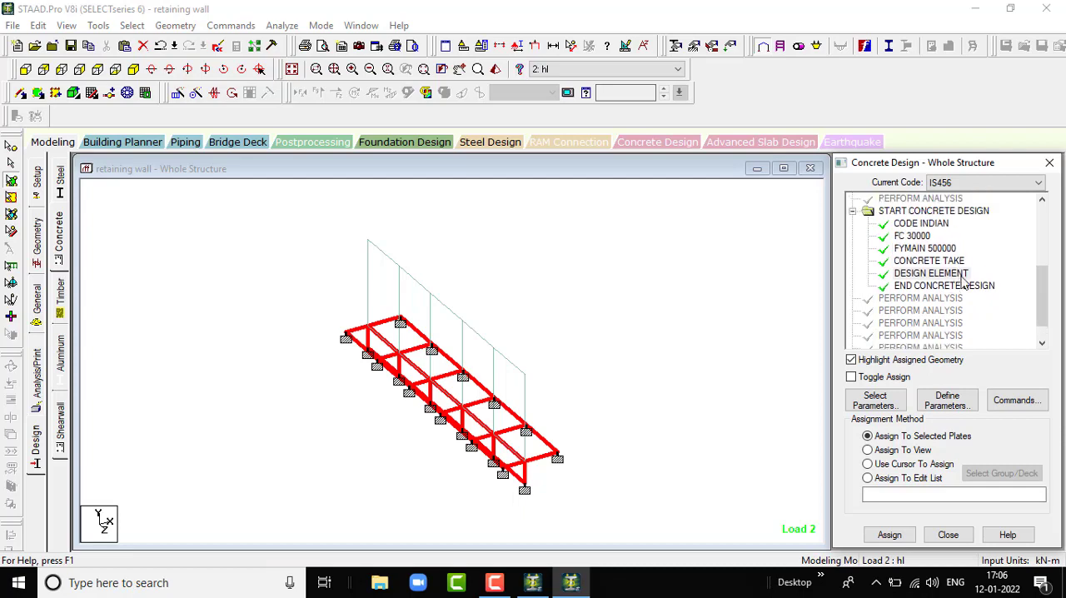
- Add a TAKE OFF command to the IS456 concrete design and check its place in the command list
left_click(1014, 402)
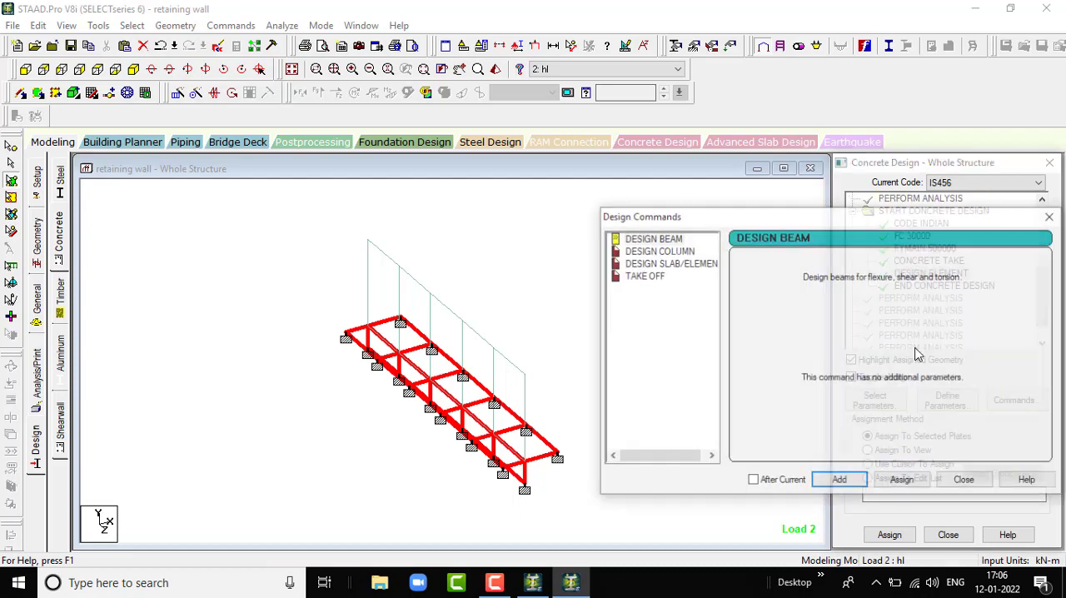
left_click(647, 277)
left_click(840, 481)
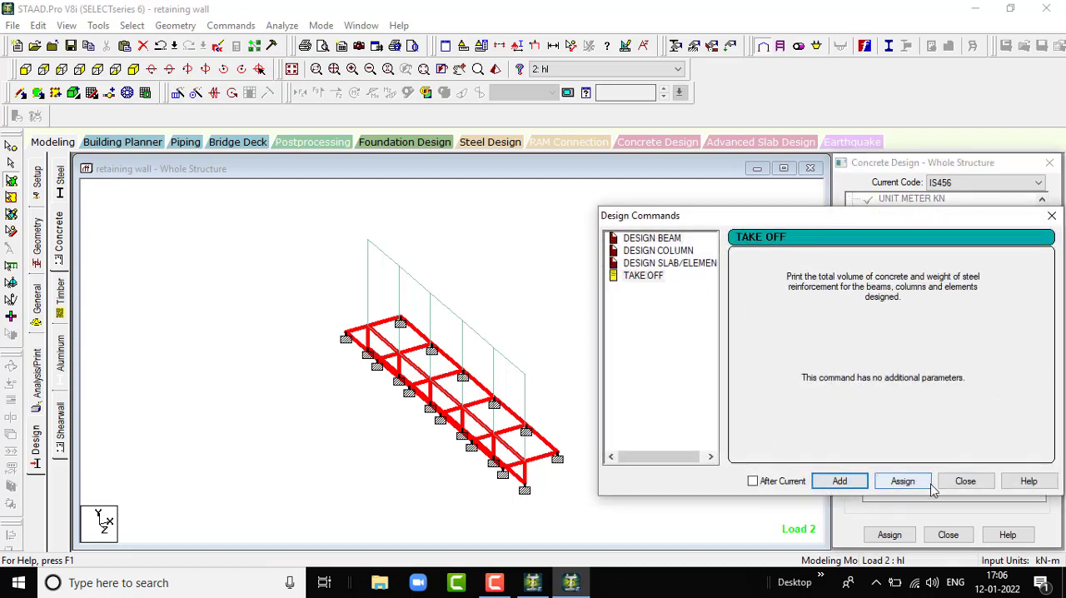
left_click(964, 481)
scroll(918, 312, "down", 4)
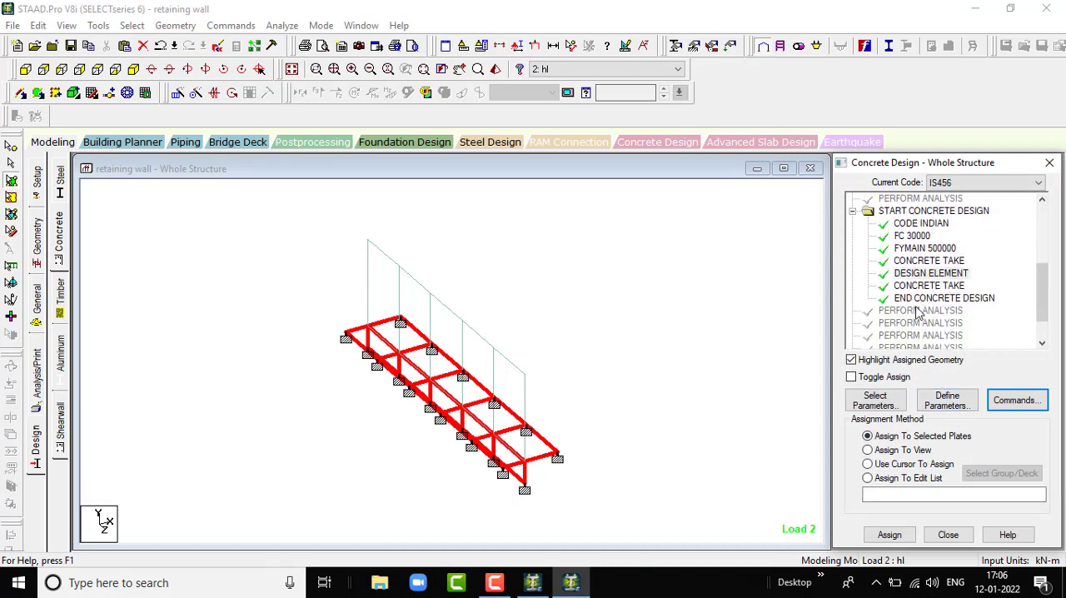
scroll(918, 313, "down", 2)
scroll(948, 265, "up", 5)
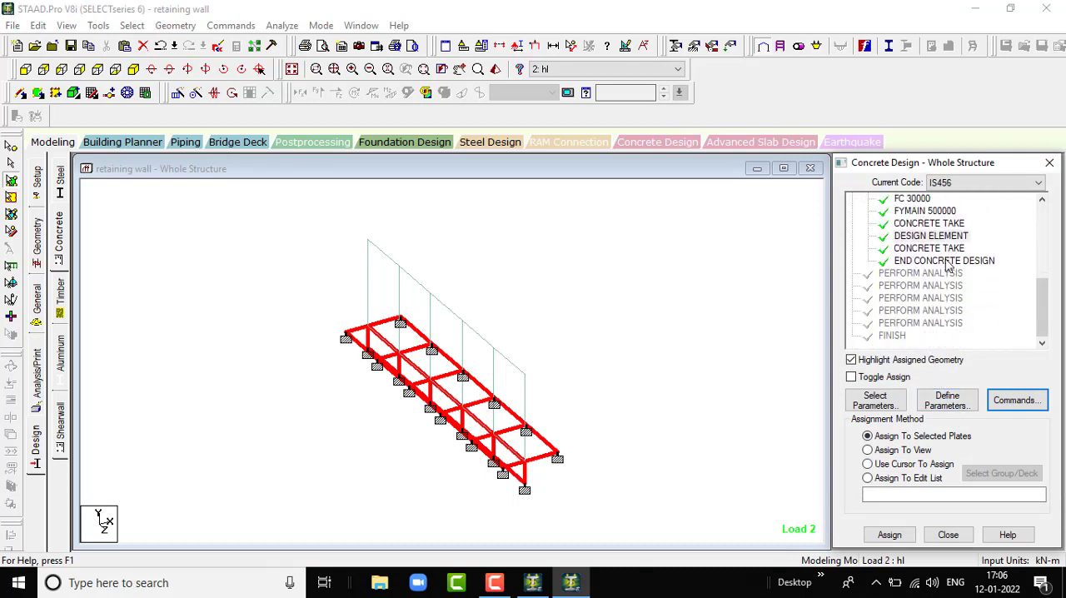
scroll(947, 265, "down", 3)
- Add another Perform Analysis command with the No Print option
left_click(36, 379)
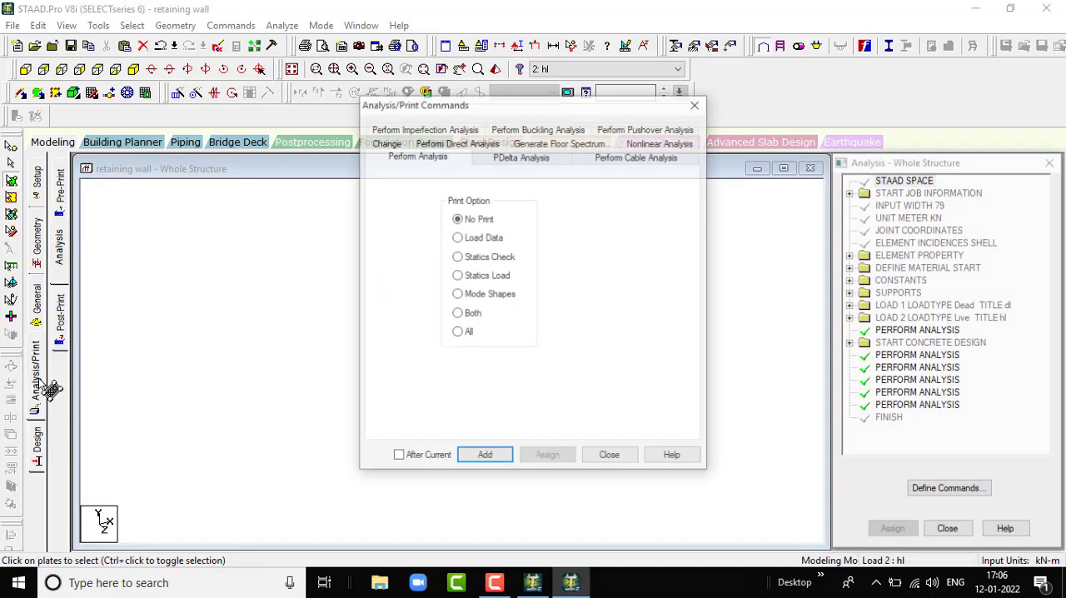
left_click(486, 459)
left_click(609, 457)
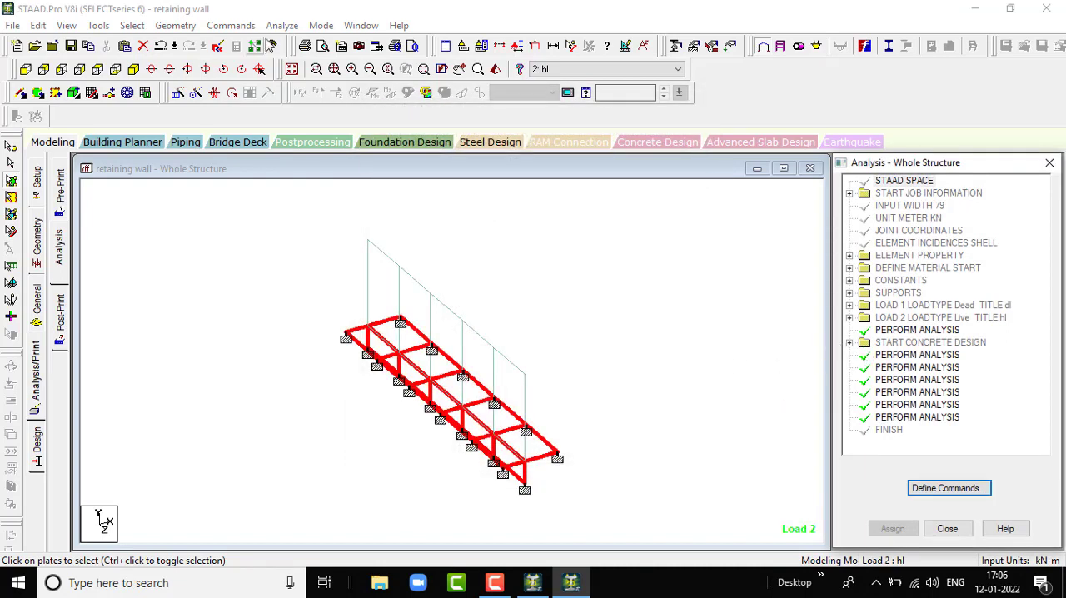
- Save the modified structure and run the analysis, entering post-processing mode with load cases 1 dl and 2 hl selected
left_click(294, 25)
left_click(304, 40)
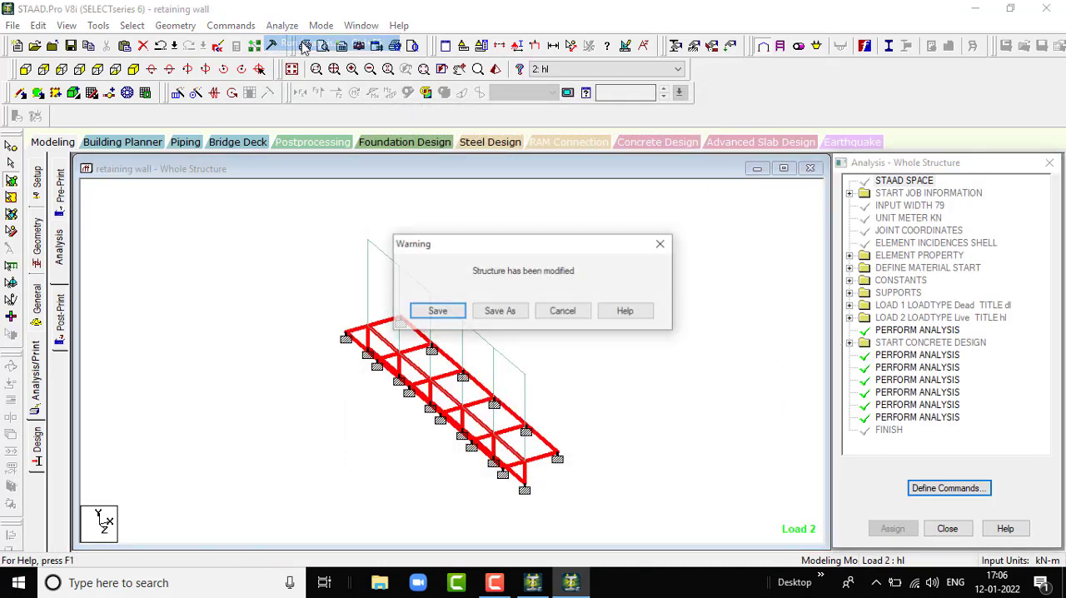
left_click(437, 310)
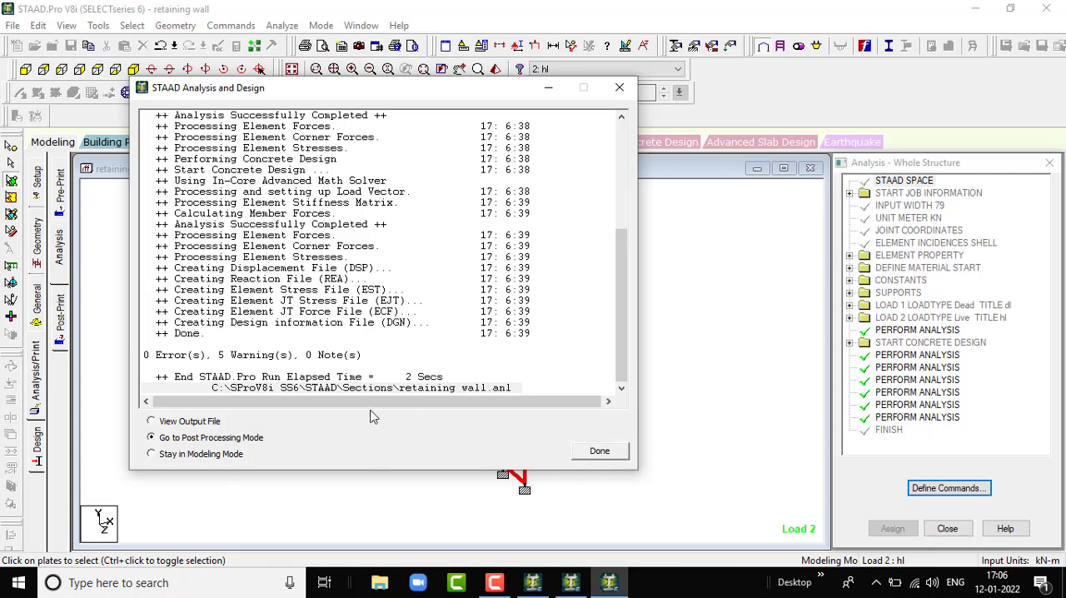
left_click(600, 452)
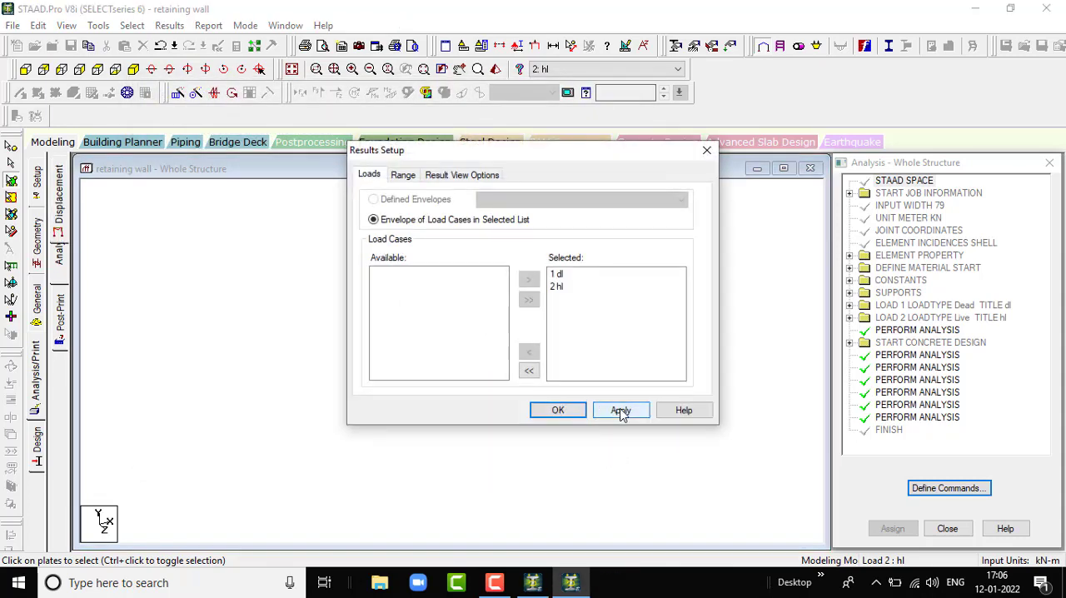
left_click(621, 412)
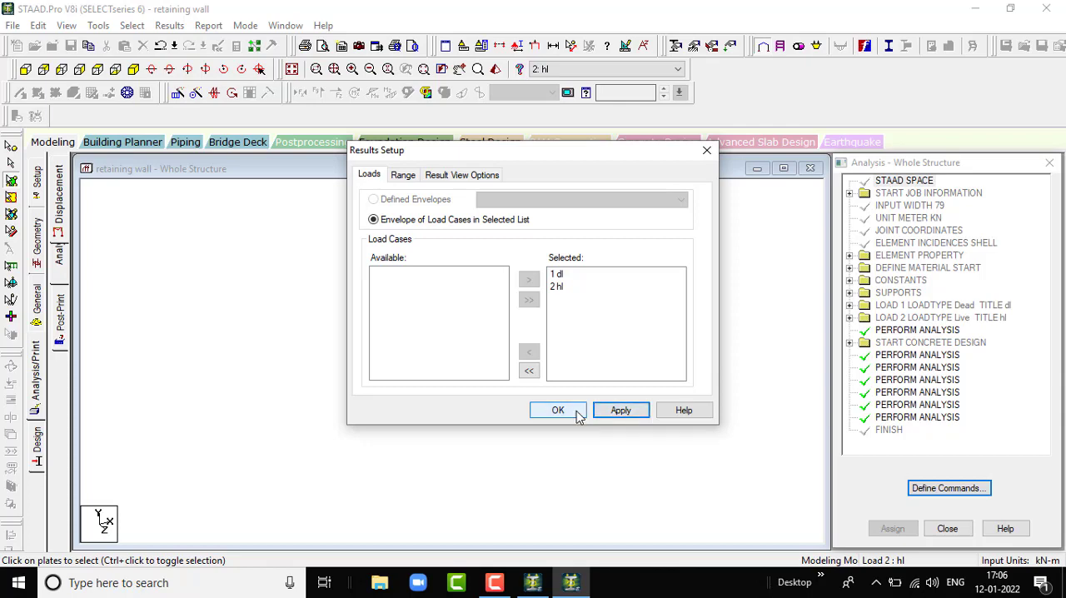
left_click(576, 413)
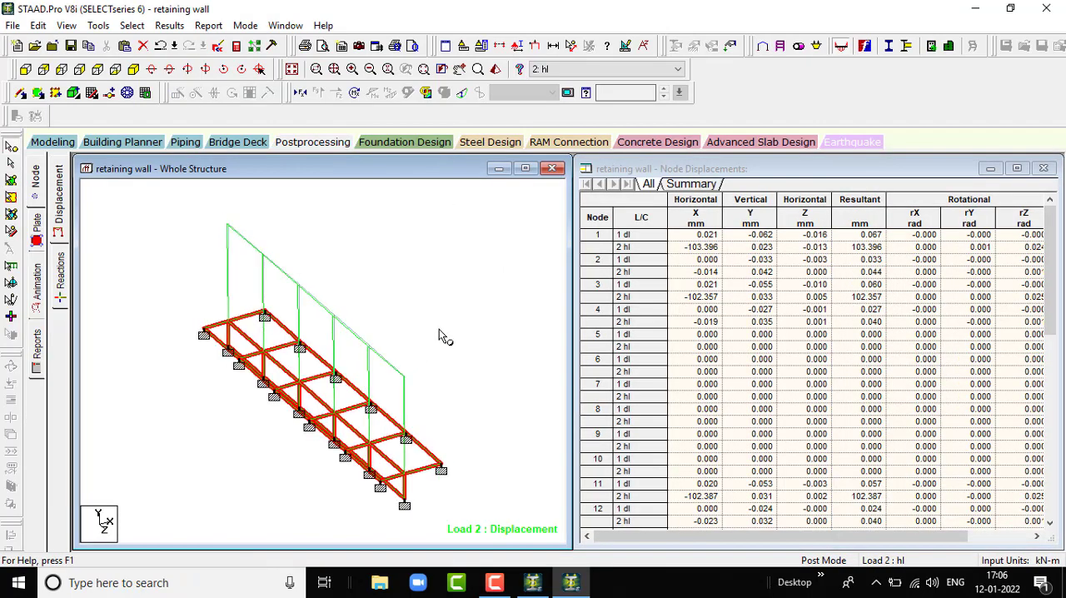
- Examine the wall's deflected shape under load case 2 hl in the isometric view and the elevation along the Z axis
scroll(440, 327, "up", 3)
scroll(407, 342, "down", 3)
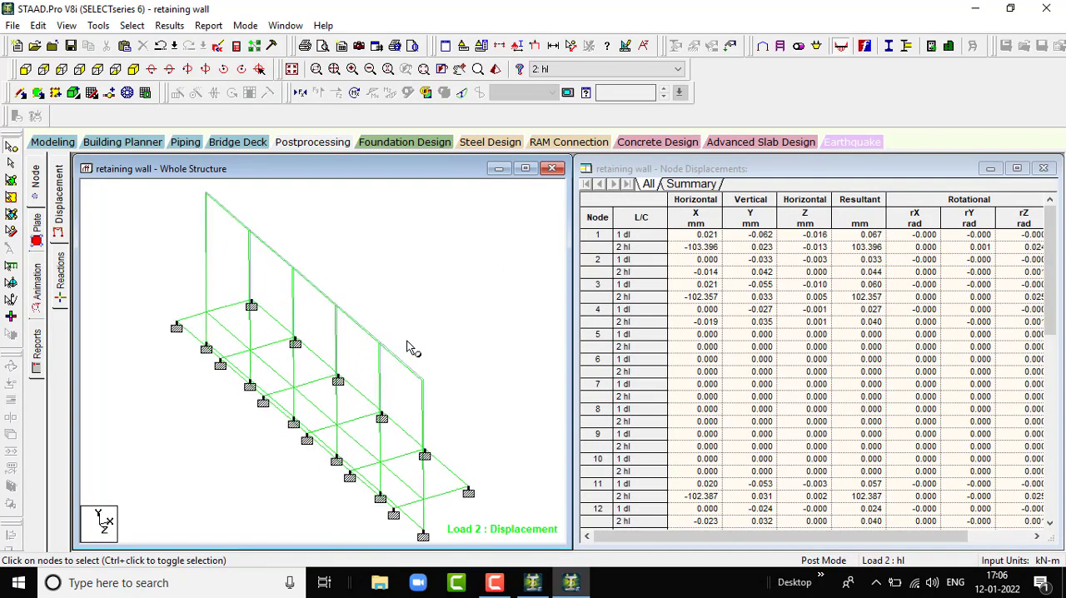
scroll(460, 425, "up", 5)
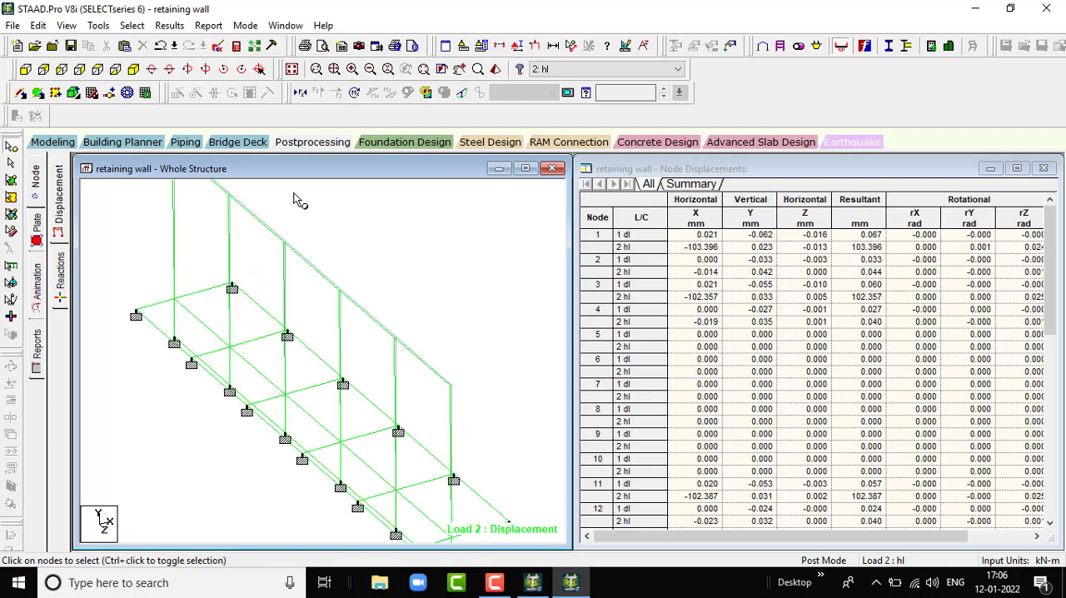
scroll(431, 366, "up", 1)
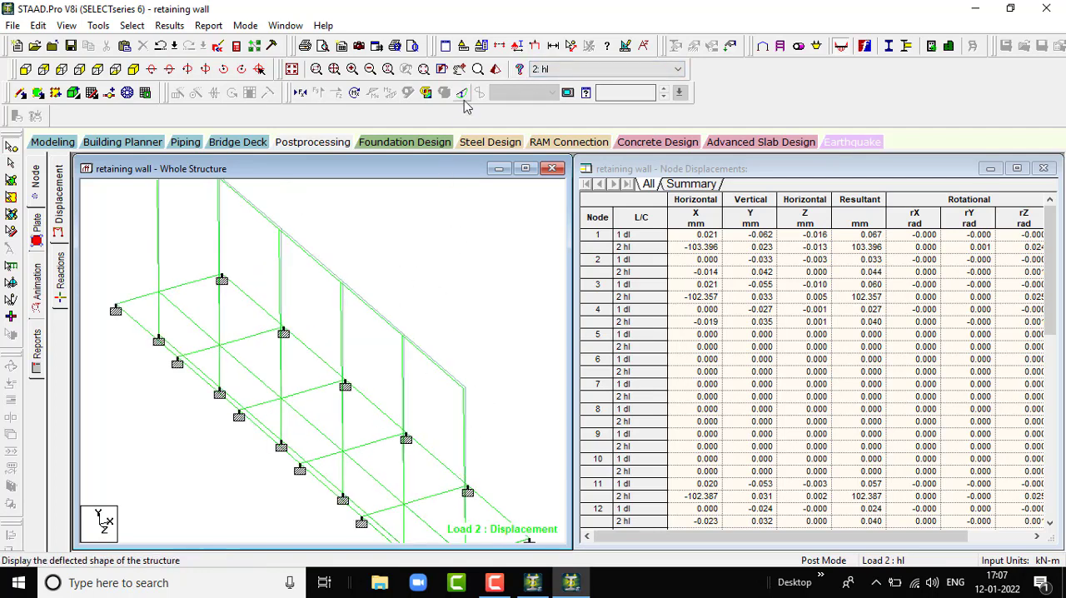
scroll(500, 401, "down", 4)
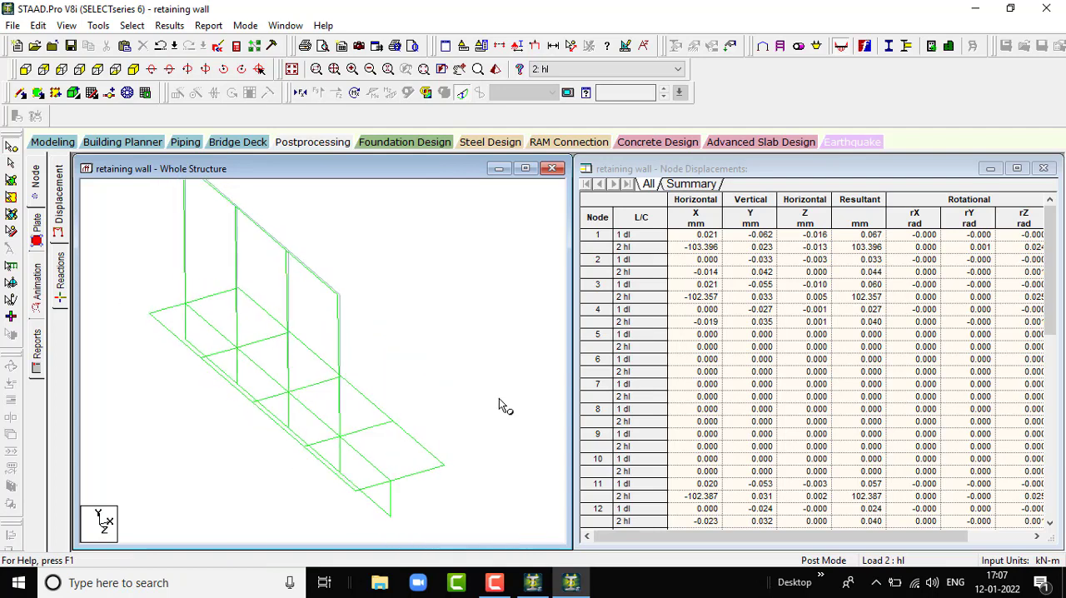
left_click(39, 69)
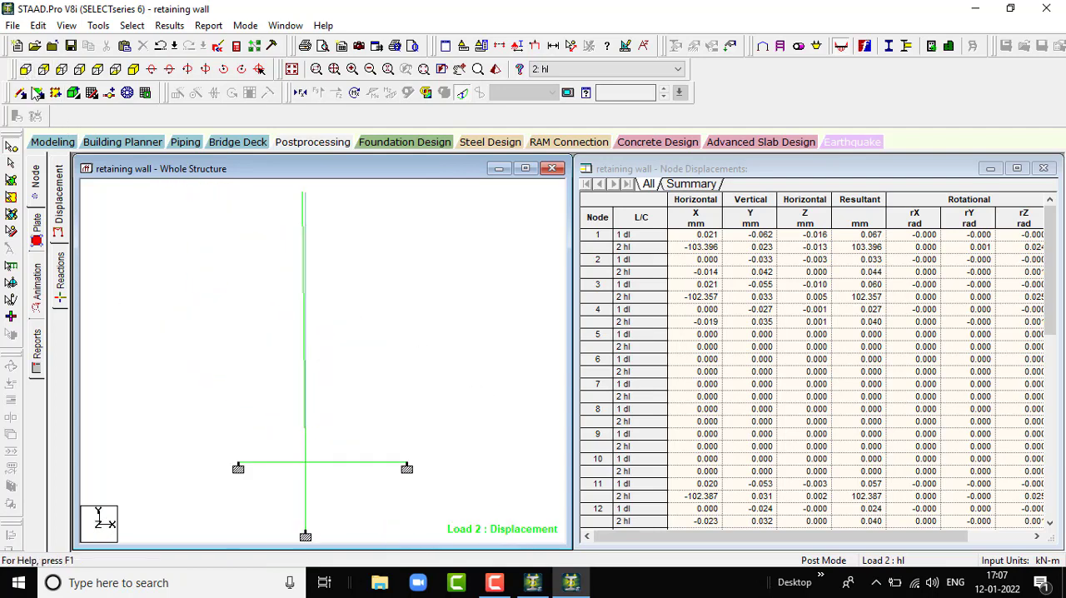
scroll(312, 200, "up", 1)
scroll(309, 201, "down", 2)
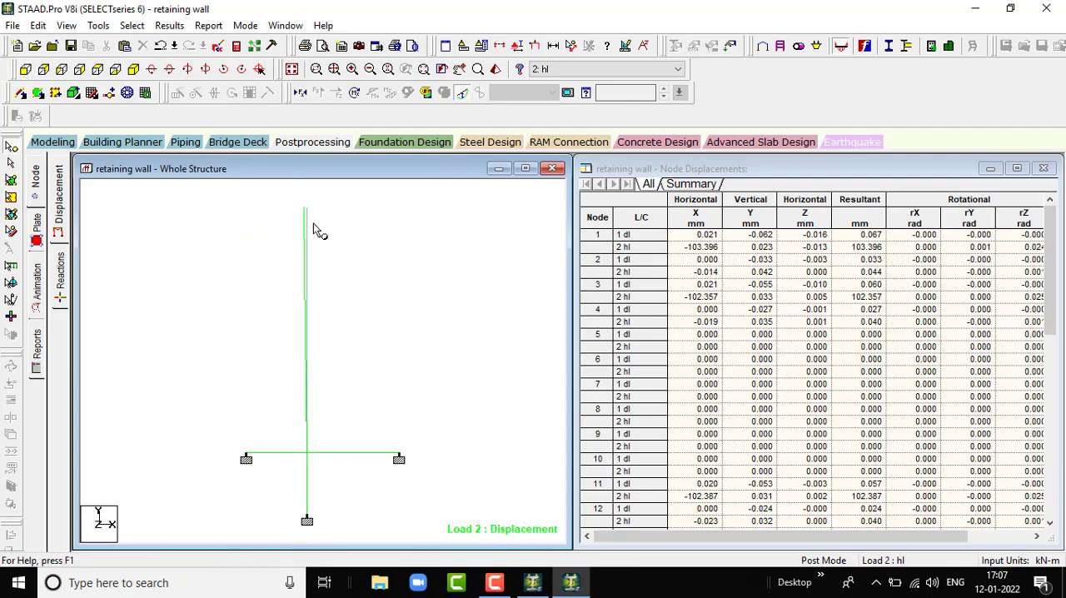
scroll(306, 208, "up", 2)
scroll(303, 202, "down", 2)
scroll(305, 202, "up", 2)
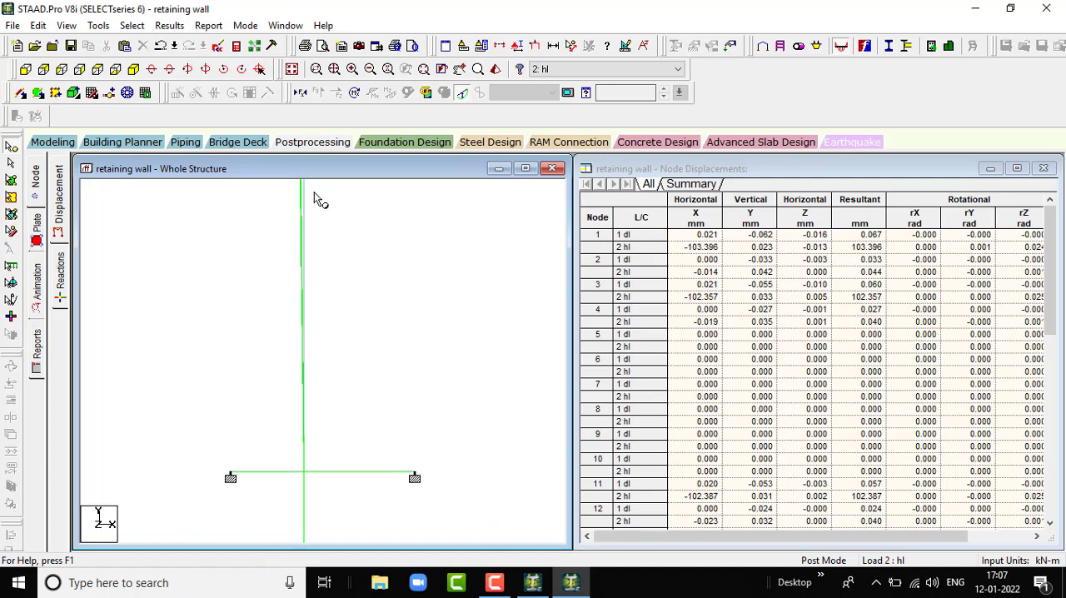
scroll(298, 201, "down", 1)
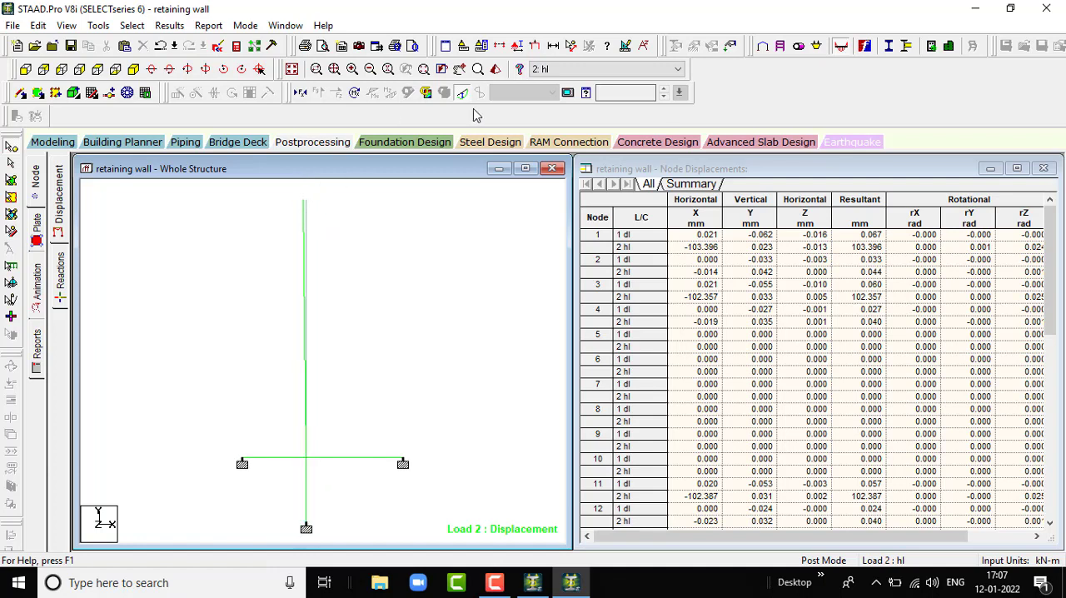
- Compare the wall's deflected shape under load case 1 dl with that under load case 2 hl
left_click(537, 74)
left_click(561, 84)
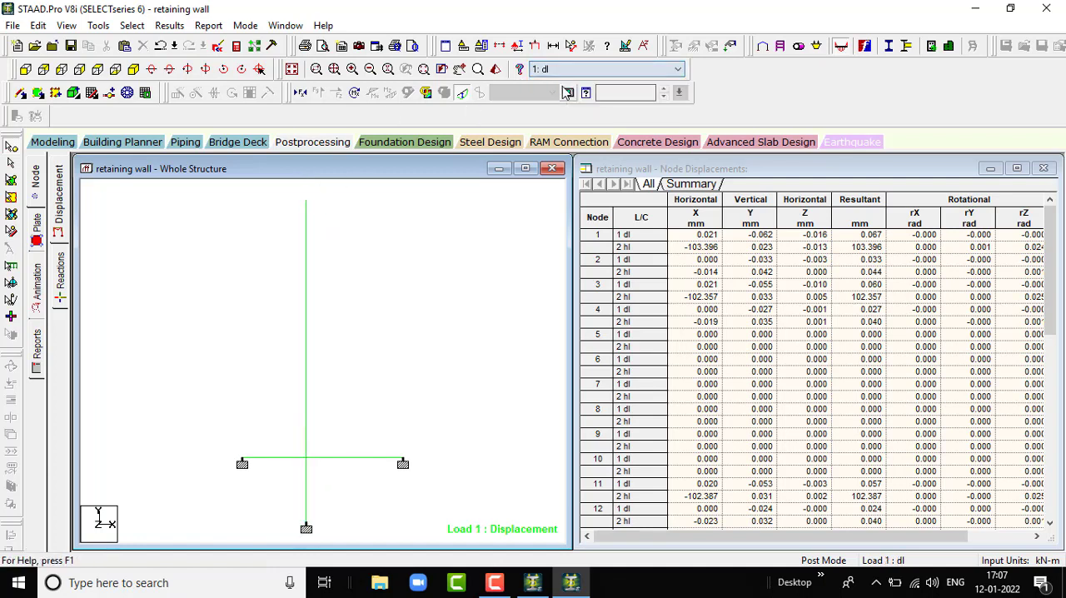
left_click(624, 71)
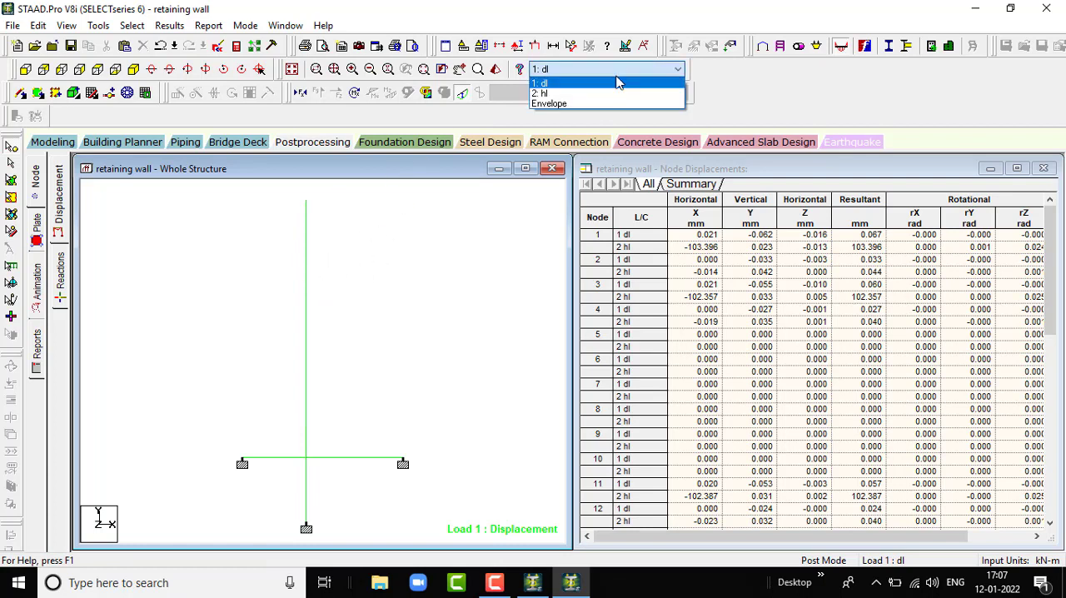
left_click(611, 94)
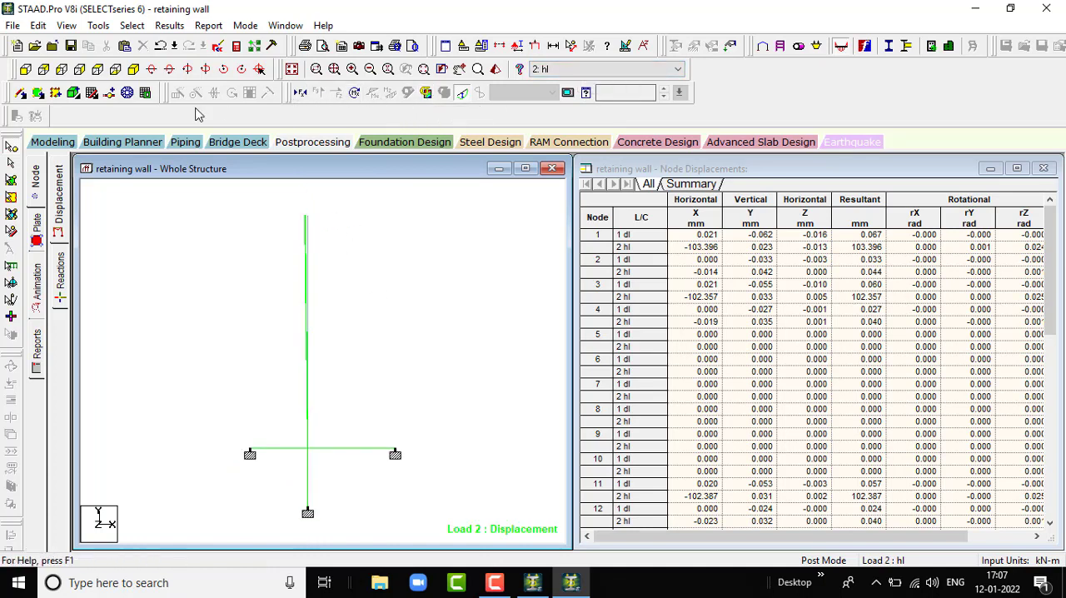
- Turn on the axial force display for load case 2 hl and inspect the structure in the isometric view
left_click(134, 70)
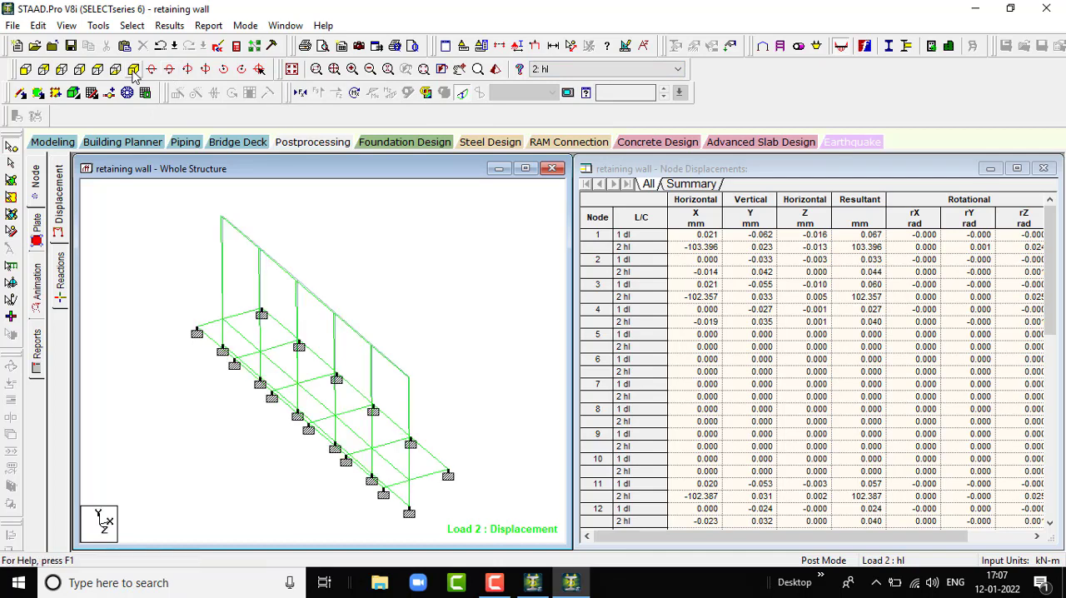
left_click(300, 94)
scroll(405, 350, "up", 4)
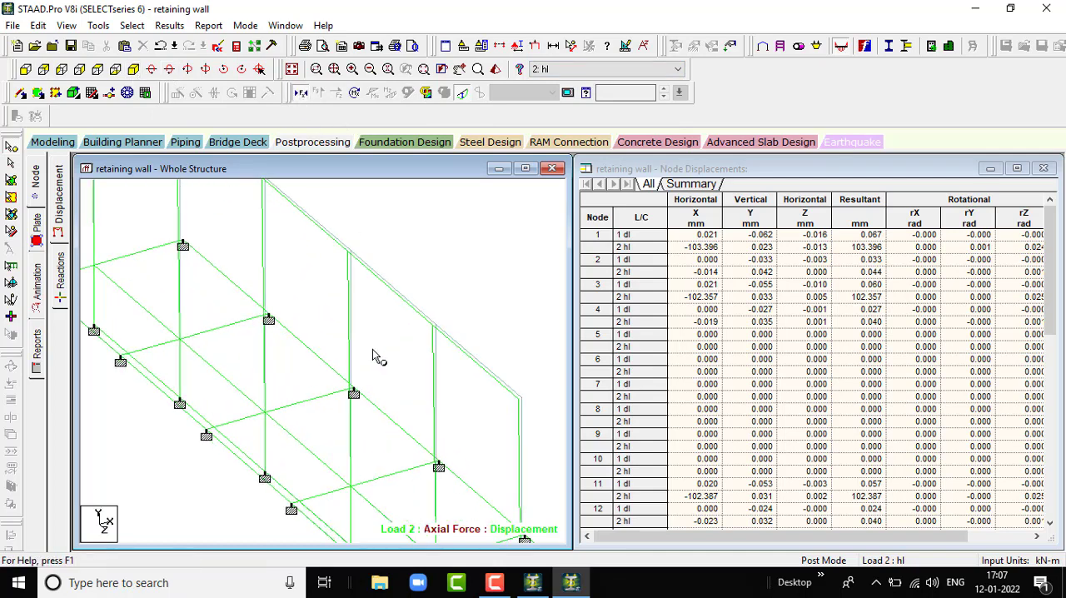
scroll(373, 350, "down", 4)
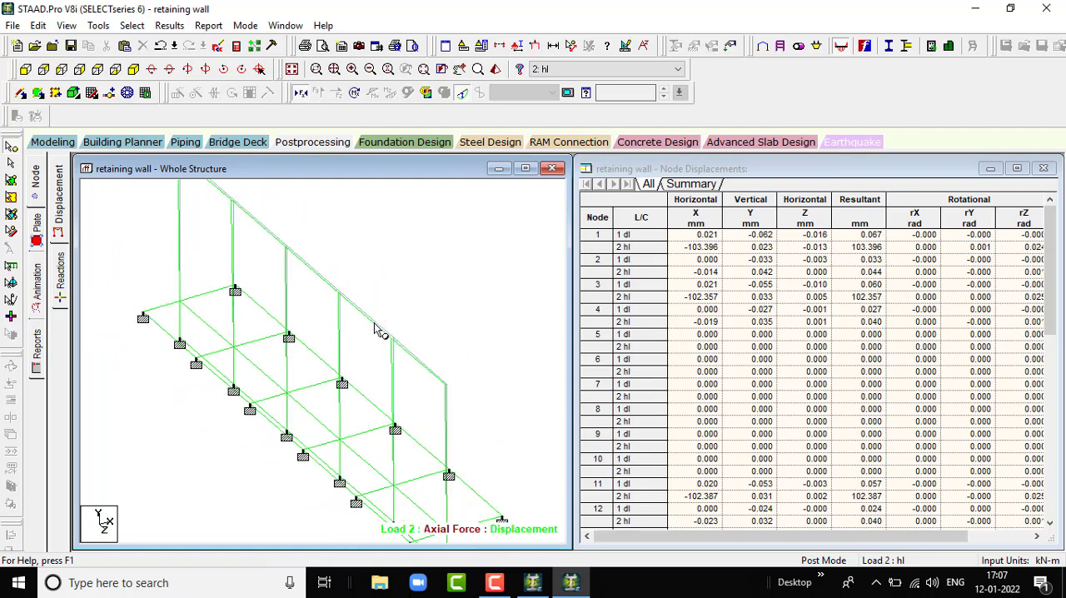
scroll(371, 307, "down", 1)
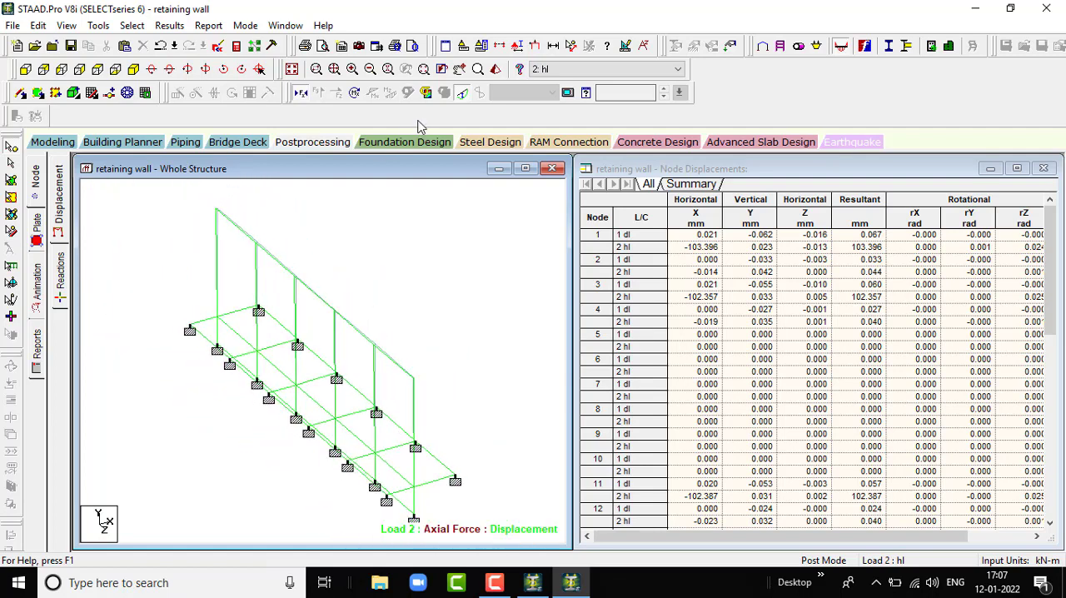
- Display the Max Absolute plate stress contour for load case 2 hl with Normal Fill
left_click(426, 93)
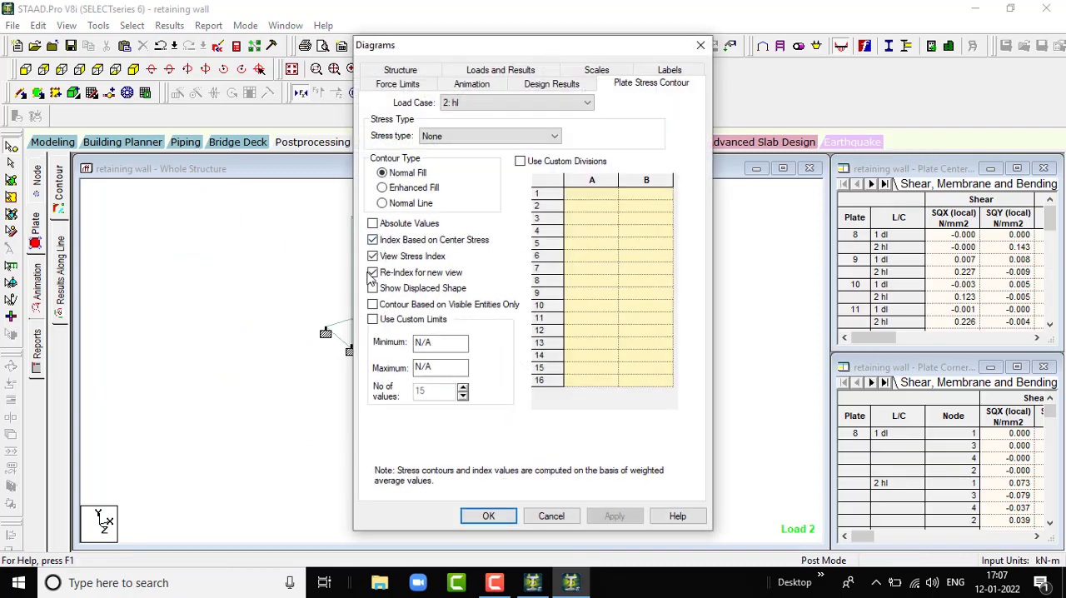
left_click(441, 140)
left_click(454, 154)
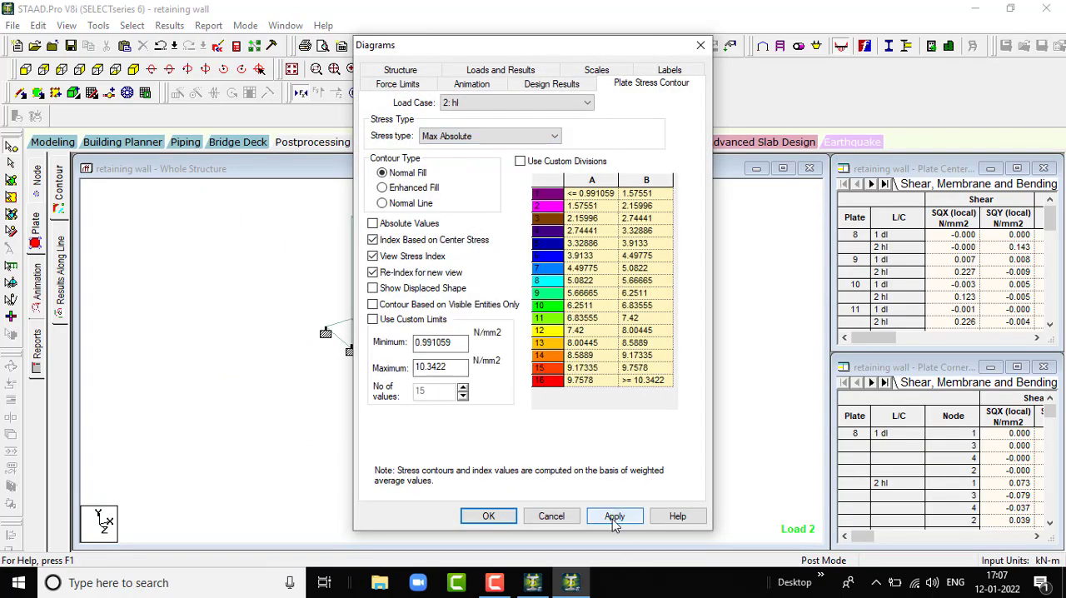
left_click(613, 516)
left_click(488, 516)
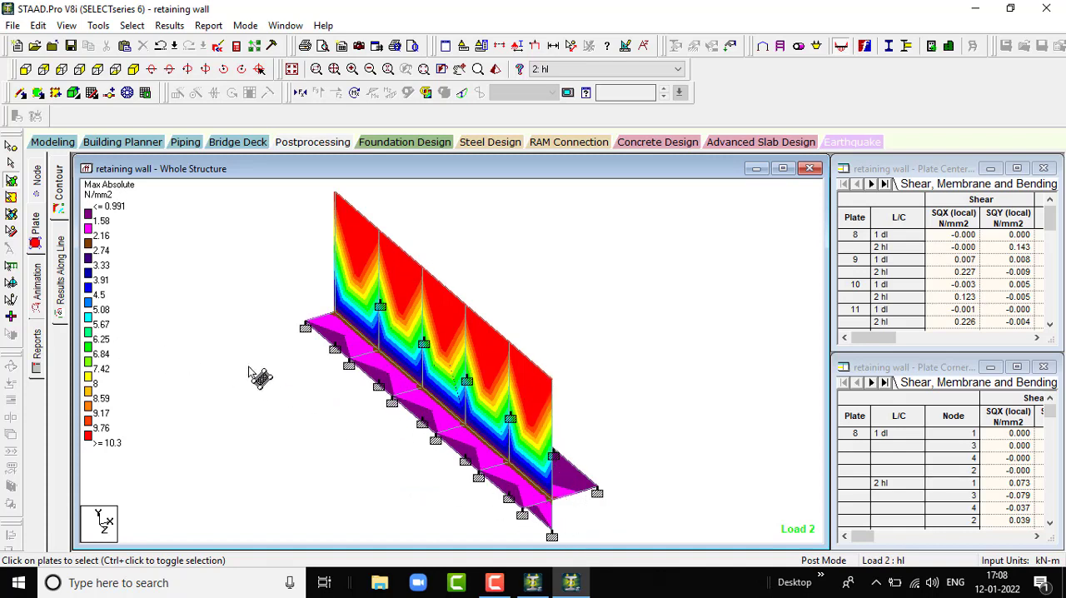
- Show the plate stress contour for load case 1 dl and examine it in the long side elevation and isometric view
scroll(306, 358, "up", 1)
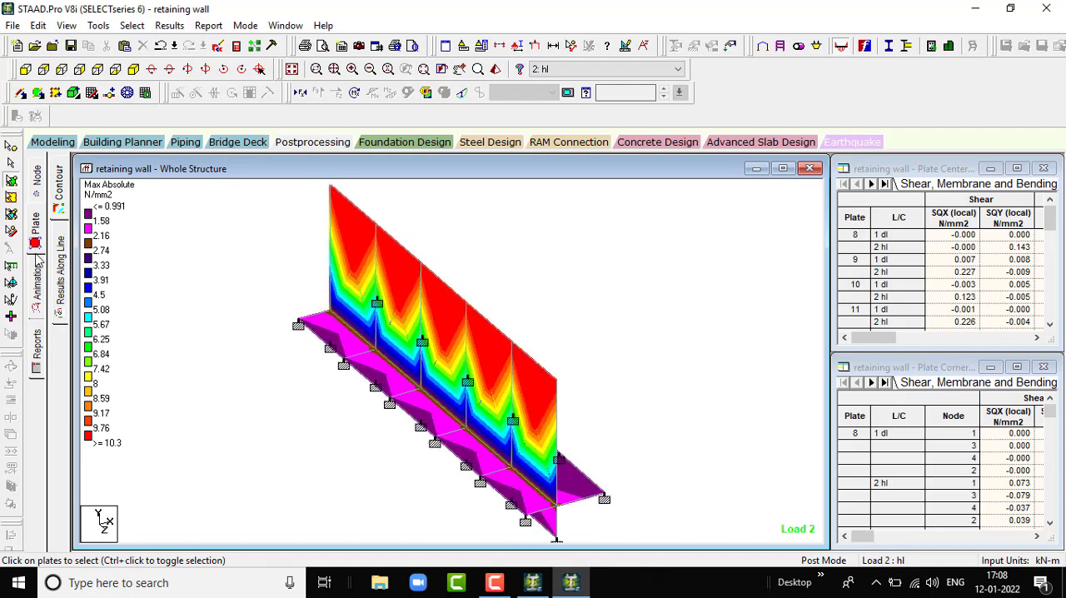
left_click(580, 75)
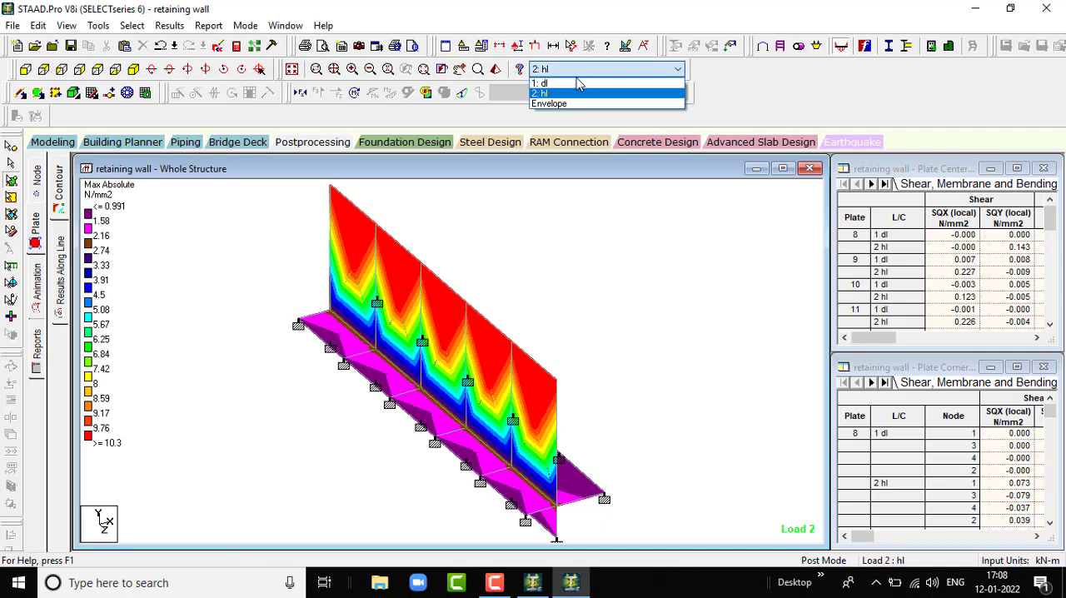
left_click(578, 81)
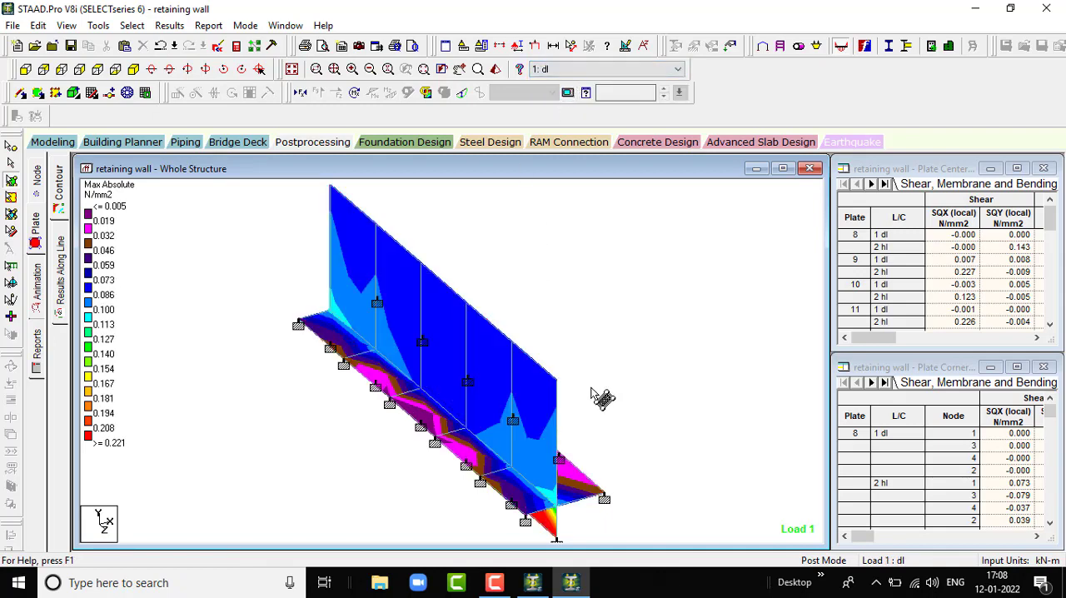
scroll(590, 388, "down", 2)
scroll(537, 505, "up", 1)
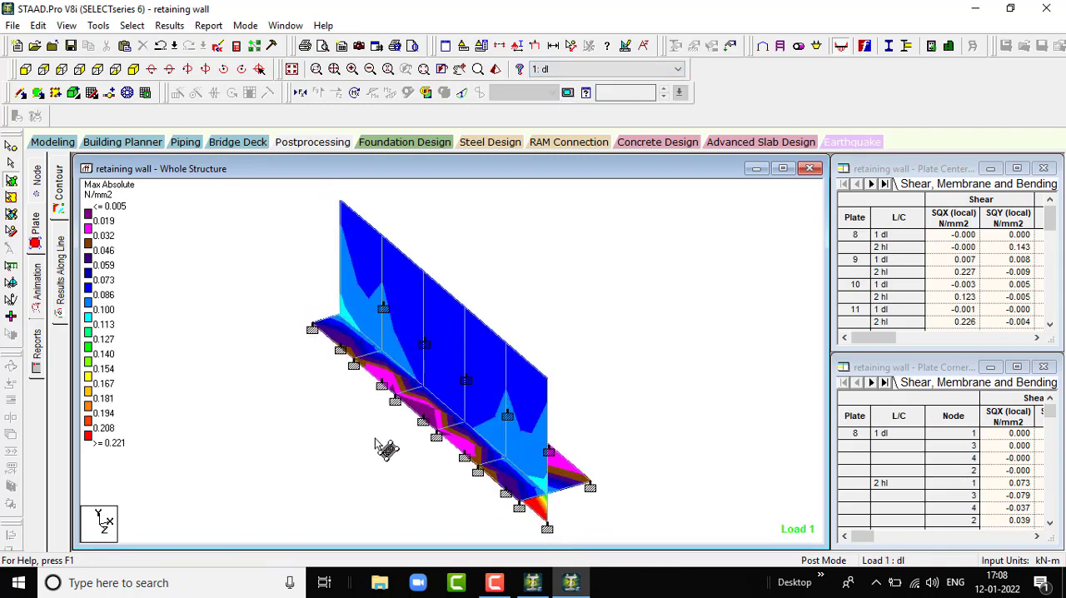
left_click(61, 69)
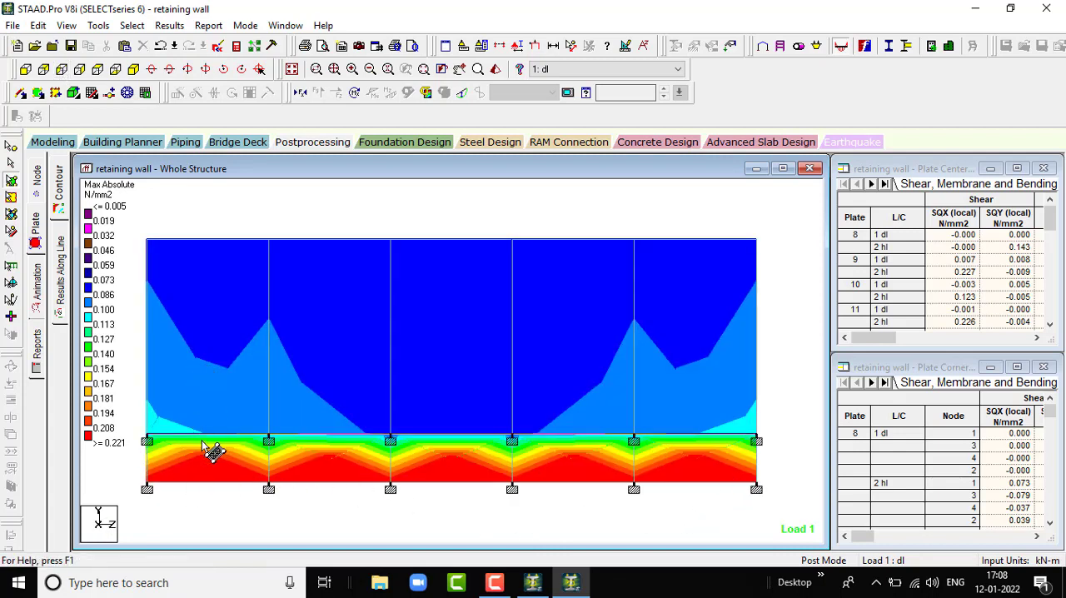
left_click(134, 69)
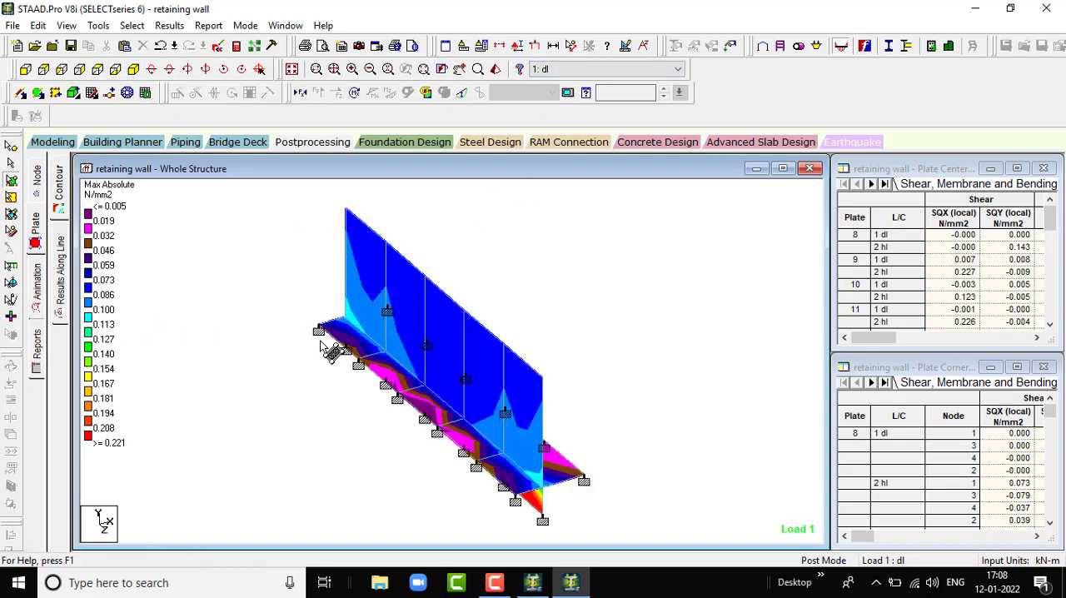
- Turn on the Deflection animation of the wall for load case 1 dl
scroll(321, 340, "up", 1)
scroll(317, 332, "down", 3)
scroll(462, 429, "up", 1)
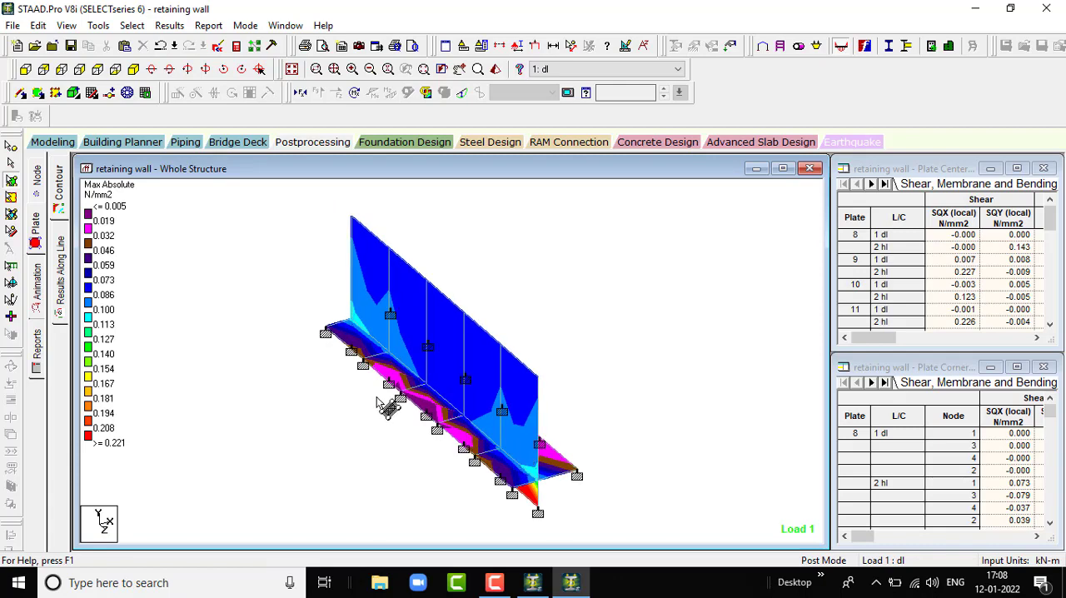
left_click(37, 288)
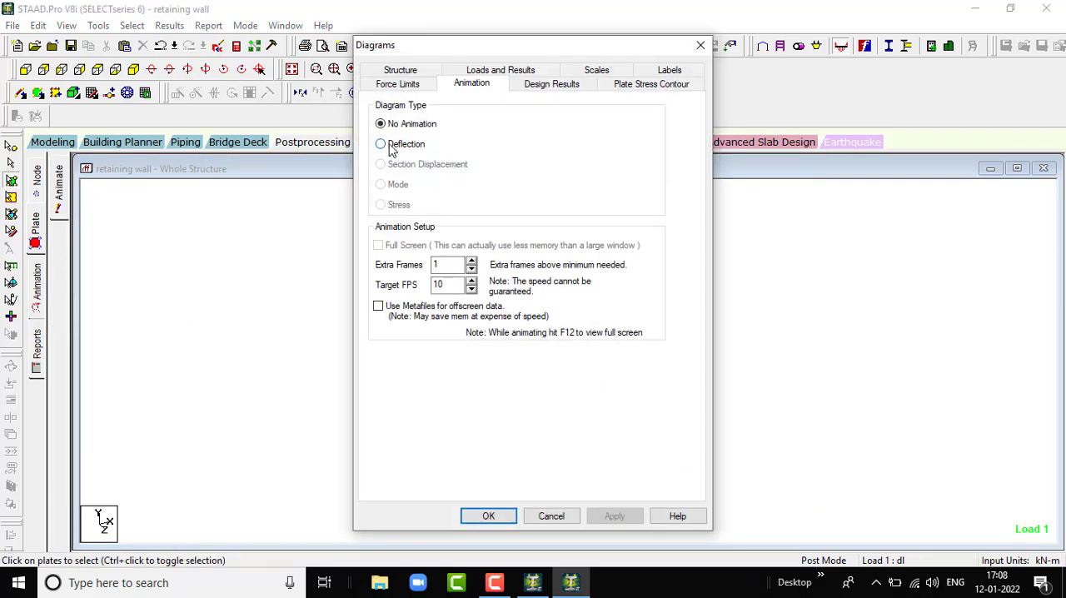
left_click(381, 144)
left_click(615, 517)
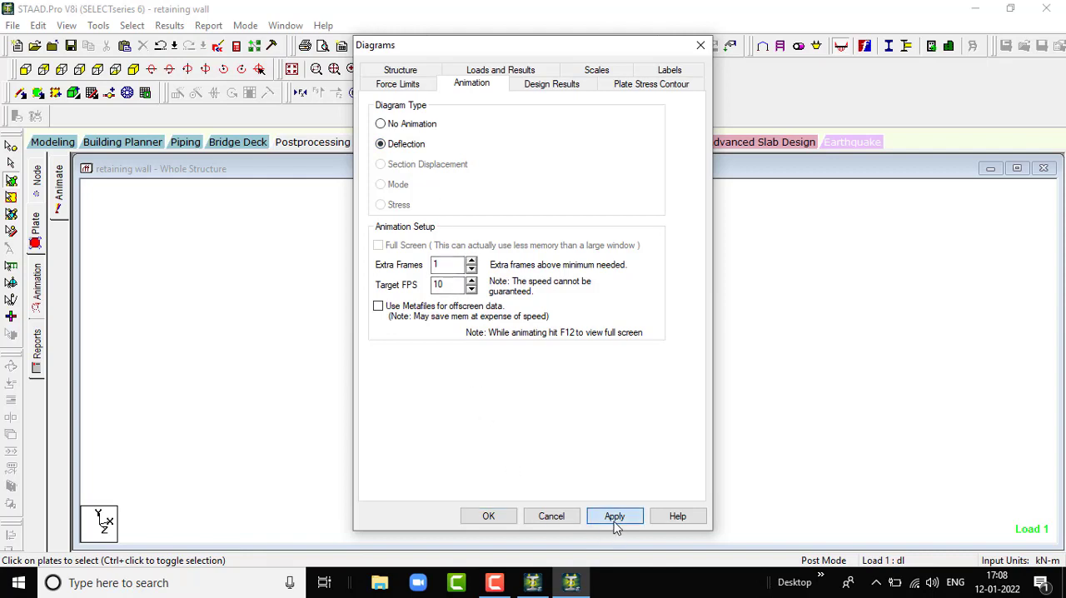
left_click(488, 516)
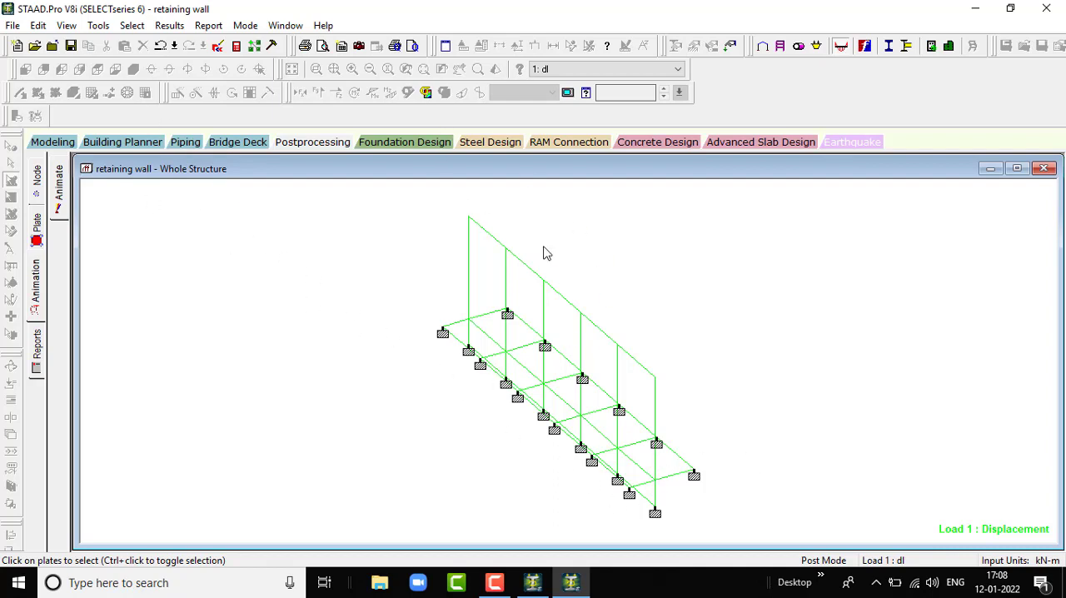
- Watch the deflection animation under load case 2 hl, then return it to load case 1 dl
left_click(593, 70)
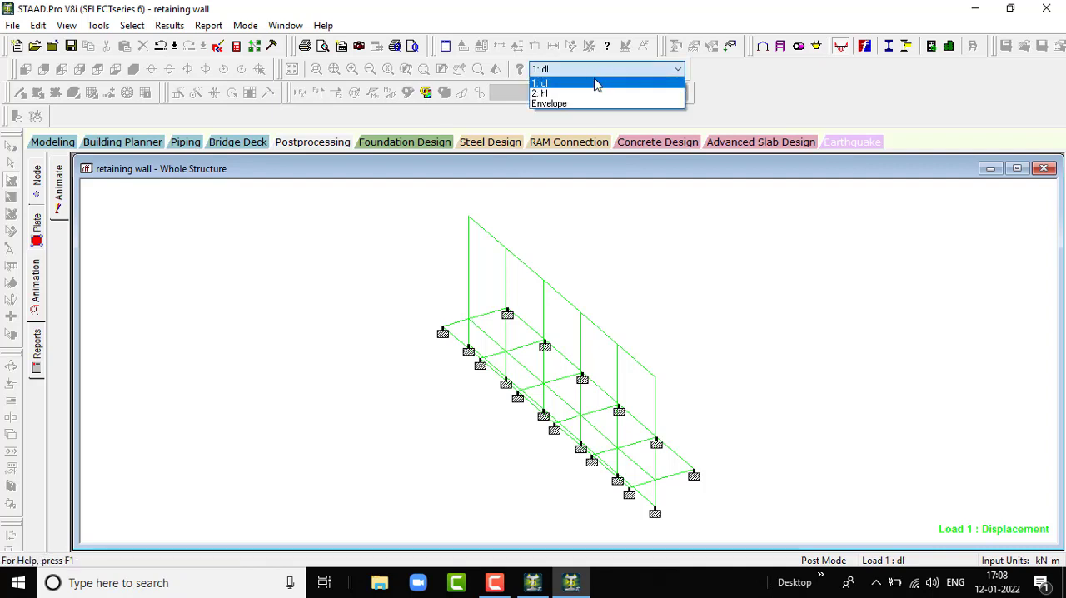
left_click(593, 94)
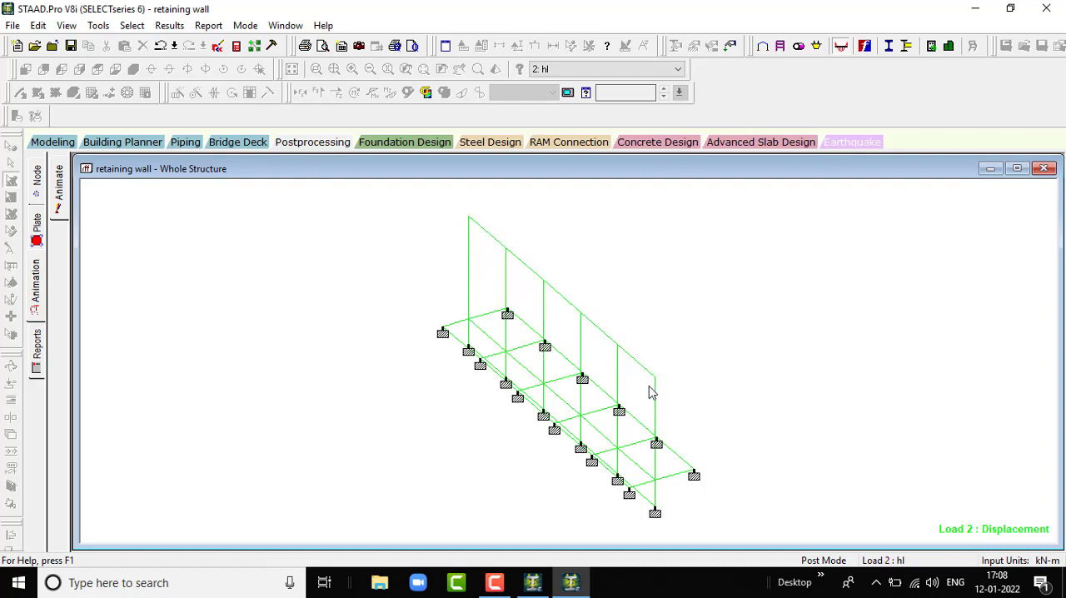
left_click(662, 73)
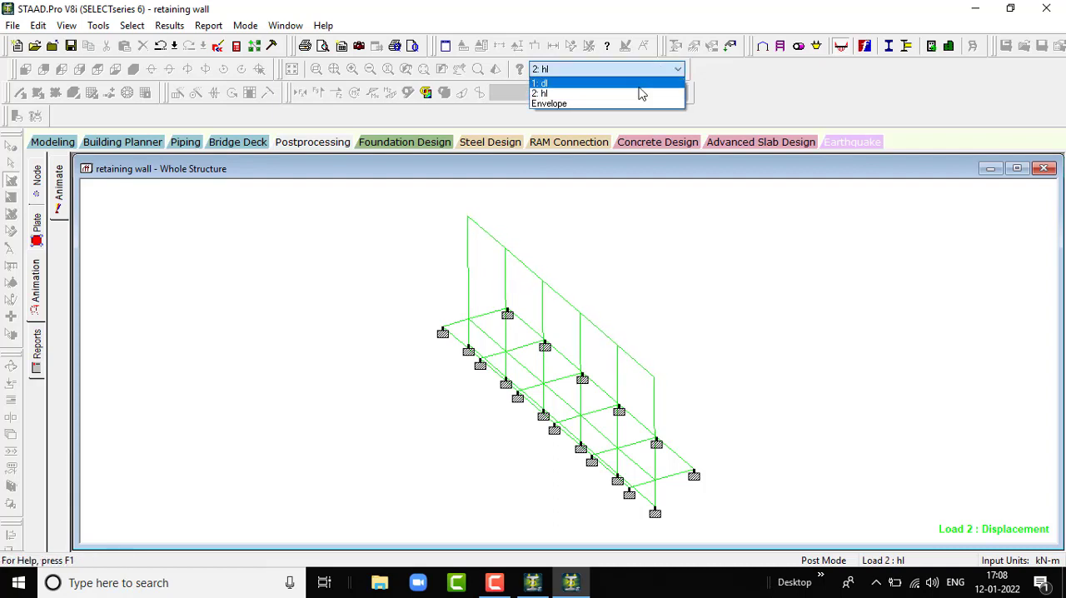
left_click(641, 81)
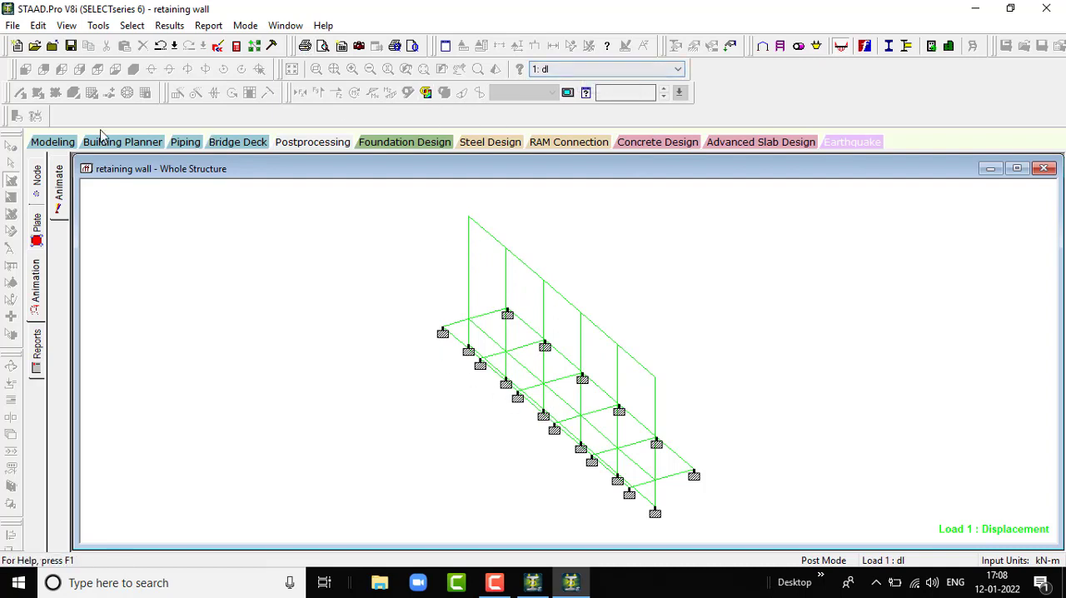
- Return to Modeling mode, create the 3D rendered view of the wall and maximize it
left_click(66, 145)
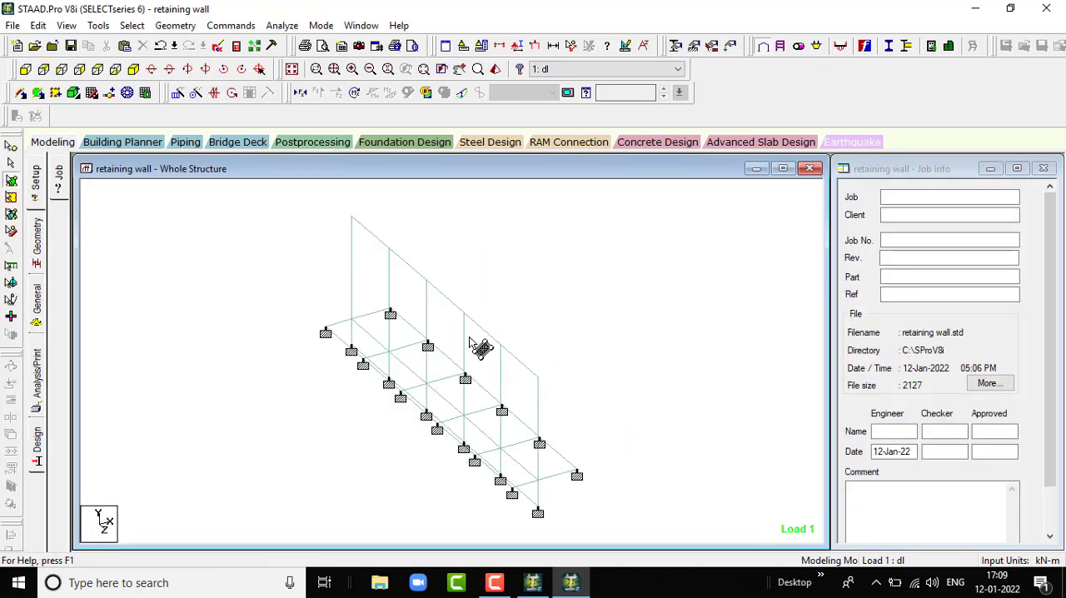
left_click(497, 70)
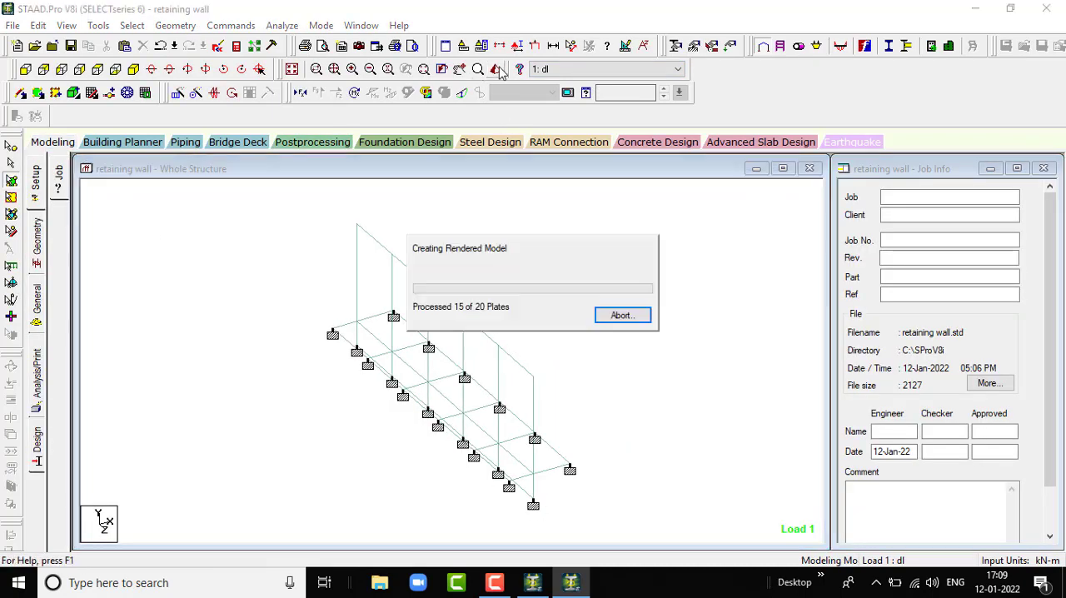
left_click_drag(683, 405, 462, 357)
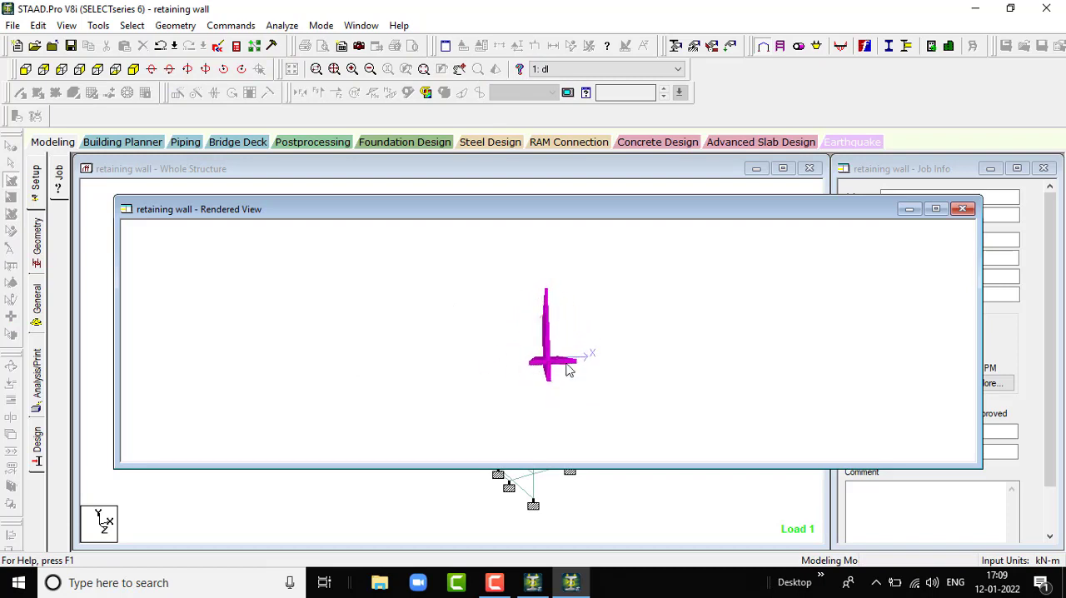
left_click_drag(566, 370, 606, 360)
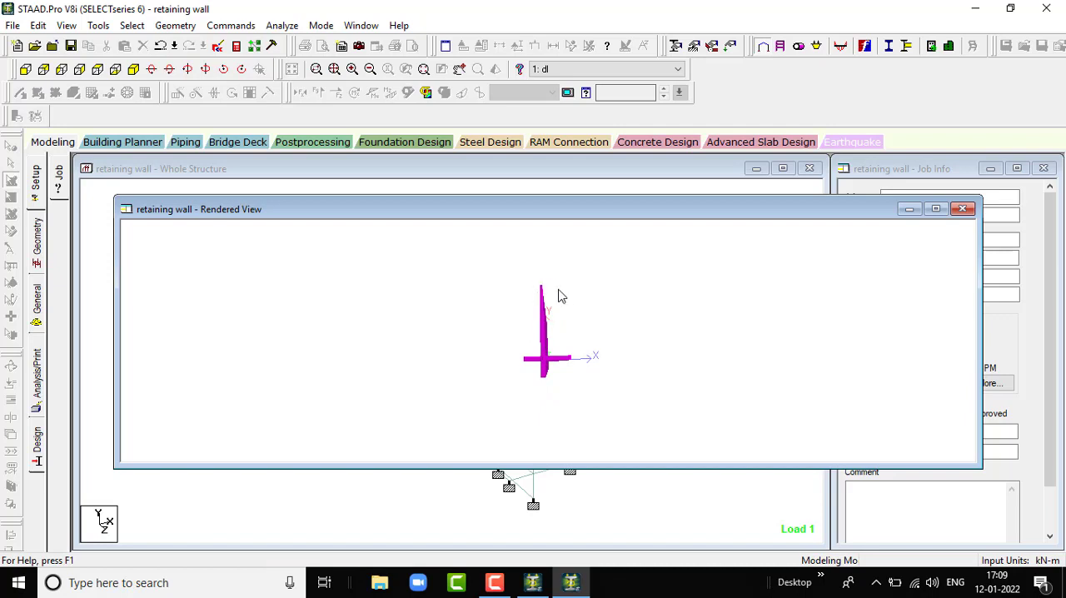
mouse_move(525, 367)
left_mouse_down()
mouse_move(566, 374)
mouse_move(543, 371)
left_mouse_up()
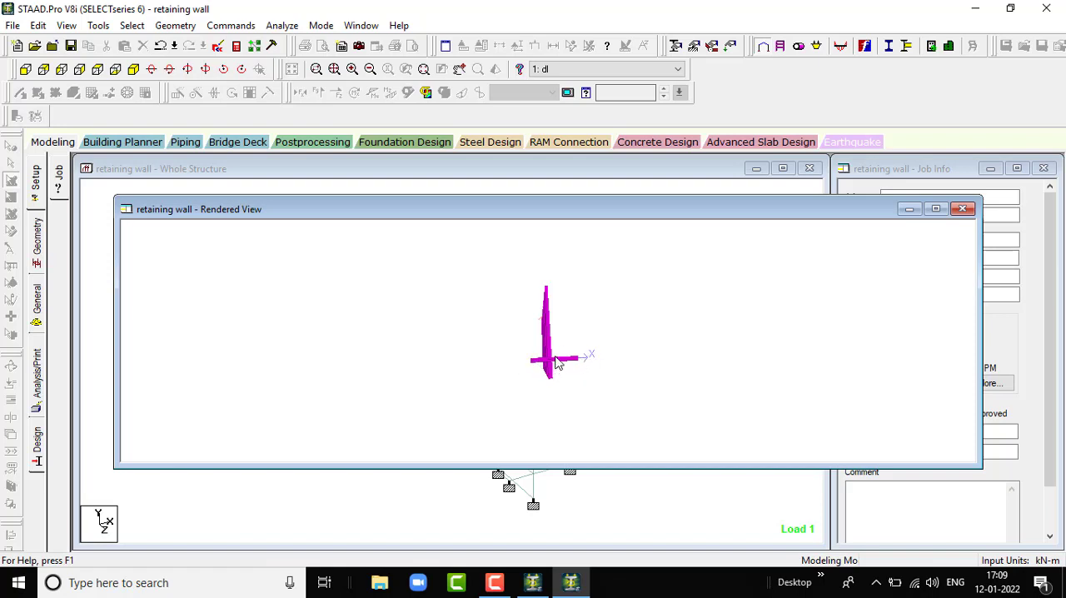
left_click(935, 209)
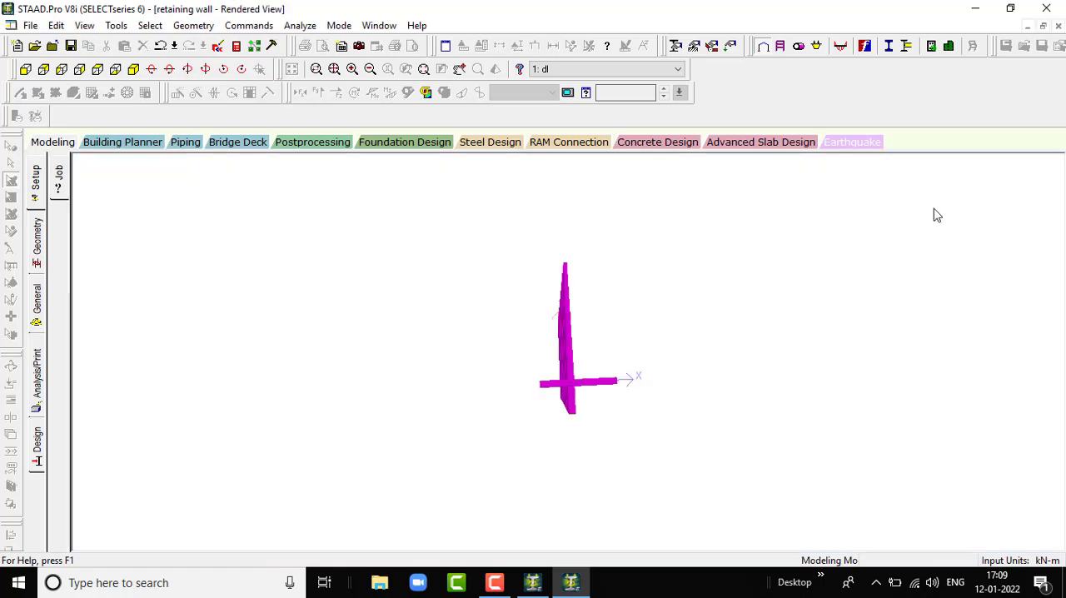
- Orbit the rendered retaining wall to examine its stem and base slab from several sides
left_click_drag(732, 380, 594, 387)
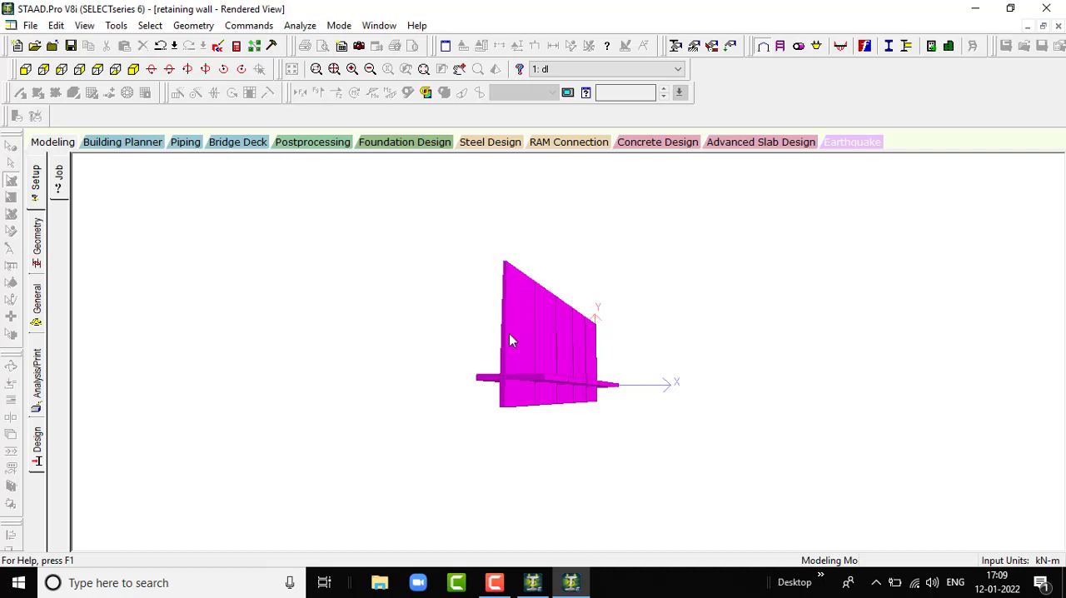
mouse_move(518, 382)
left_mouse_down()
mouse_move(587, 387)
mouse_move(530, 373)
left_mouse_up()
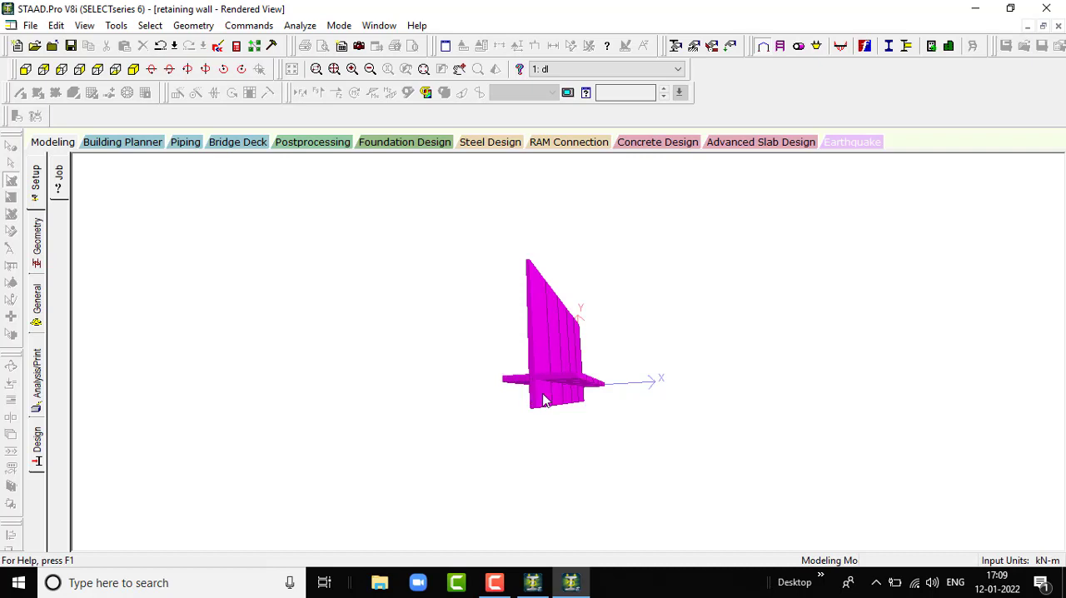
left_click_drag(490, 359, 379, 402)
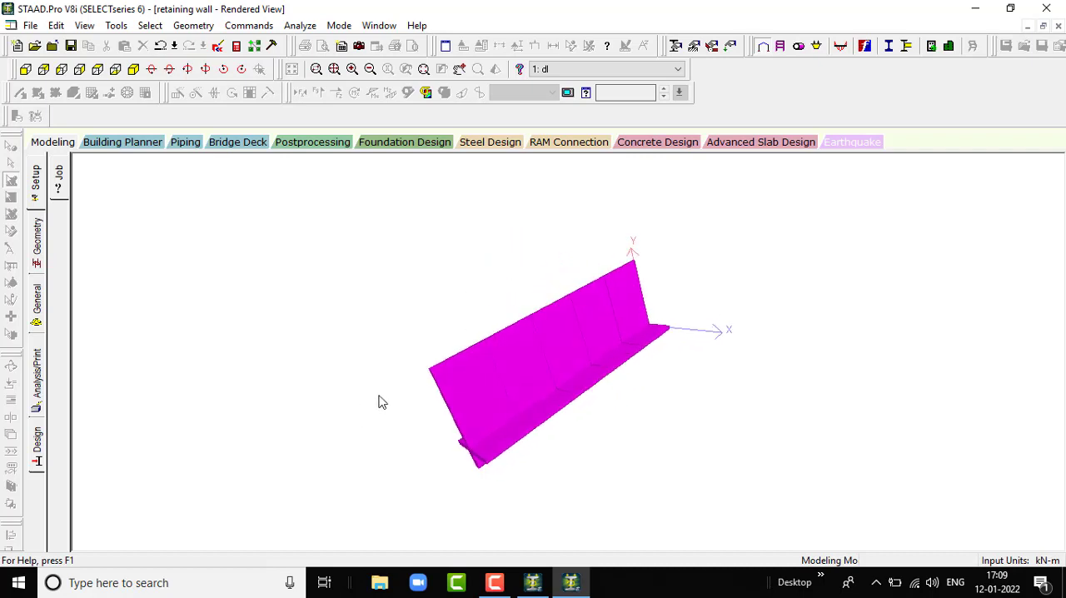
left_click_drag(649, 308, 724, 344)
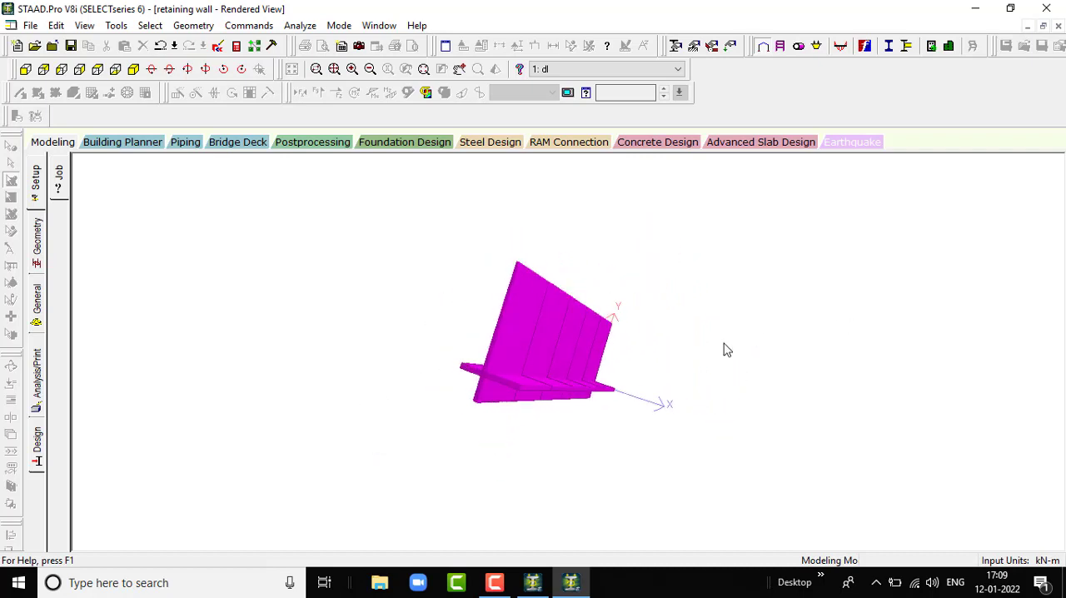
left_click_drag(462, 383, 626, 263)
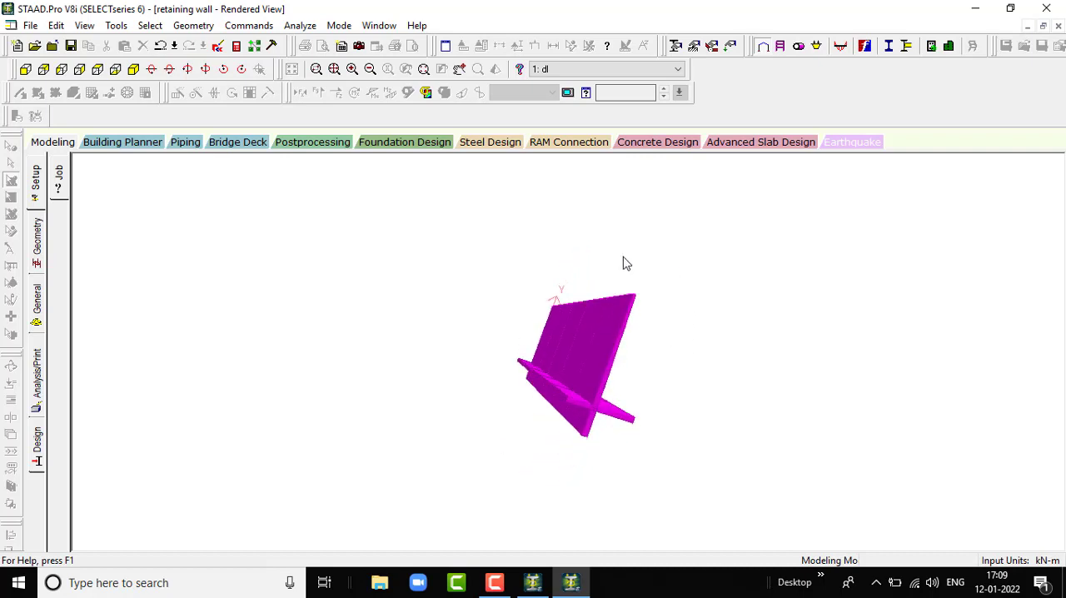
left_click(496, 583)
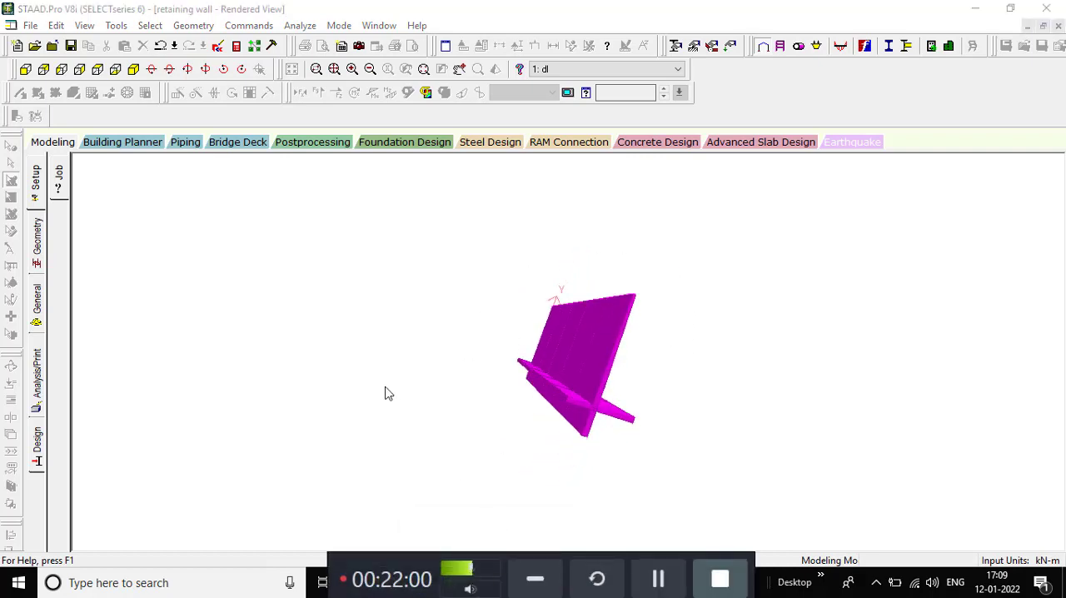
left_click(535, 579)
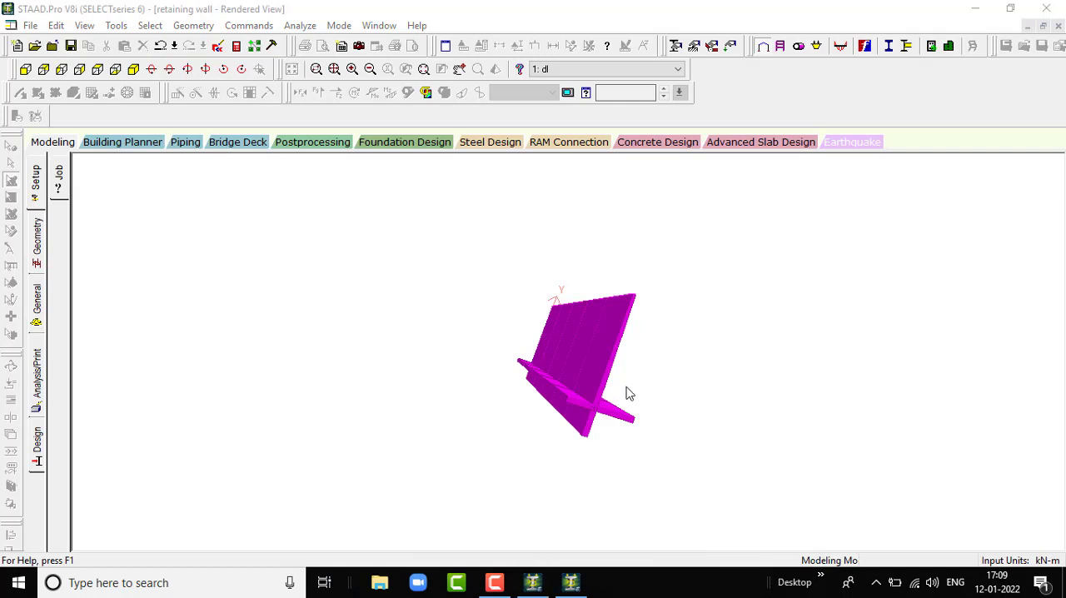
- Send the wall to STAAD.foundation in Foundation Design mode, using all supports and including both load cases, dl and hl
left_click_drag(629, 393, 392, 361)
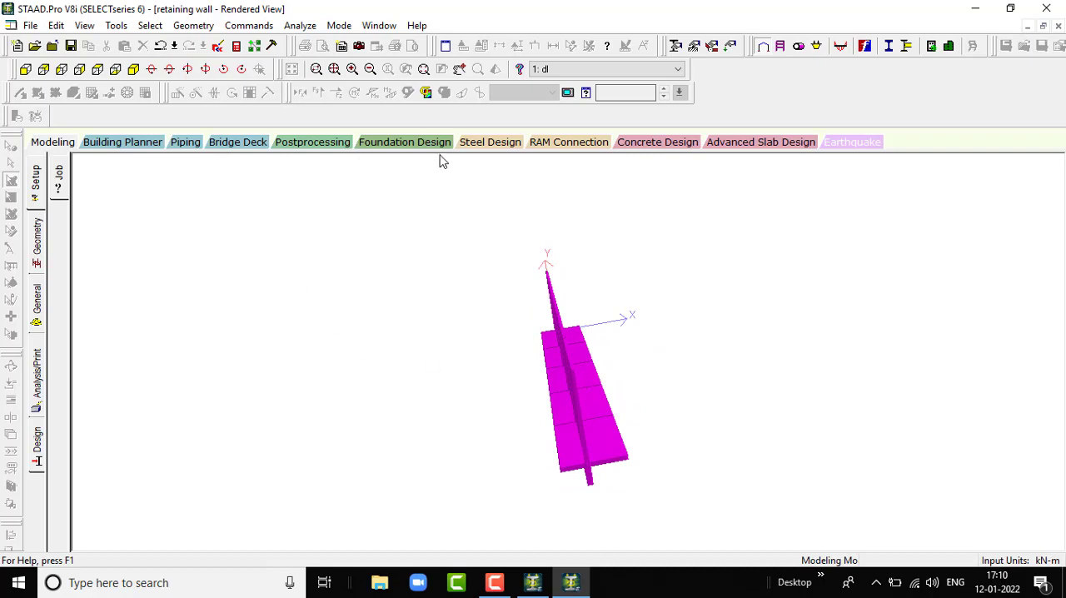
left_click_drag(631, 422, 631, 383)
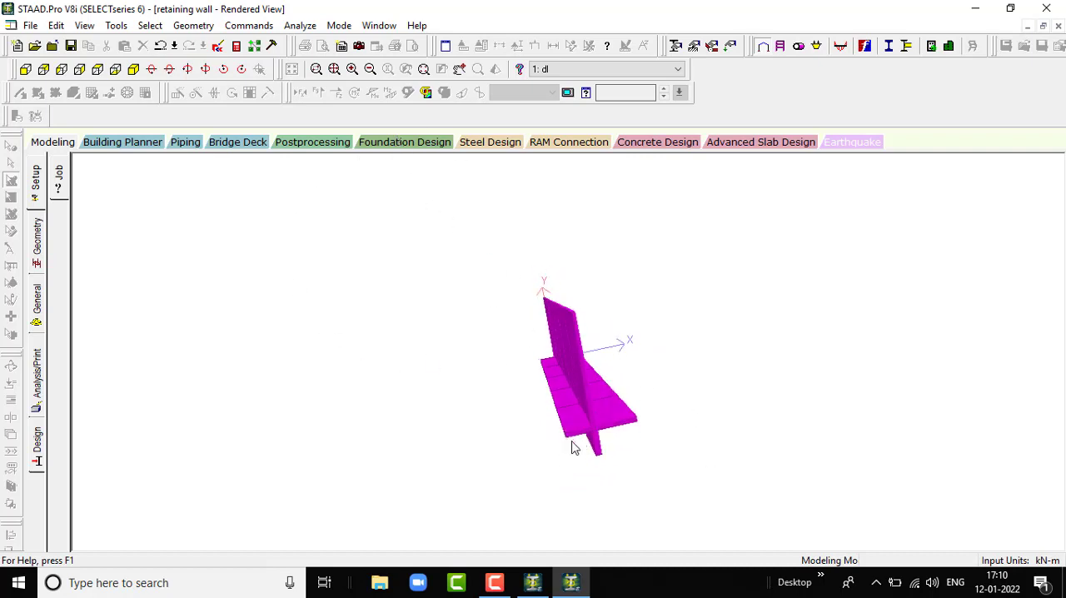
left_click(413, 143)
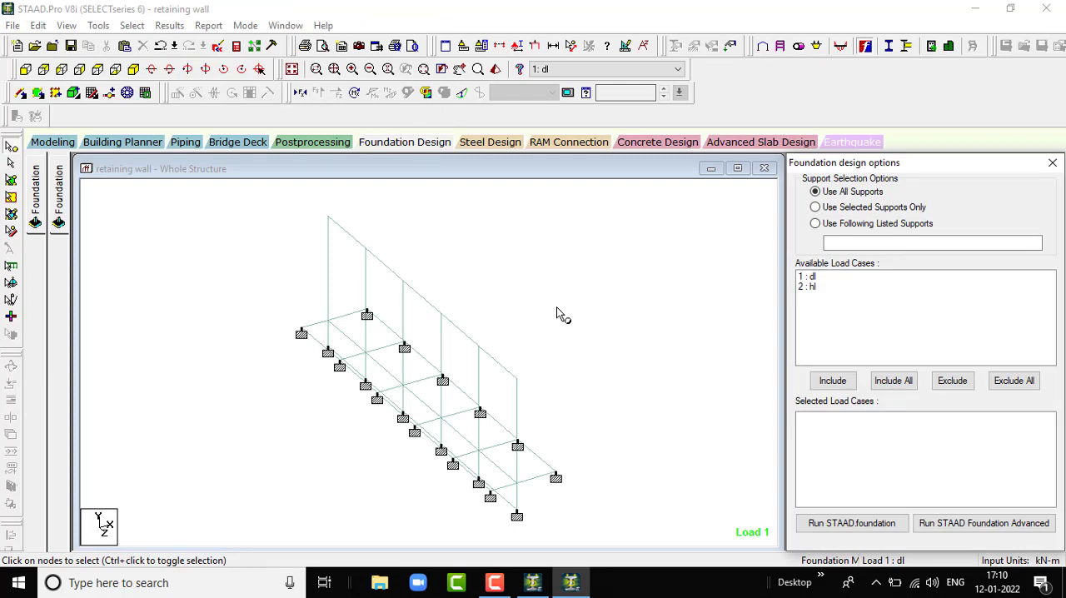
left_click(906, 388)
left_click(887, 525)
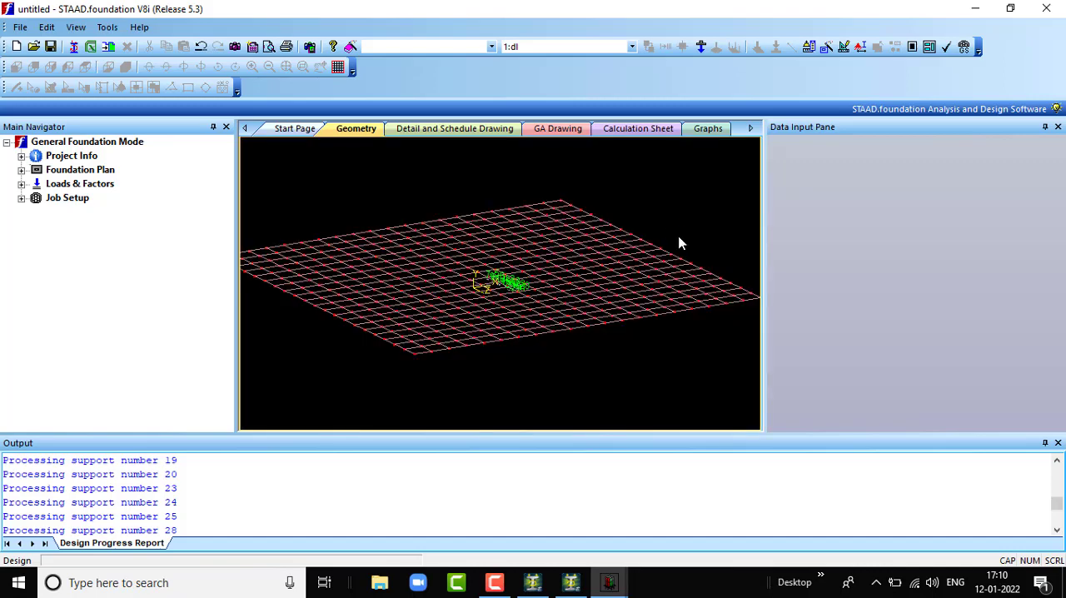
- Generate the service load combinations from the INDIAN load combination table, numbered from 101
left_click(21, 184)
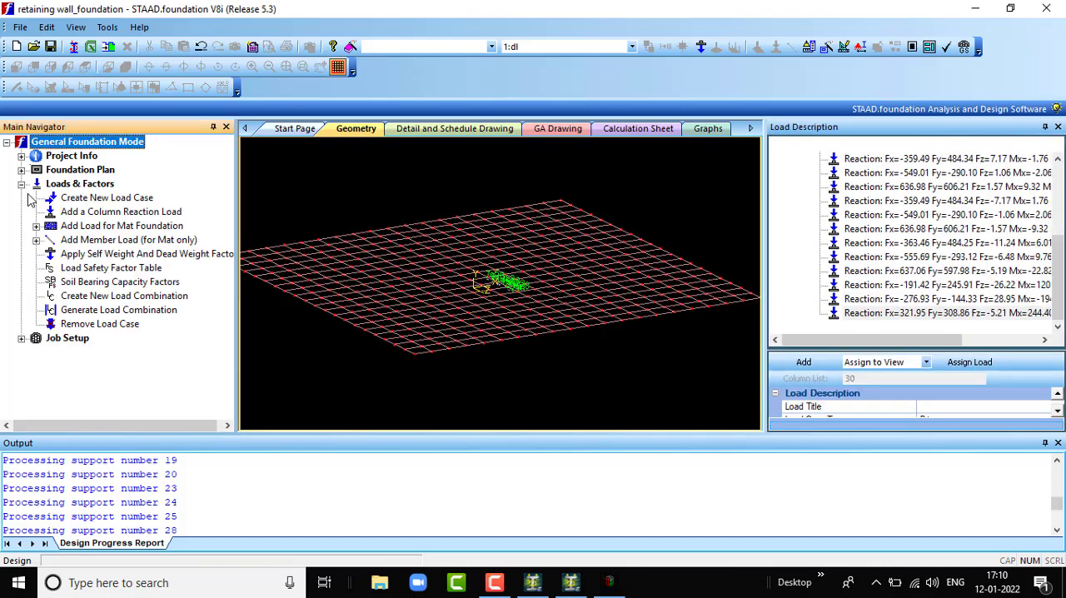
left_click(131, 310)
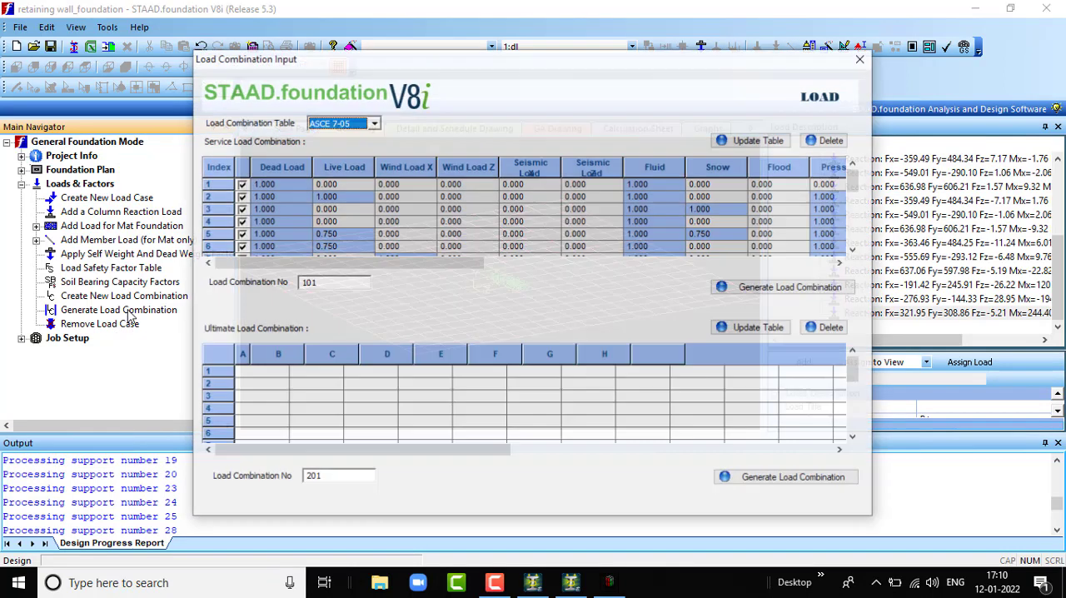
left_click(373, 123)
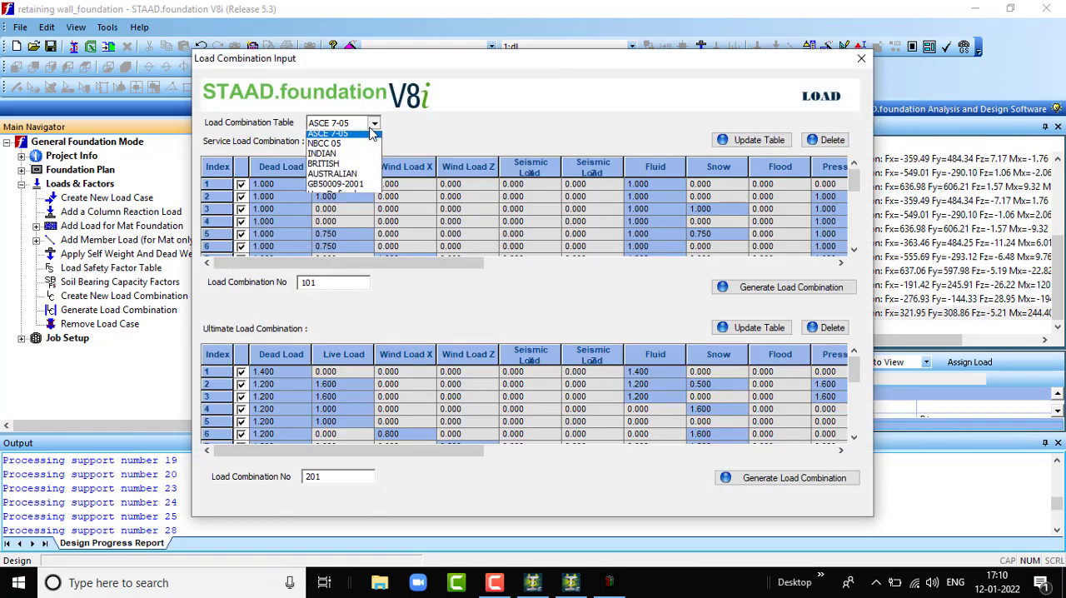
left_click(364, 158)
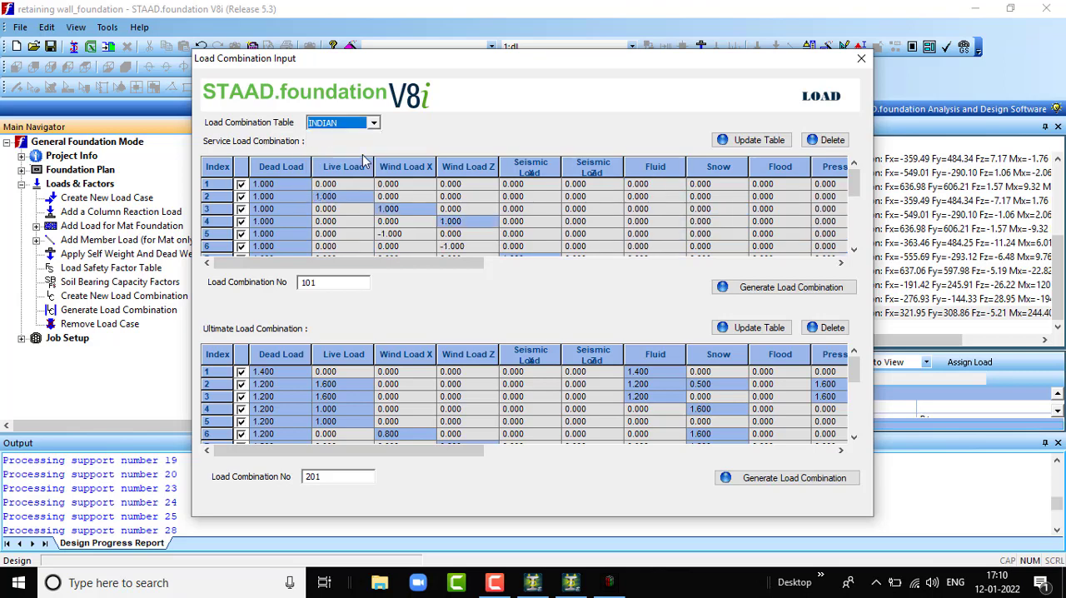
left_click(762, 288)
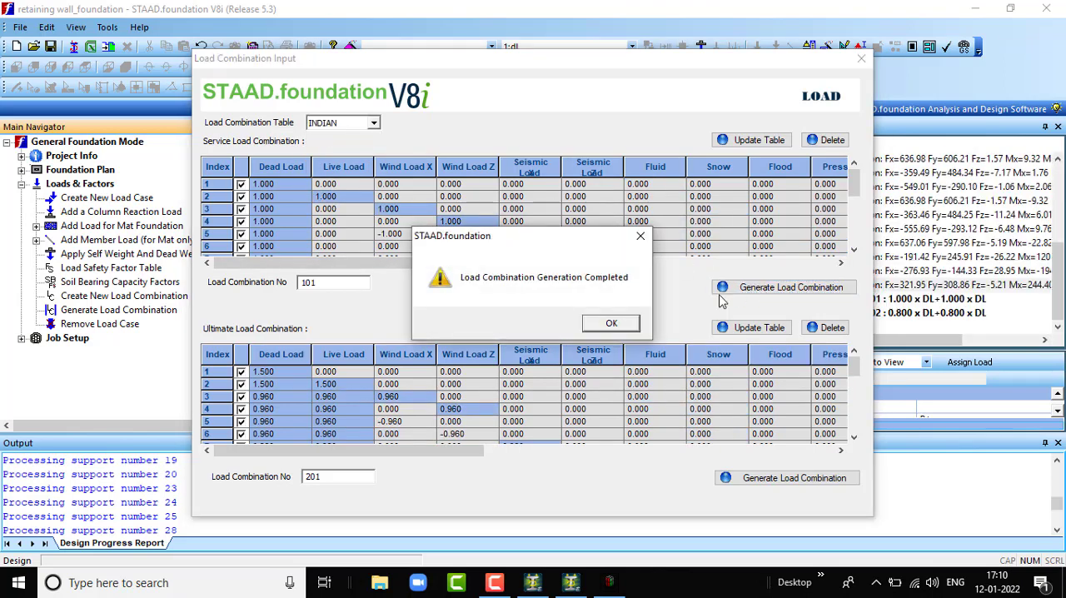
left_click(614, 323)
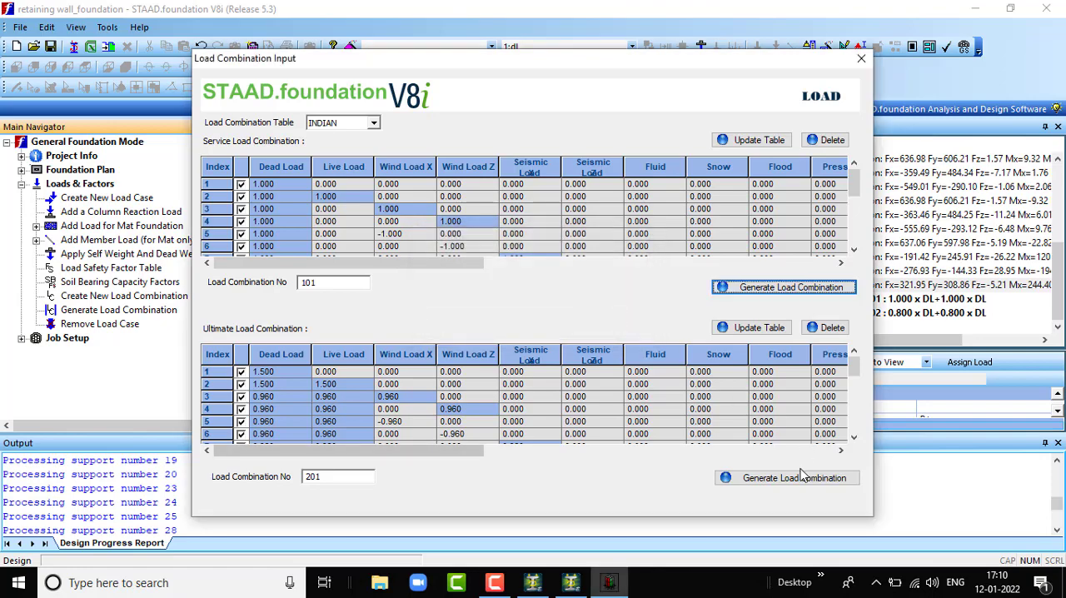
- Generate the ultimate load combinations from the INDIAN table, numbered from 201, and review the resulting load list
left_click(797, 478)
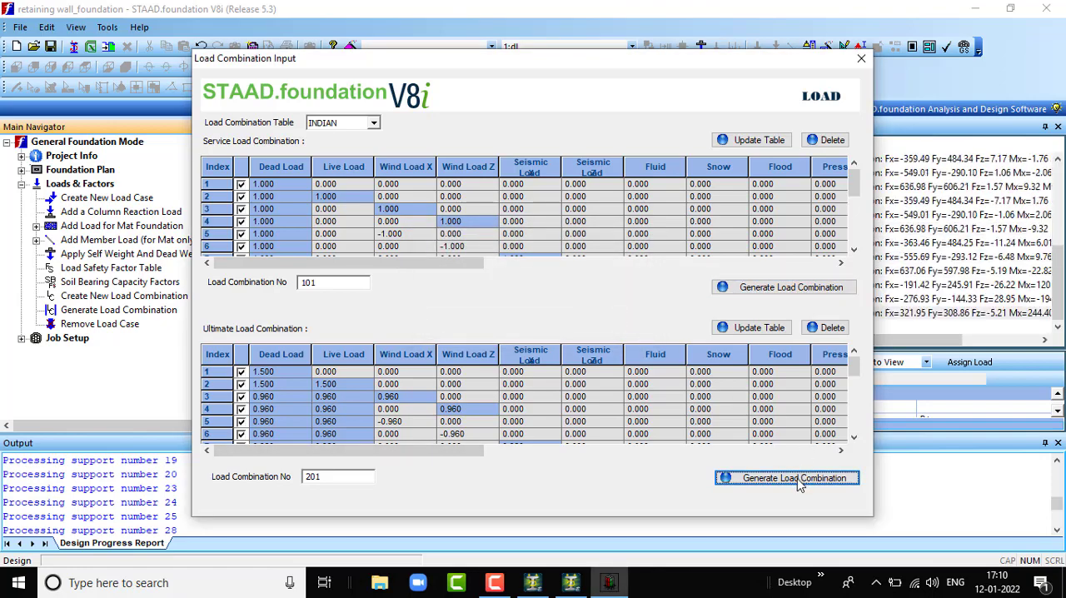
left_click(630, 328)
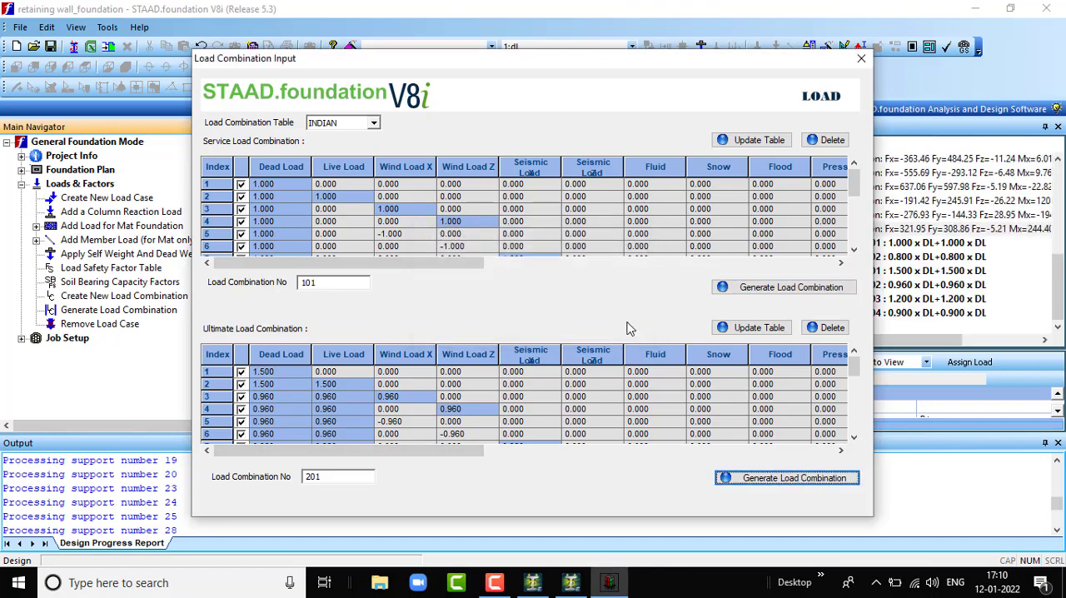
left_click(862, 60)
scroll(906, 238, "up", 3)
scroll(906, 238, "down", 5)
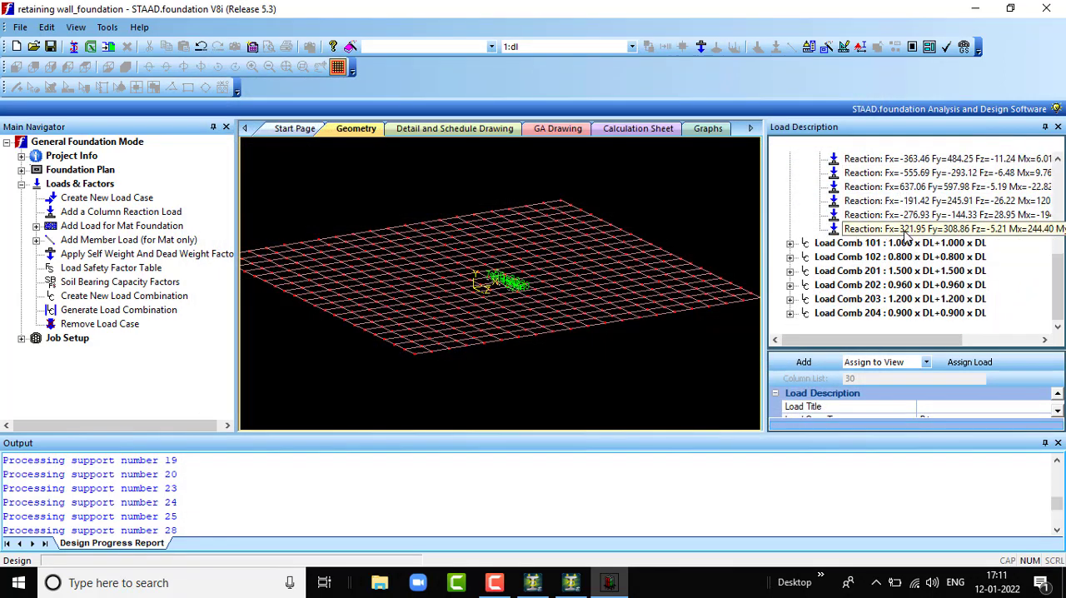
scroll(906, 237, "up", 3)
scroll(906, 238, "down", 3)
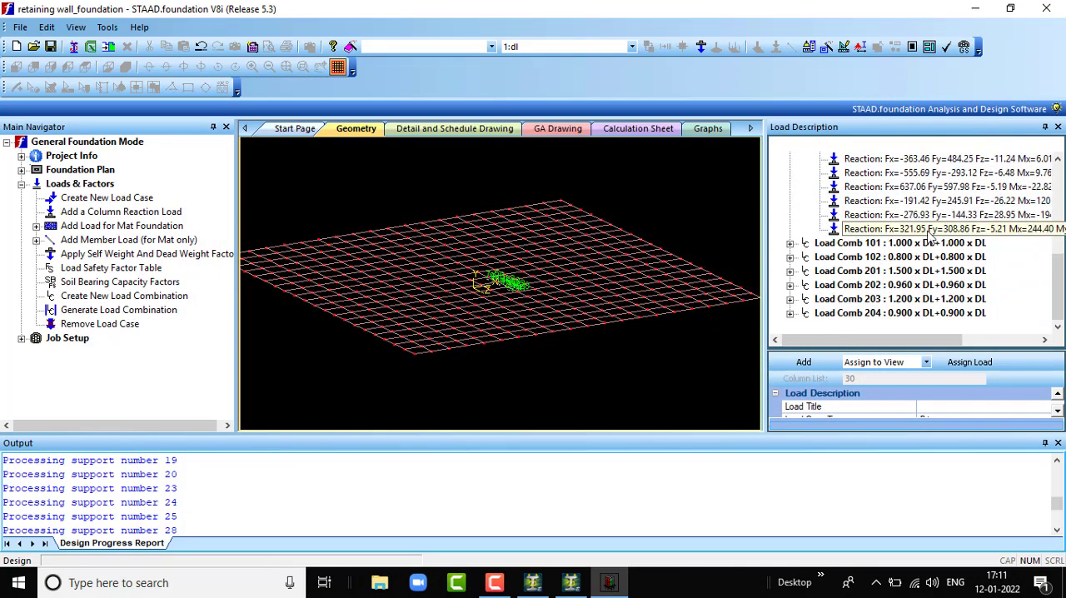
- Set up a new isolated footing job named retaining wall, using the Indian design code and SI units for all supports
left_click(21, 338)
left_click(103, 354)
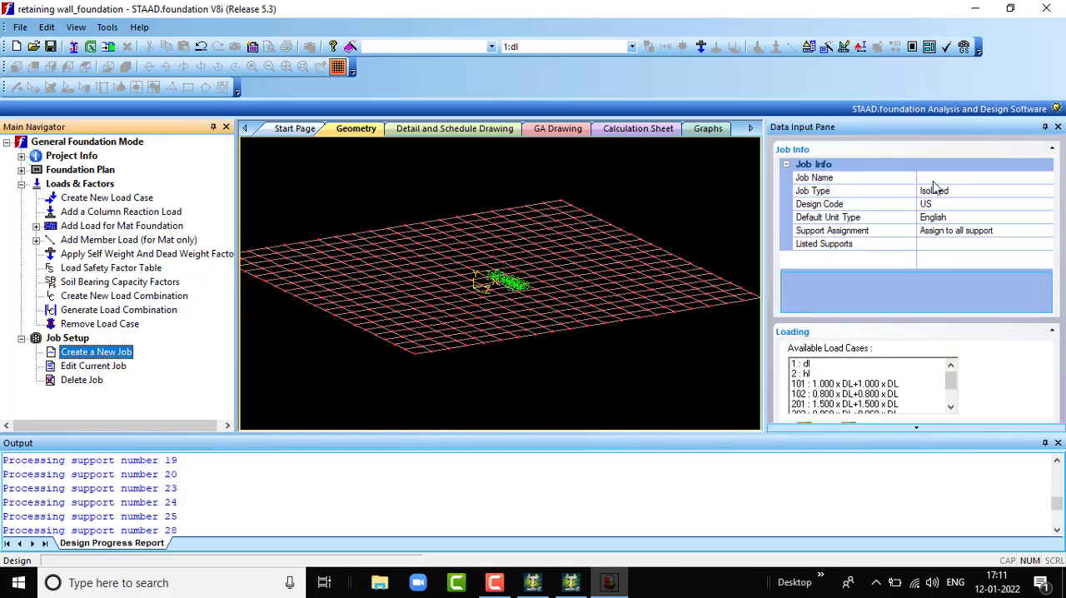
left_click(935, 179)
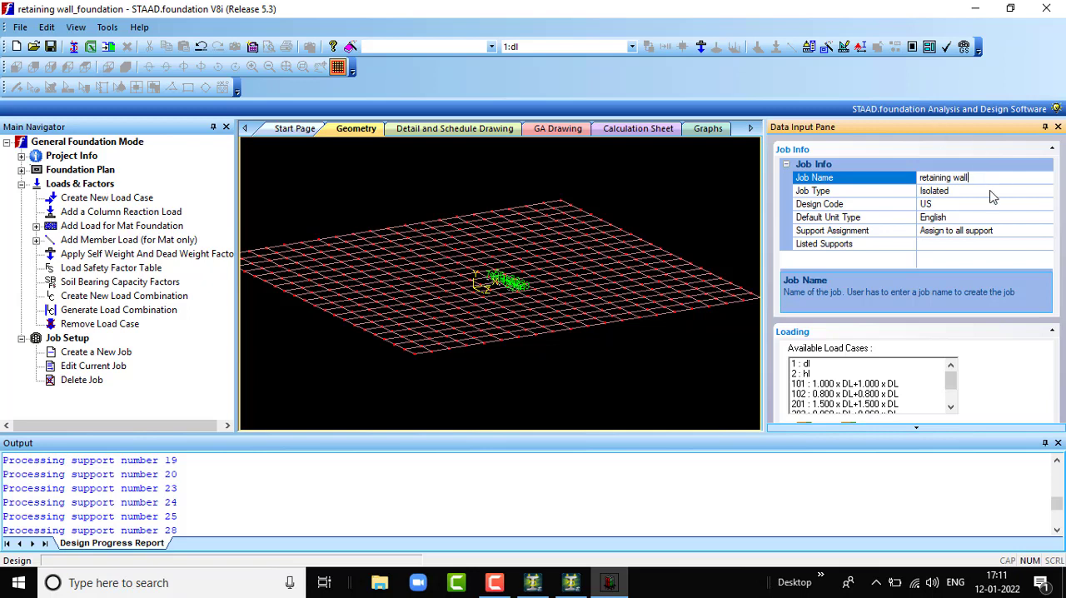
left_click(1019, 205)
left_click(1047, 205)
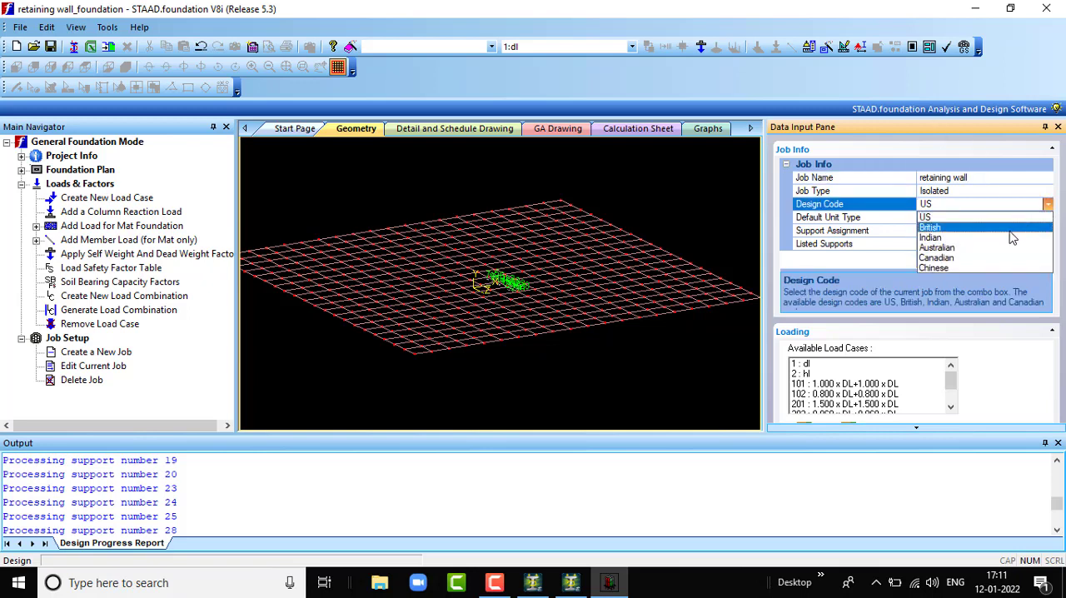
left_click(1006, 236)
left_click(980, 218)
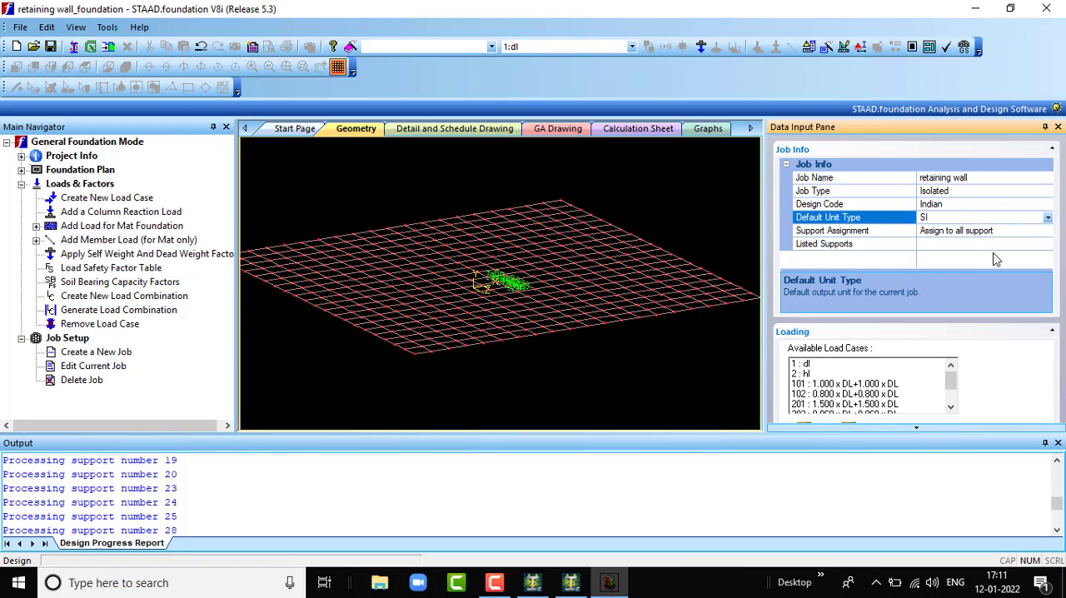
- Include all available load cases and combinations in the job and create it
scroll(1004, 368, "down", 3)
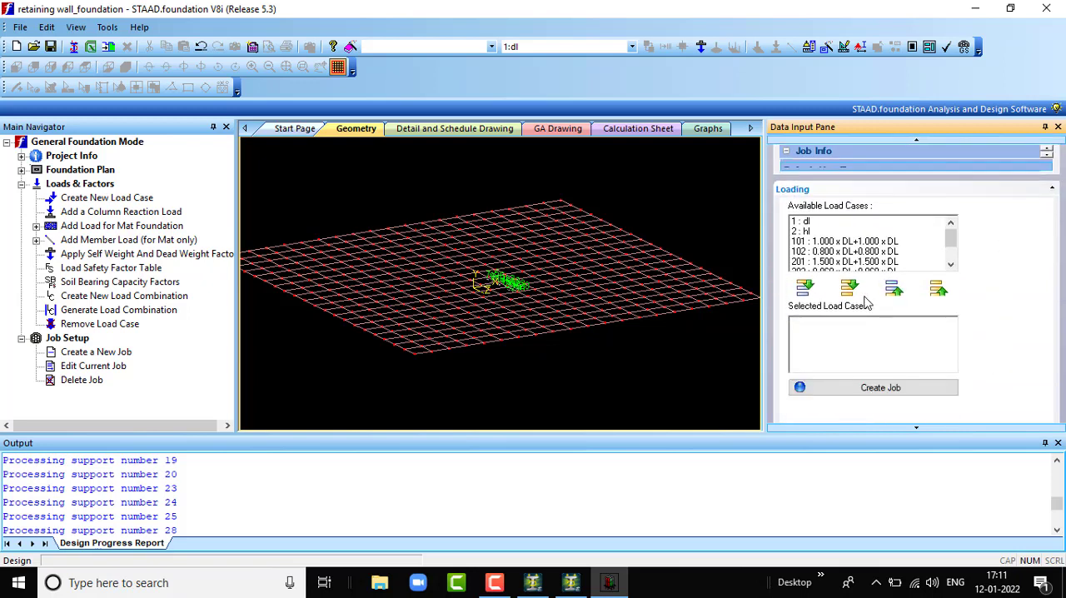
left_click(853, 289)
scroll(925, 326, "down", 2)
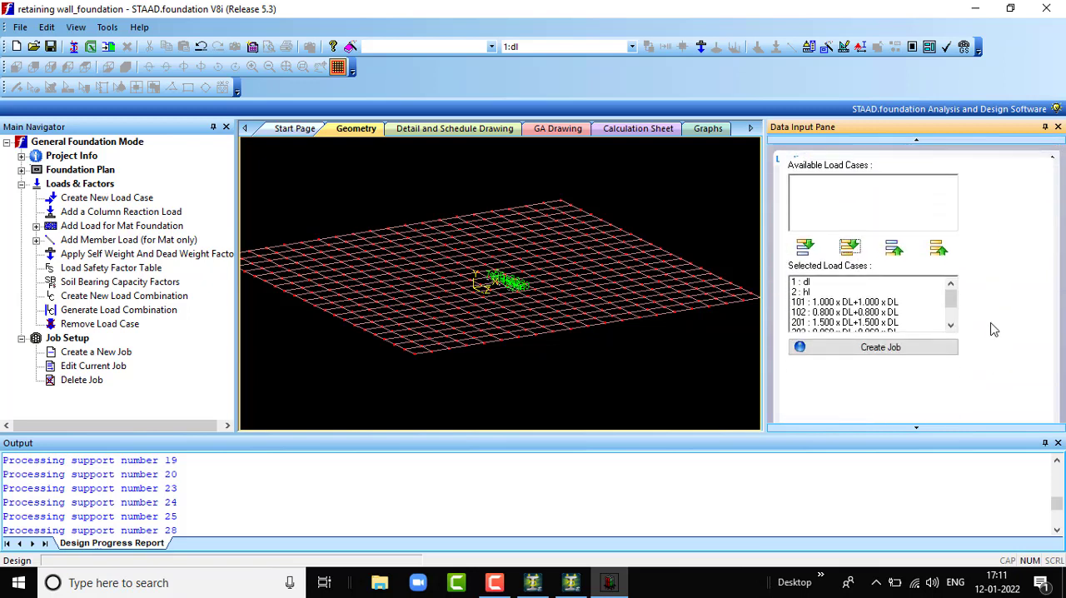
left_click(899, 341)
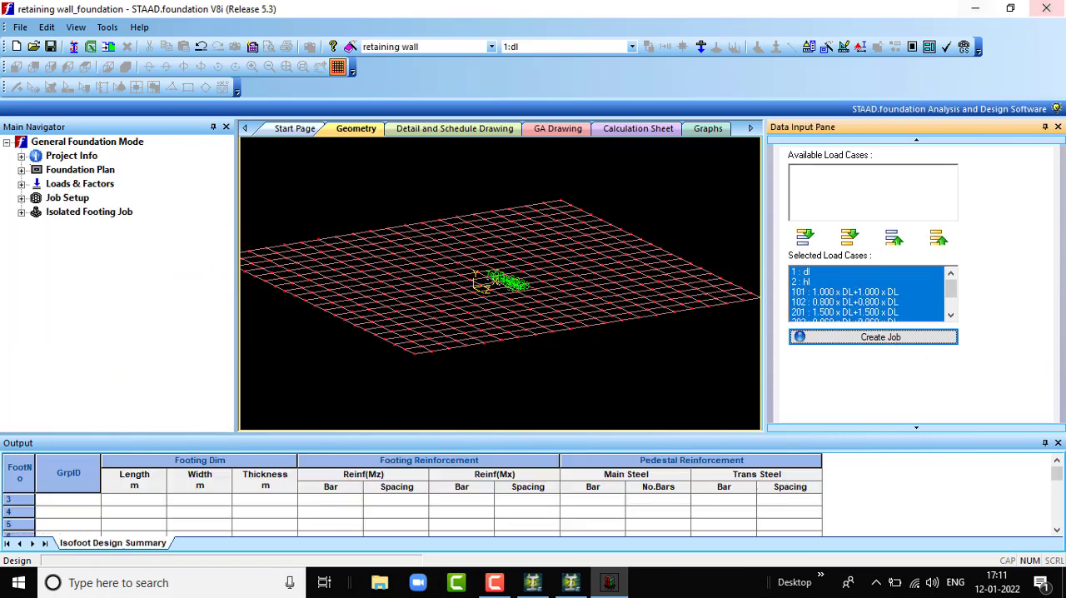
- Review the isolated footing job's concrete and rebar, cover and soil, and footing geometry parameters
left_click(20, 213)
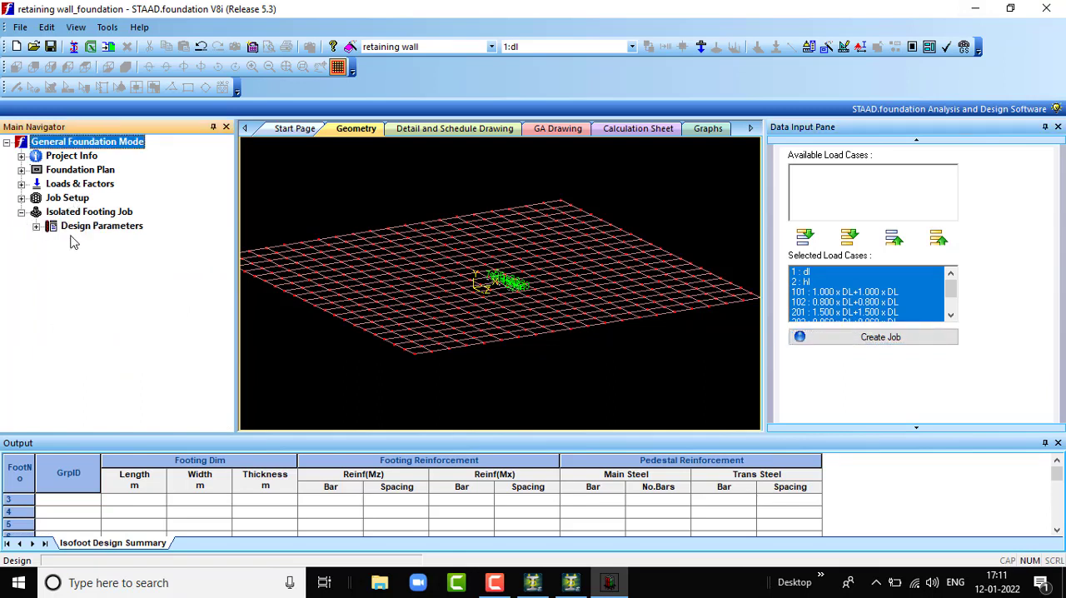
left_click(36, 227)
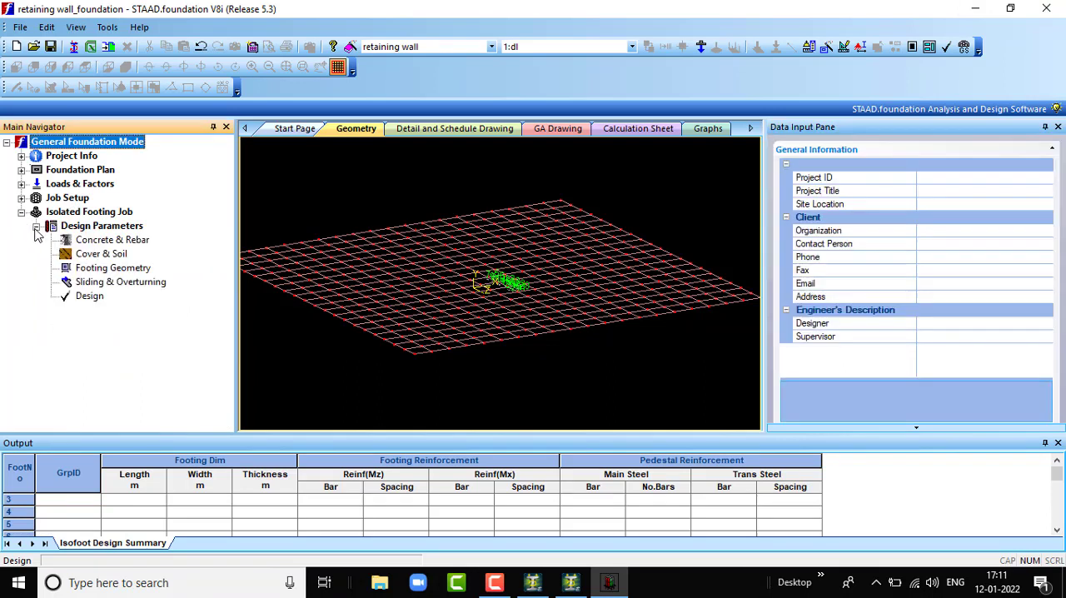
left_click(120, 245)
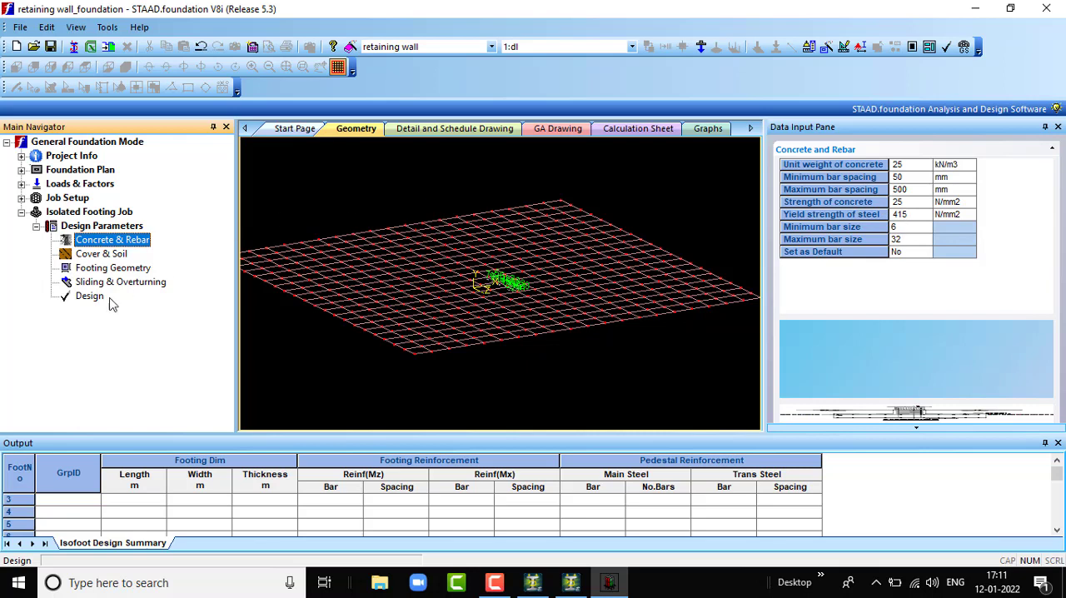
left_click(100, 254)
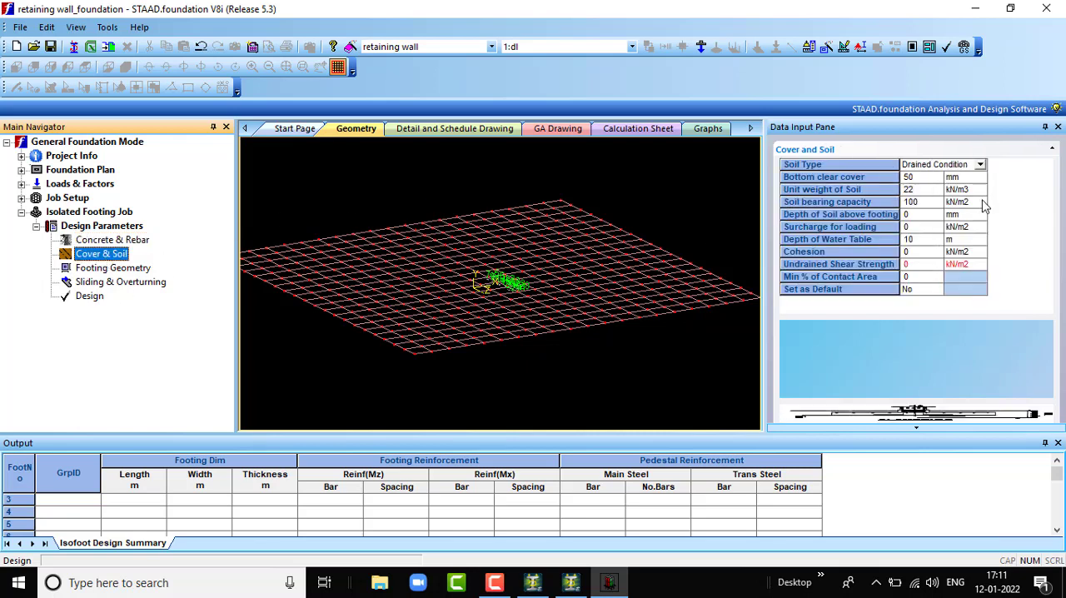
scroll(922, 198, "down", 1)
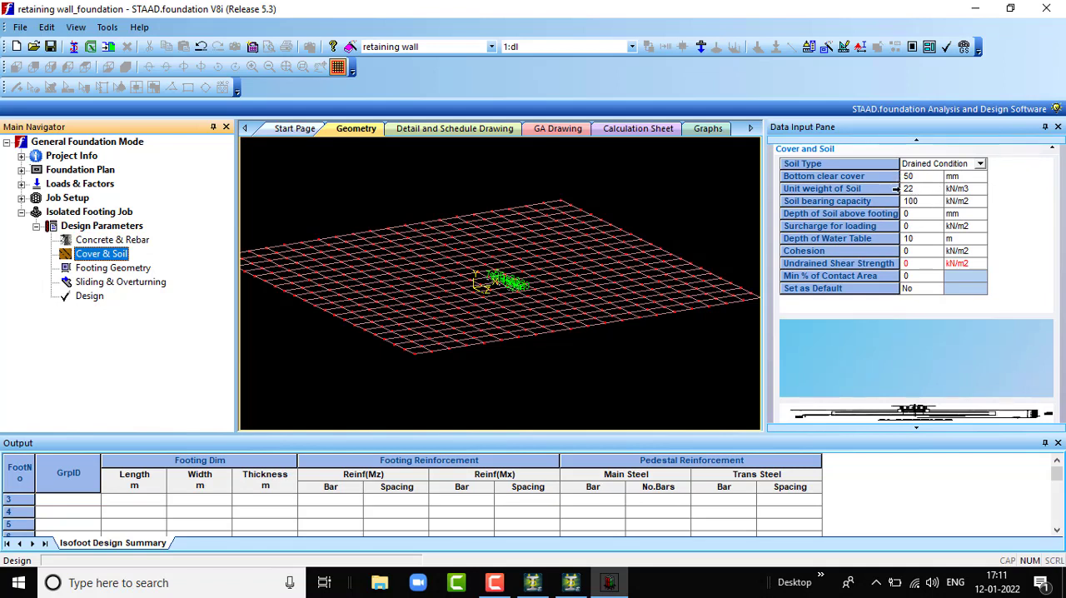
left_click(110, 271)
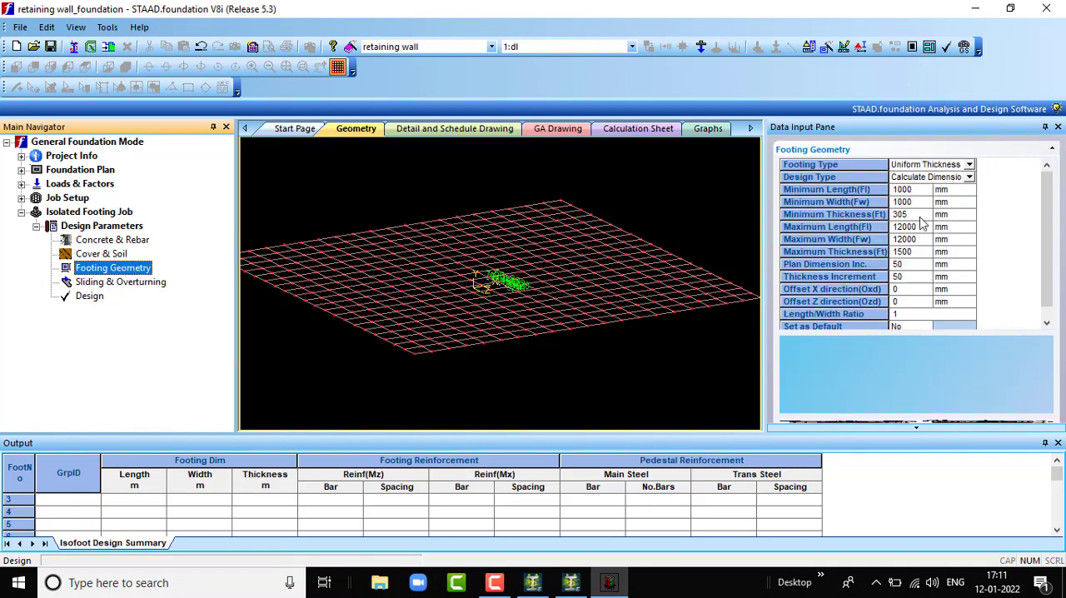
scroll(922, 223, "down", 1)
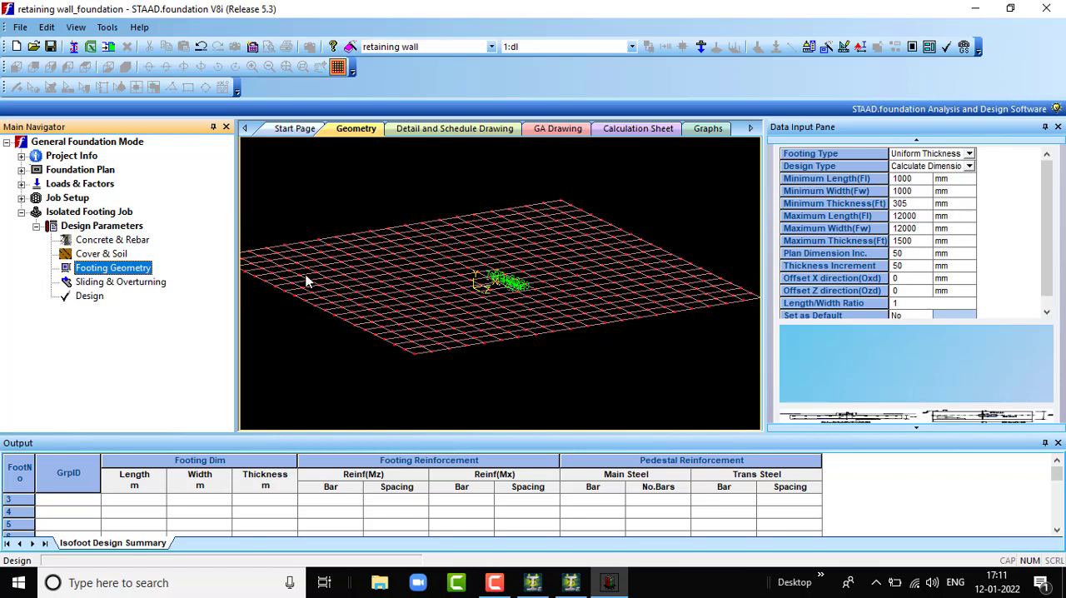
- Check the sliding and overturning parameters and run the isolated footing design
left_click(93, 284)
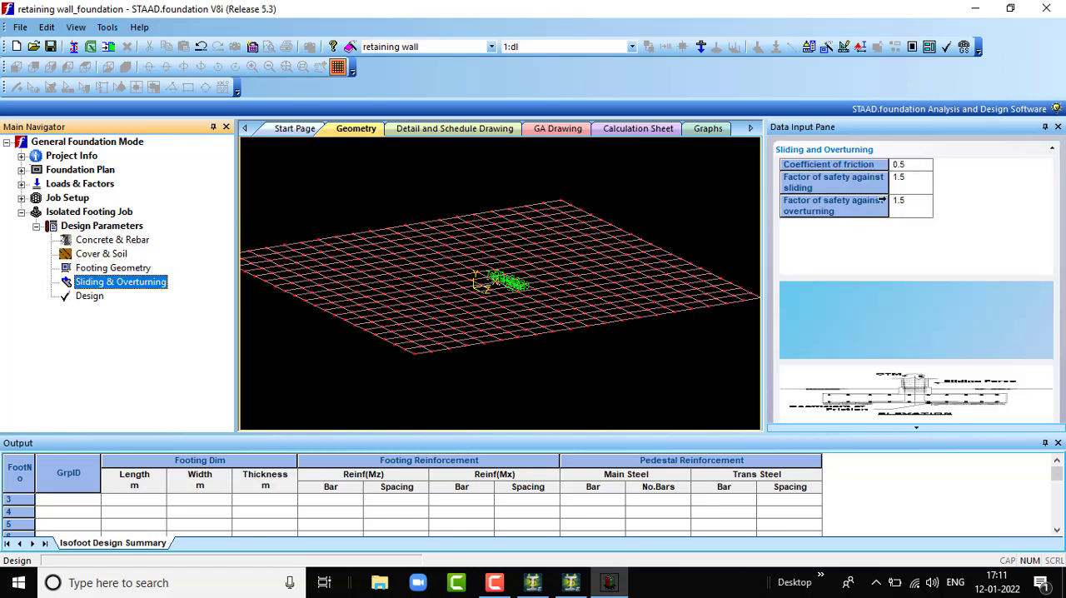
left_click(89, 297)
left_click(528, 324)
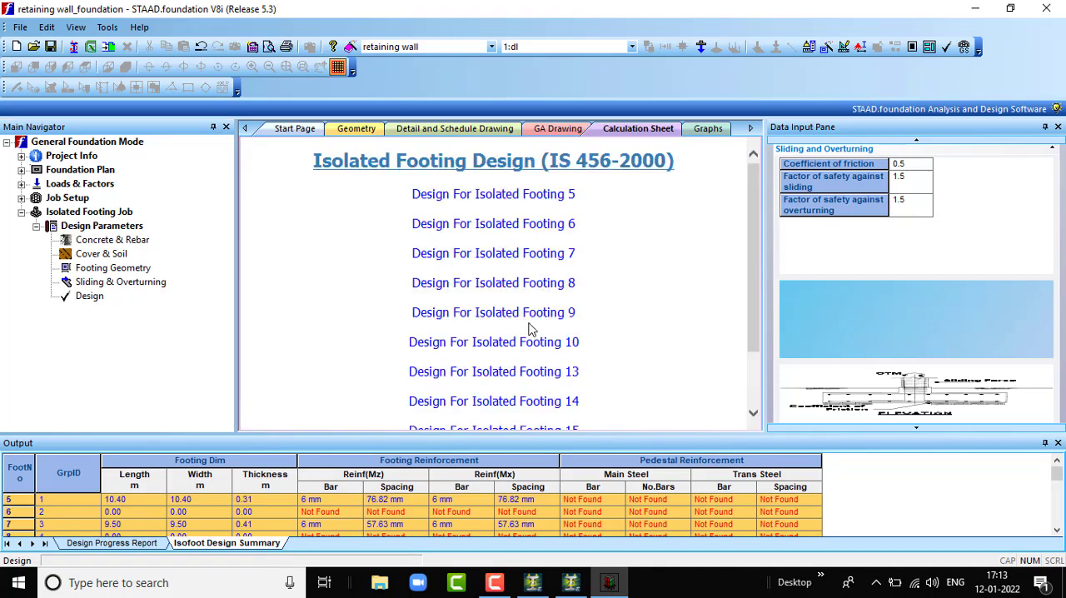
- Examine the calculation sheet's list of isolated footings and the foundation dimensions table across all its columns
scroll(612, 269, "down", 1)
scroll(614, 269, "down", 6)
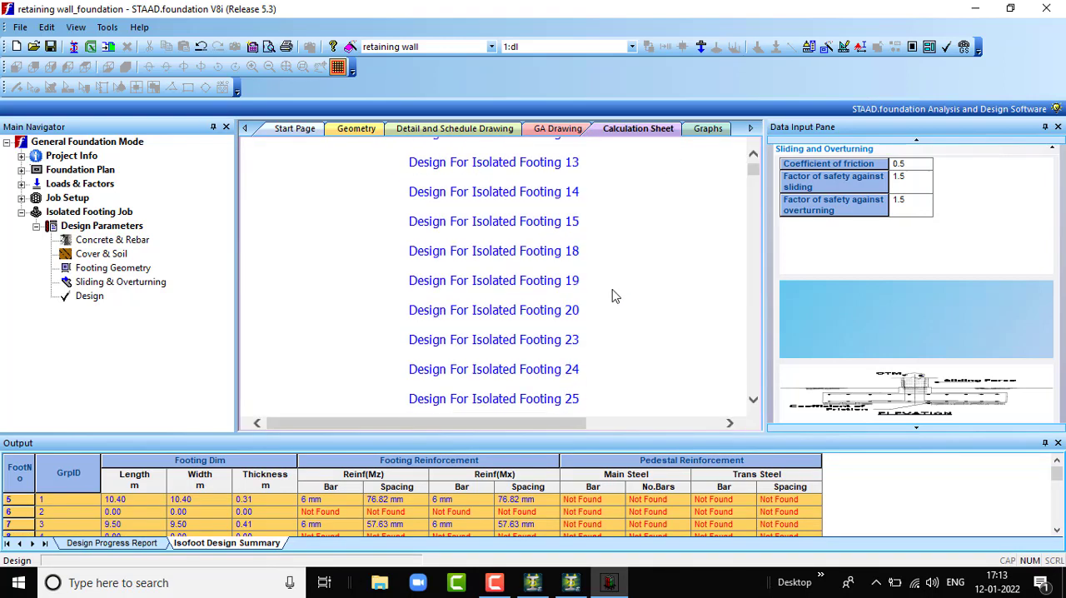
scroll(566, 279, "up", 1)
scroll(575, 288, "down", 1)
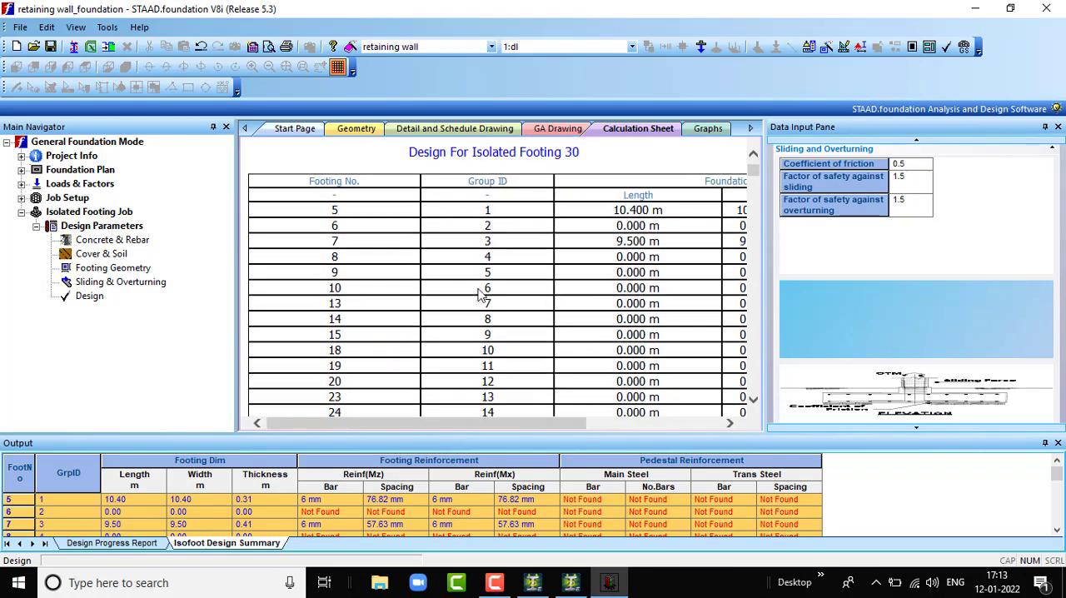
scroll(458, 287, "down", 2)
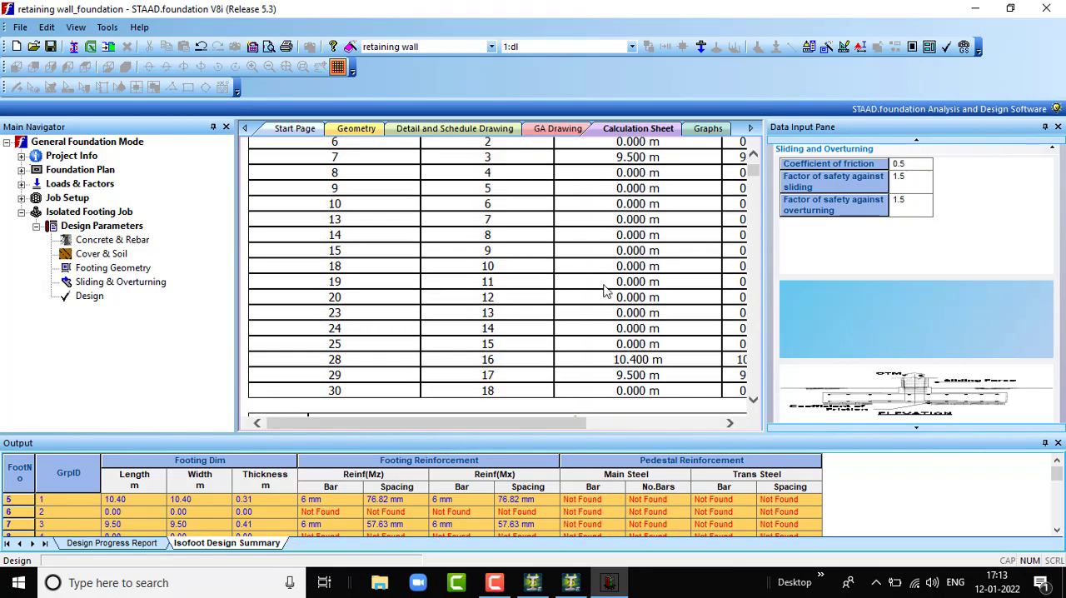
scroll(606, 290, "up", 3)
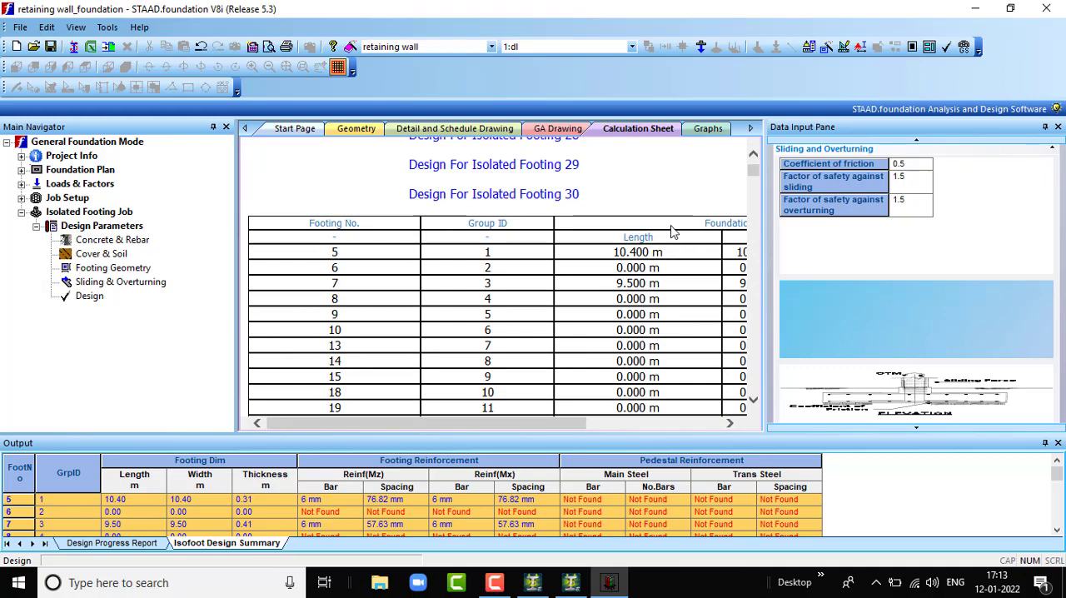
left_click_drag(559, 423, 691, 443)
scroll(518, 301, "down", 3)
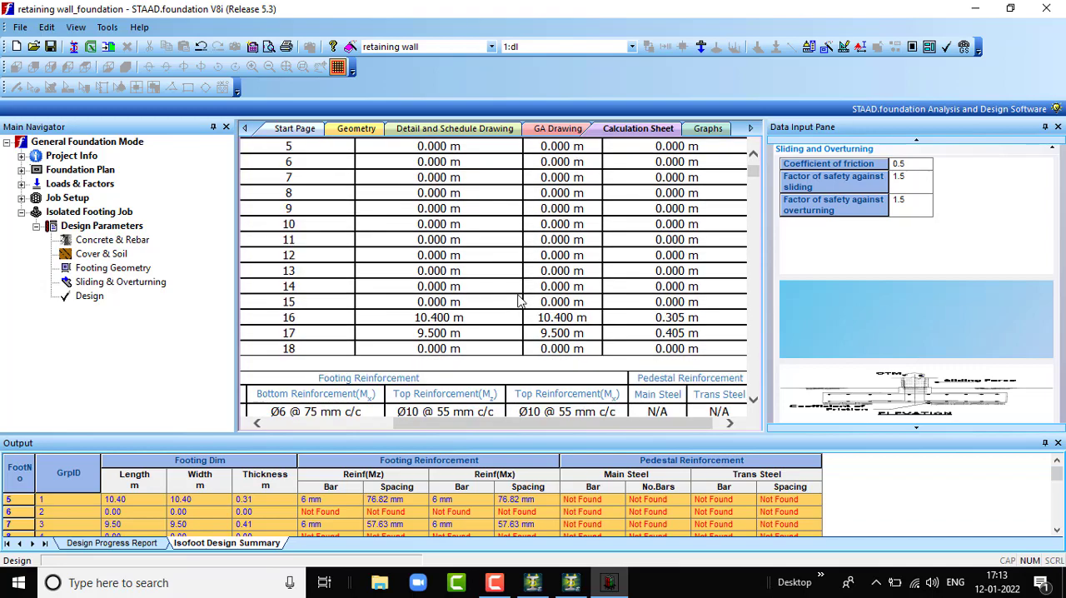
scroll(518, 301, "up", 2)
- Review the top, bottom and pedestal reinforcement of every footing in the calculation sheet's reinforcement table
scroll(518, 302, "down", 4)
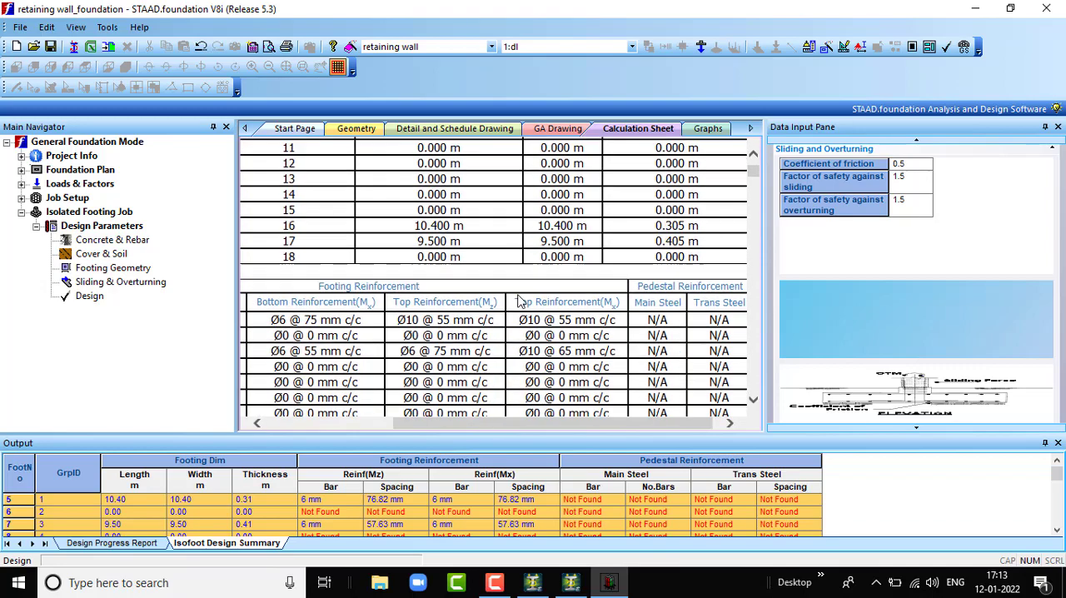
scroll(518, 301, "down", 3)
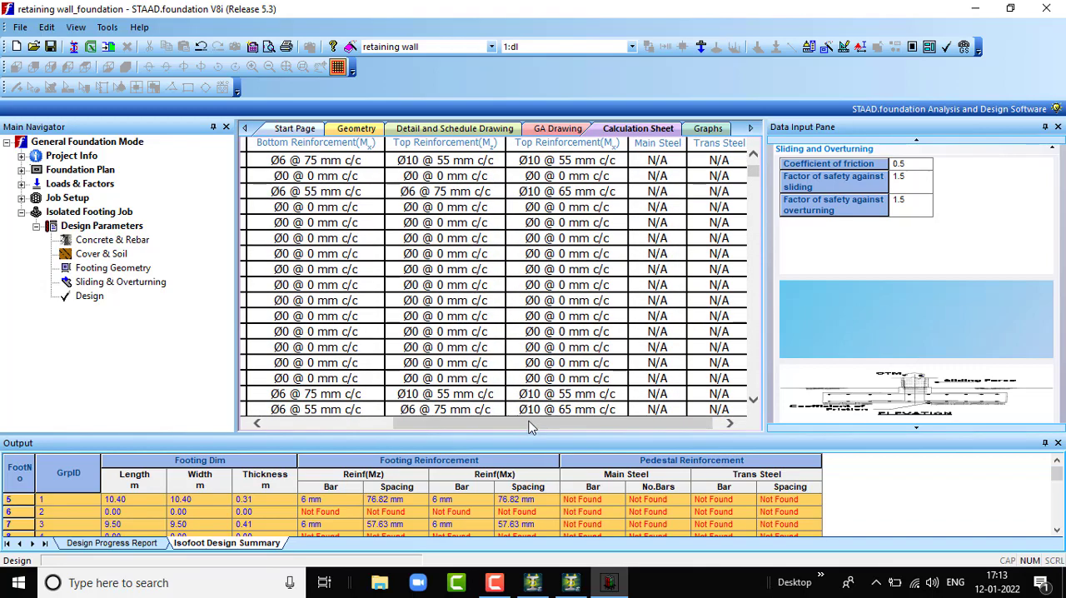
left_click_drag(532, 426, 342, 427)
scroll(410, 335, "up", 3)
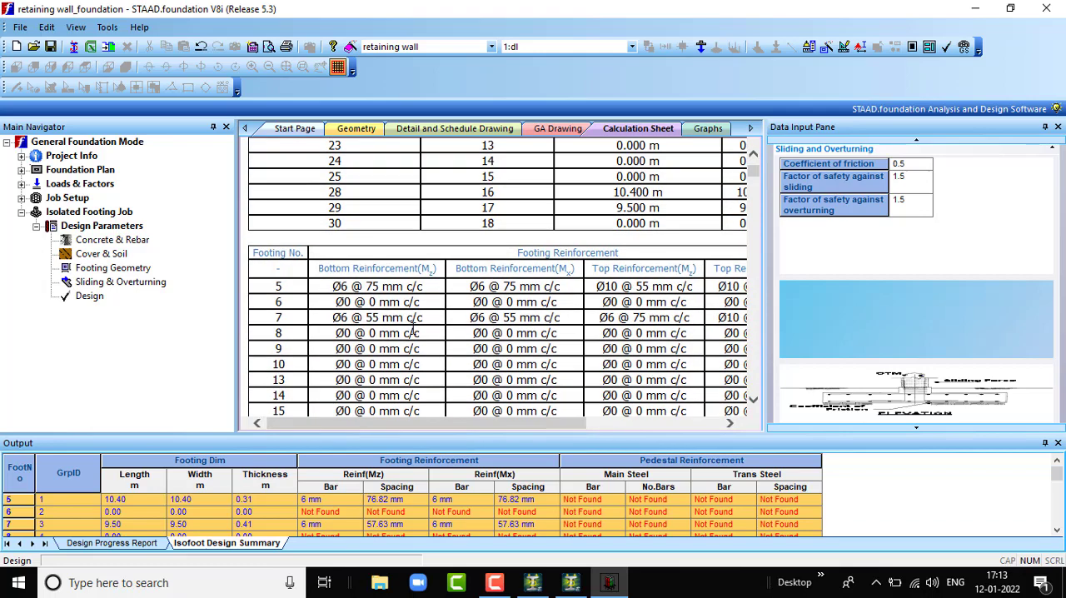
scroll(413, 333, "down", 3)
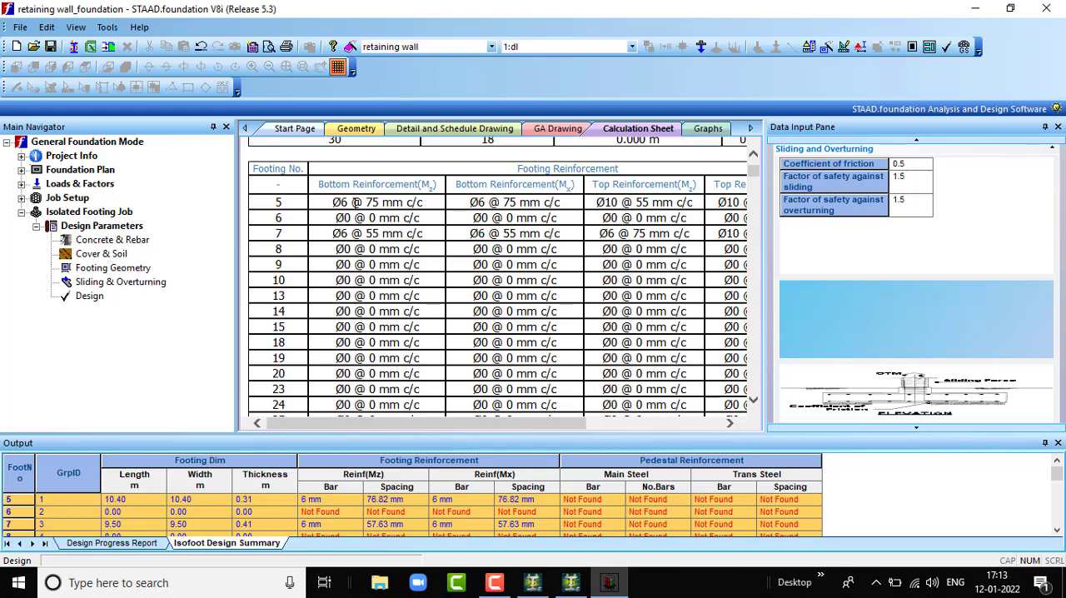
scroll(358, 217, "down", 10)
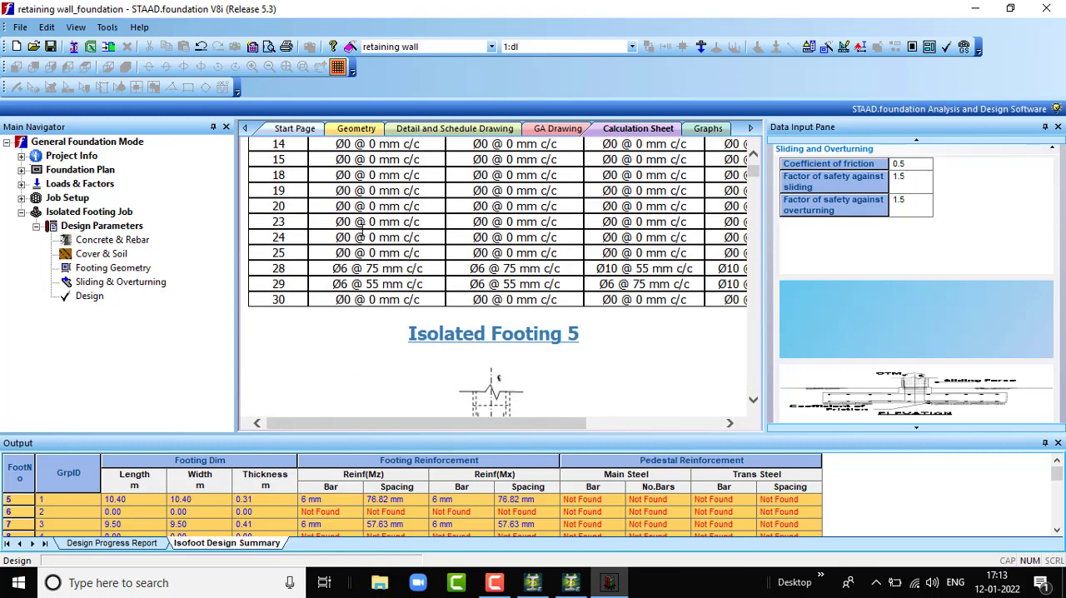
- Read the Isolated Footing 5 calculation, from its elevation and plan through input values and design parameters to load combinations and applied loads
scroll(443, 250, "down", 5)
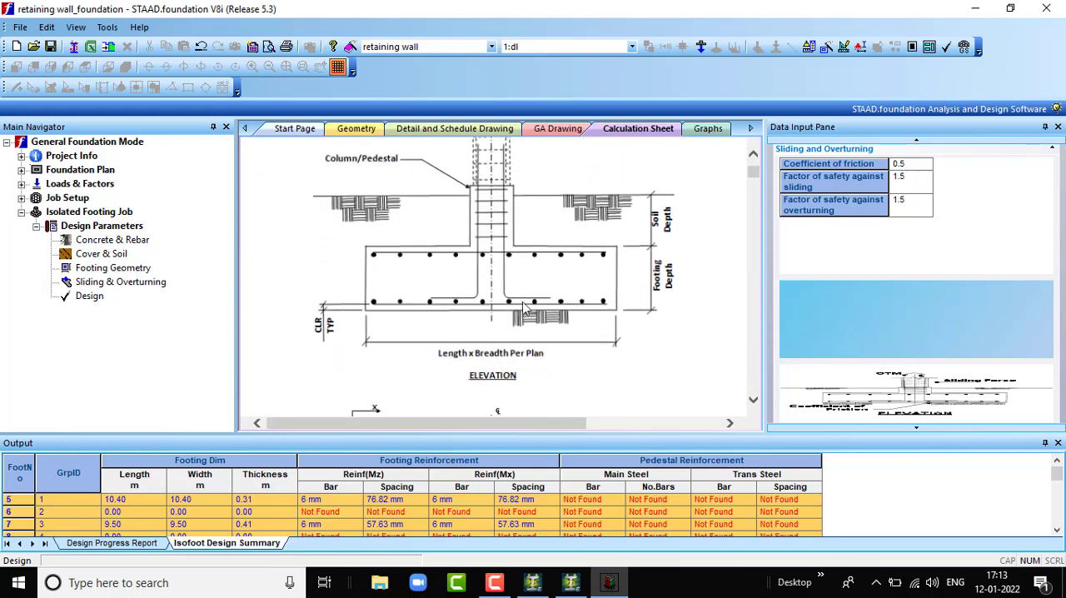
scroll(525, 311, "down", 12)
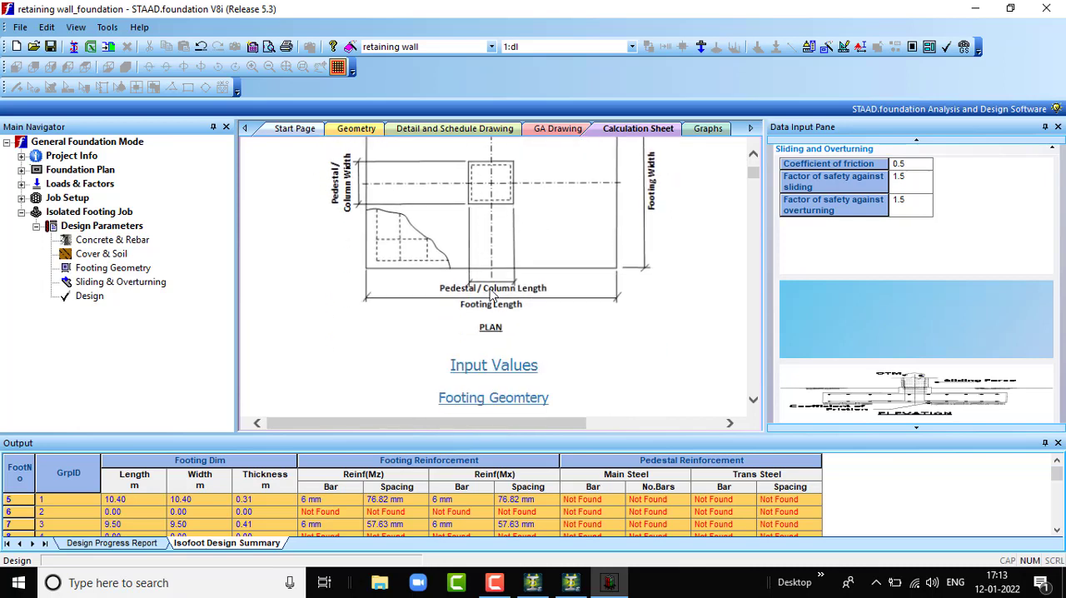
scroll(492, 293, "down", 4)
scroll(491, 292, "up", 3)
scroll(490, 287, "down", 3)
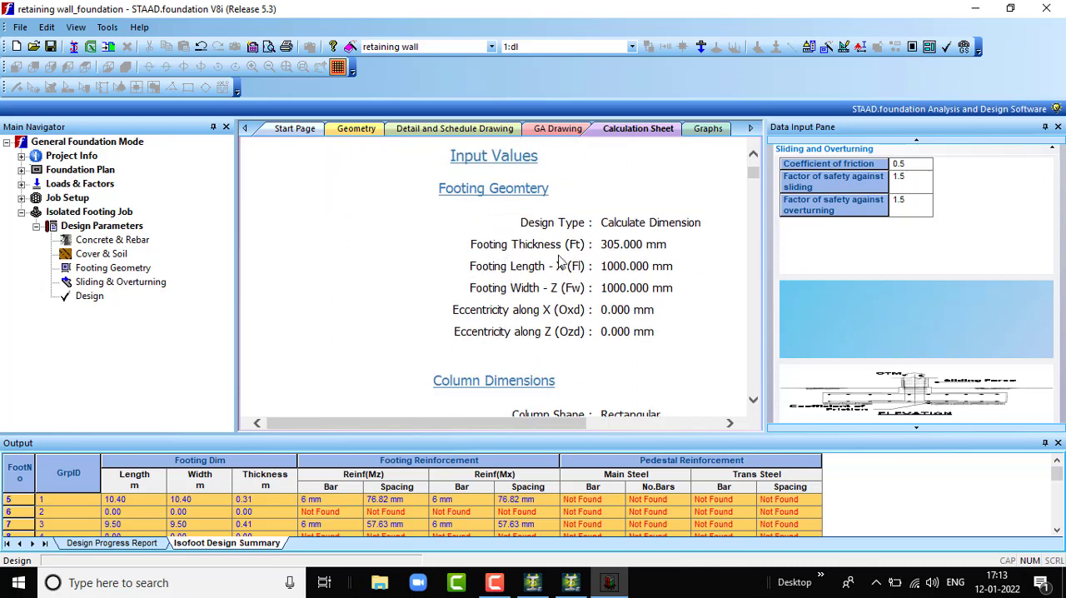
scroll(557, 260, "down", 7)
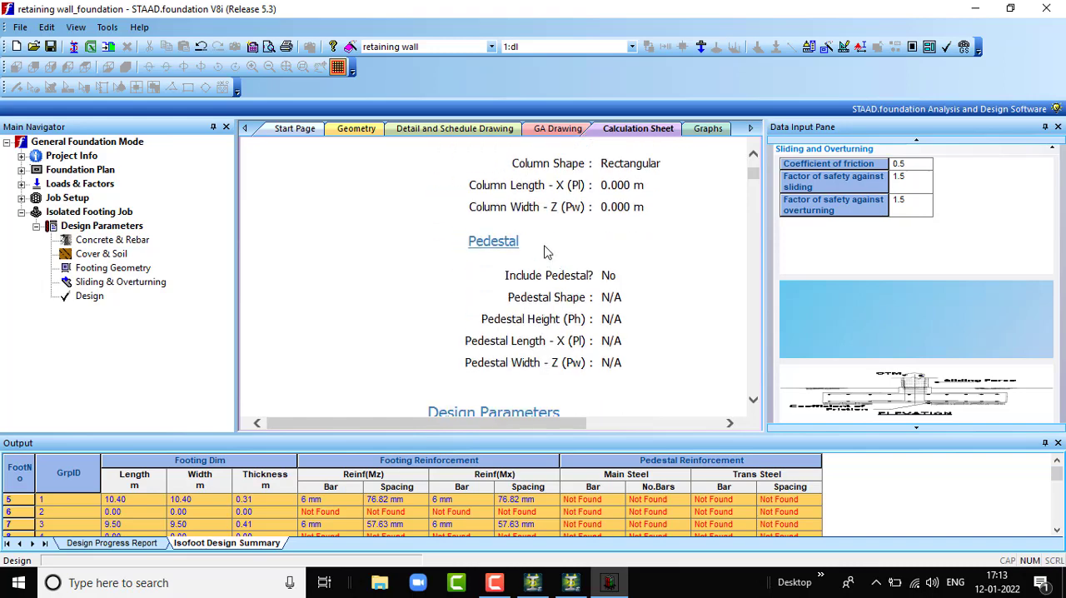
scroll(546, 261, "down", 6)
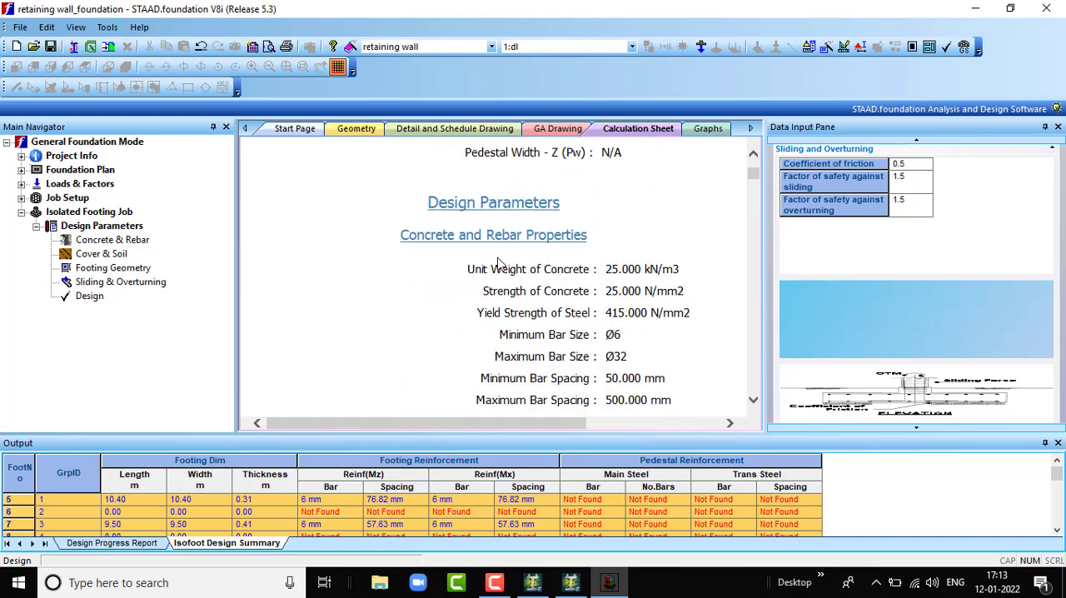
scroll(539, 258, "down", 12)
scroll(507, 277, "down", 5)
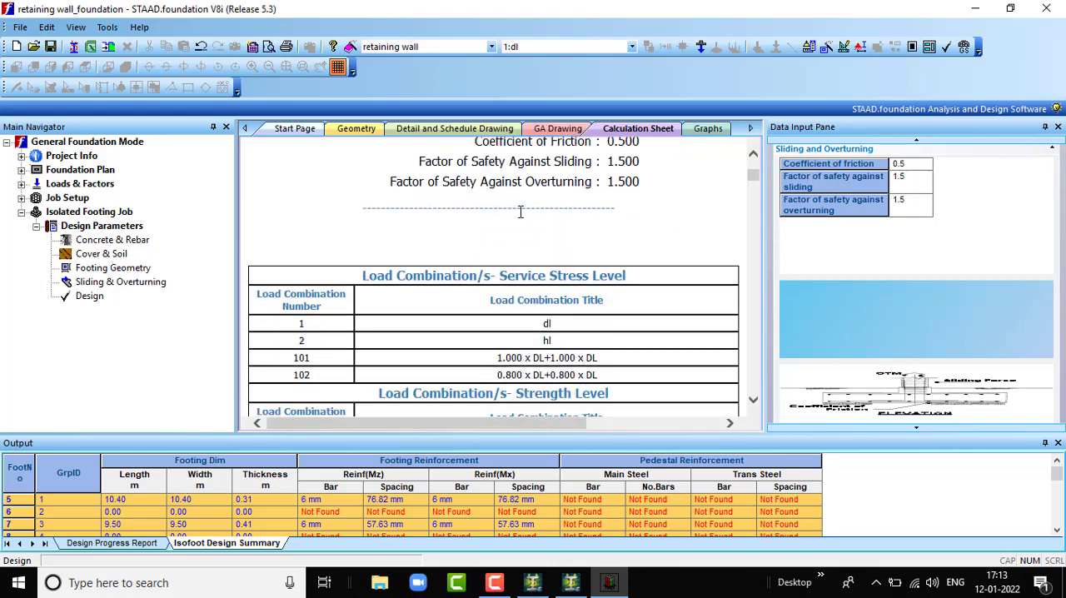
scroll(500, 241, "down", 6)
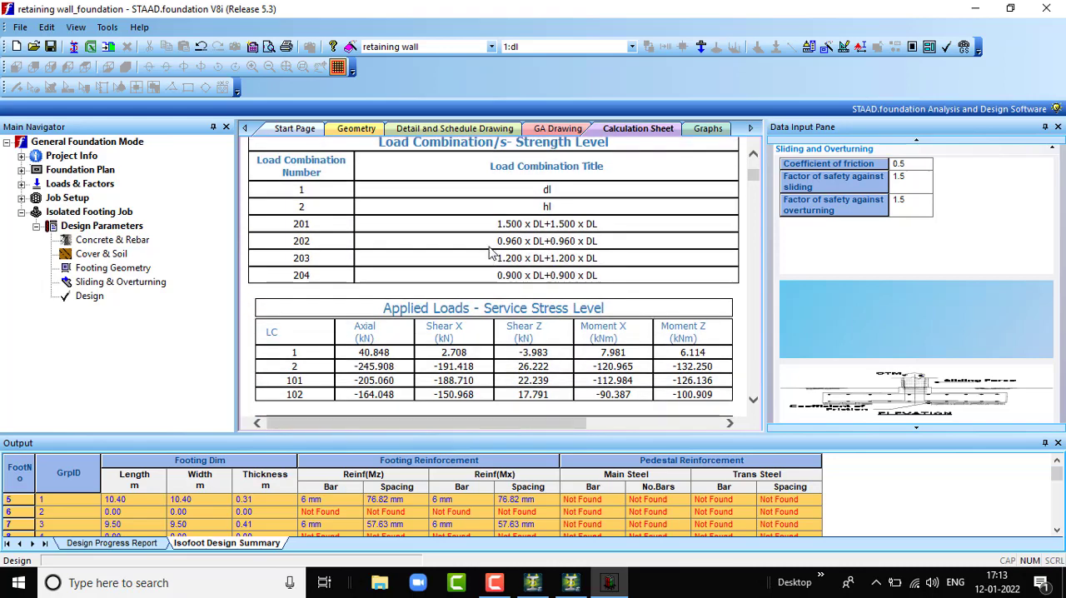
- Examine the detail drawing of footing 5, including the dimensions and reinforcement in its elevation
left_click(454, 128)
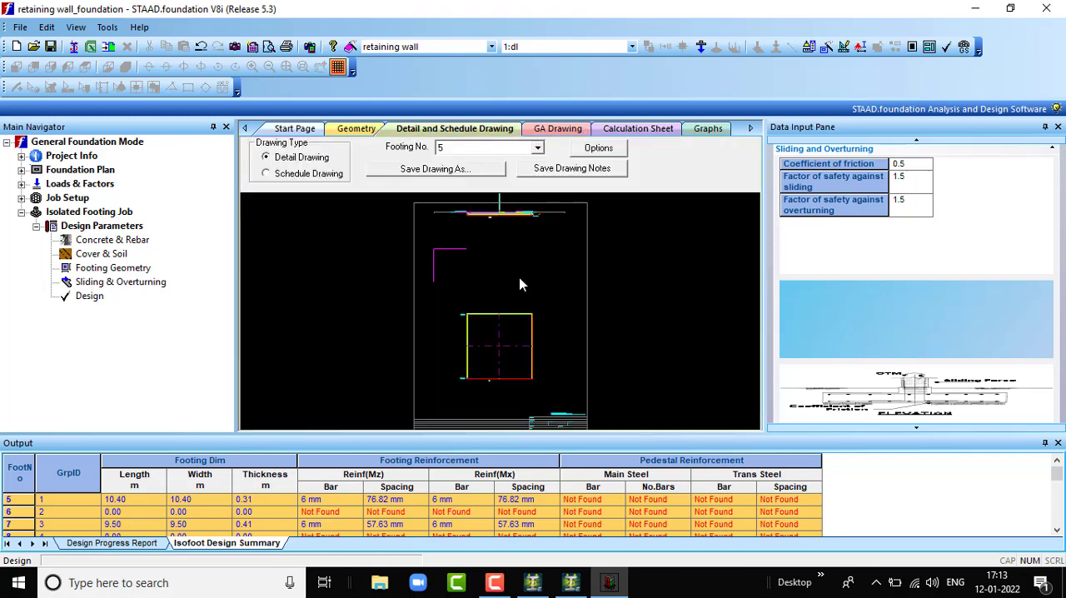
scroll(509, 212, "up", 3)
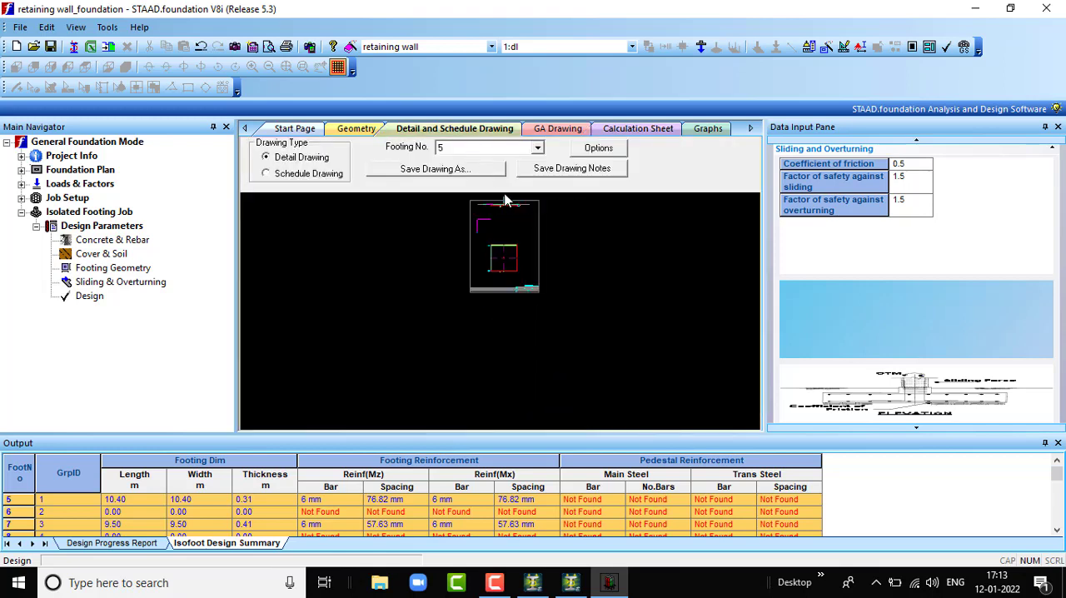
scroll(495, 236, "up", 4)
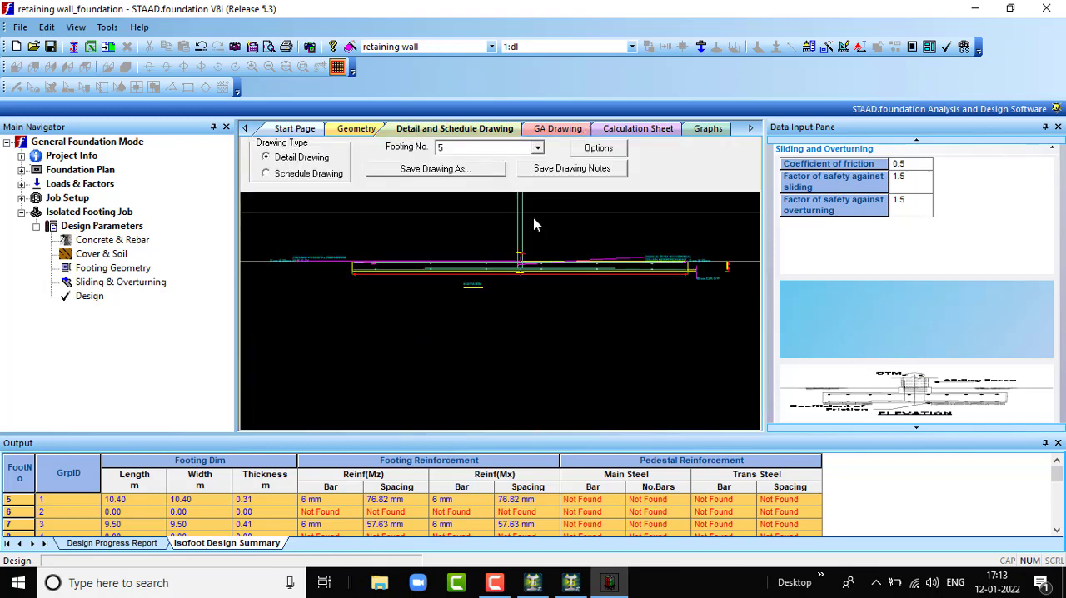
scroll(512, 247, "up", 4)
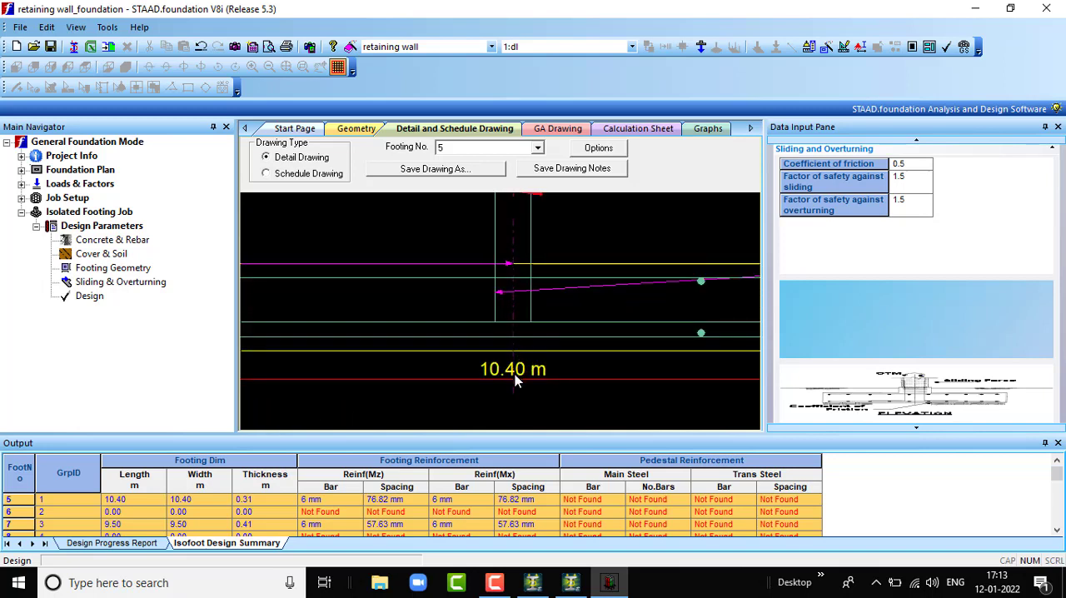
scroll(514, 374, "down", 5)
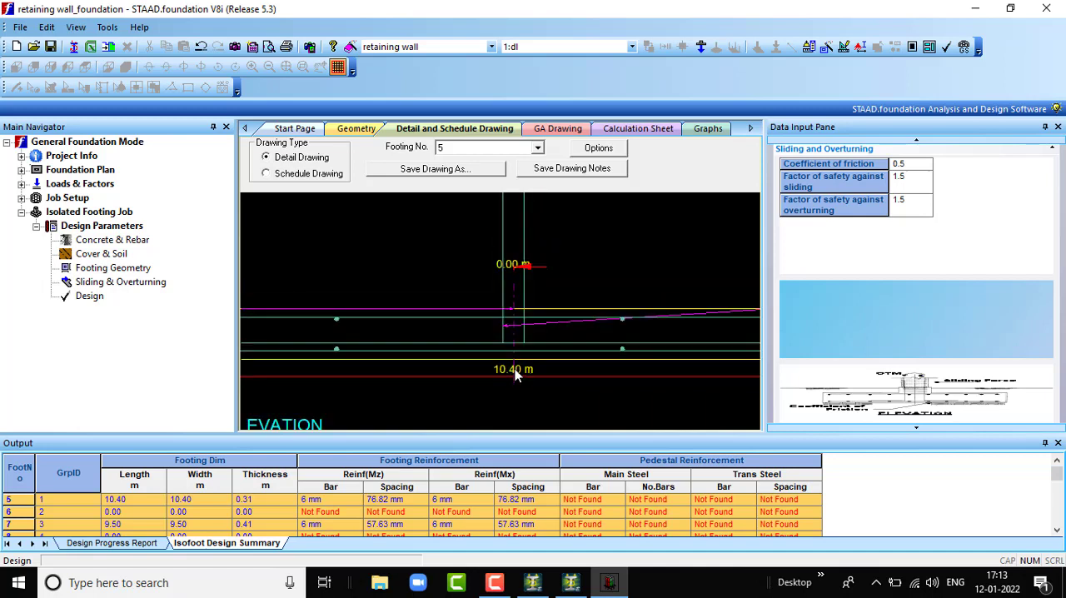
scroll(309, 372, "down", 3)
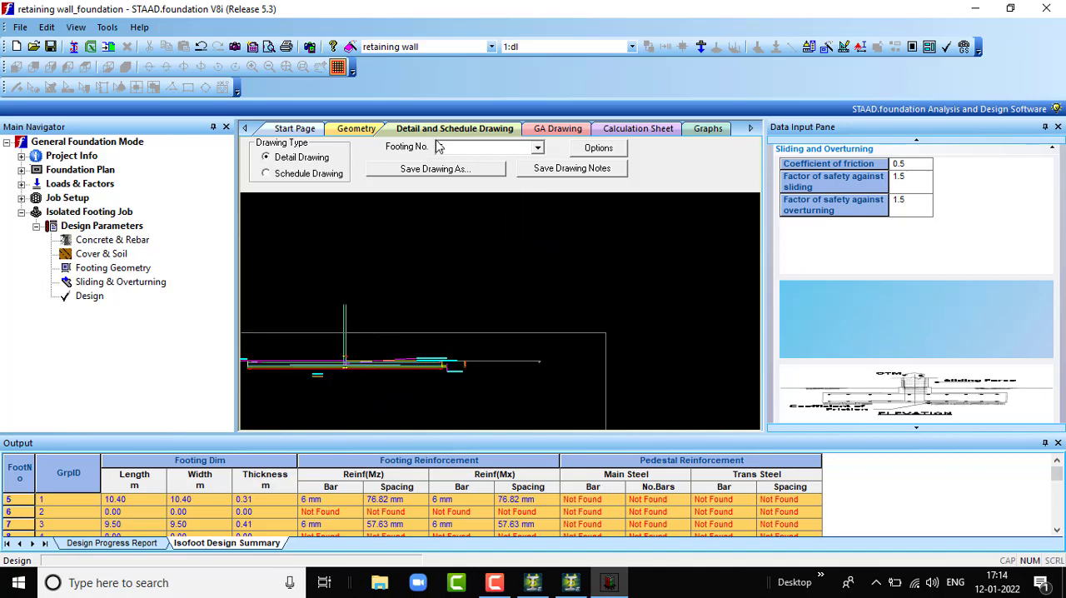
- Examine the general arrangement drawing's footing layout and its table of footing marks, sizes and column numbers
left_click(559, 131)
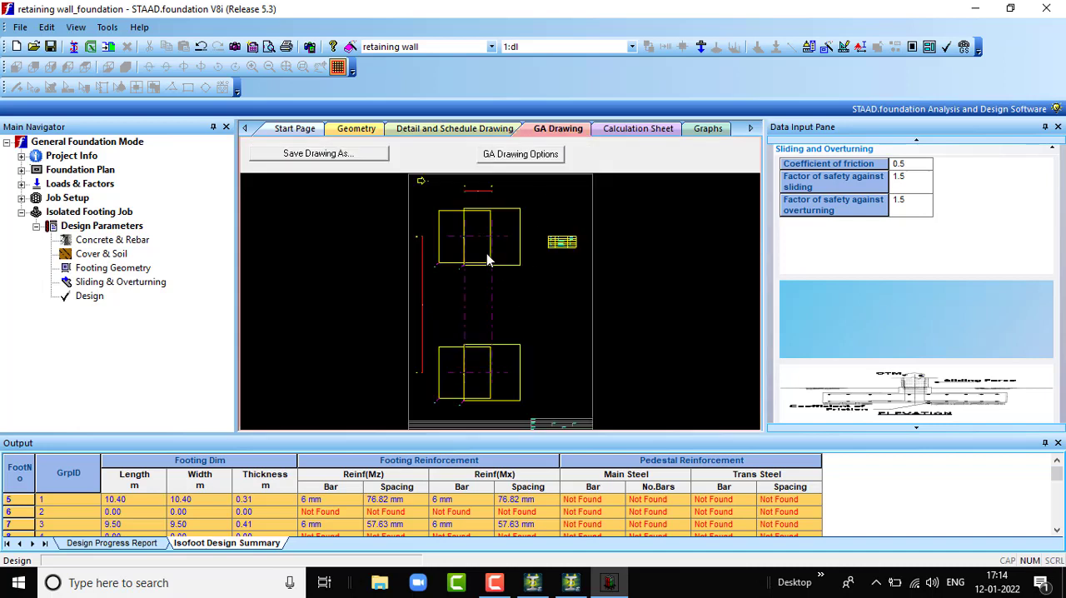
scroll(562, 242, "up", 3)
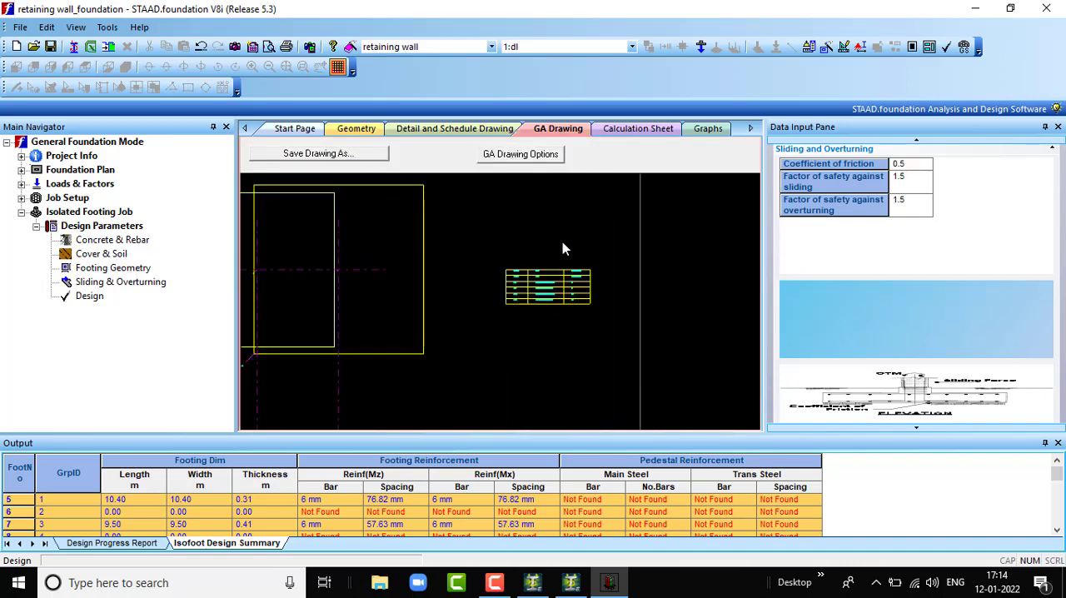
scroll(508, 262, "up", 2)
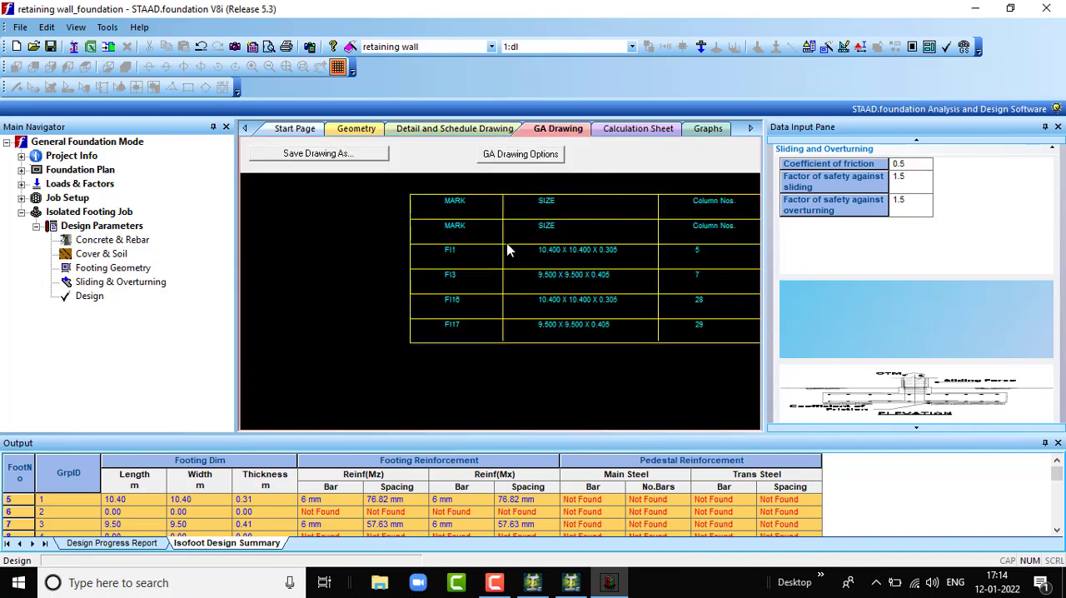
scroll(508, 250, "up", 1)
scroll(613, 284, "down", 1)
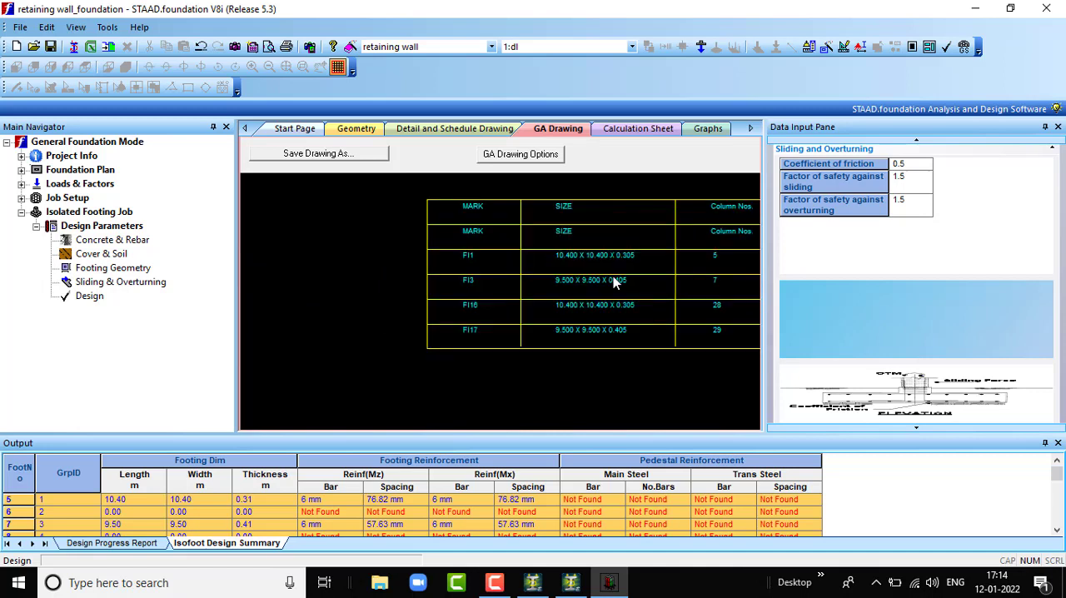
scroll(574, 301, "up", 1)
scroll(575, 302, "down", 1)
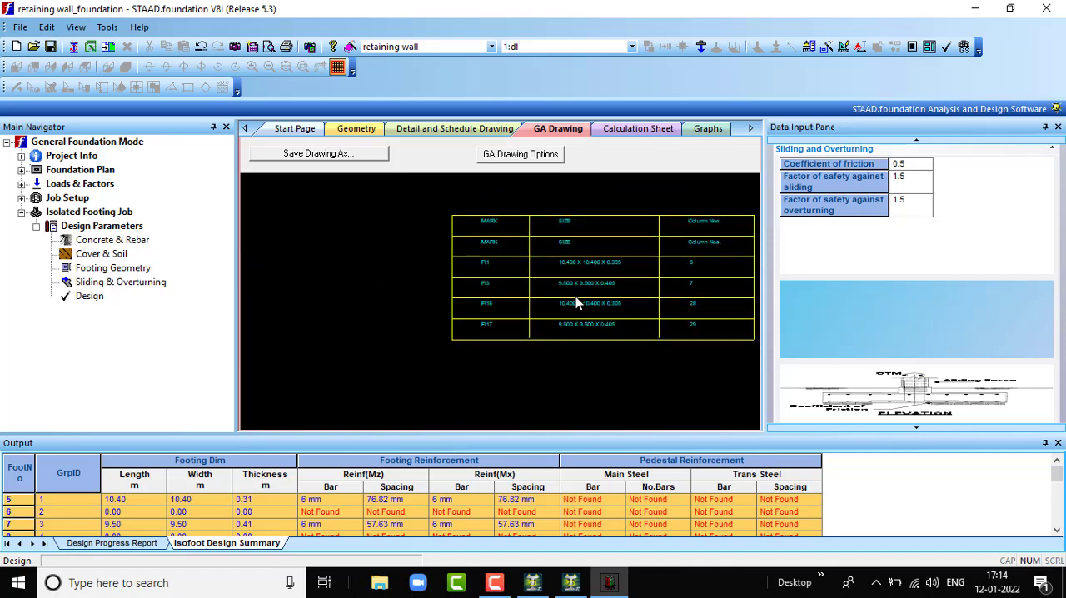
scroll(574, 302, "up", 1)
scroll(576, 304, "down", 2)
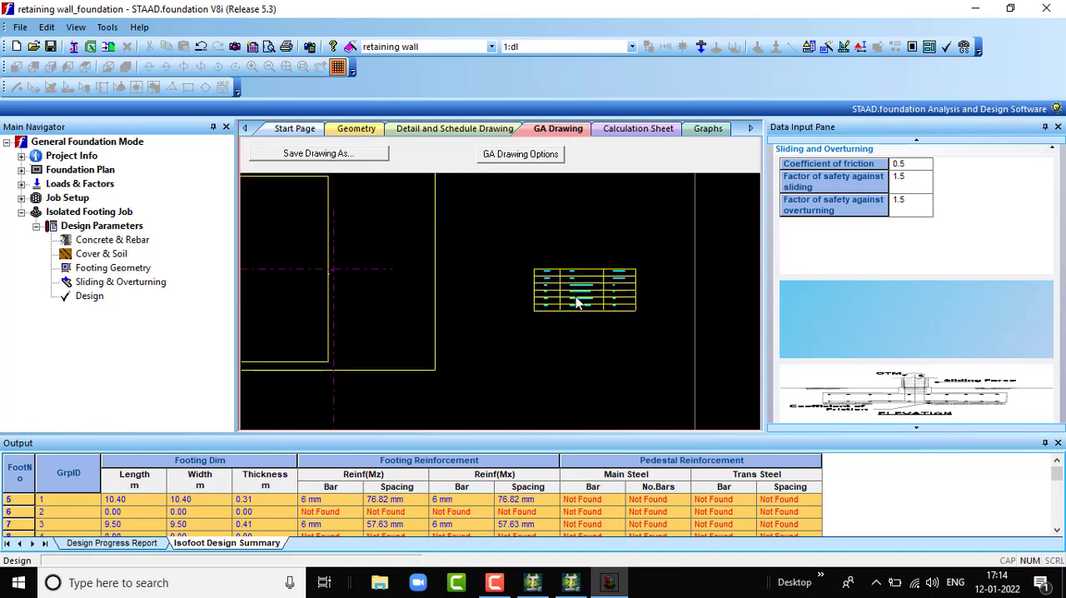
scroll(576, 304, "up", 3)
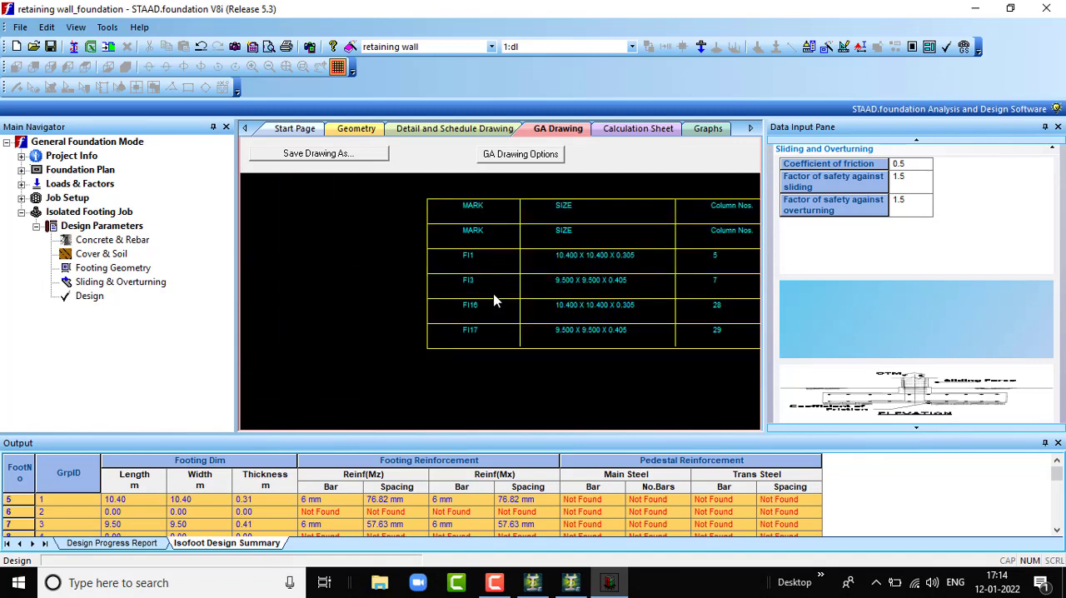
scroll(495, 300, "up", 2)
scroll(494, 300, "down", 5)
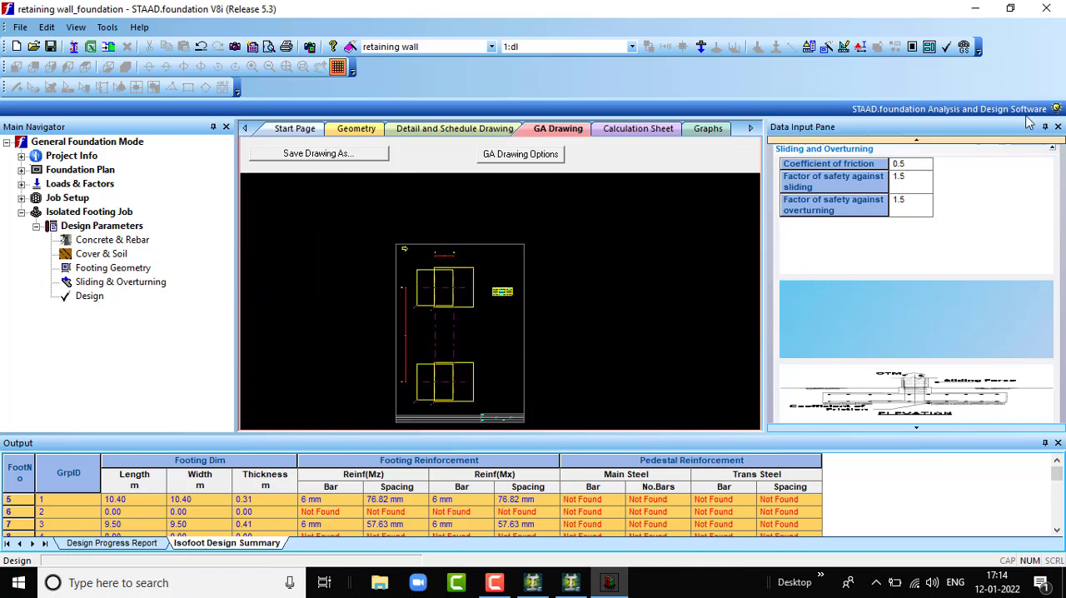
- Close STAAD.foundation and return to the retaining wall model in STAAD.Pro
left_click(1048, 10)
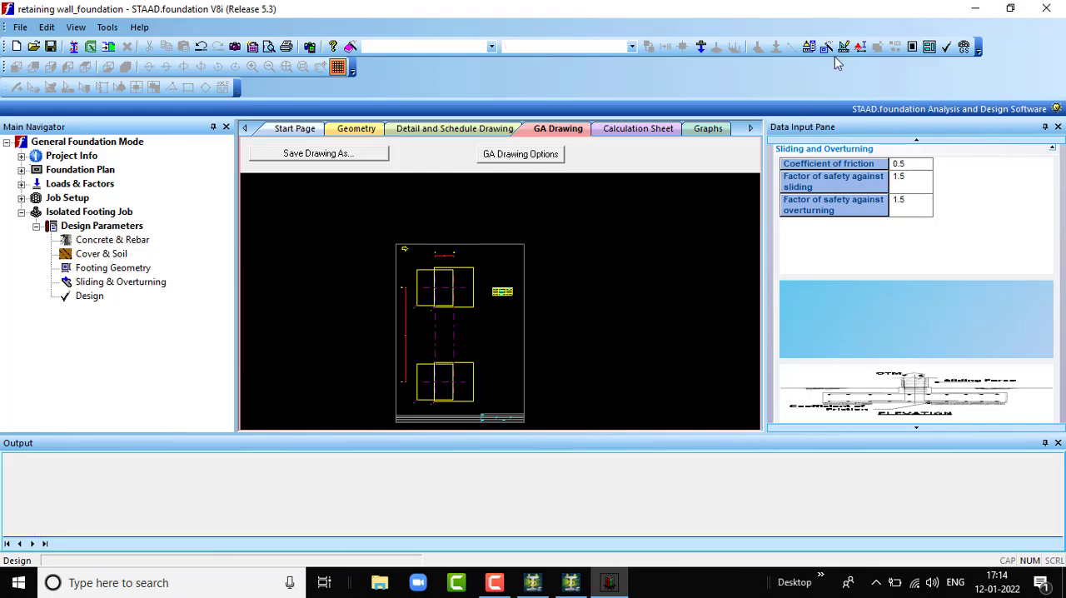
left_click(515, 324)
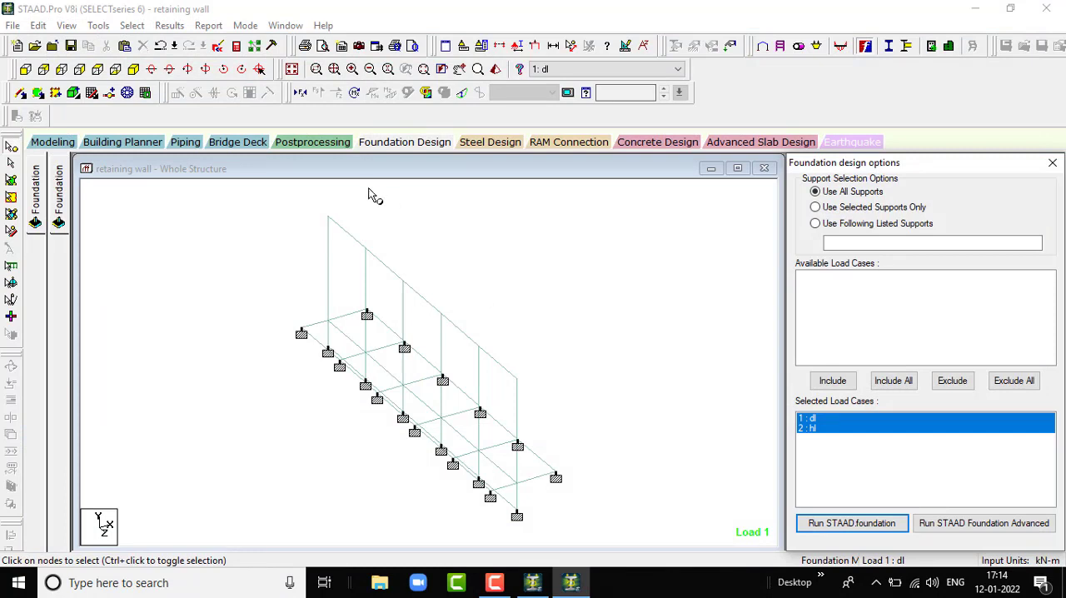
left_click(684, 378)
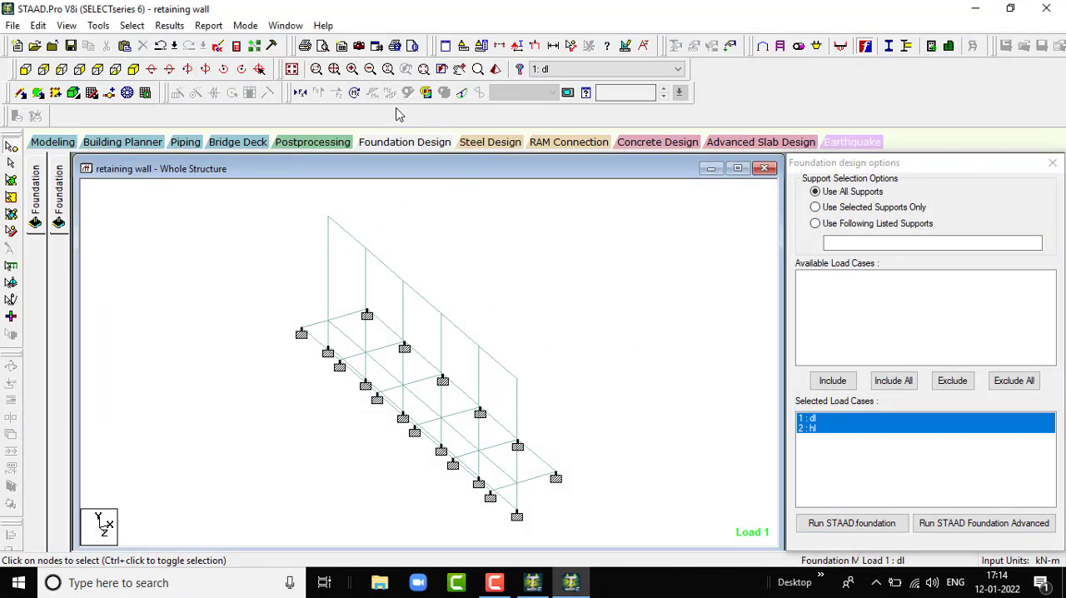
- Open a 3D rendered view of the retaining wall and maximize its window
left_click(498, 70)
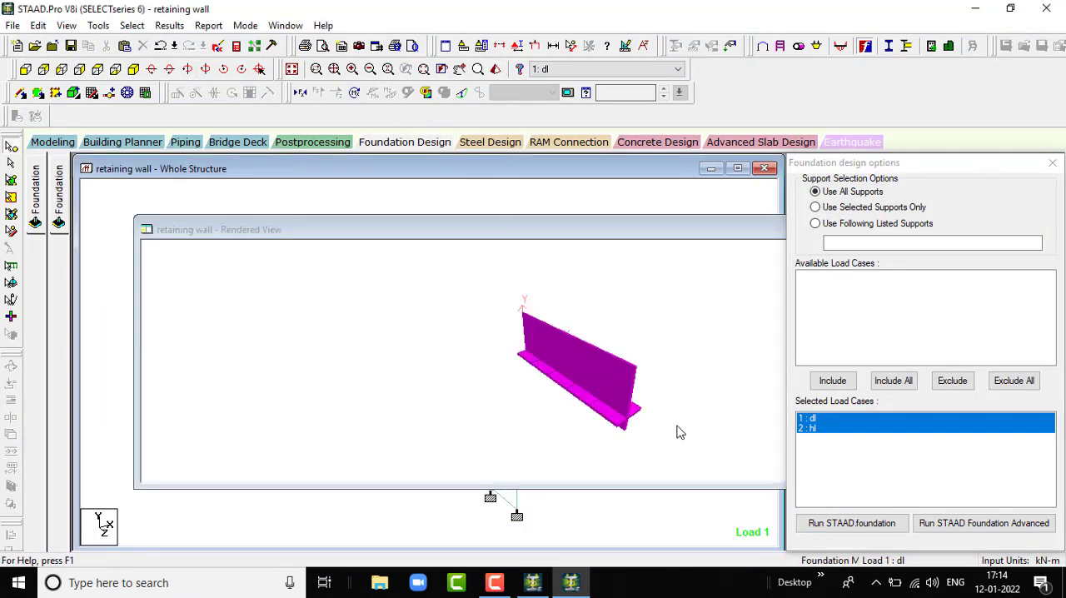
left_click_drag(619, 403, 455, 376)
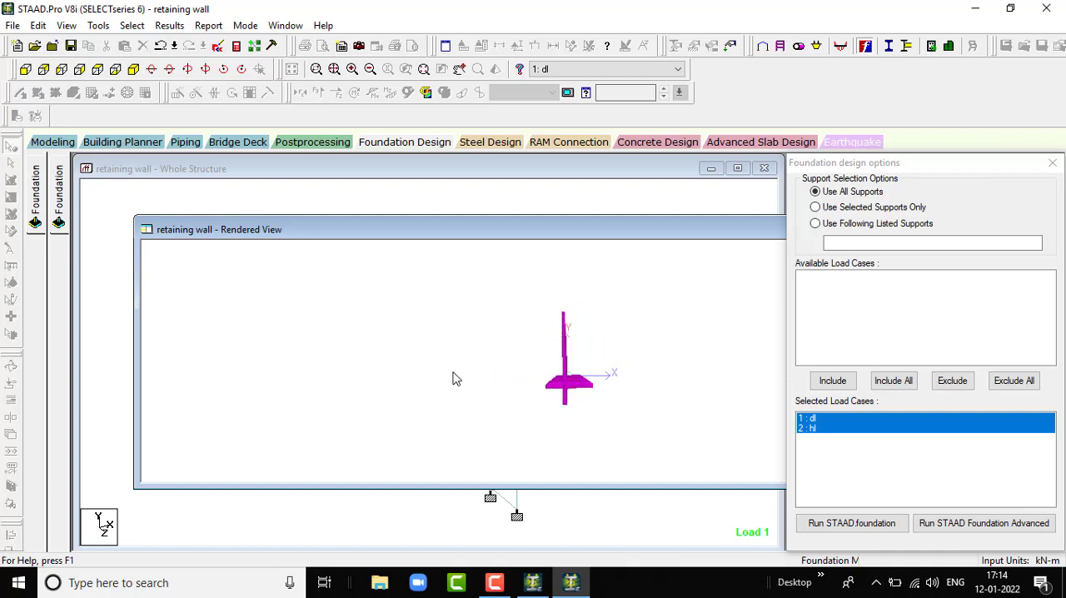
left_click_drag(681, 230, 627, 215)
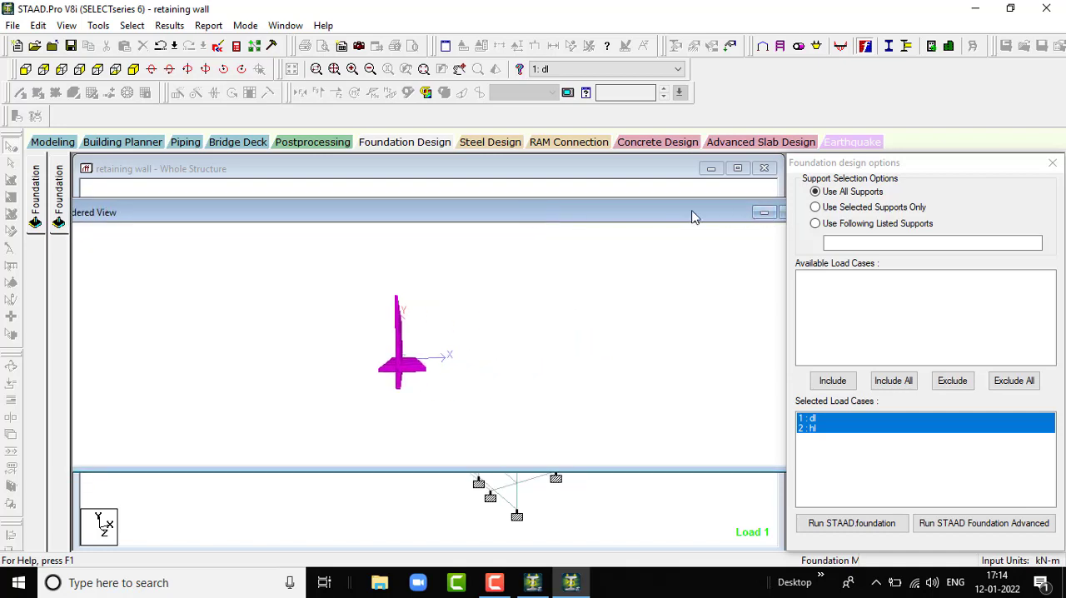
left_click(722, 209)
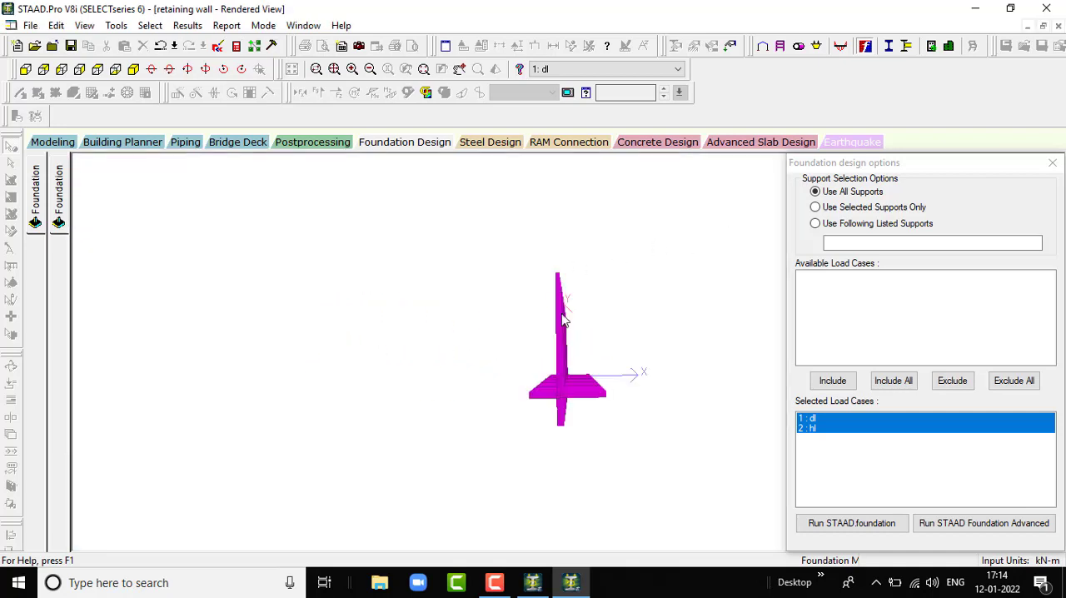
- Inspect the rendered retaining wall from several angles, moving the foundation design options dialog out of the way
left_click_drag(594, 354, 555, 296)
left_click_drag(598, 319, 478, 307)
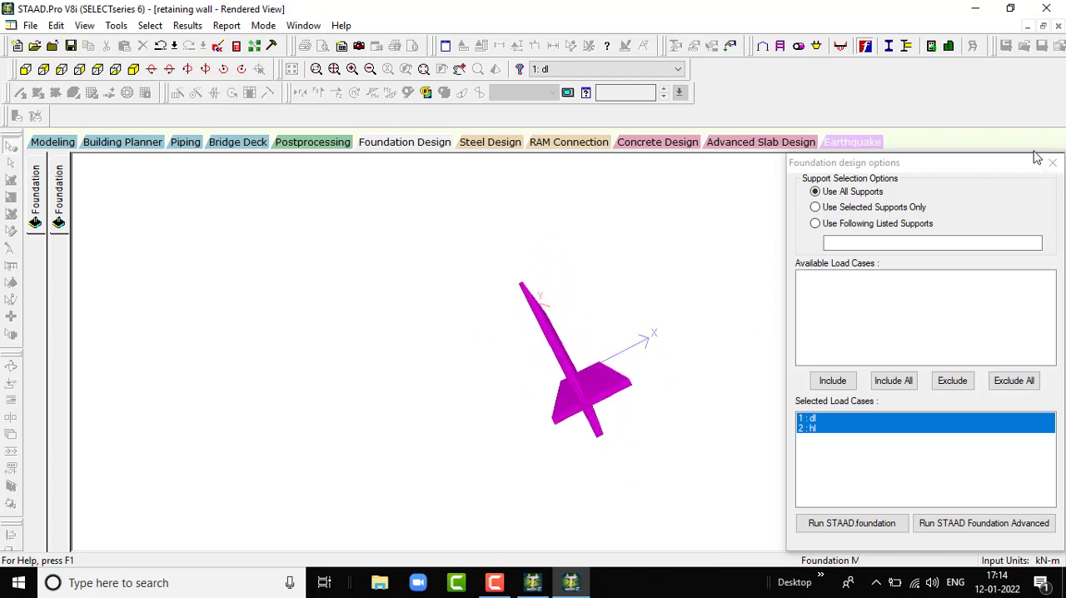
left_click(1056, 171)
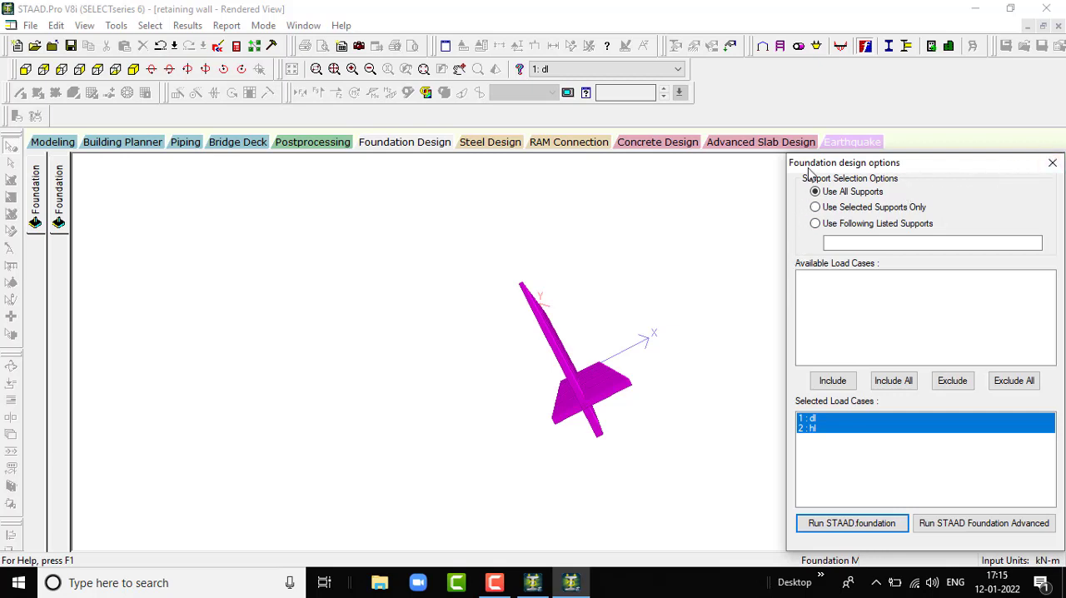
left_click_drag(887, 167, 1028, 435)
left_click_drag(585, 374, 733, 251)
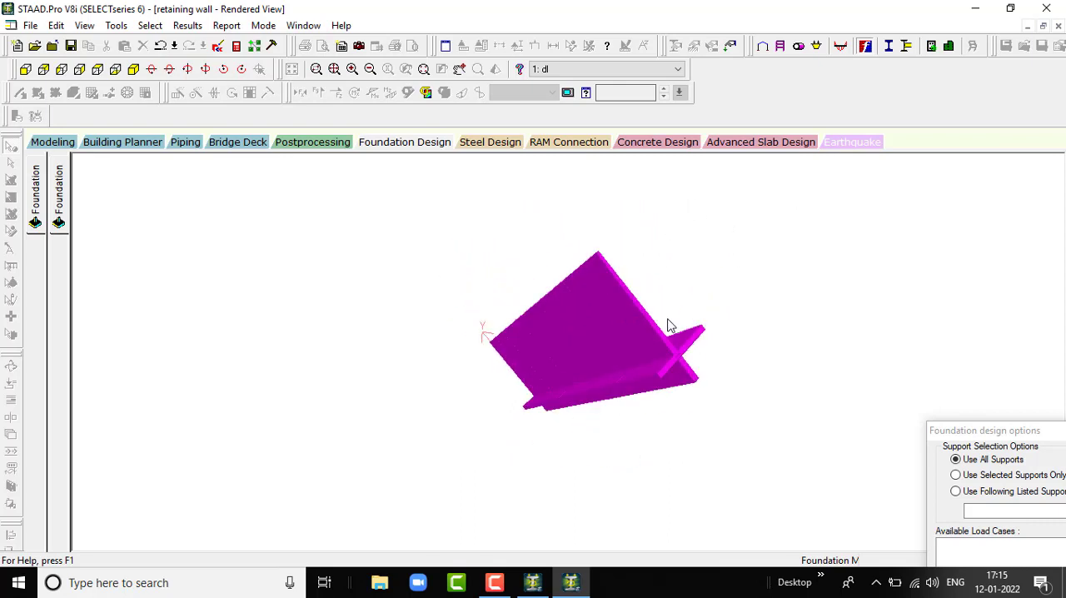
left_click_drag(669, 324, 649, 380)
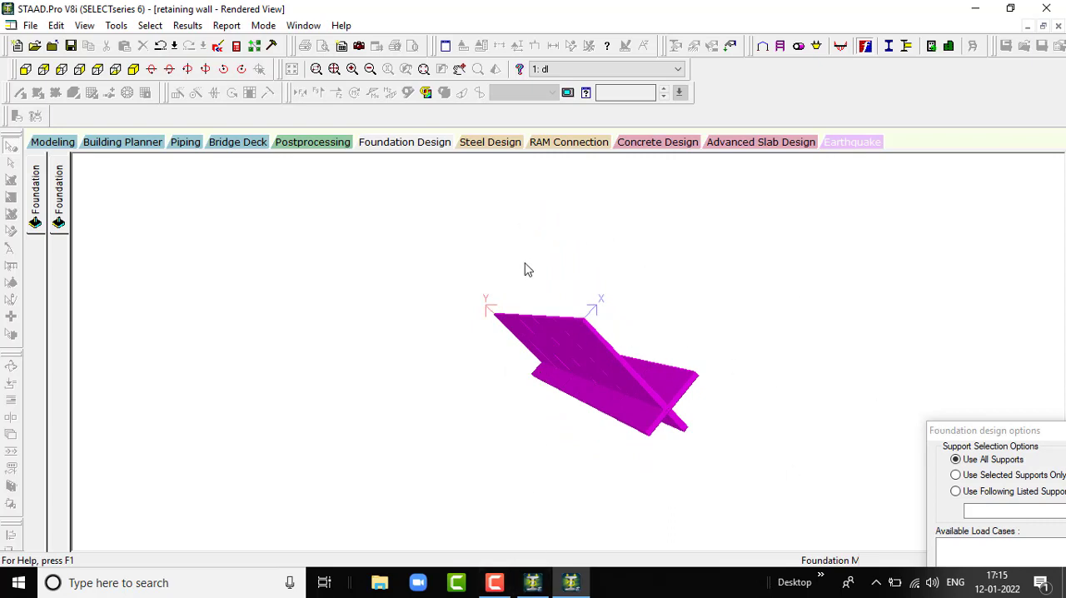
left_click(495, 582)
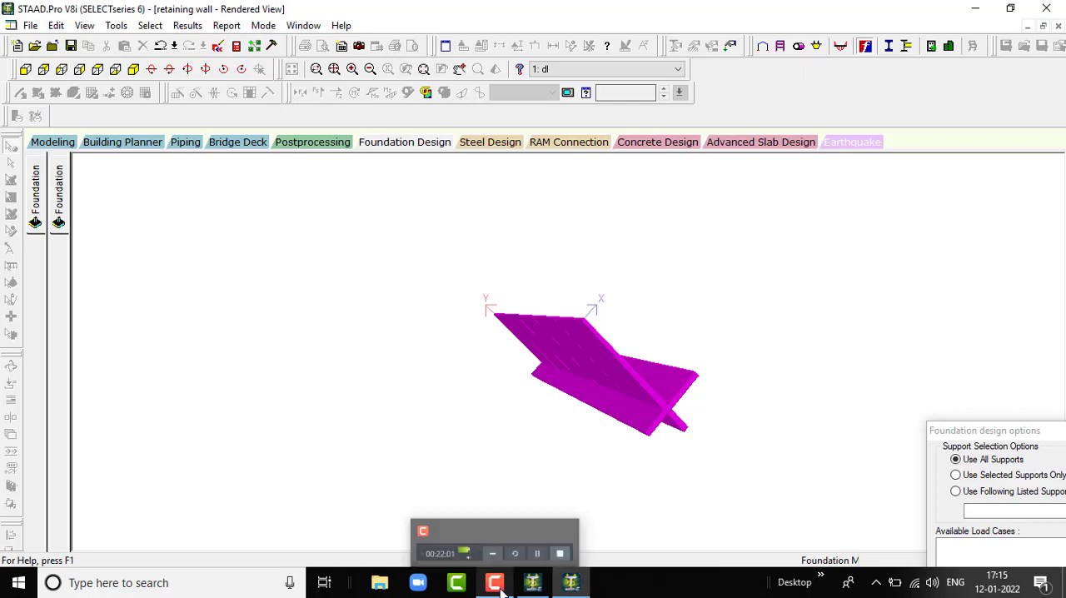